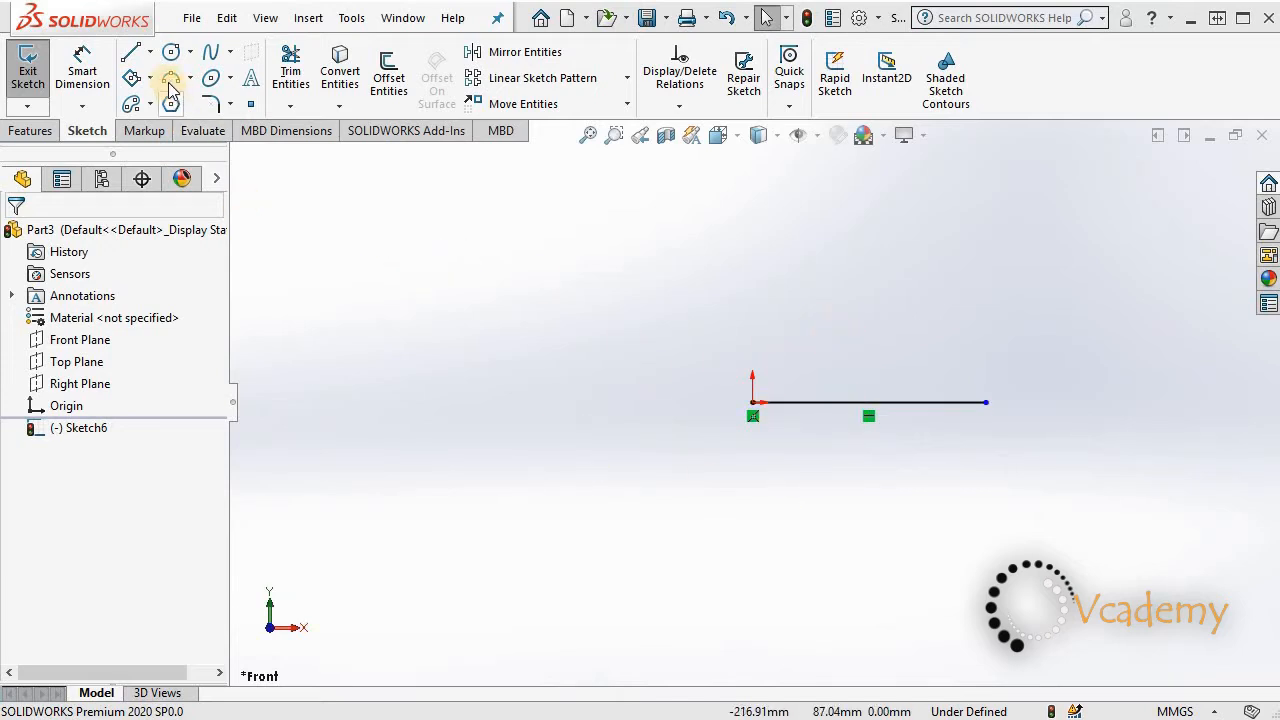
Step: Draw a vertical centerline about 69.5 mm long upward from the free end of the horizontal line and inspect its properties
left_click(151, 53)
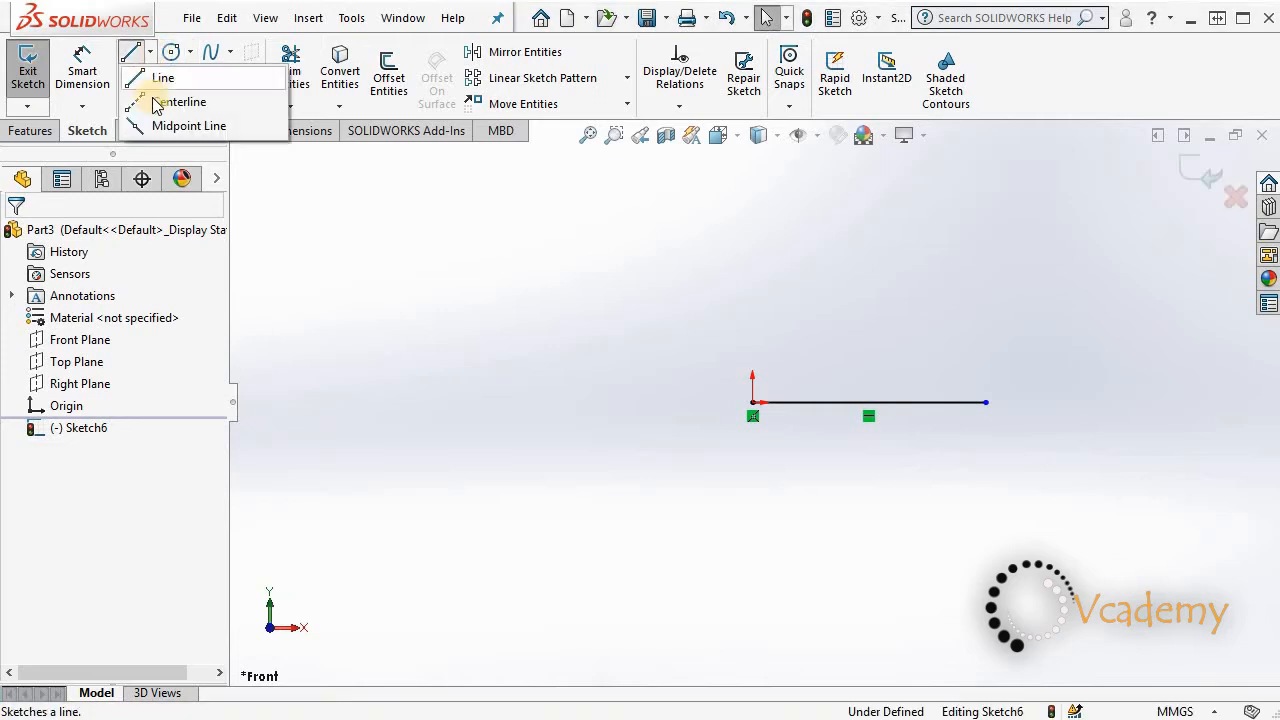
left_click(170, 100)
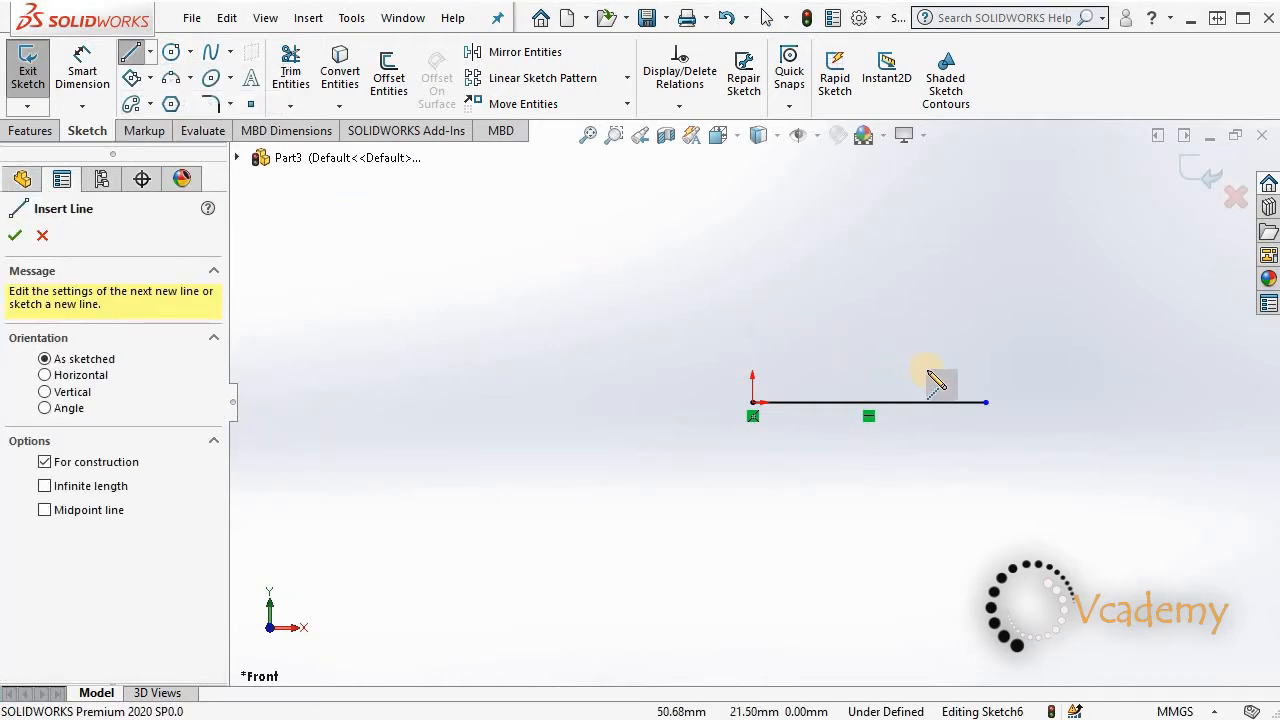
left_click(985, 402)
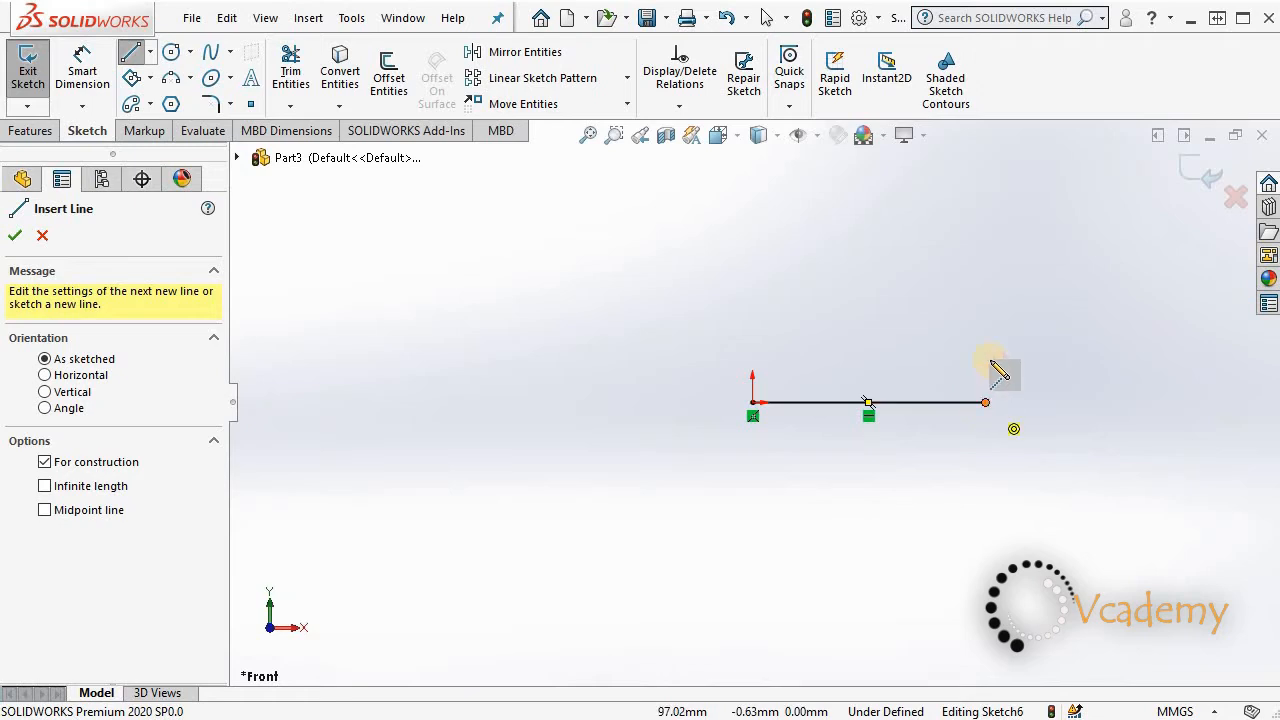
left_click(985, 236)
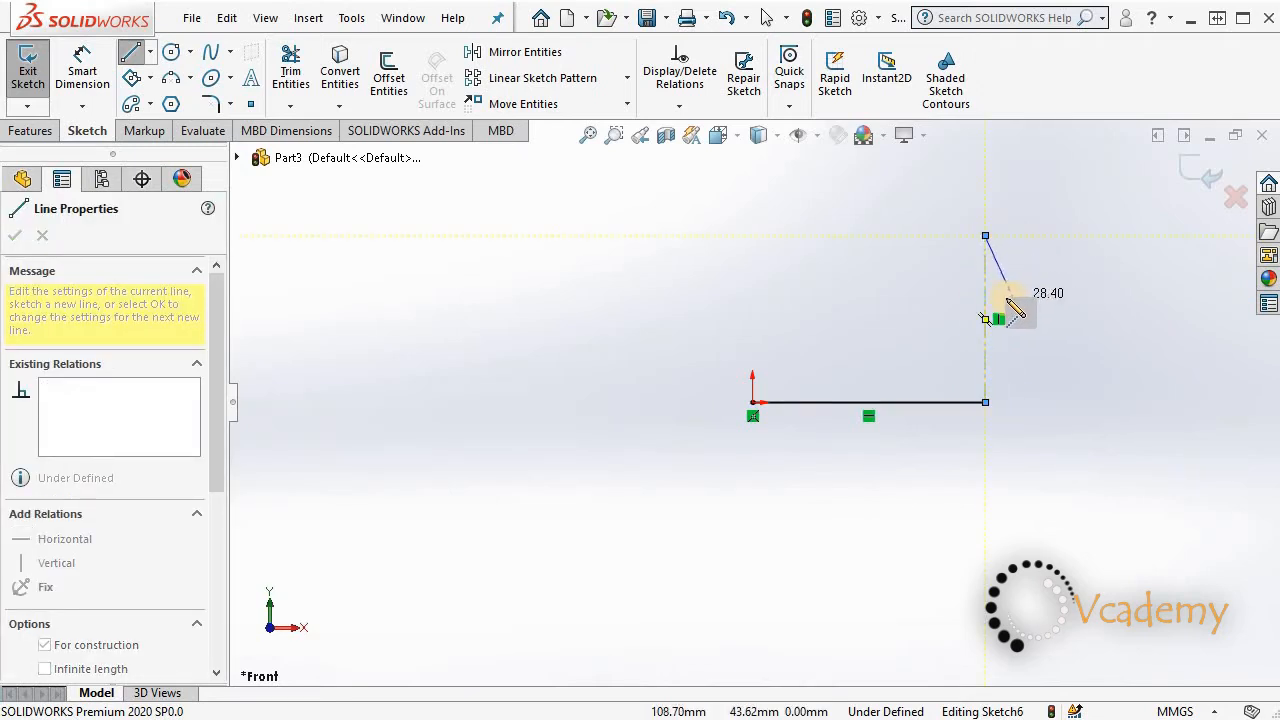
key("Escape")
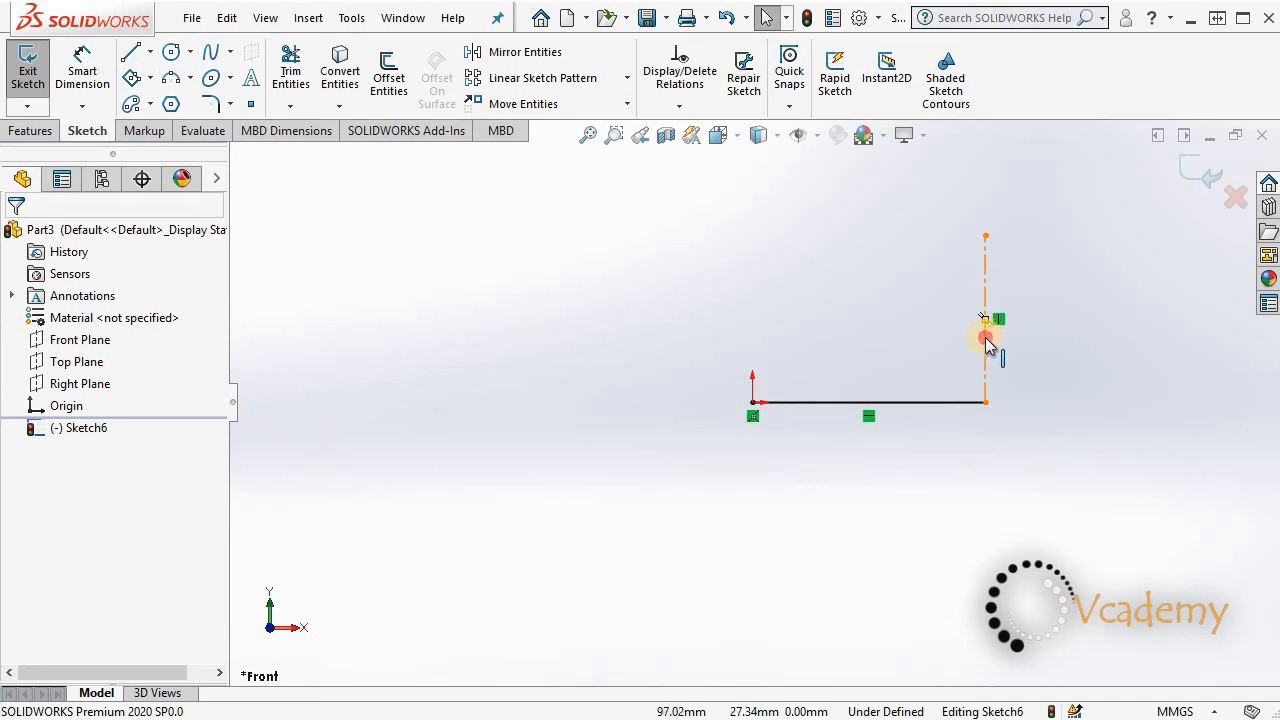
left_click(986, 340)
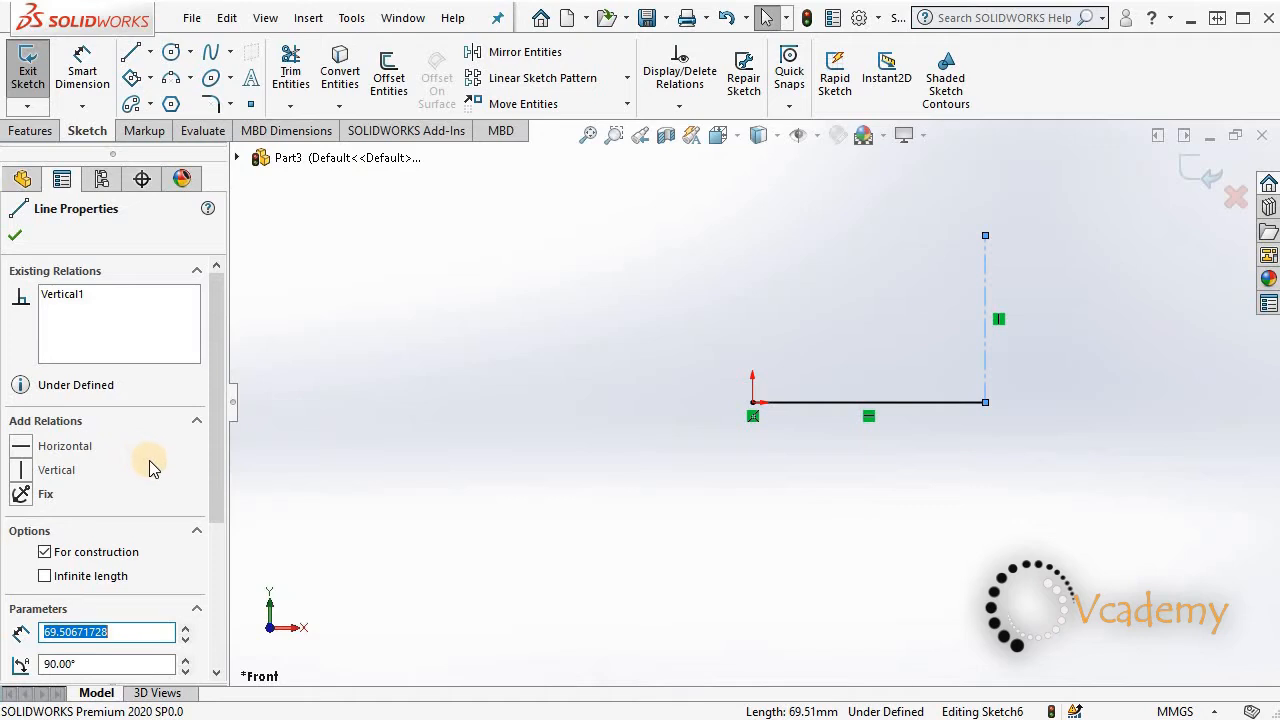
scroll(150, 468, "down", 2)
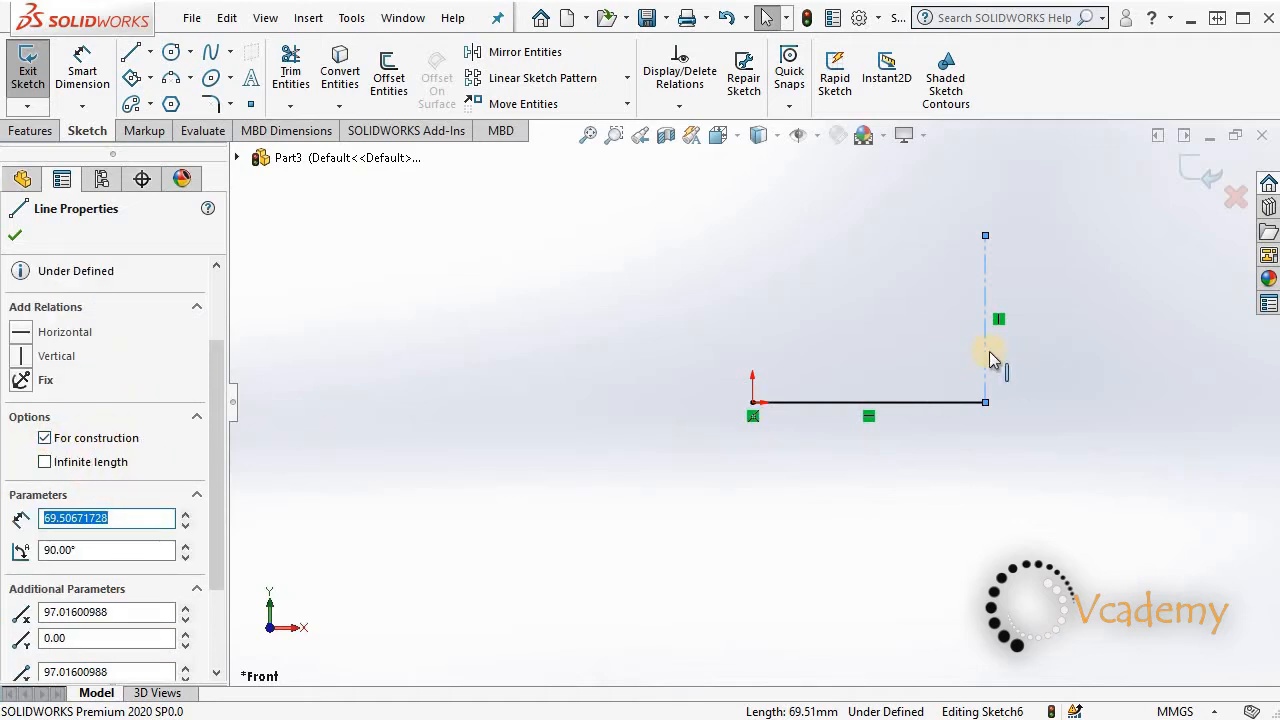
left_click(1040, 393)
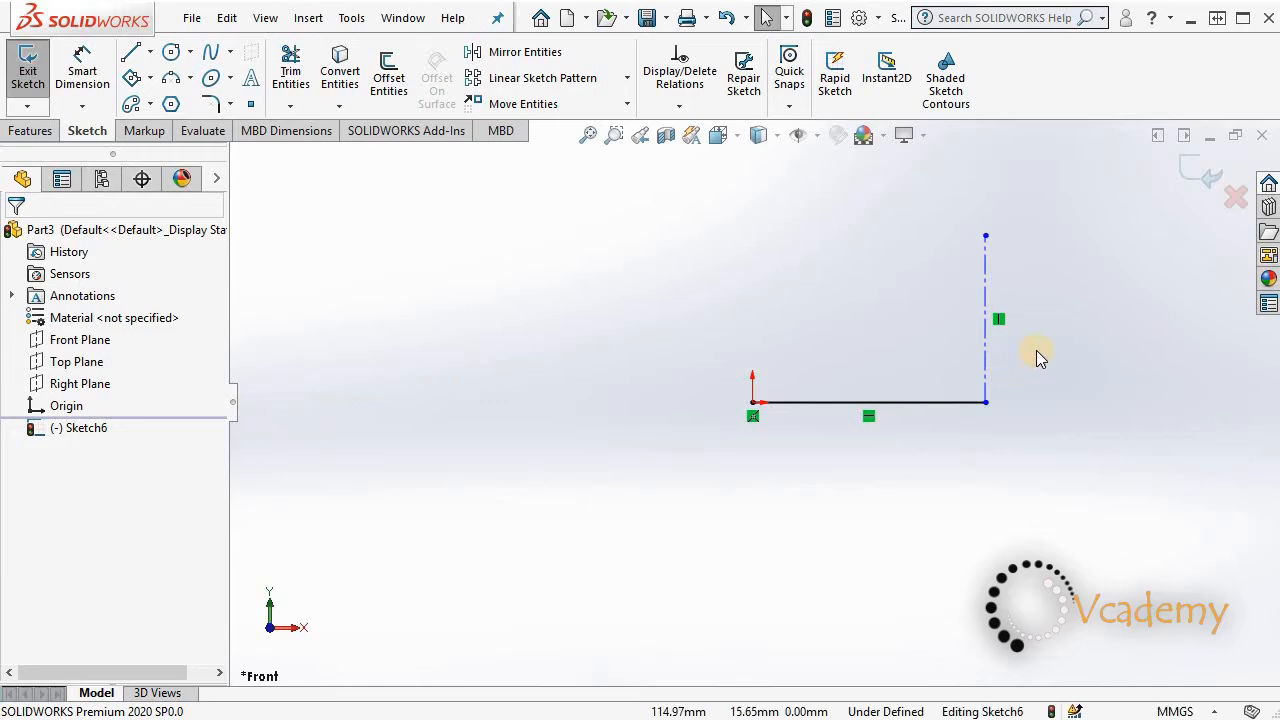
Step: Draw a vertical midpoint line centred on the origin, with its upper end level with the top of the centerline
left_click(150, 58)
left_click(185, 123)
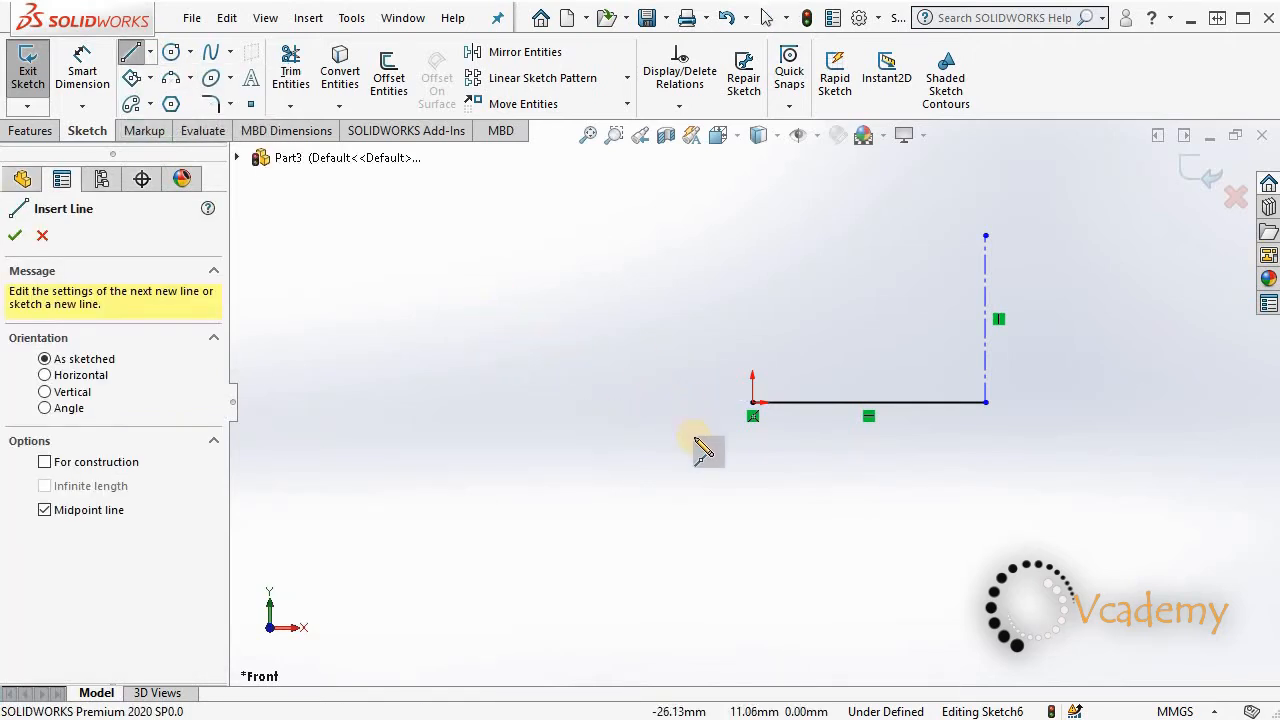
left_click(753, 402)
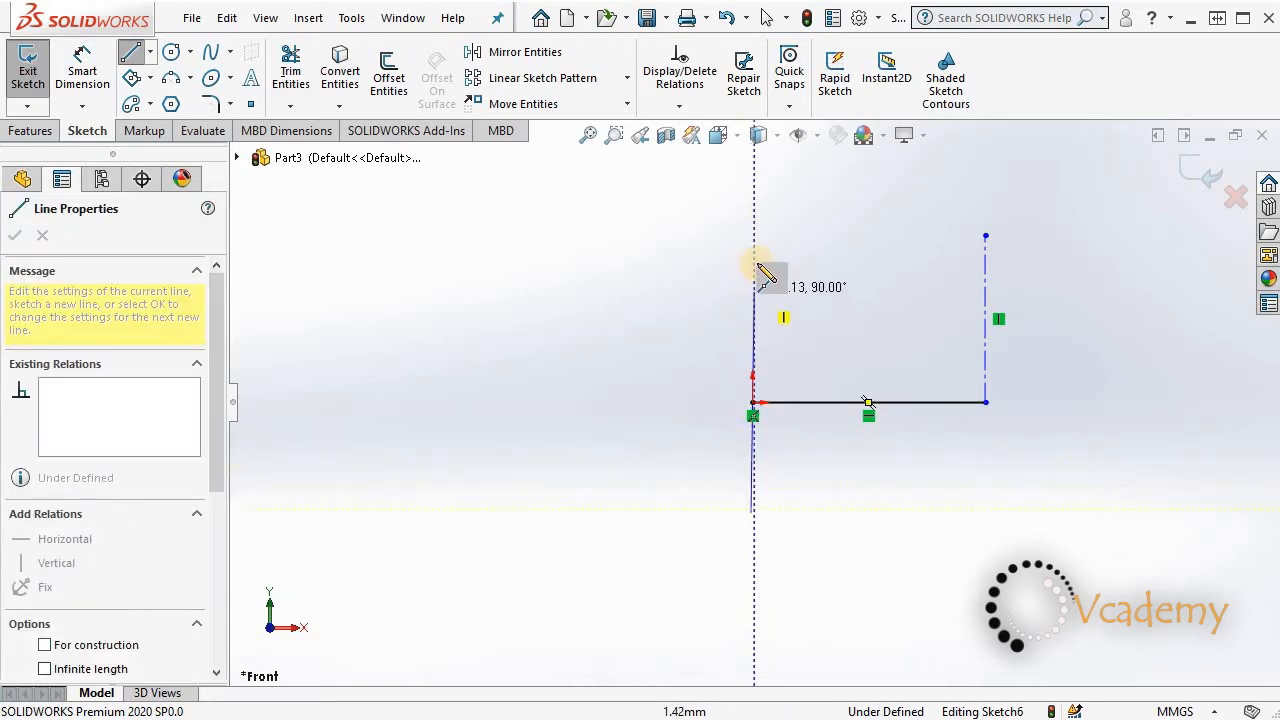
left_click(752, 236)
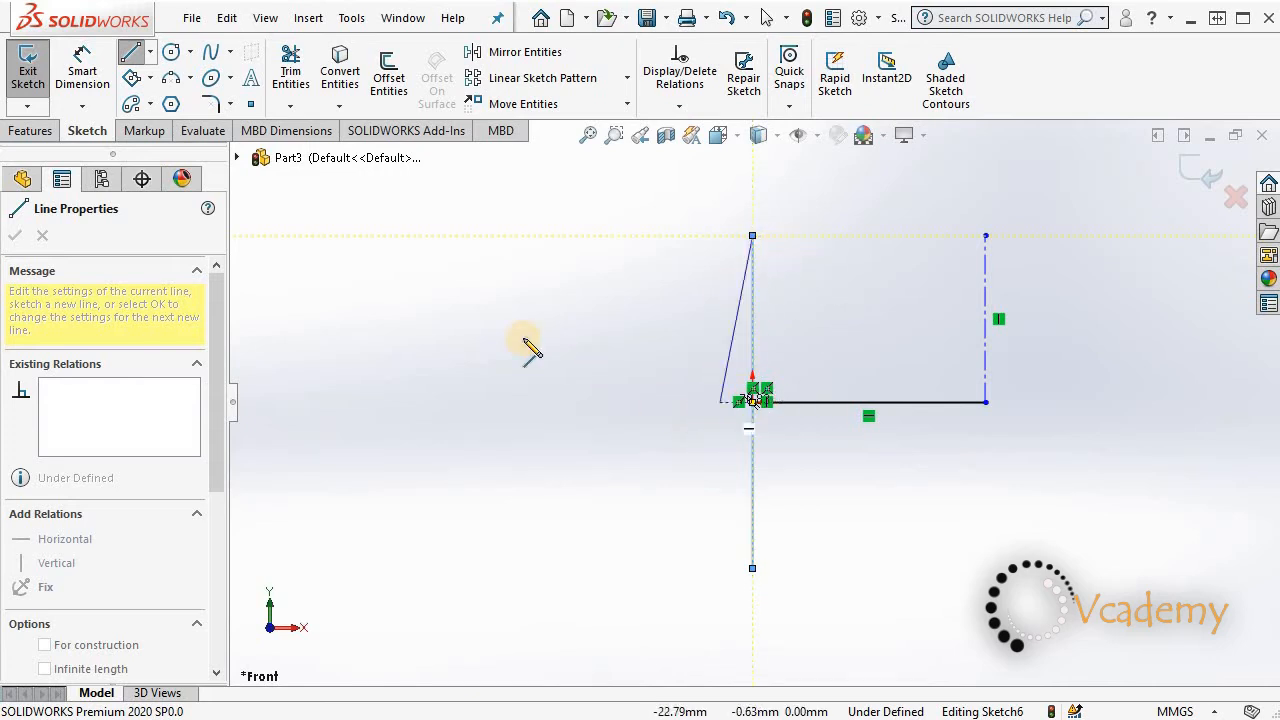
key("Escape")
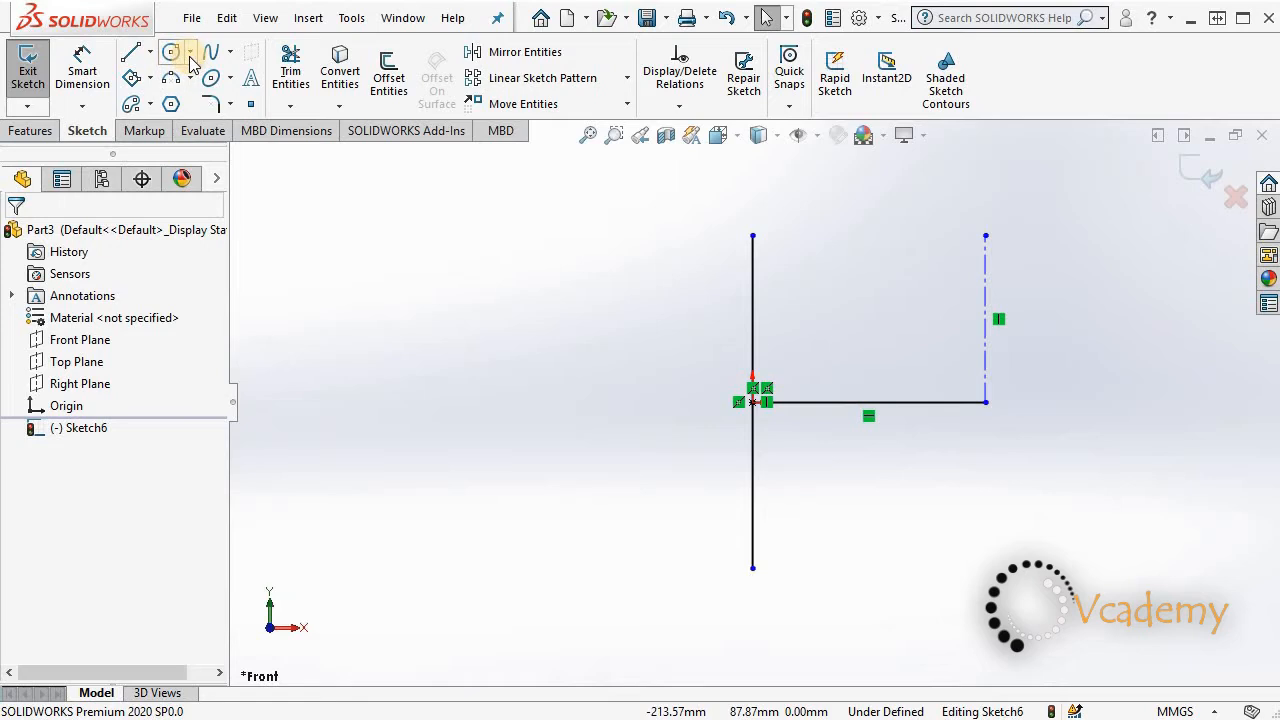
Step: Sketch a centre-point circle about 98 mm in diameter centred on the origin
left_click(189, 56)
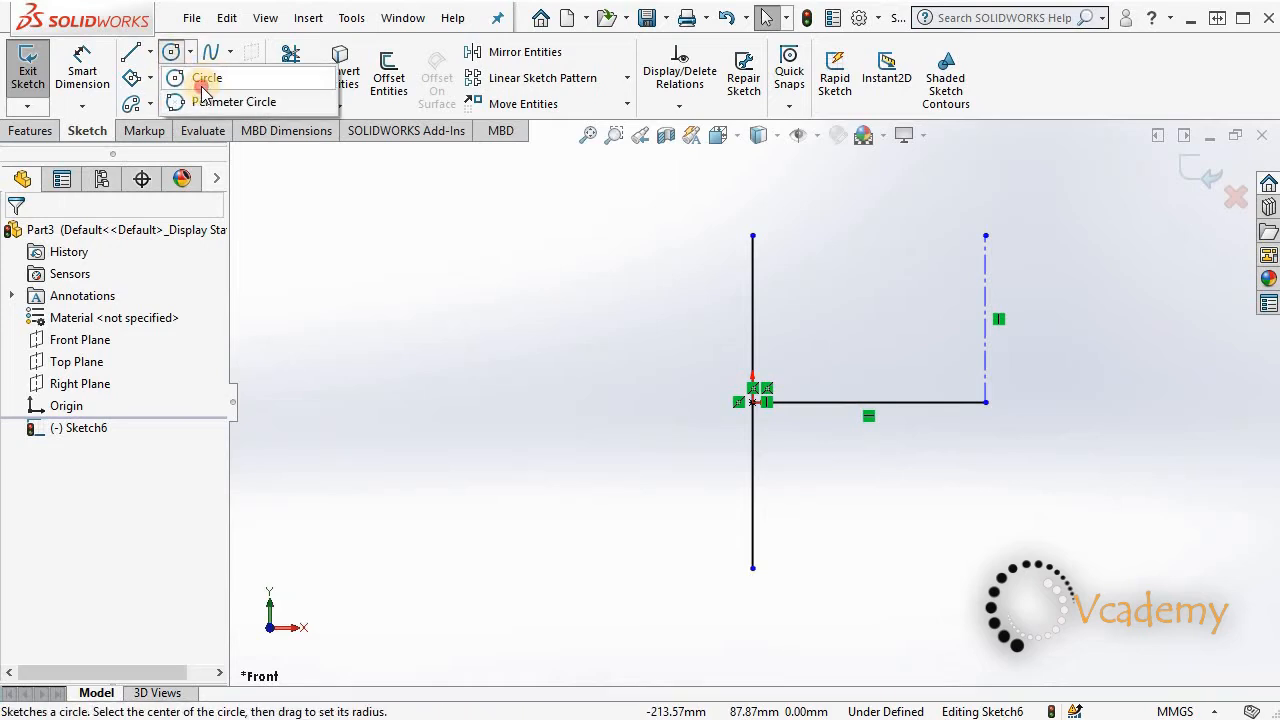
left_click(203, 88)
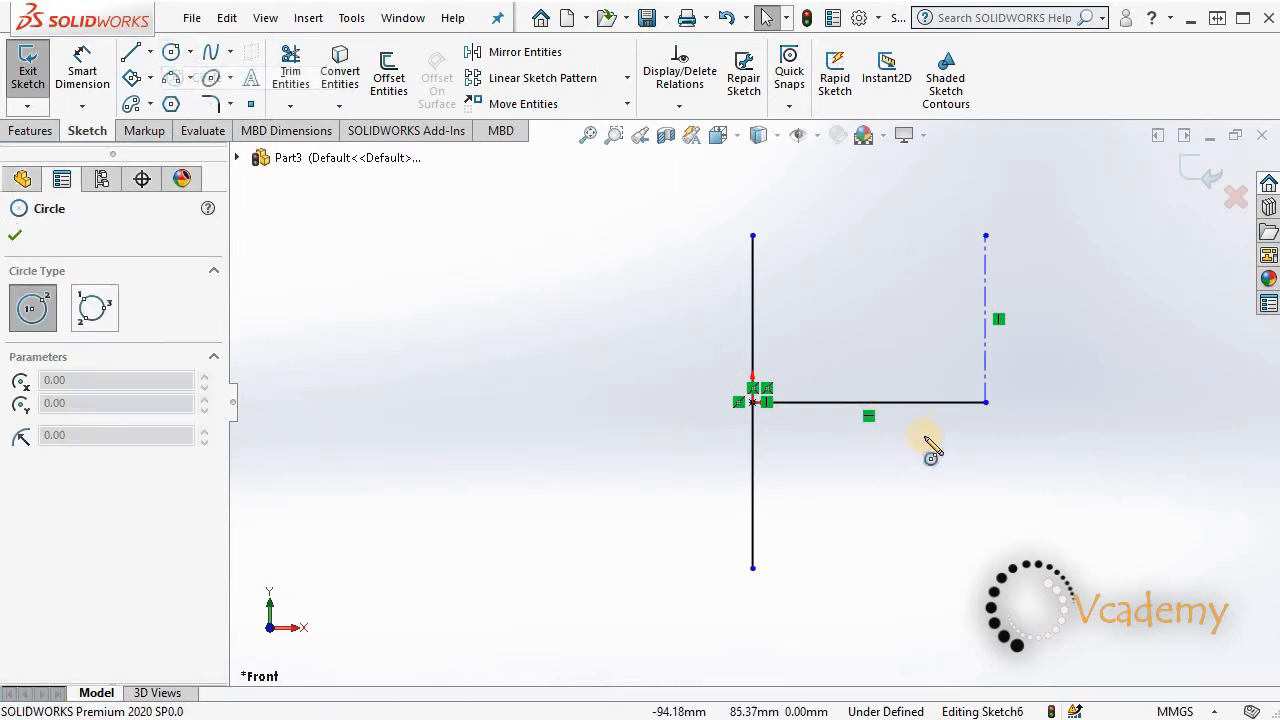
left_click(754, 402)
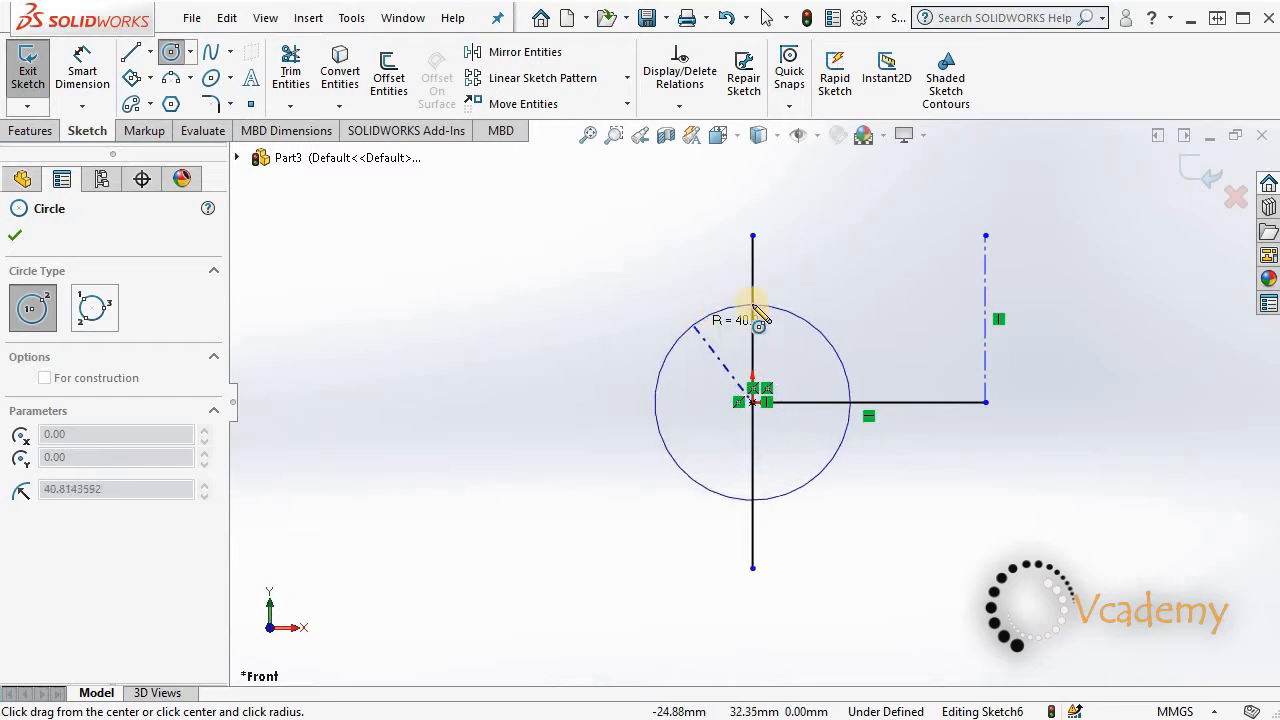
left_click(853, 345)
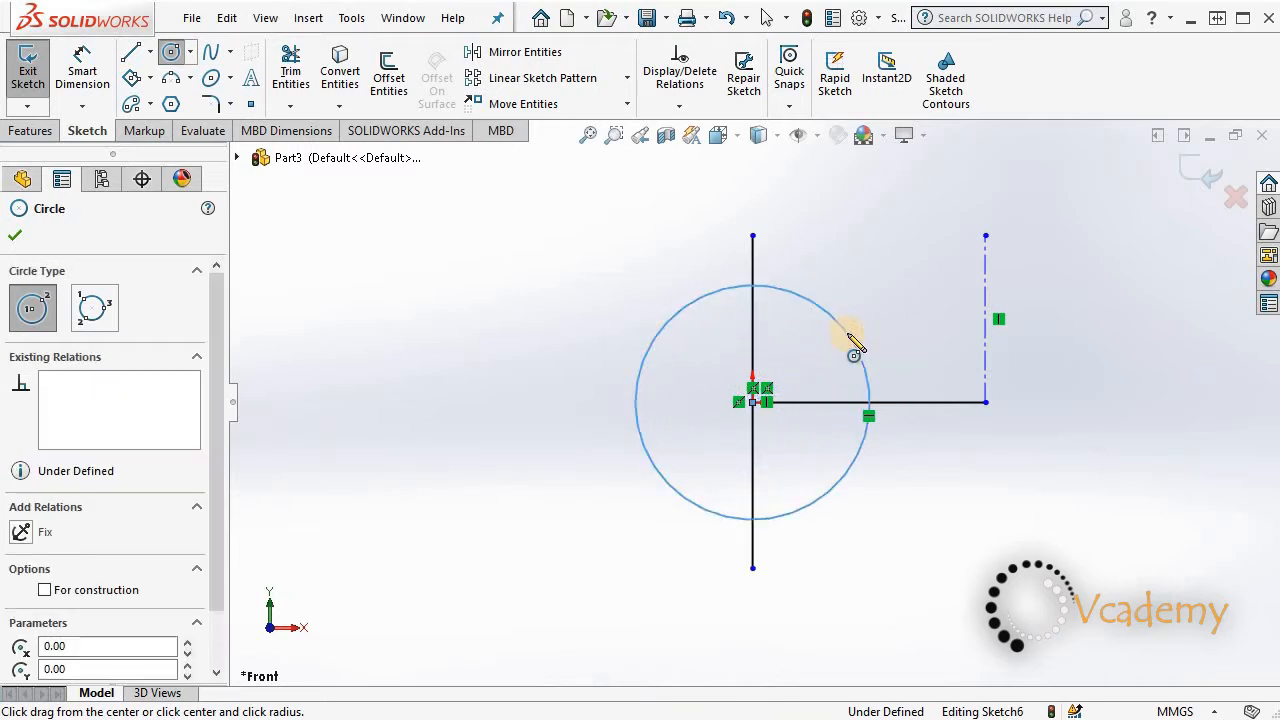
key("Escape")
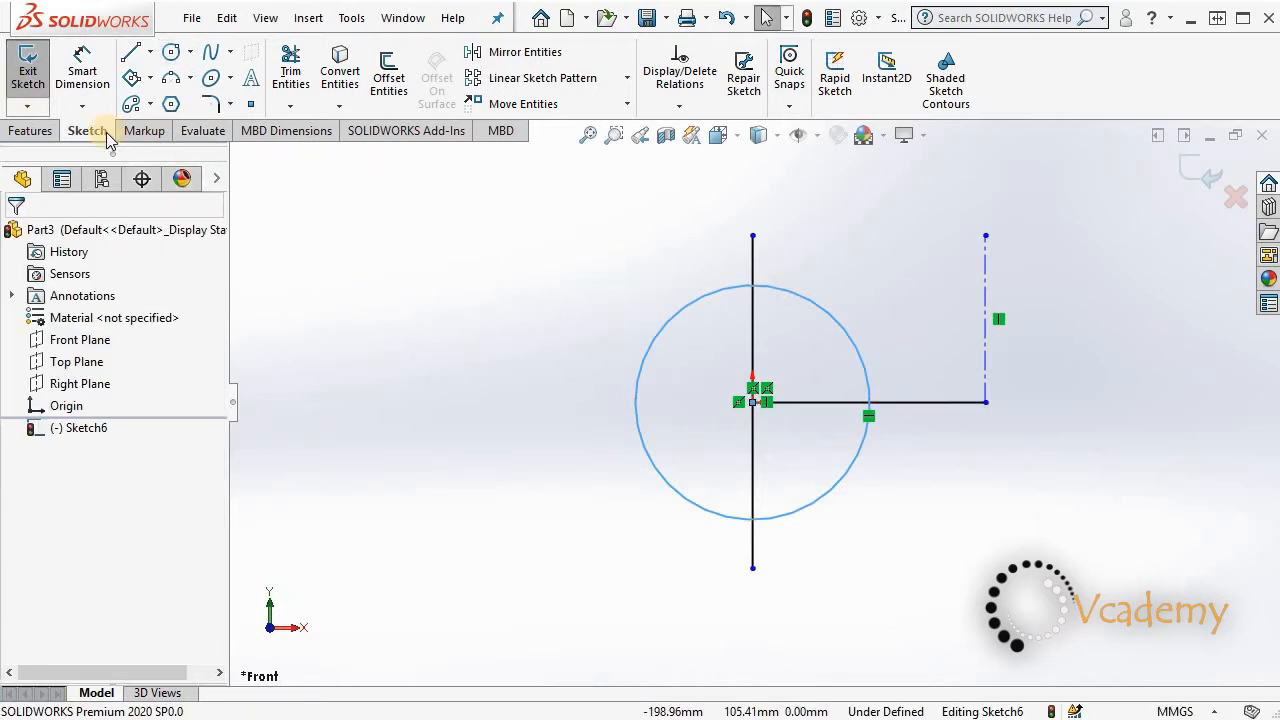
Step: Dimension the circle's diameter with Smart Dimension and set it to 100 mm
left_click(85, 80)
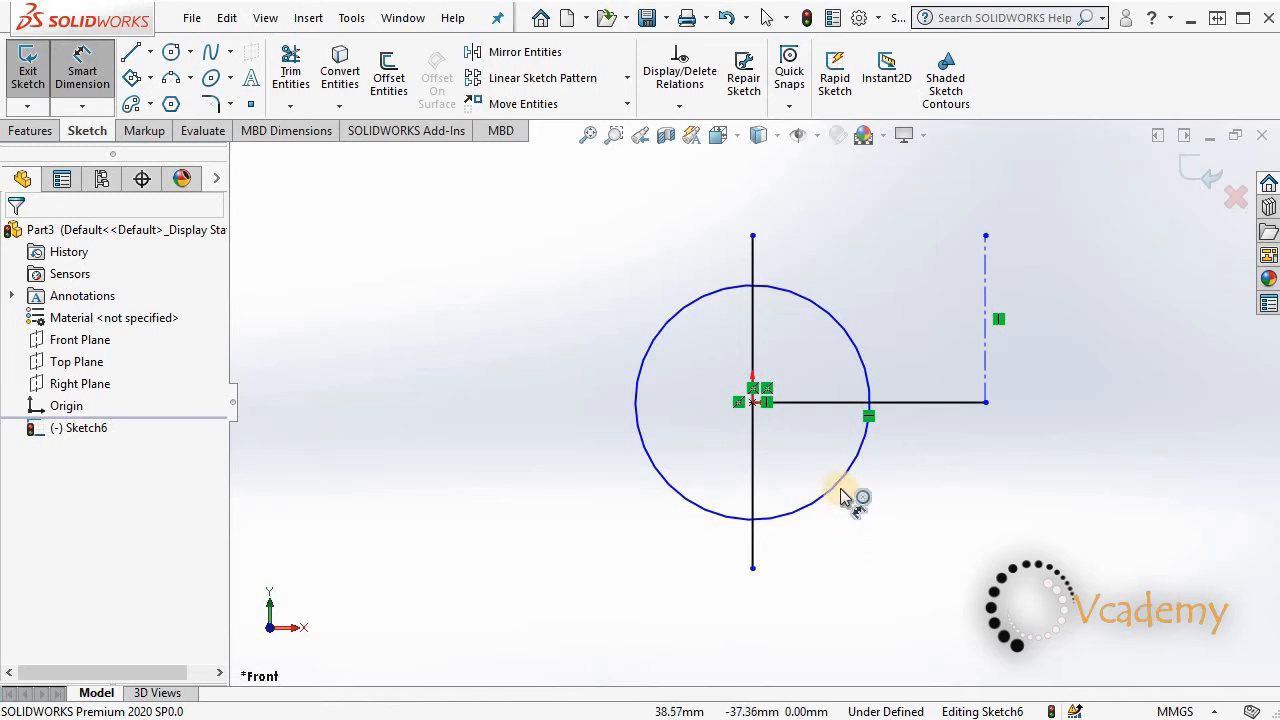
left_click(83, 75)
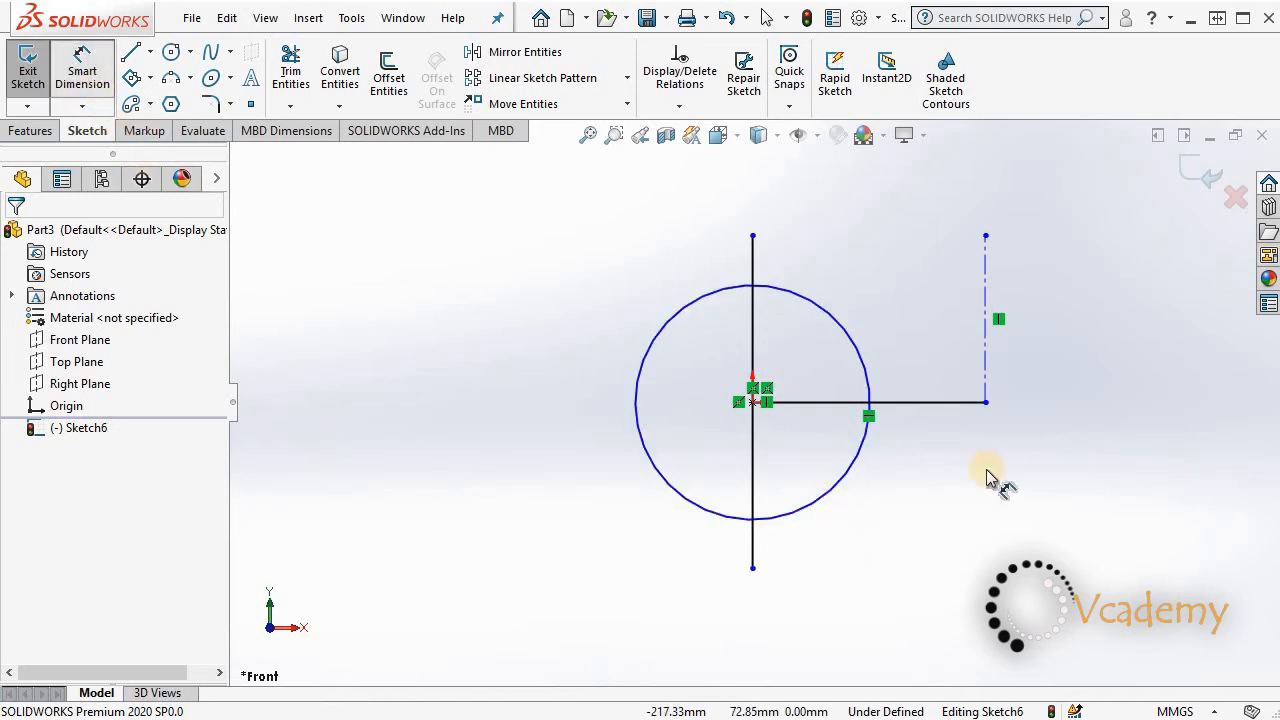
left_click(846, 490)
left_click(1094, 421)
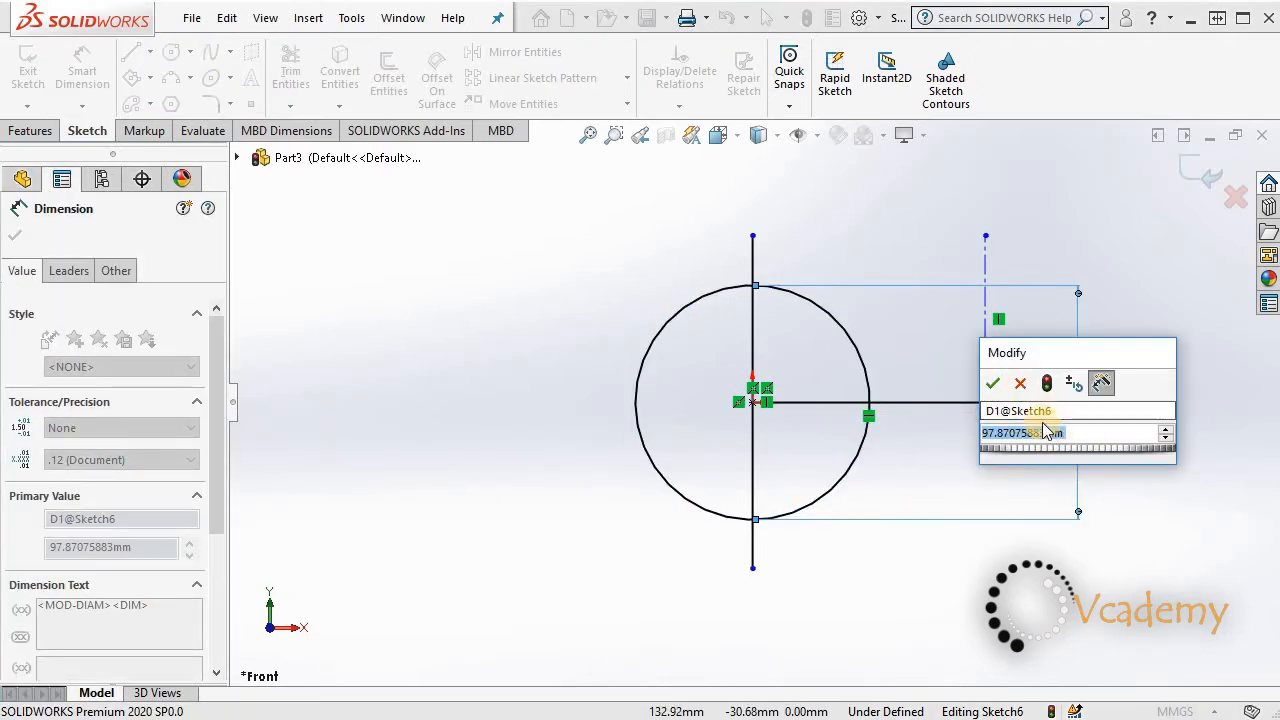
type("100")
left_click(992, 383)
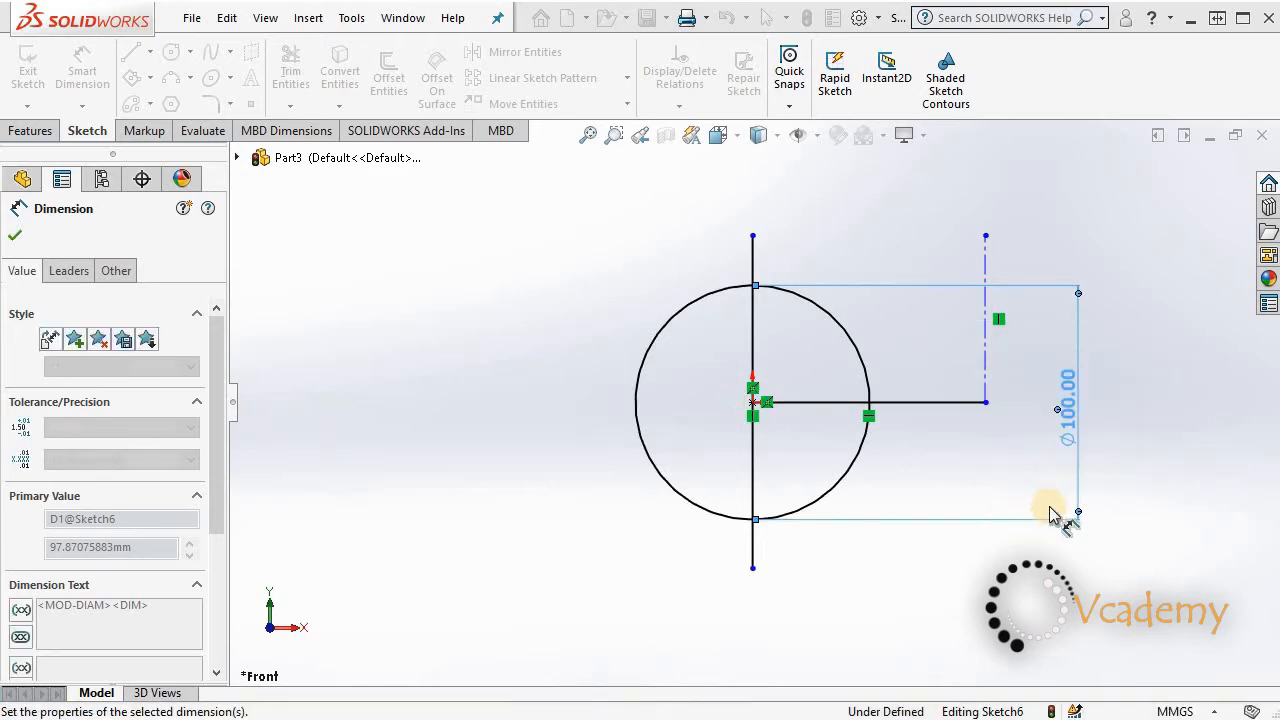
left_click(1150, 415)
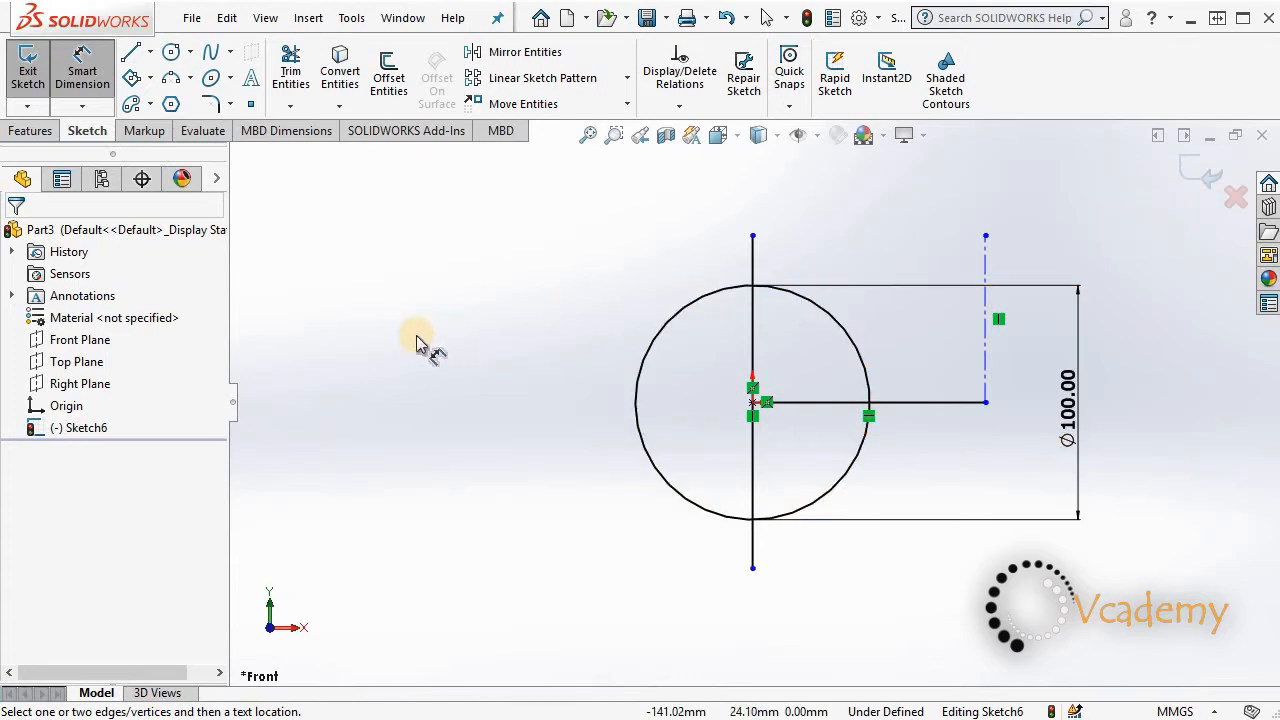
Step: Place three separate sketch points in a triangular arrangement in the empty area left of the 100 mm circle
left_click(190, 56)
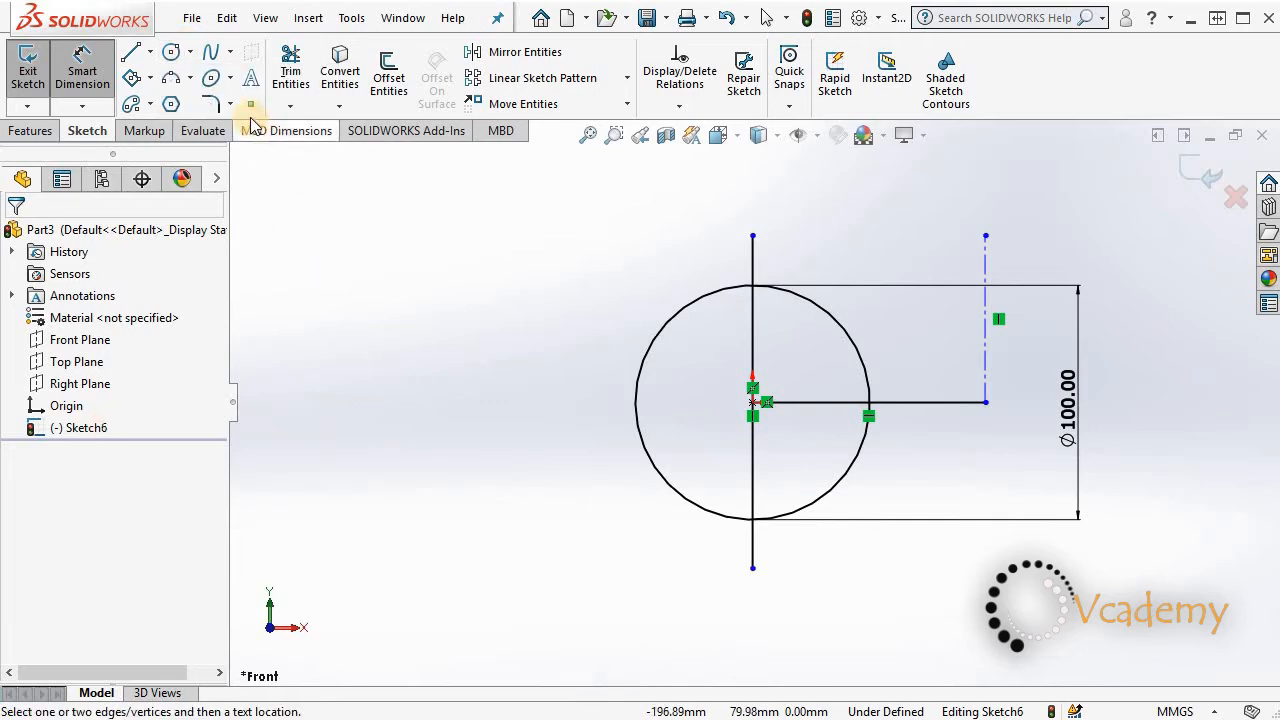
key("Escape")
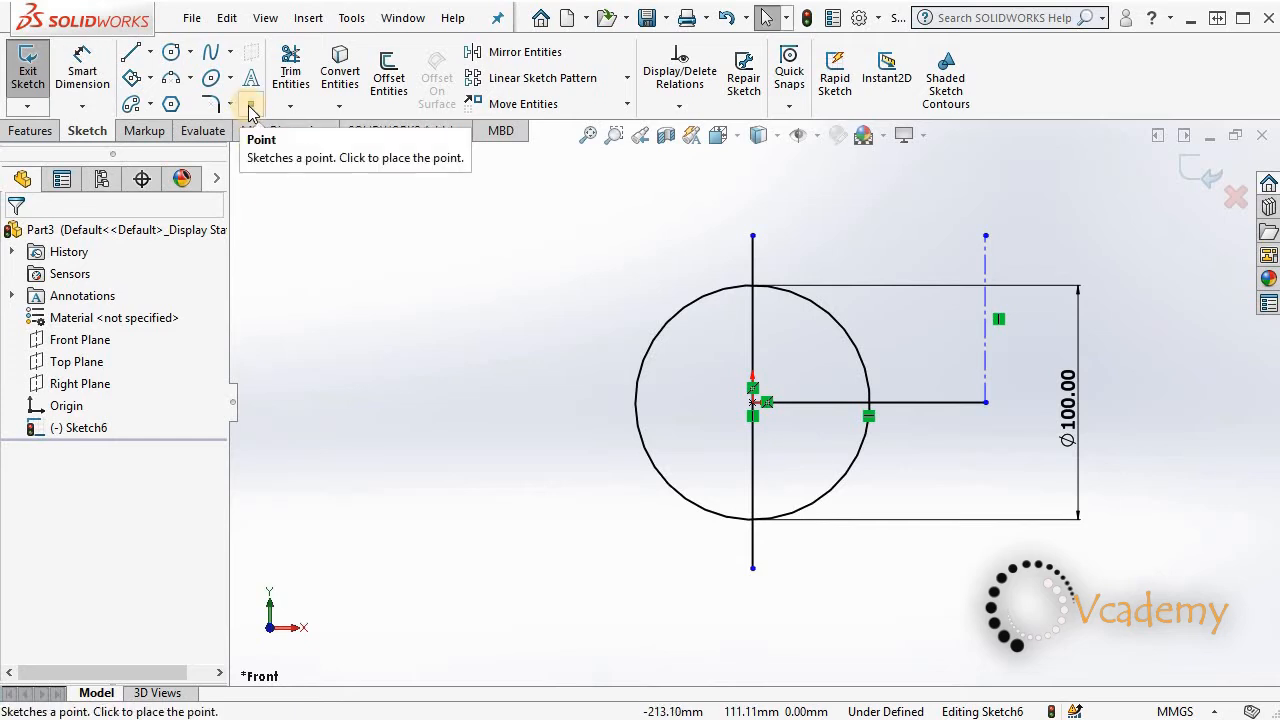
left_click(250, 106)
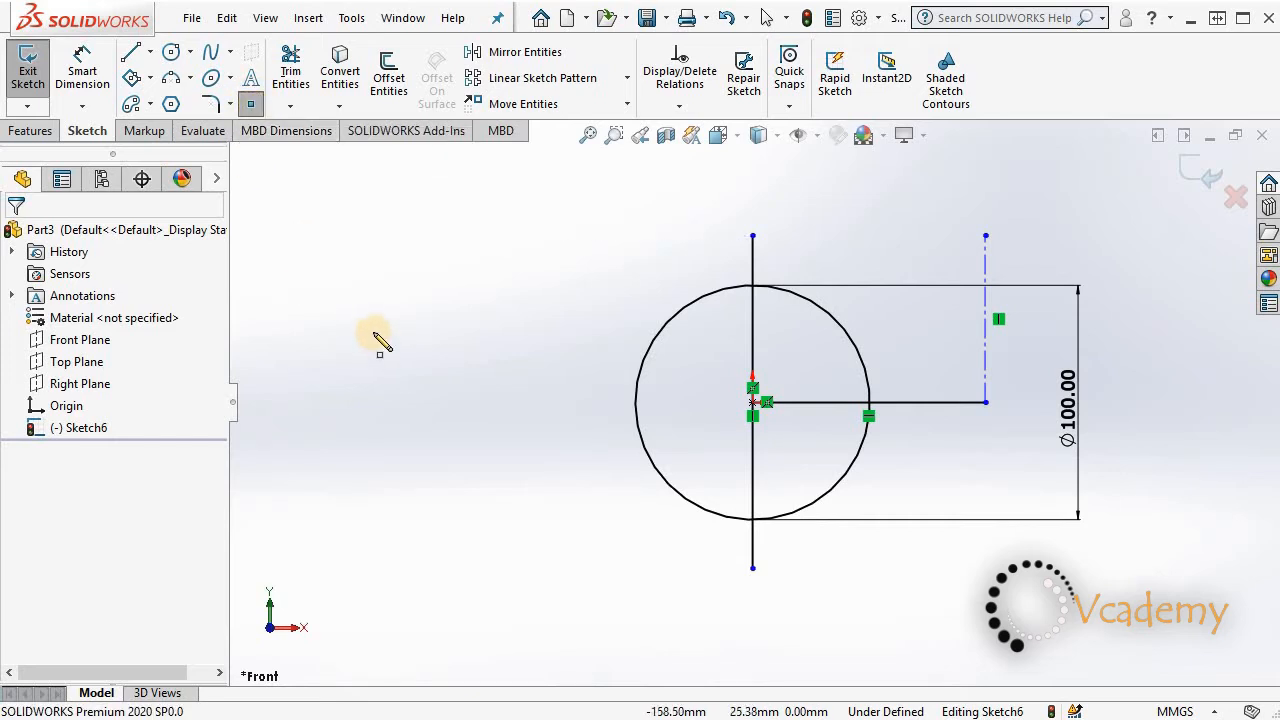
left_click(337, 291)
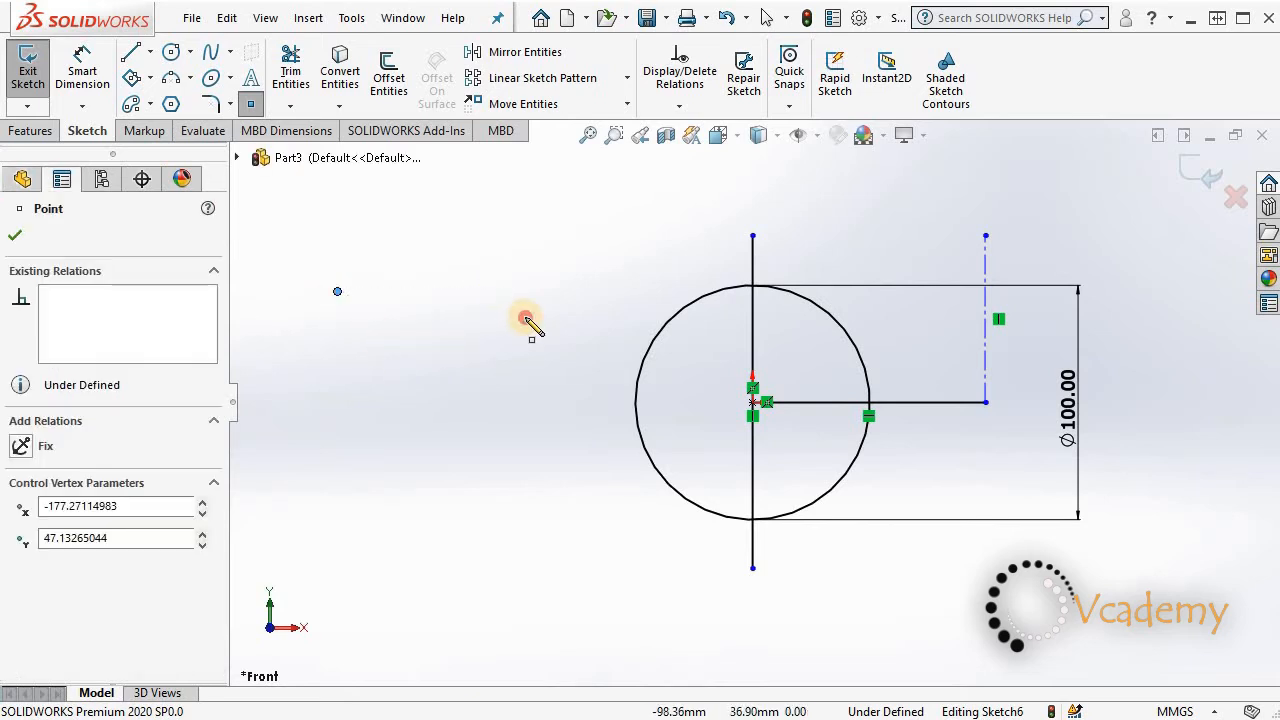
left_click(523, 316)
left_click(396, 423)
key("Escape")
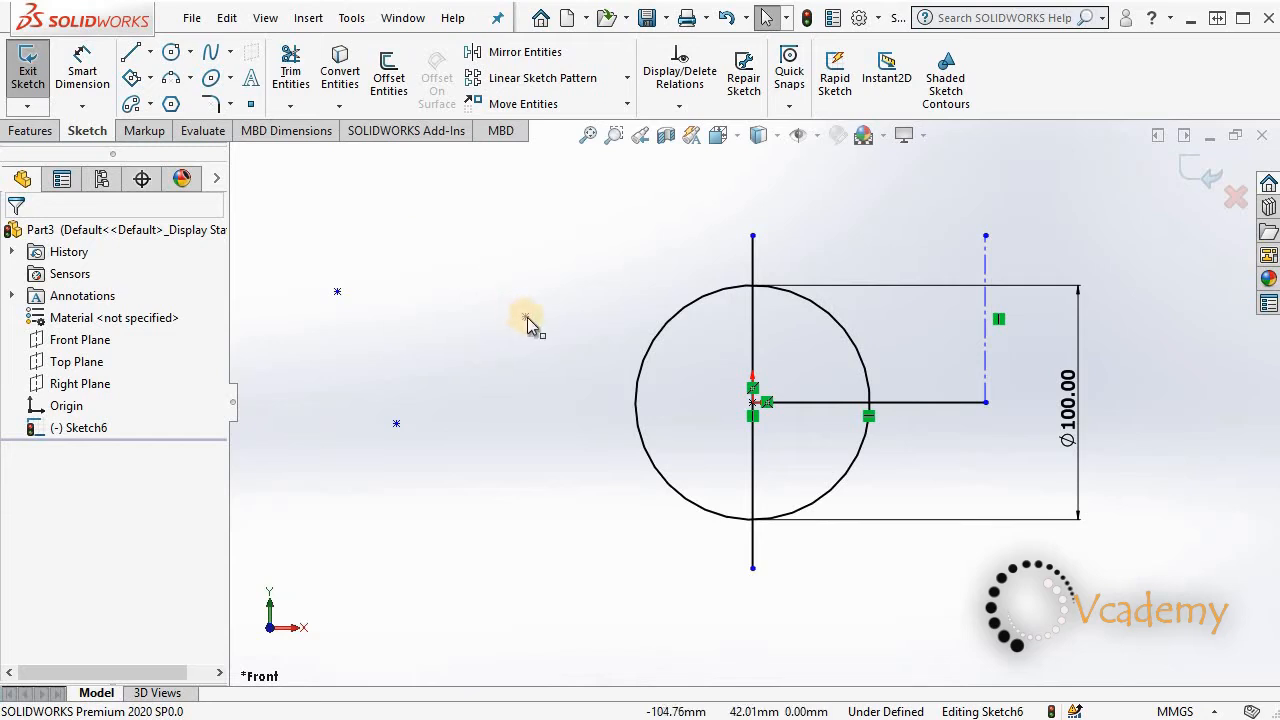
Step: Sketch a perimeter circle passing through the three sketch points
left_click(190, 52)
left_click(225, 102)
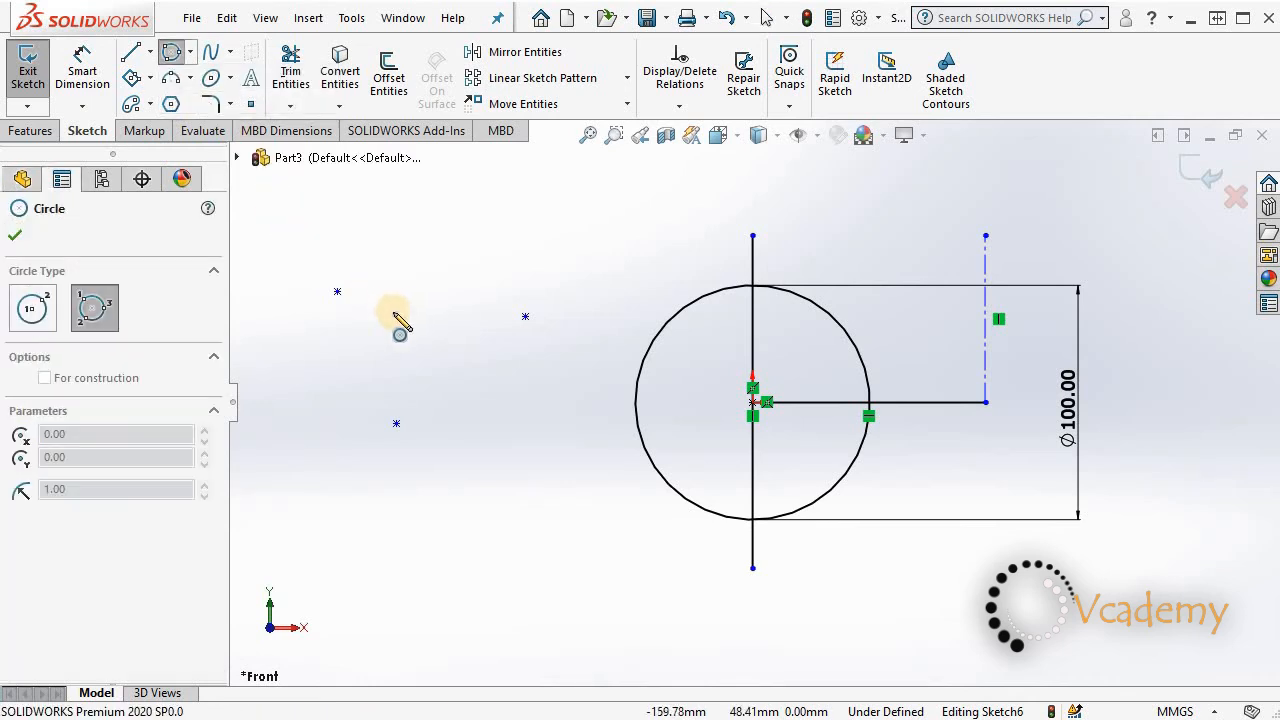
left_click(337, 291)
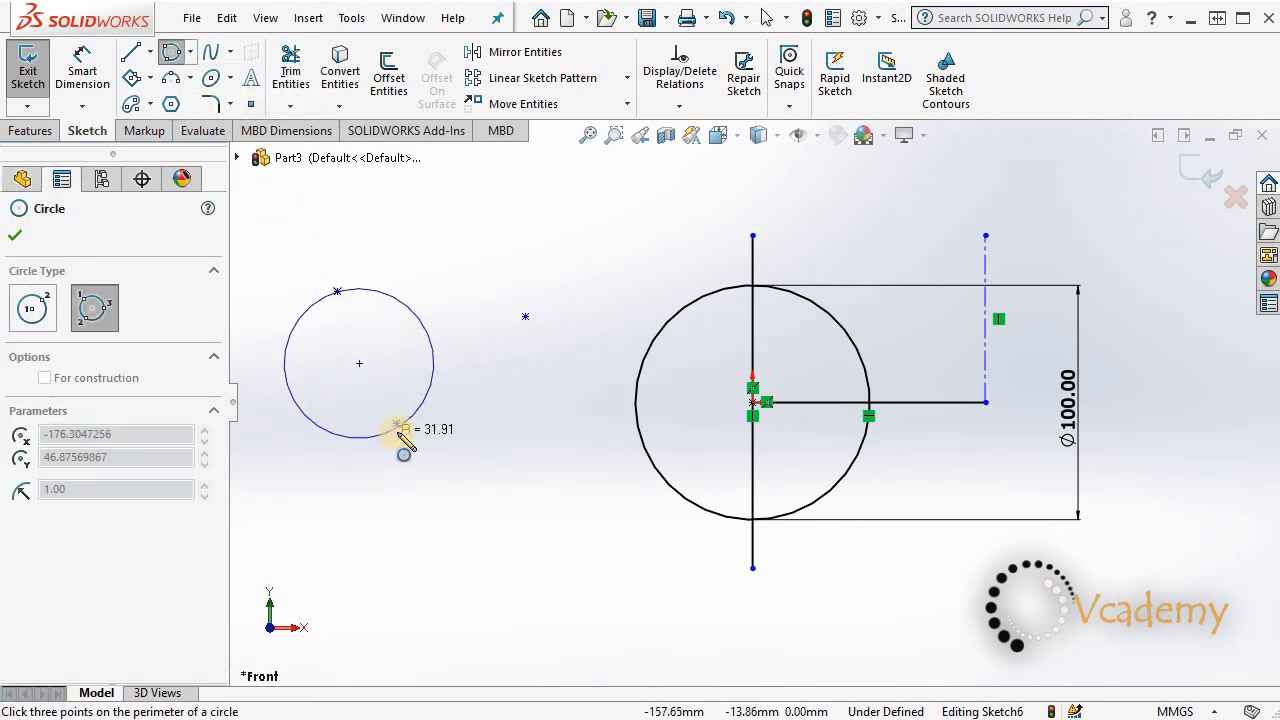
left_click(396, 423)
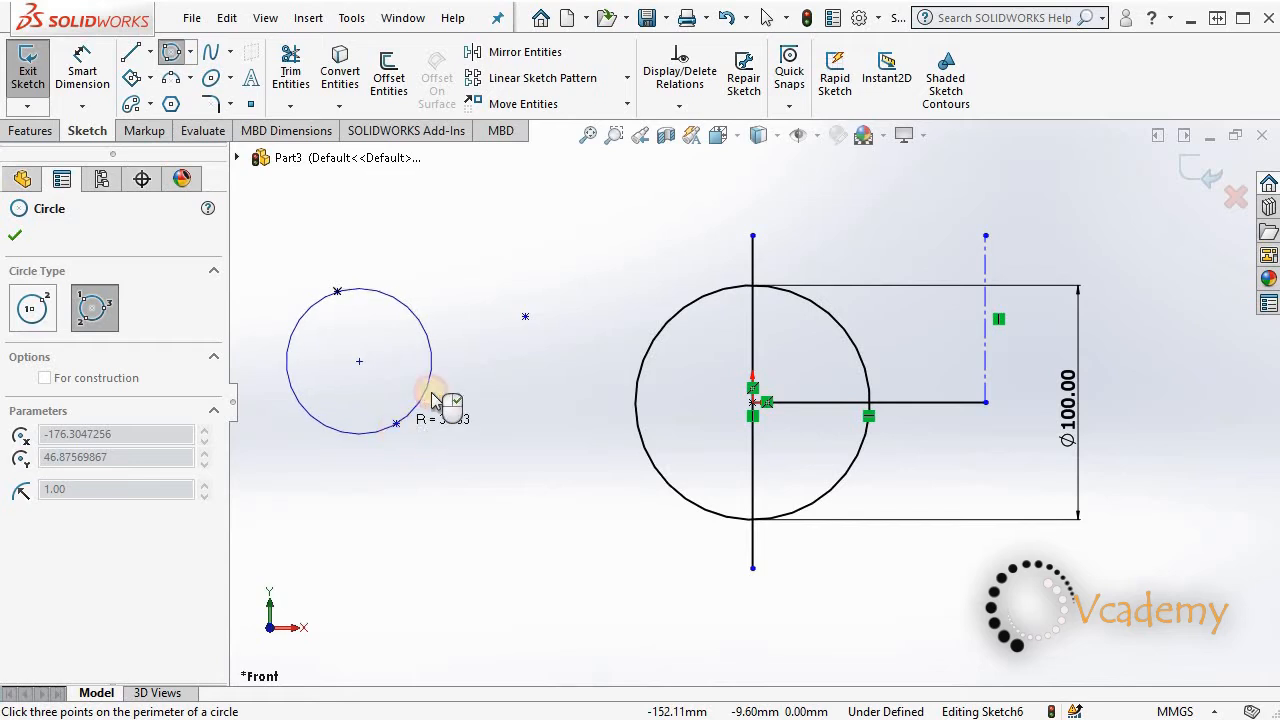
left_click(525, 317)
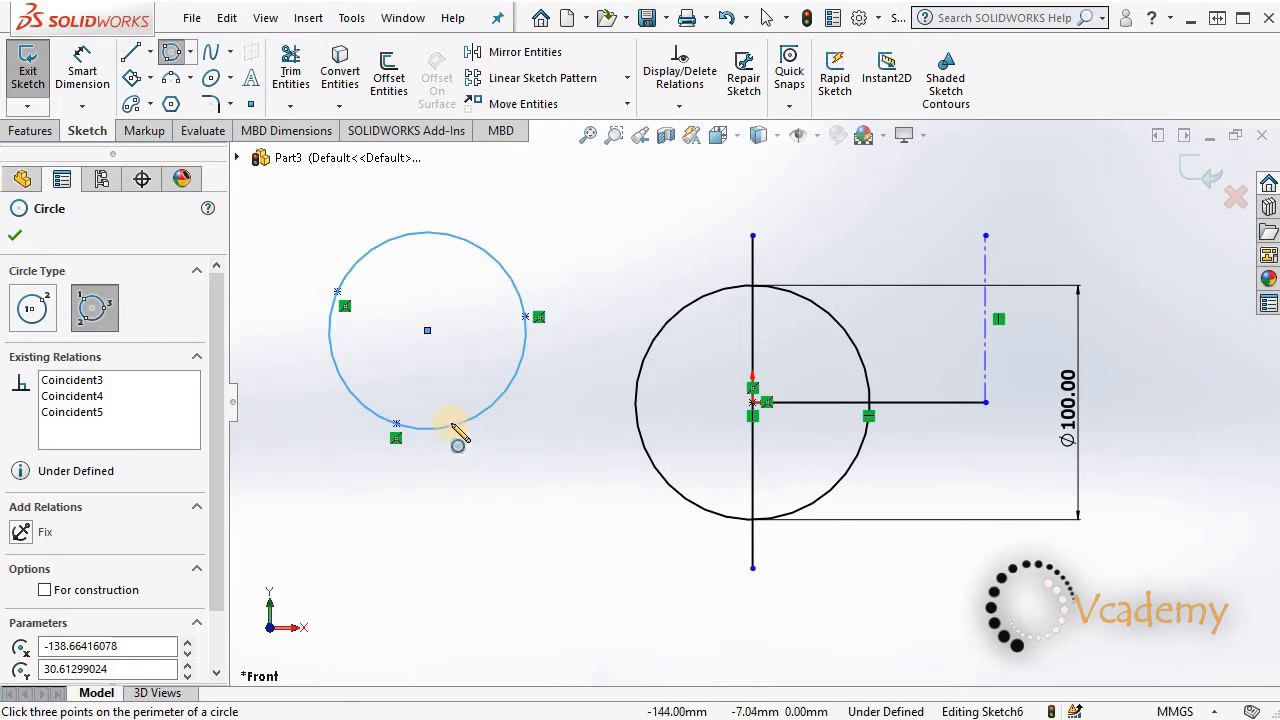
left_click(15, 240)
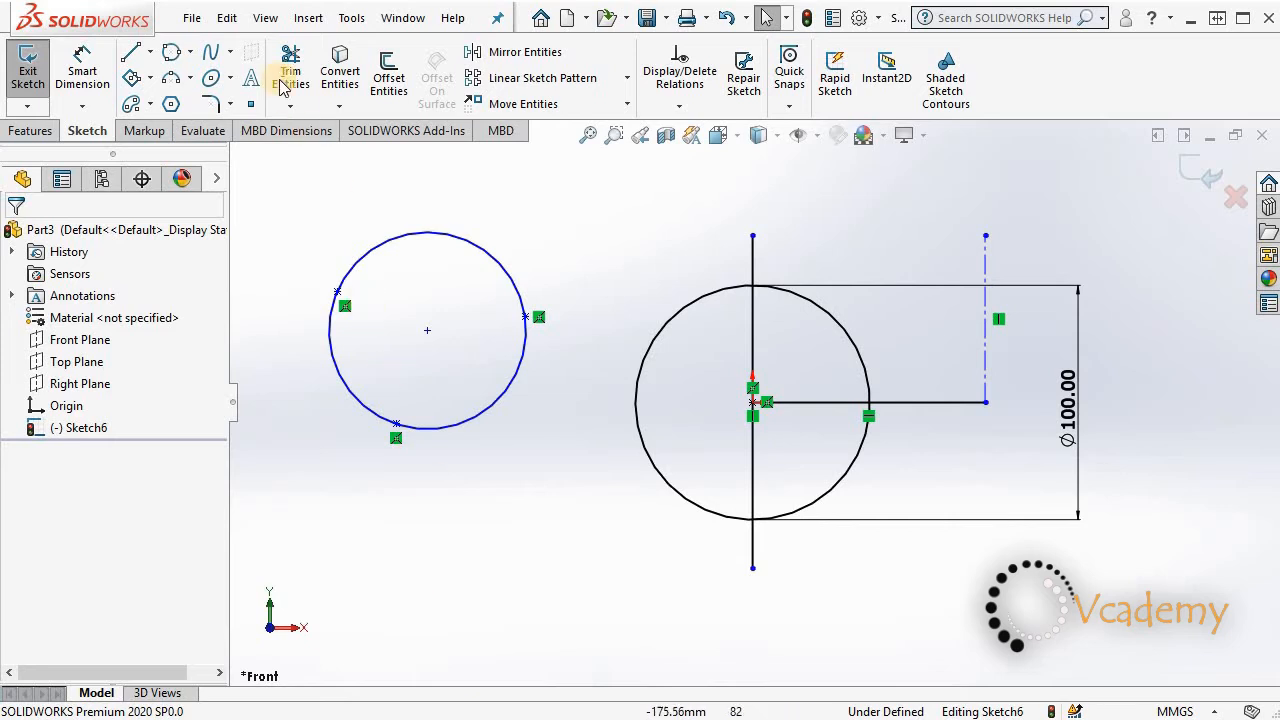
Step: Draw a corner rectangle from the perimeter circle's centre to a point above and to the right, near the 100 mm circle
left_click(148, 88)
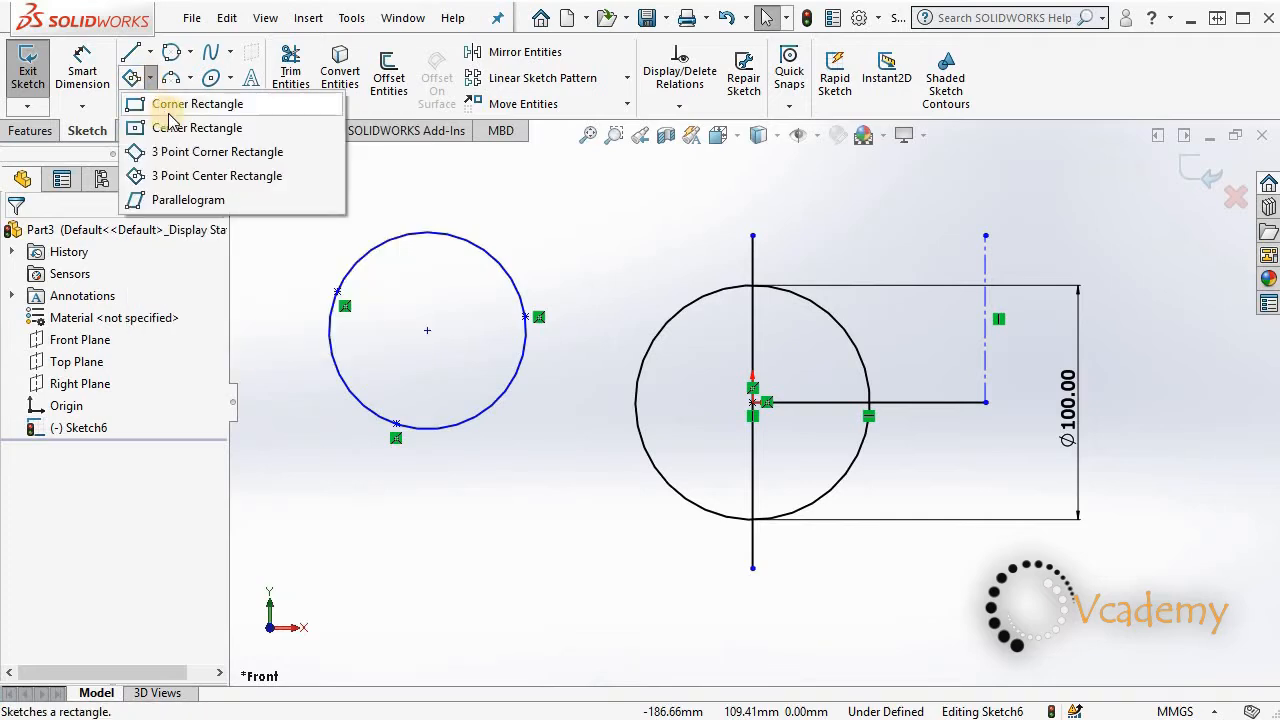
left_click(172, 106)
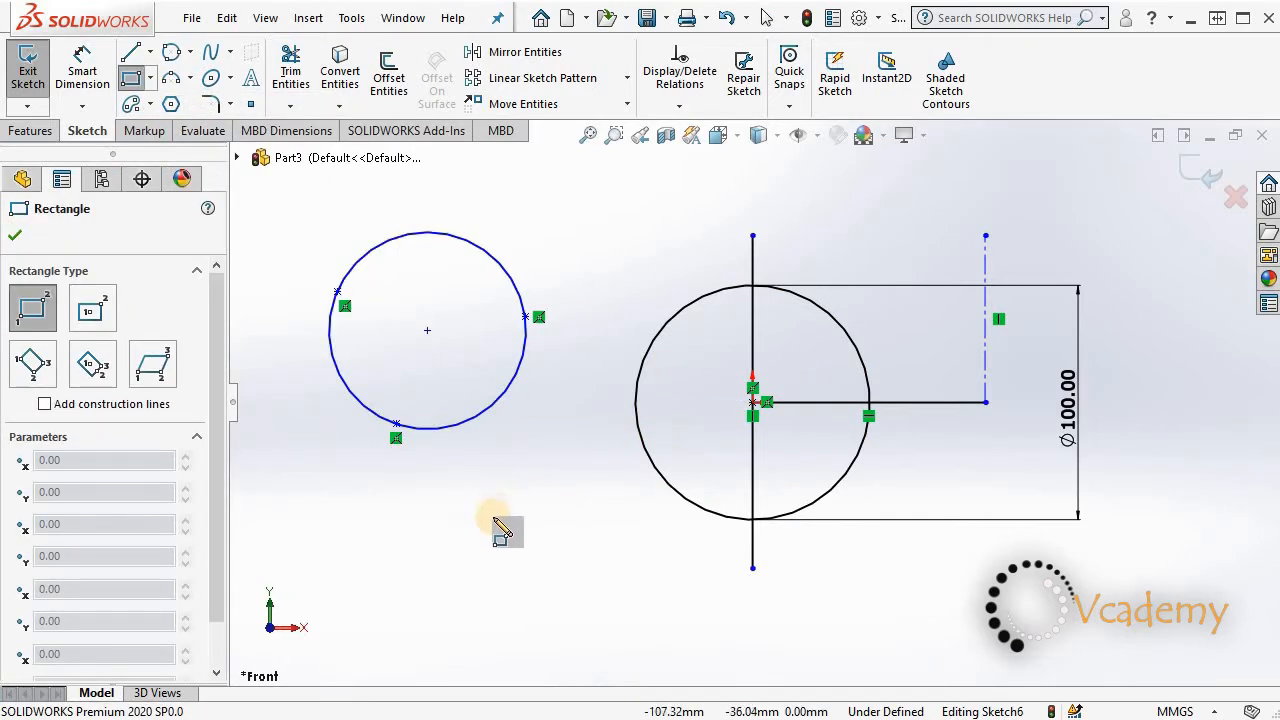
left_click_drag(427, 330, 684, 186)
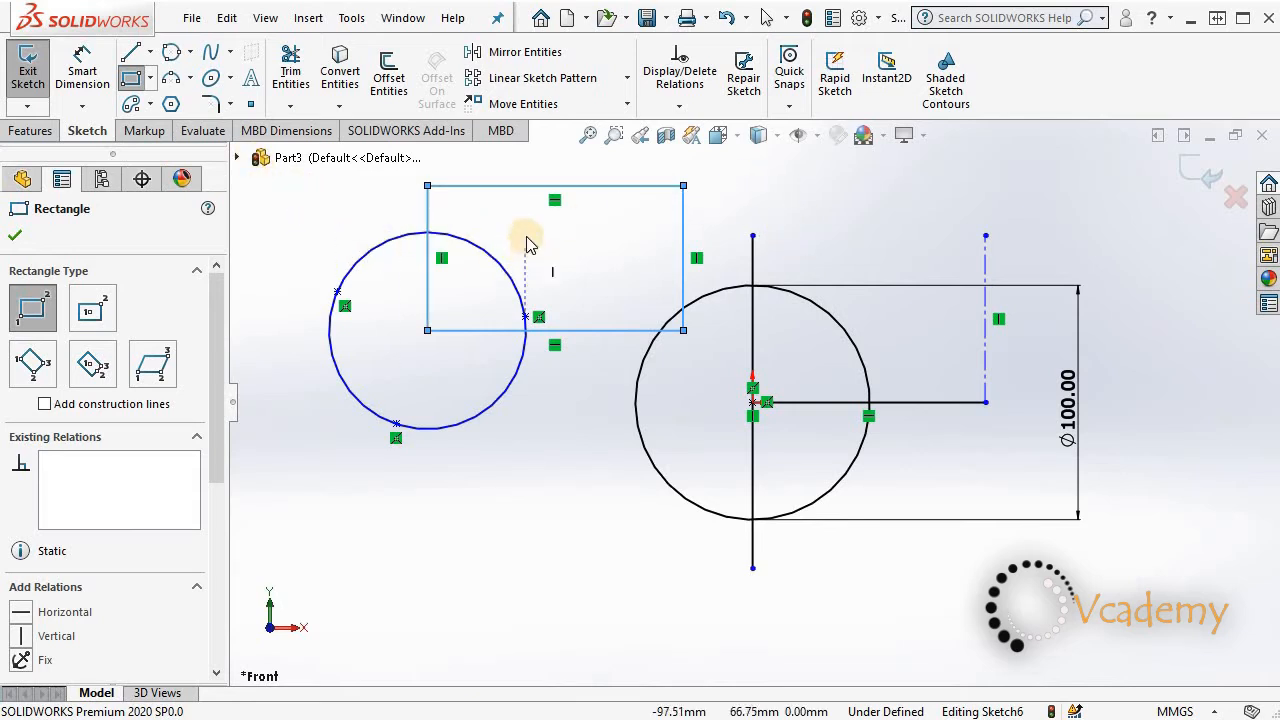
Step: Sketch a horizontal 3 point corner rectangle, about 98 mm wide and 37 mm high, below the perimeter circle
key("Escape")
left_click(150, 80)
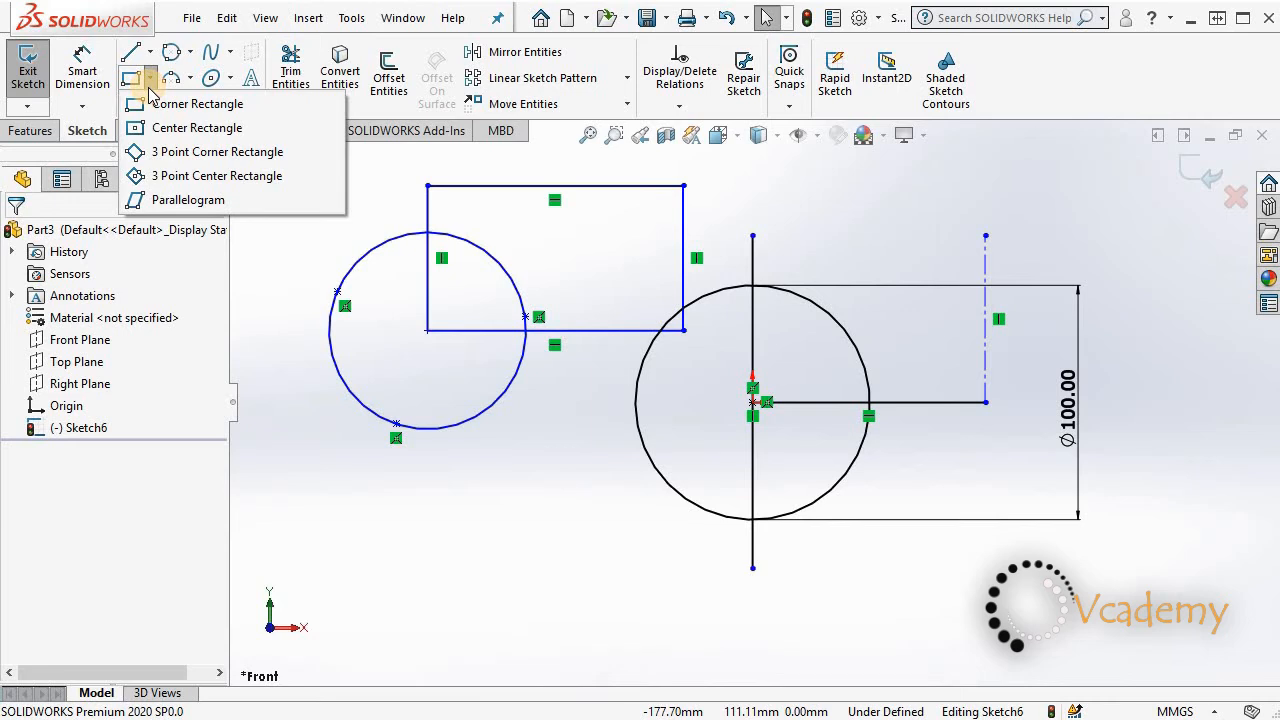
left_click(214, 162)
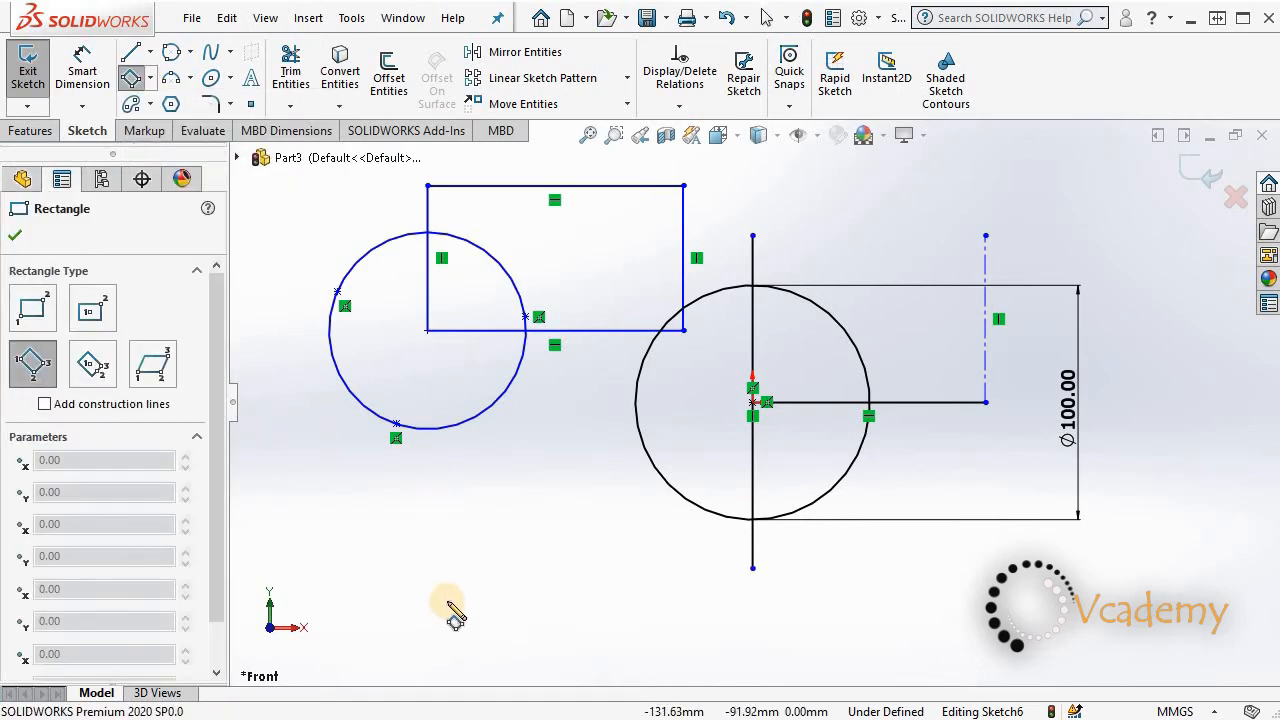
left_click(387, 560)
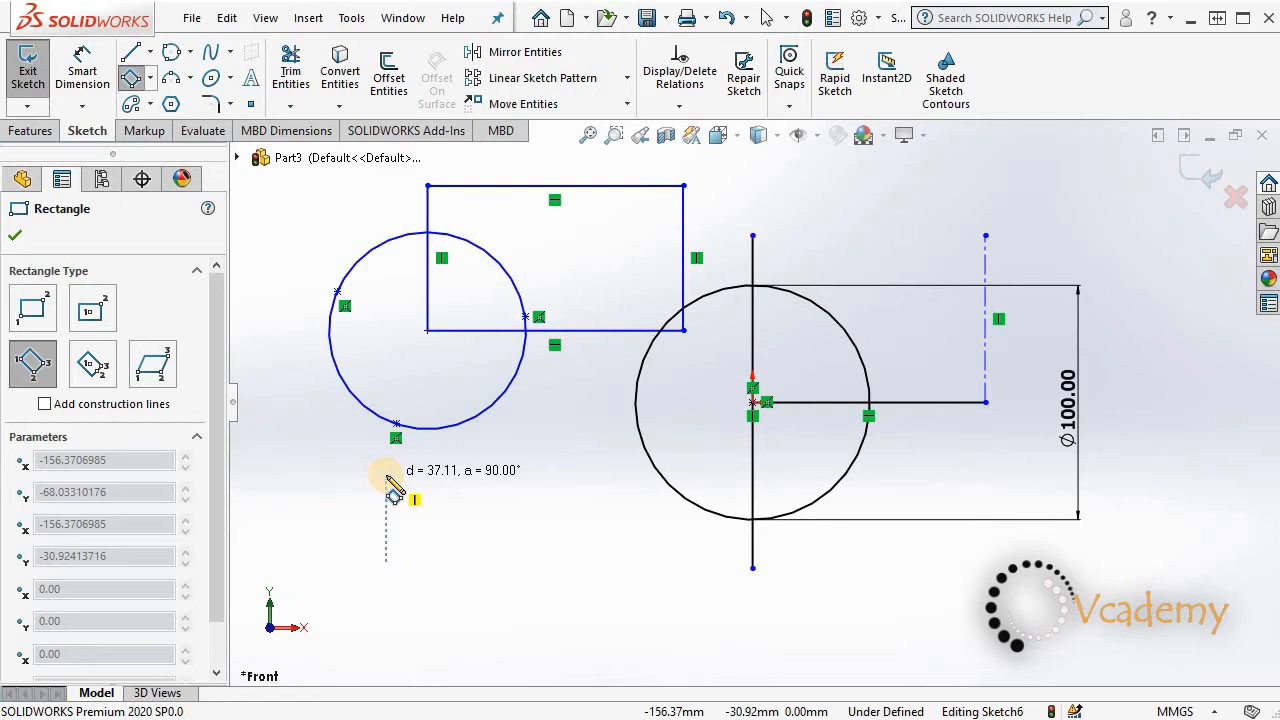
left_click(387, 475)
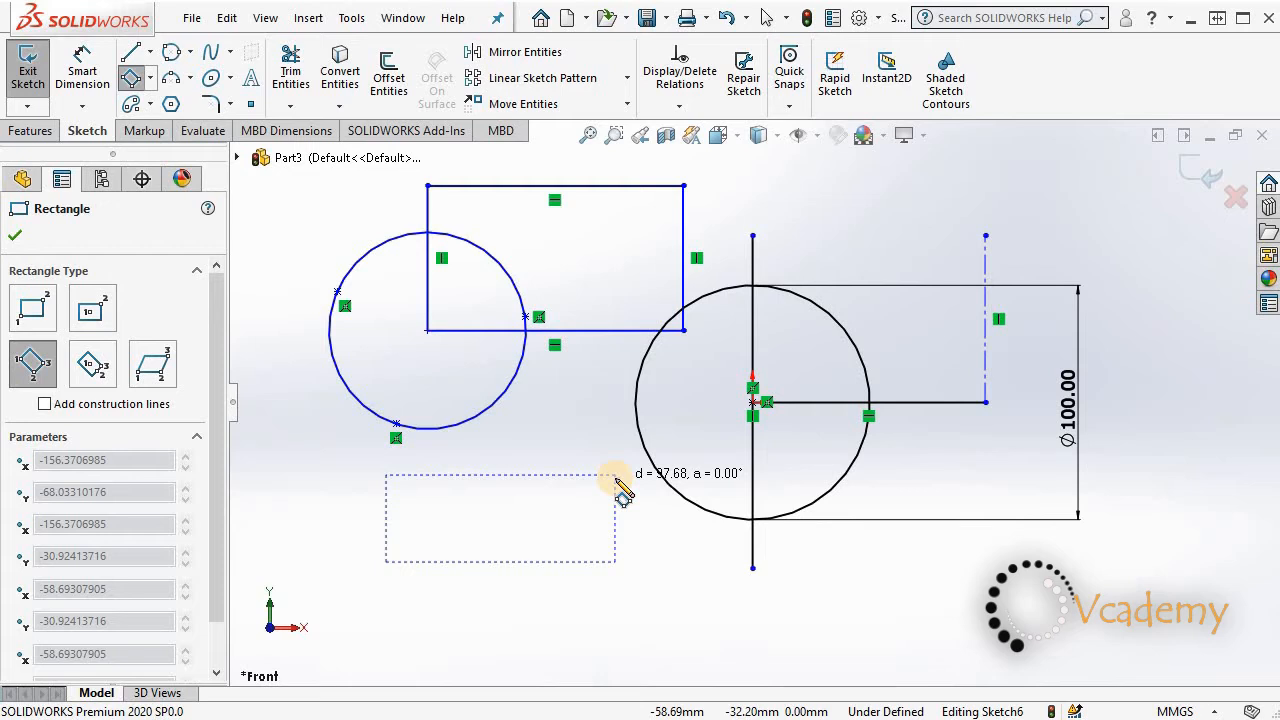
left_click(617, 477)
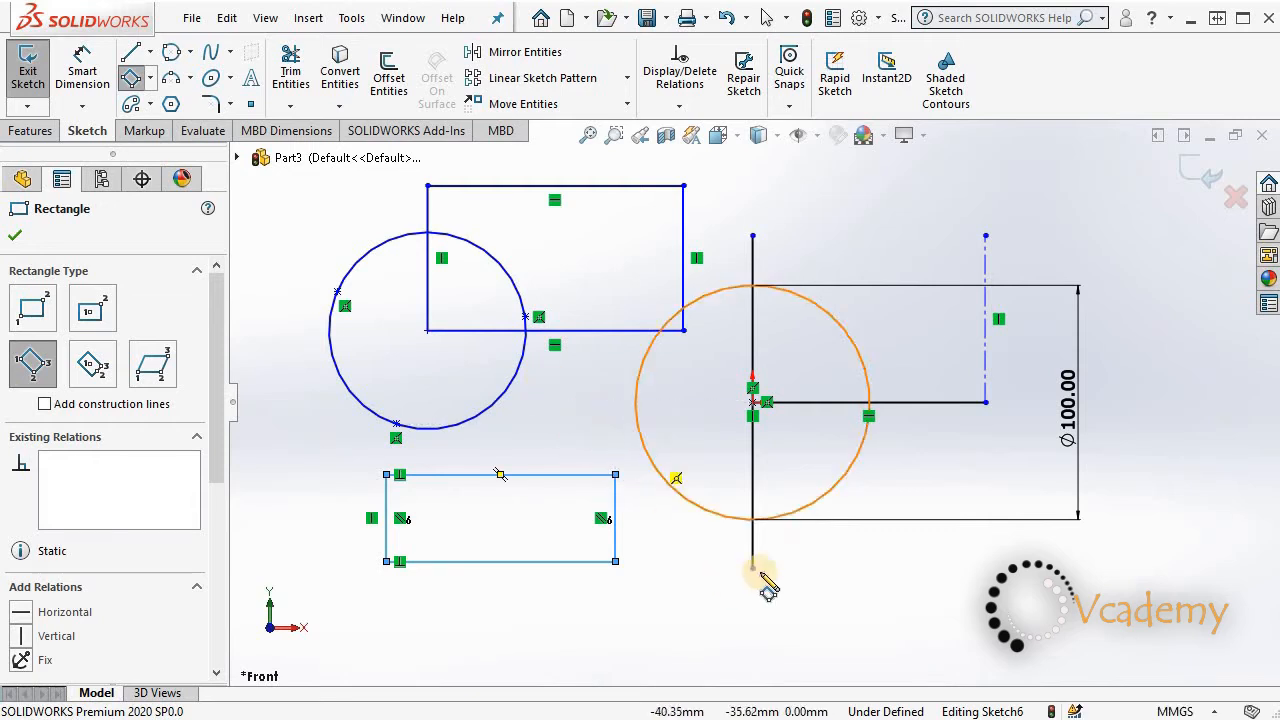
key("f")
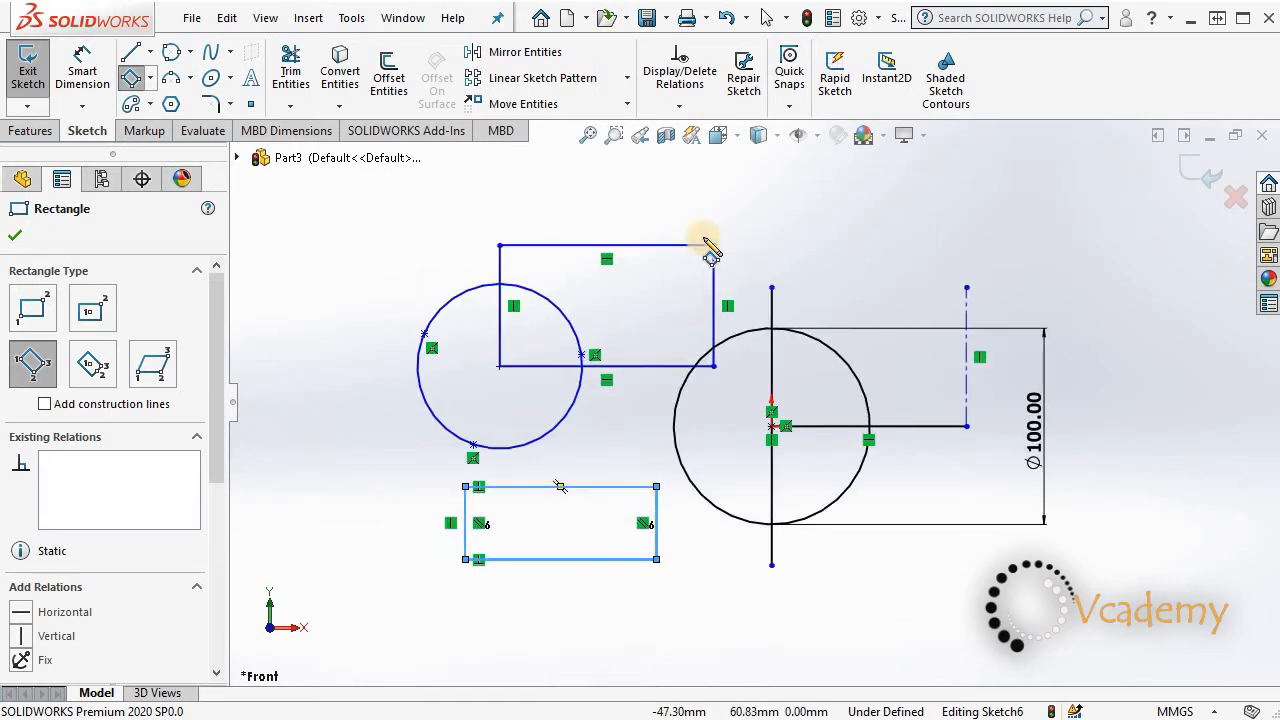
Step: Sketch a 3 point center rectangle above the 100 mm circle, about 107 mm from its centre to the upper corner
left_click(151, 79)
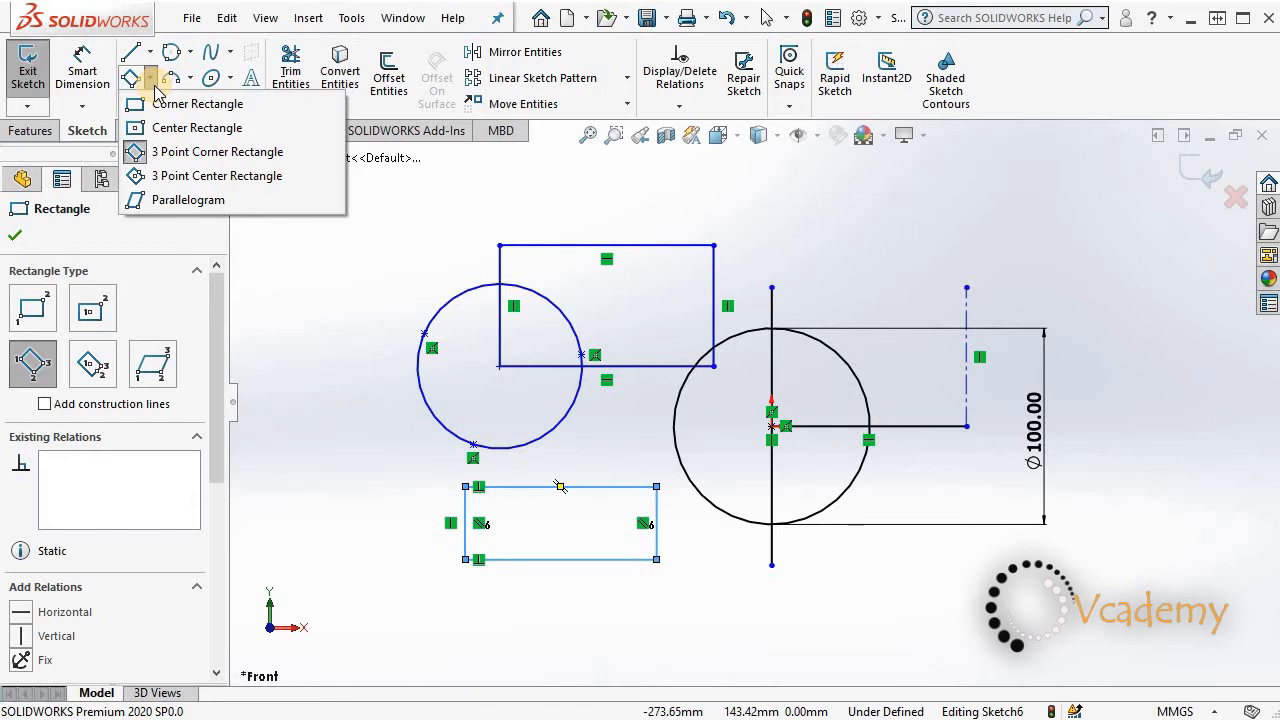
left_click(191, 181)
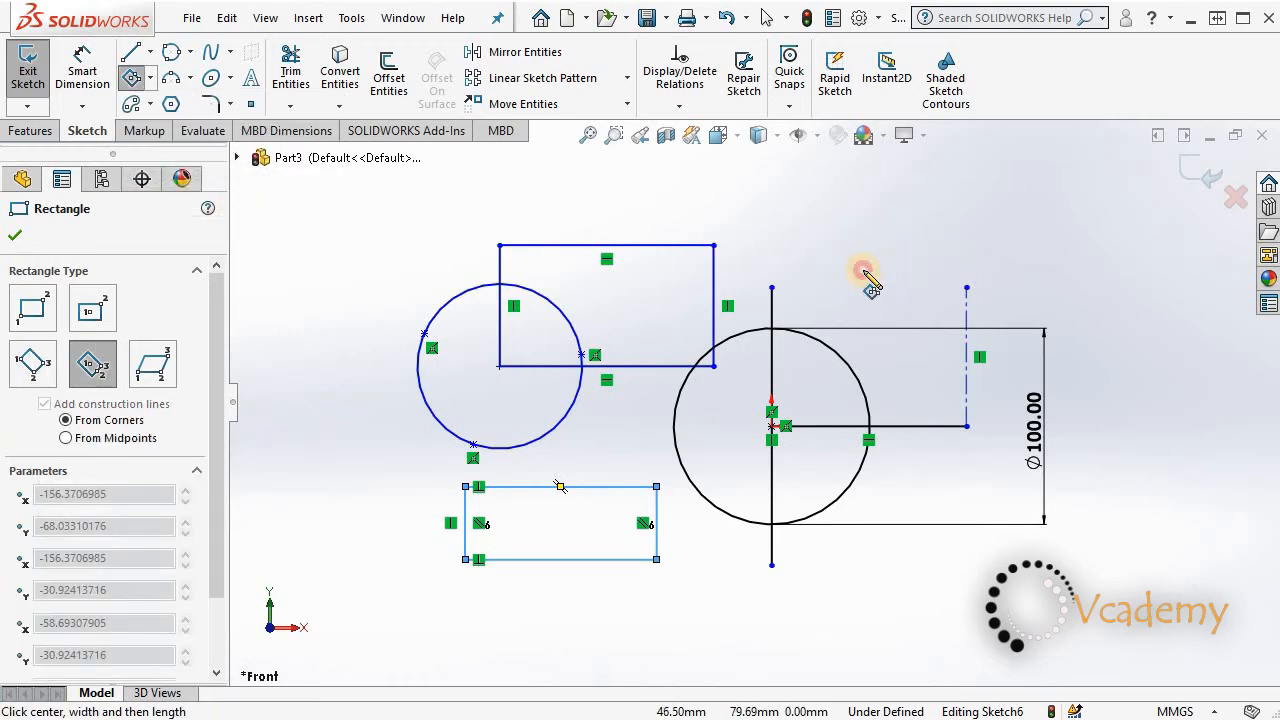
left_click(865, 275)
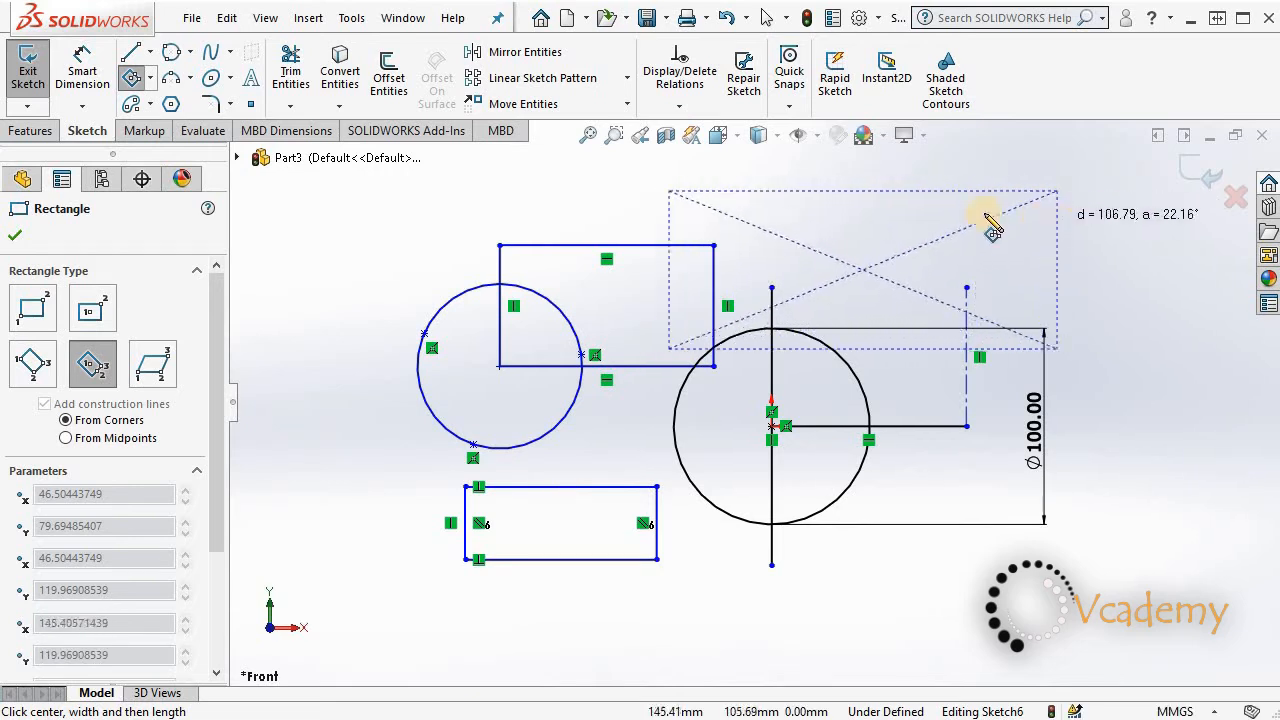
left_click(1057, 191)
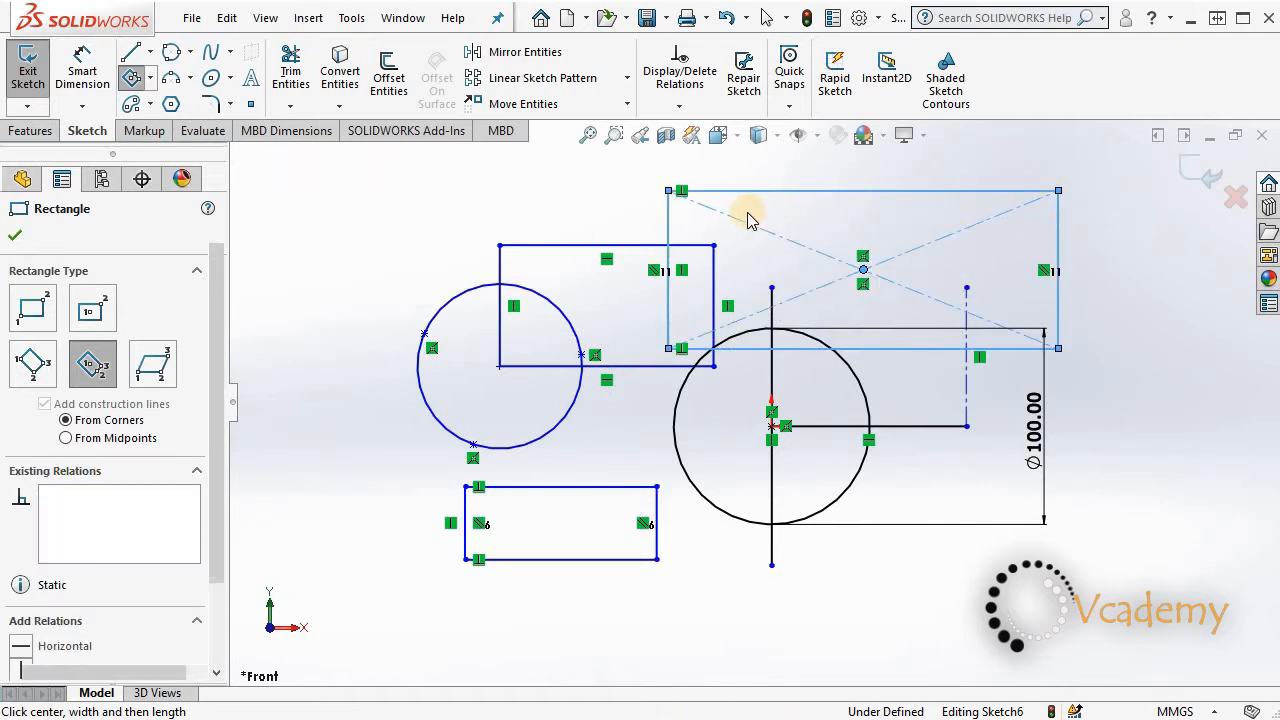
key("Escape")
Step: Sketch a parallelogram below and to the right of the 100 mm circle, with a vertical first side about 31 mm long and slanted long sides
left_click(148, 86)
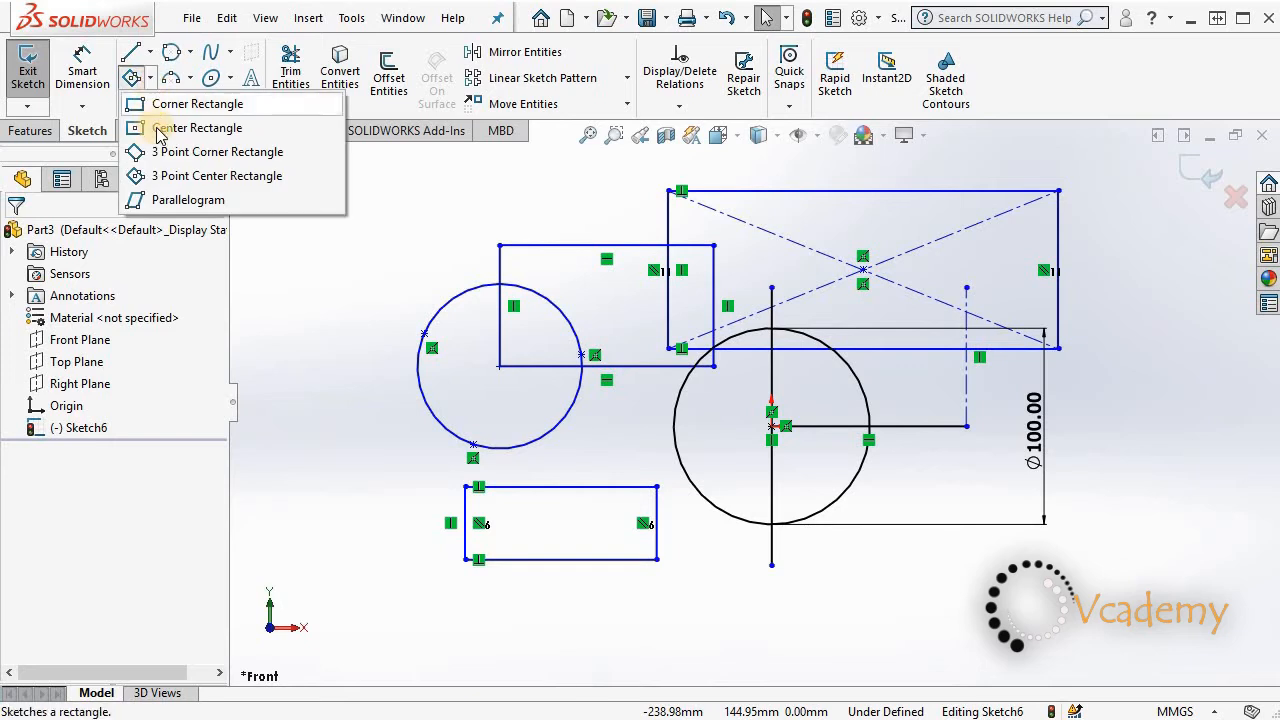
left_click(185, 200)
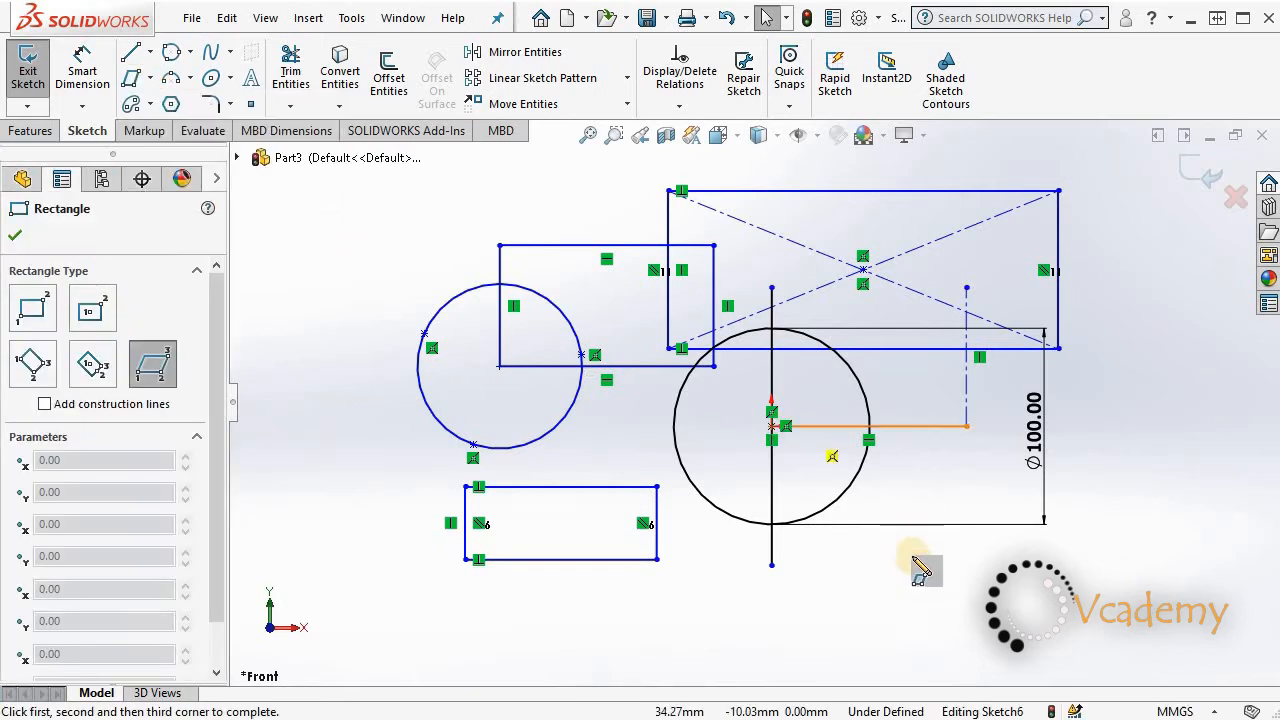
left_click(866, 640)
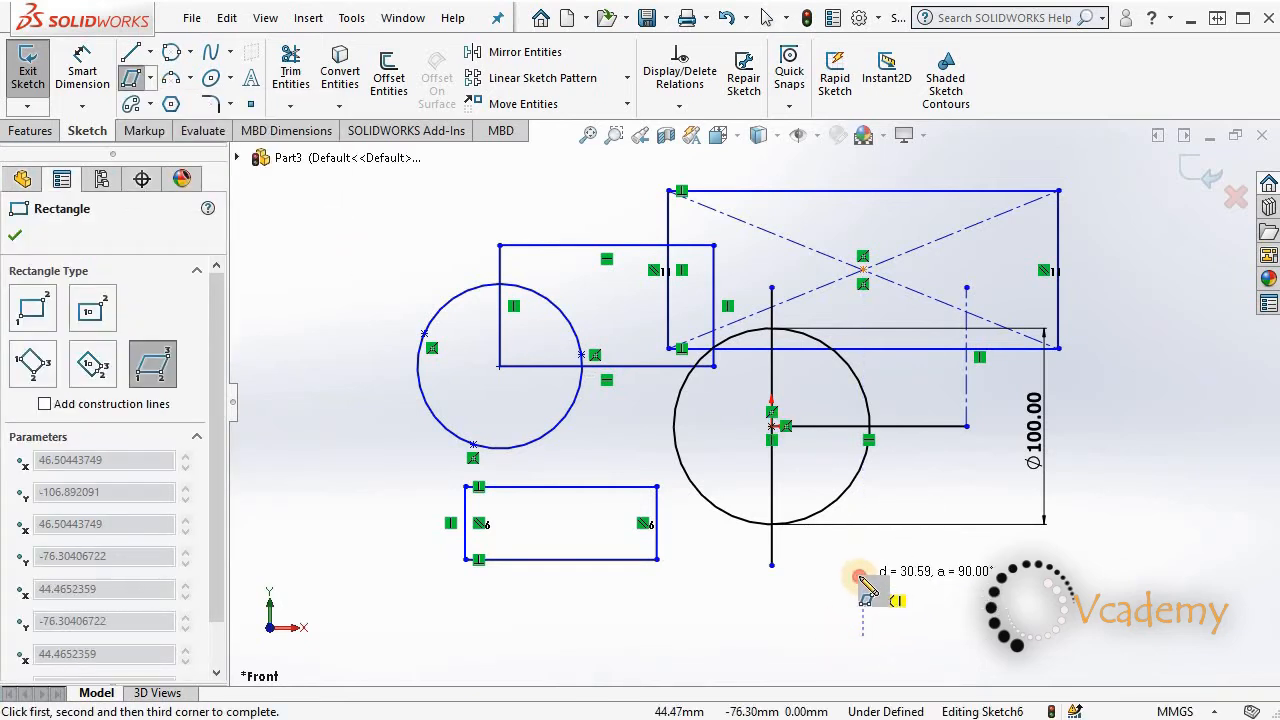
left_click(862, 574)
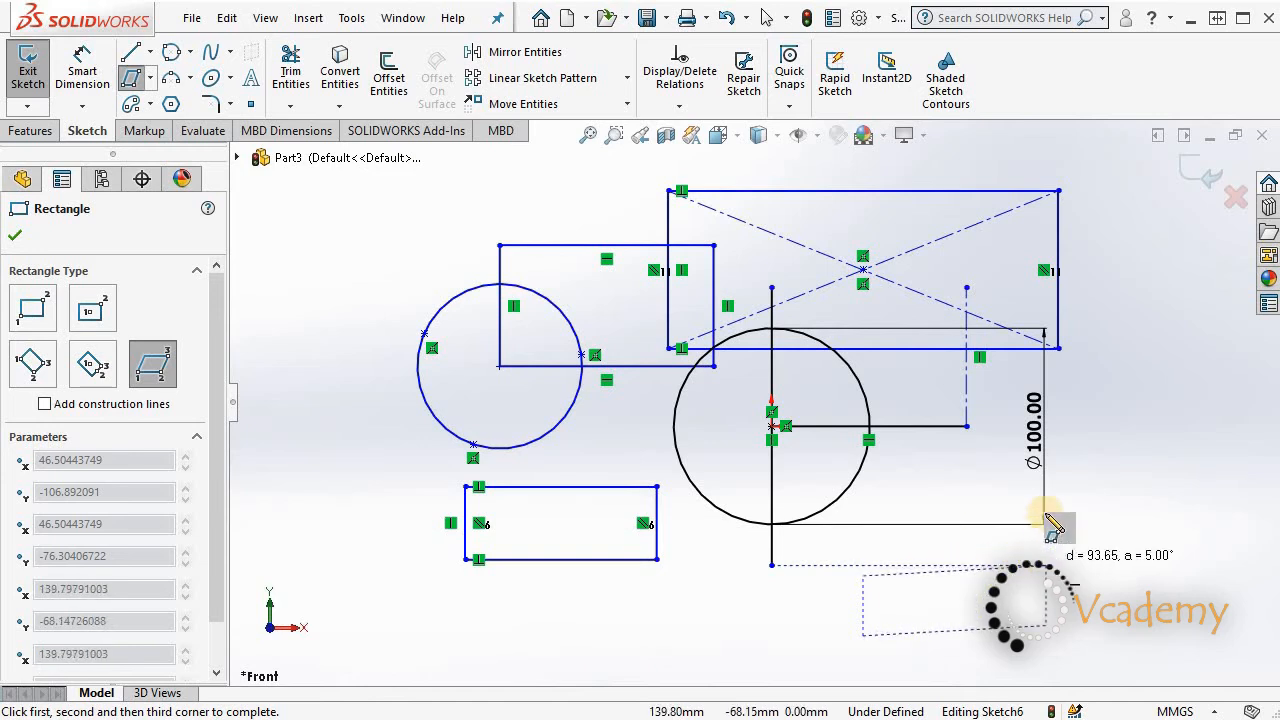
left_click(993, 484)
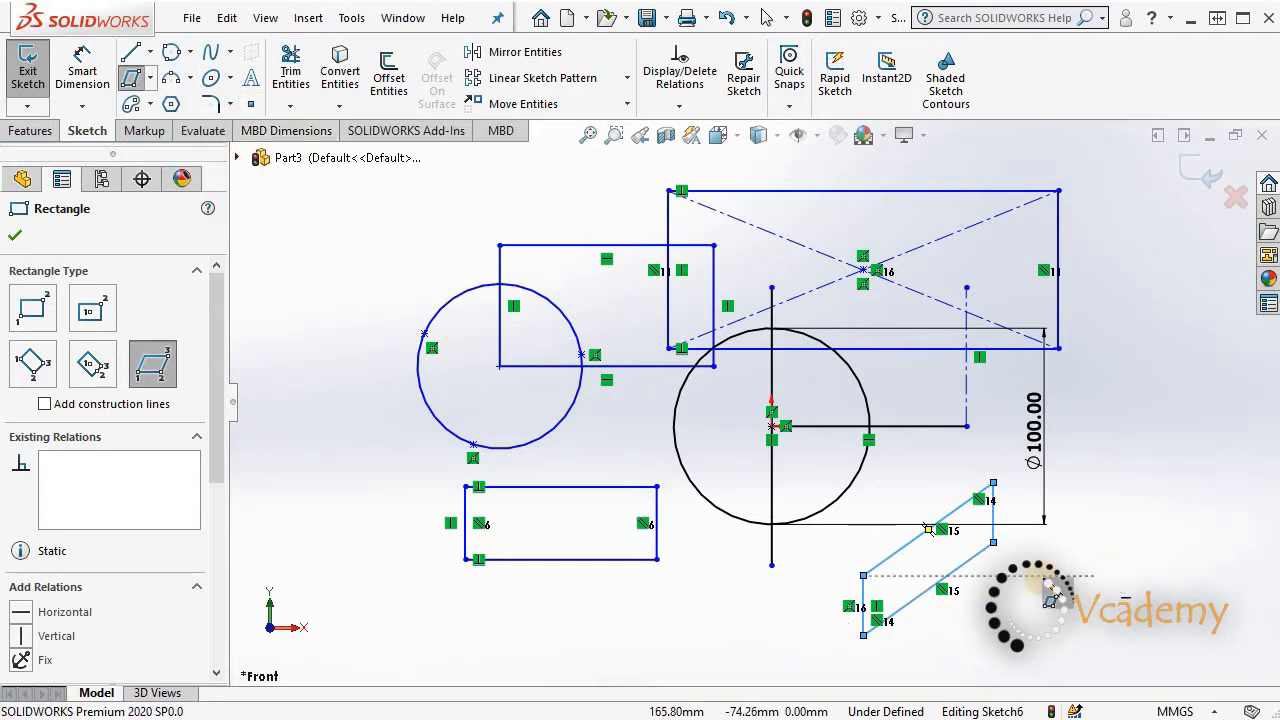
key("Escape")
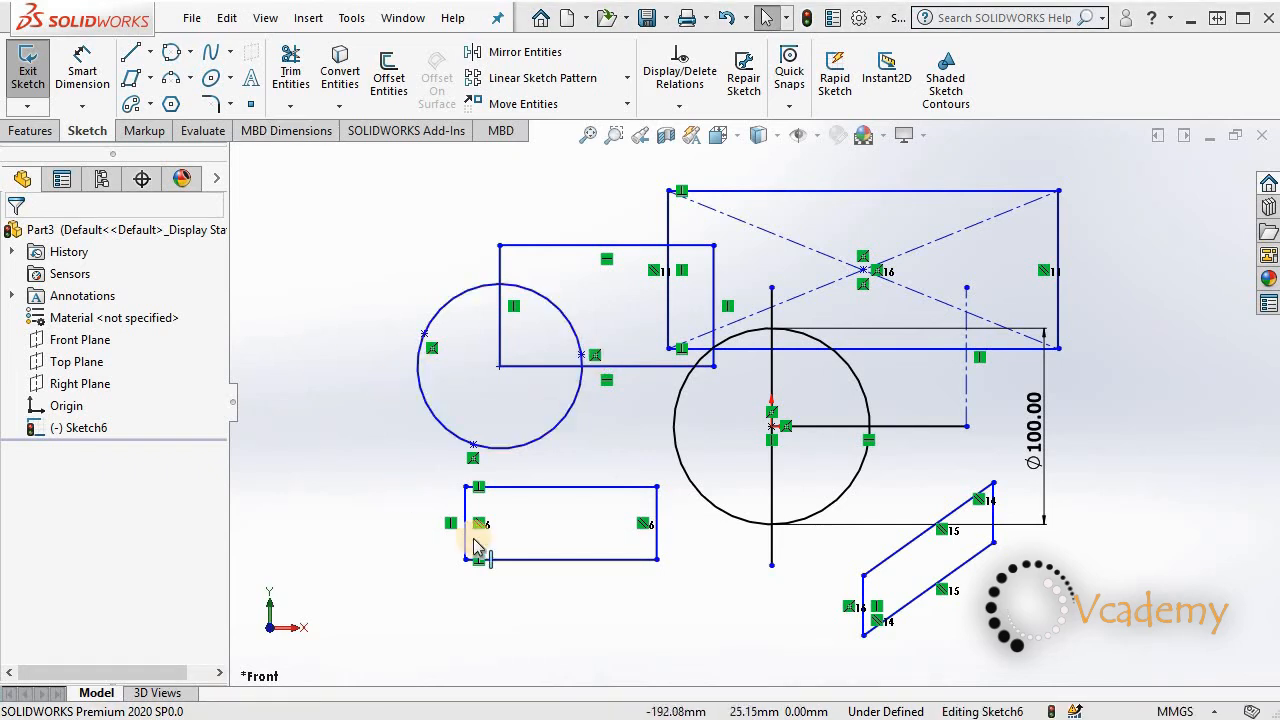
left_click(189, 79)
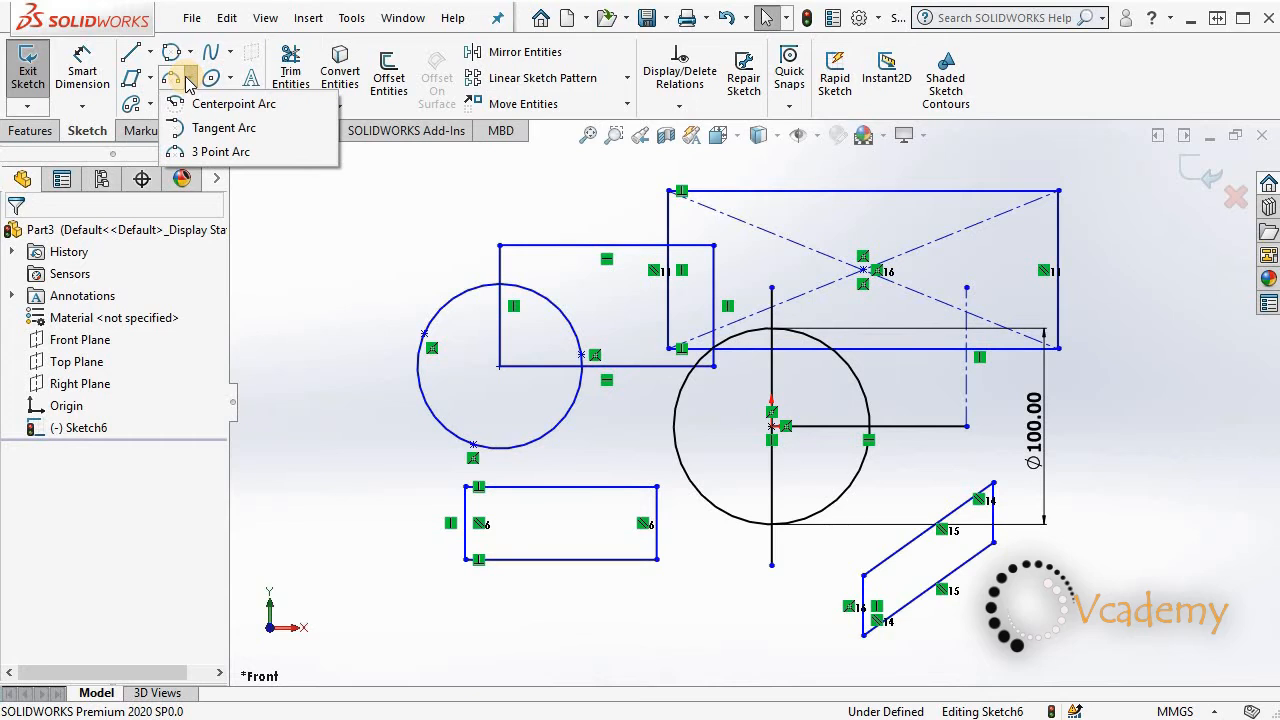
left_click(210, 104)
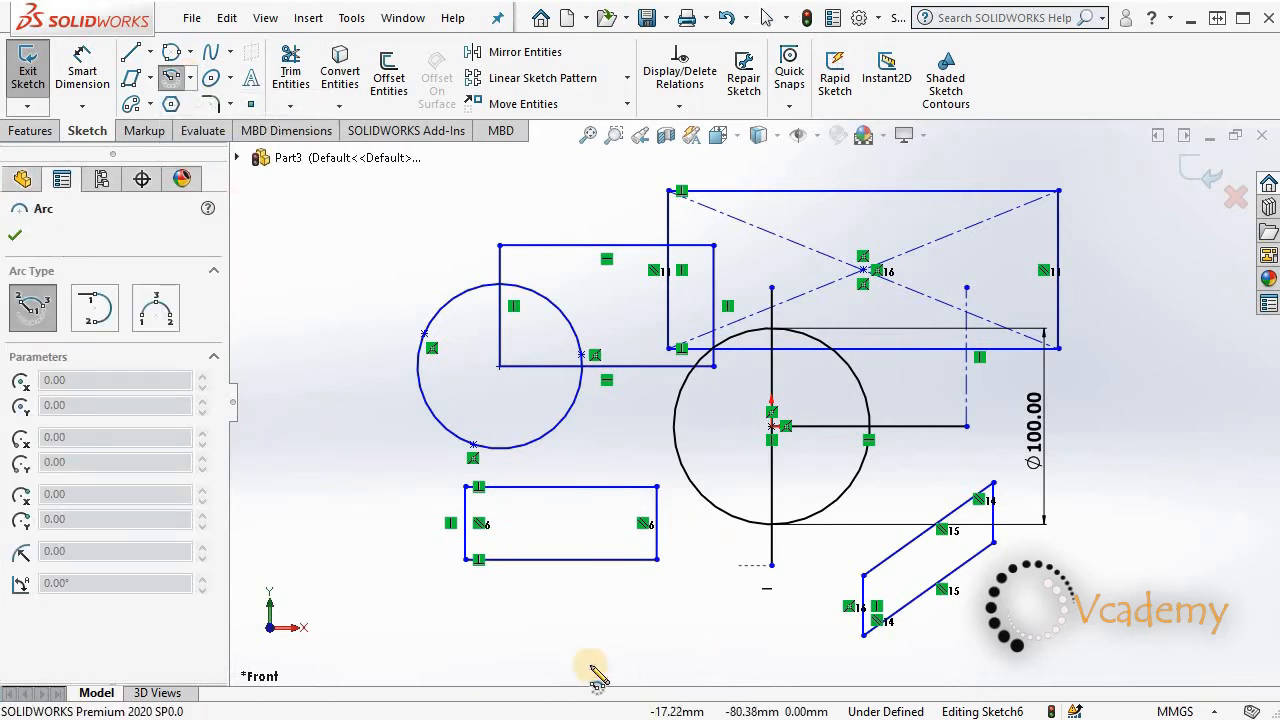
scroll(436, 551, "up", 3)
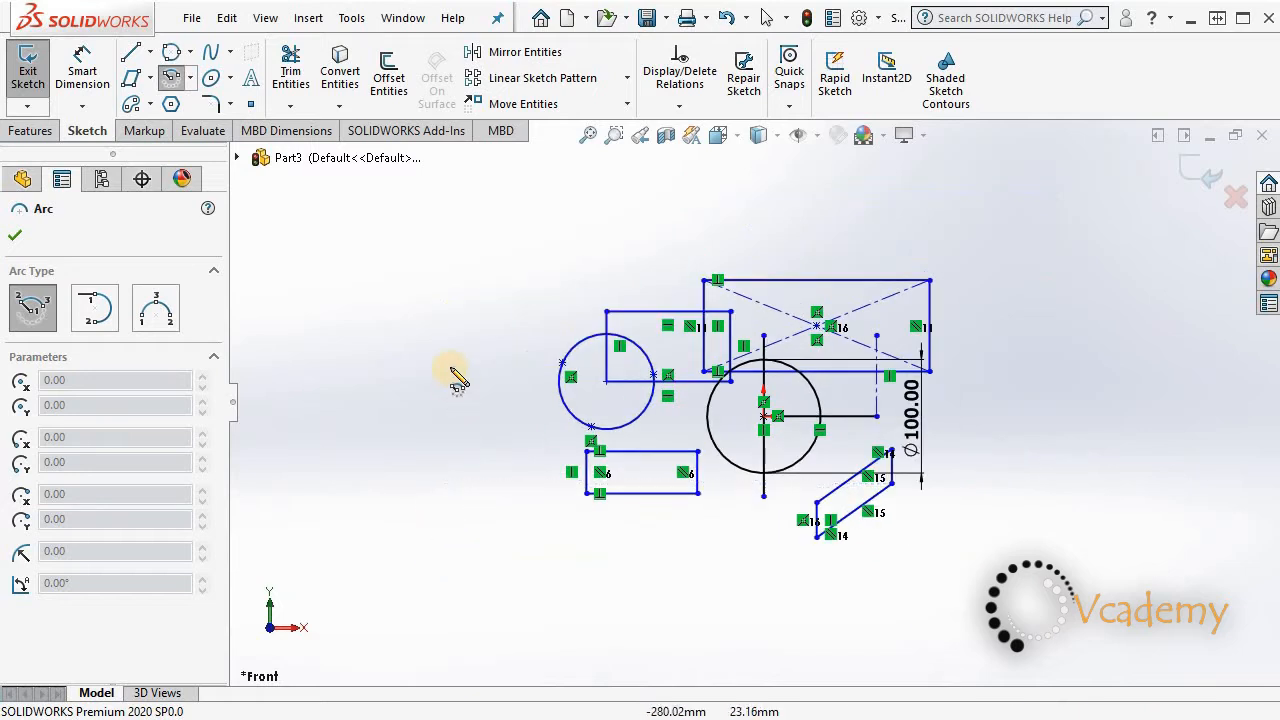
scroll(365, 358, "down", 2)
left_click(178, 84)
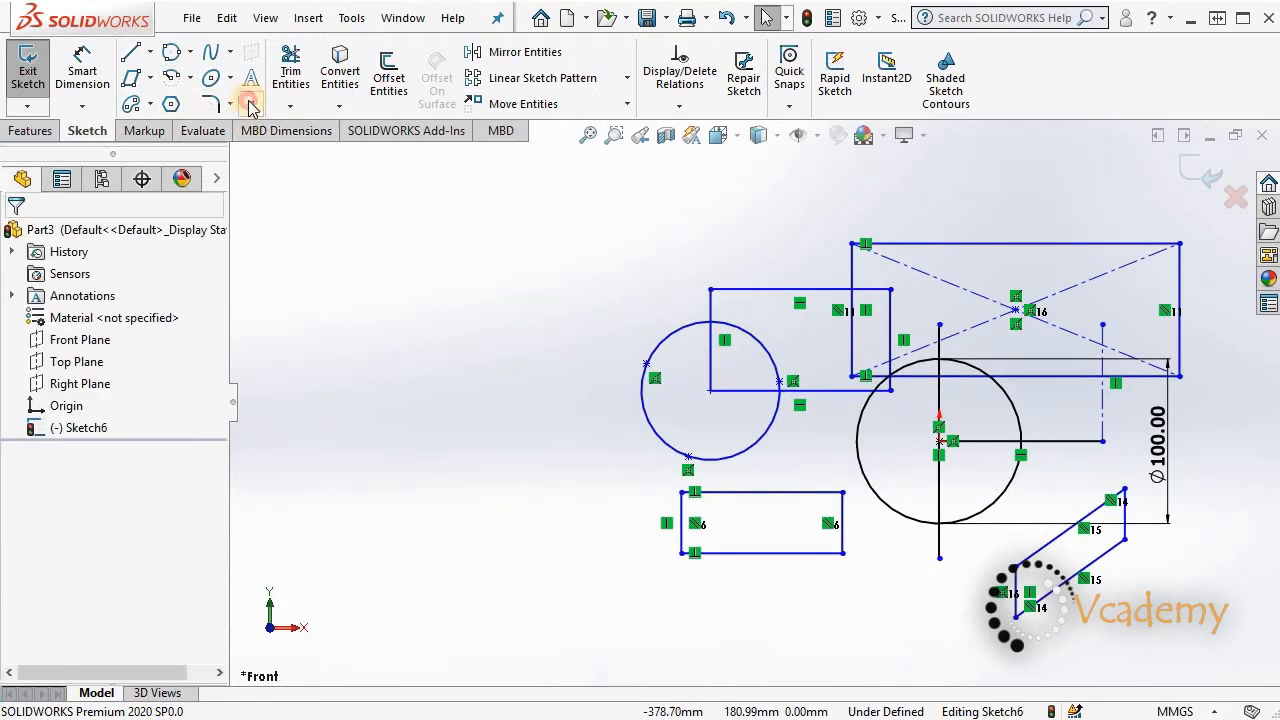
Step: Place a single sketch point in the empty area far left of the perimeter circle
left_click(251, 105)
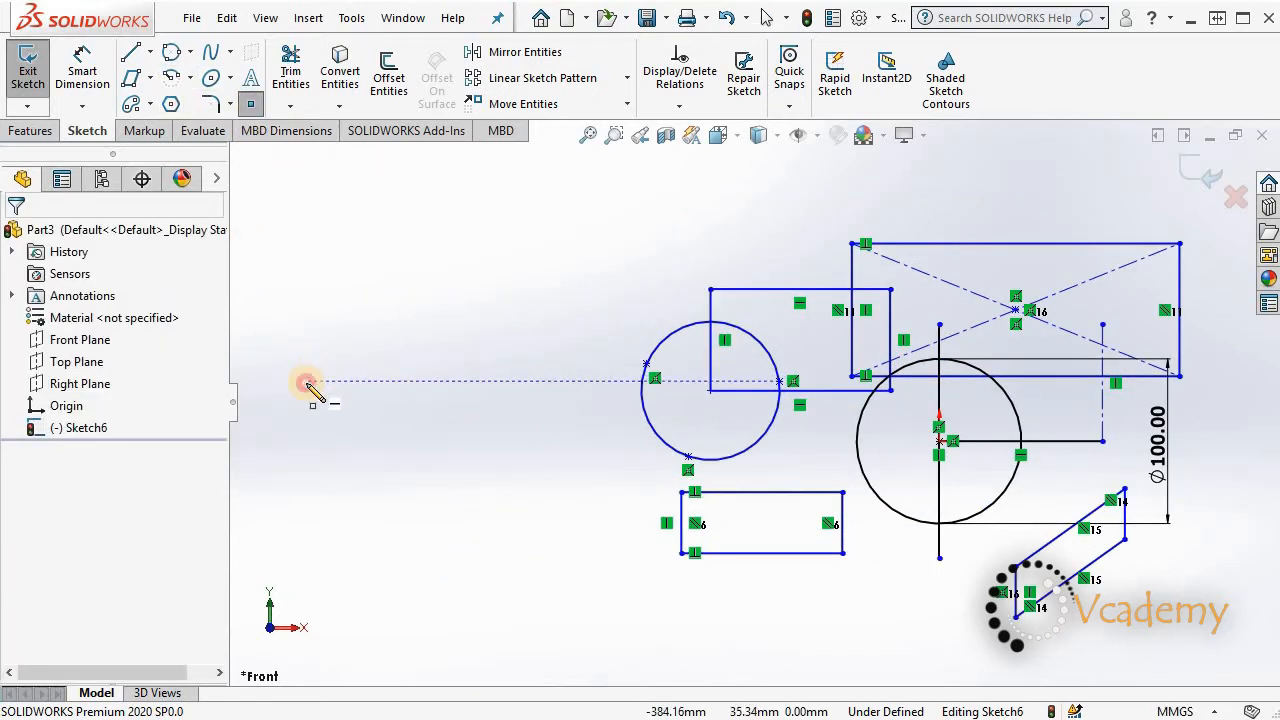
left_click(307, 383)
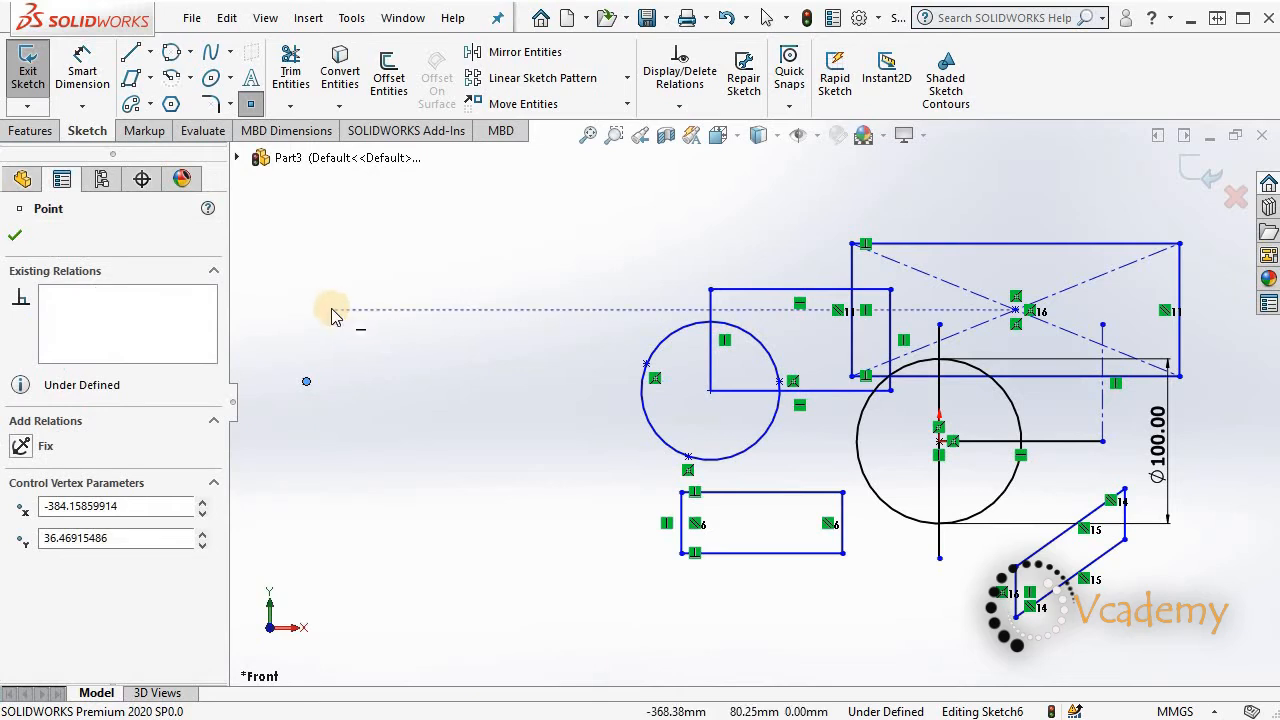
key("Escape")
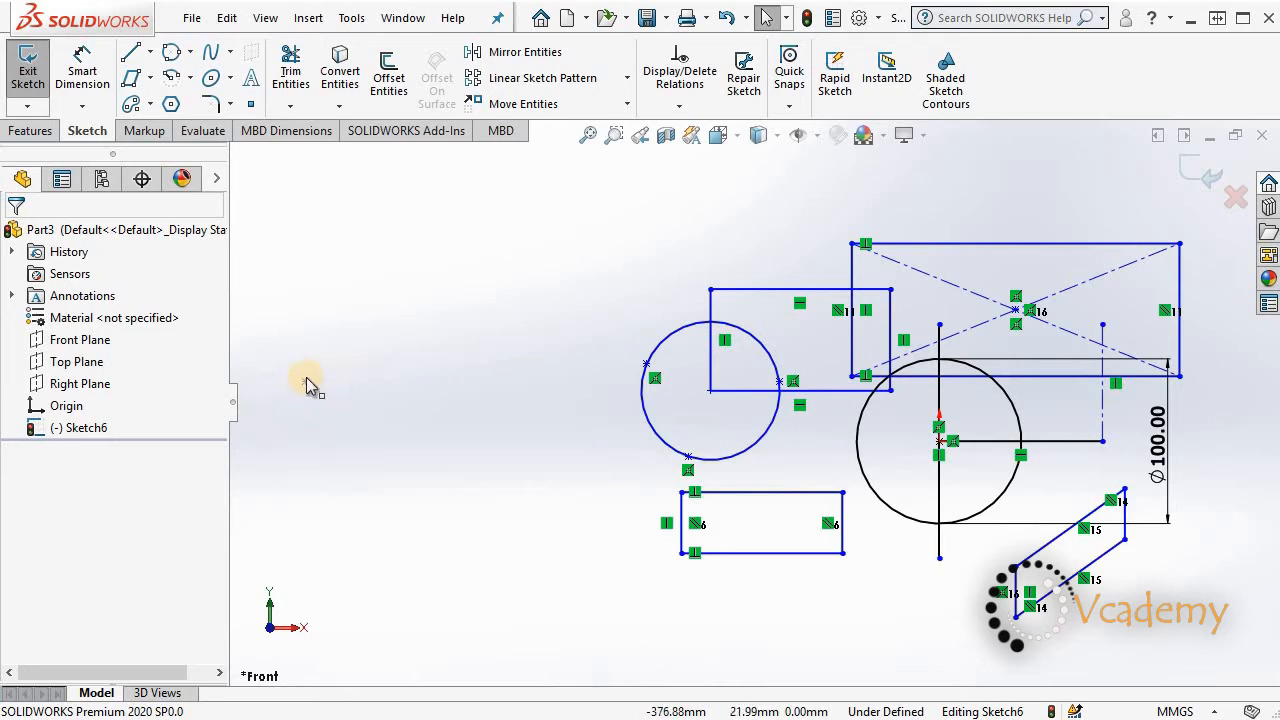
Step: Sketch a centerpoint arc centred on the new sketch point, sweeping over it from upper left to the right side
scroll(306, 378, "up", 2)
scroll(338, 332, "down", 3)
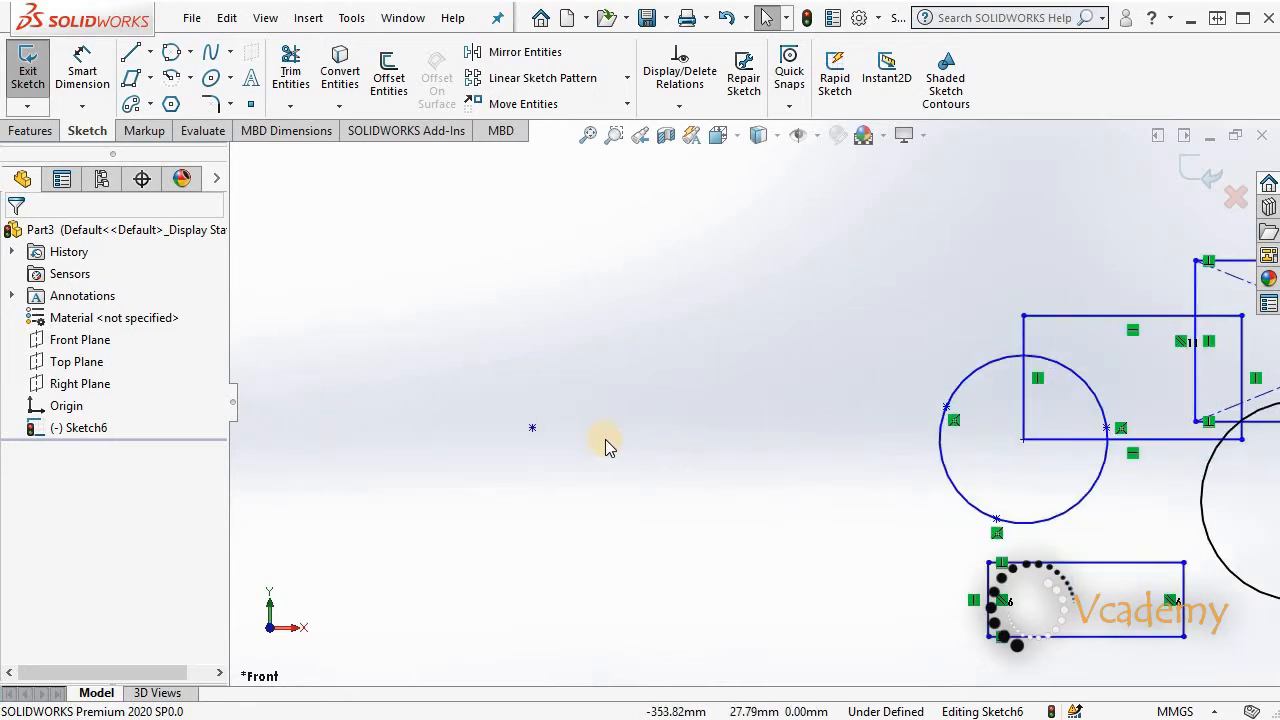
left_click(172, 79)
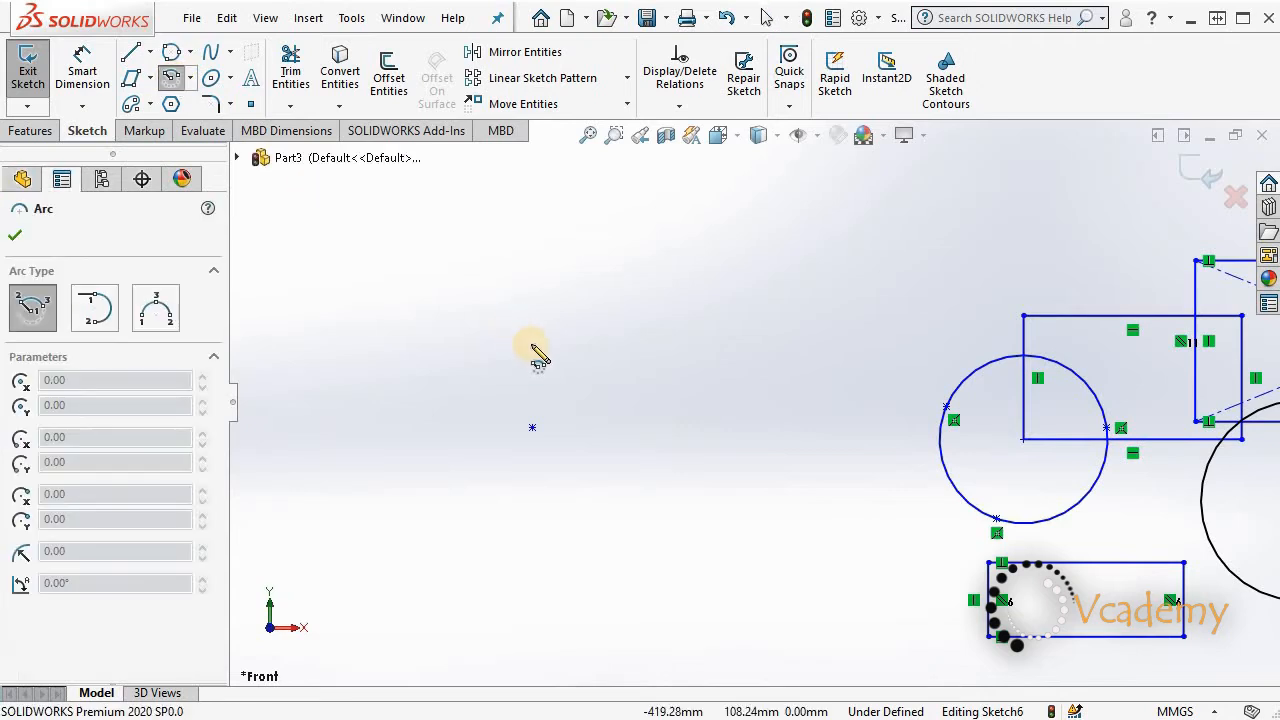
left_click(532, 427)
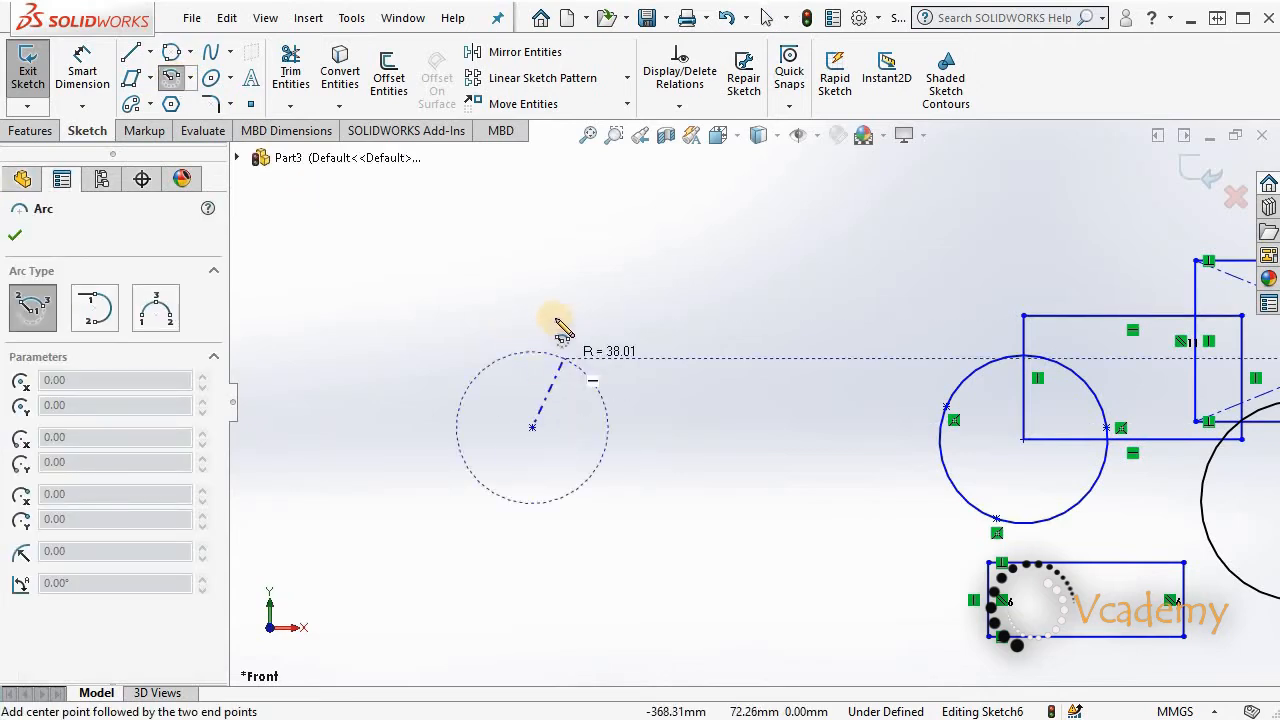
left_click(408, 347)
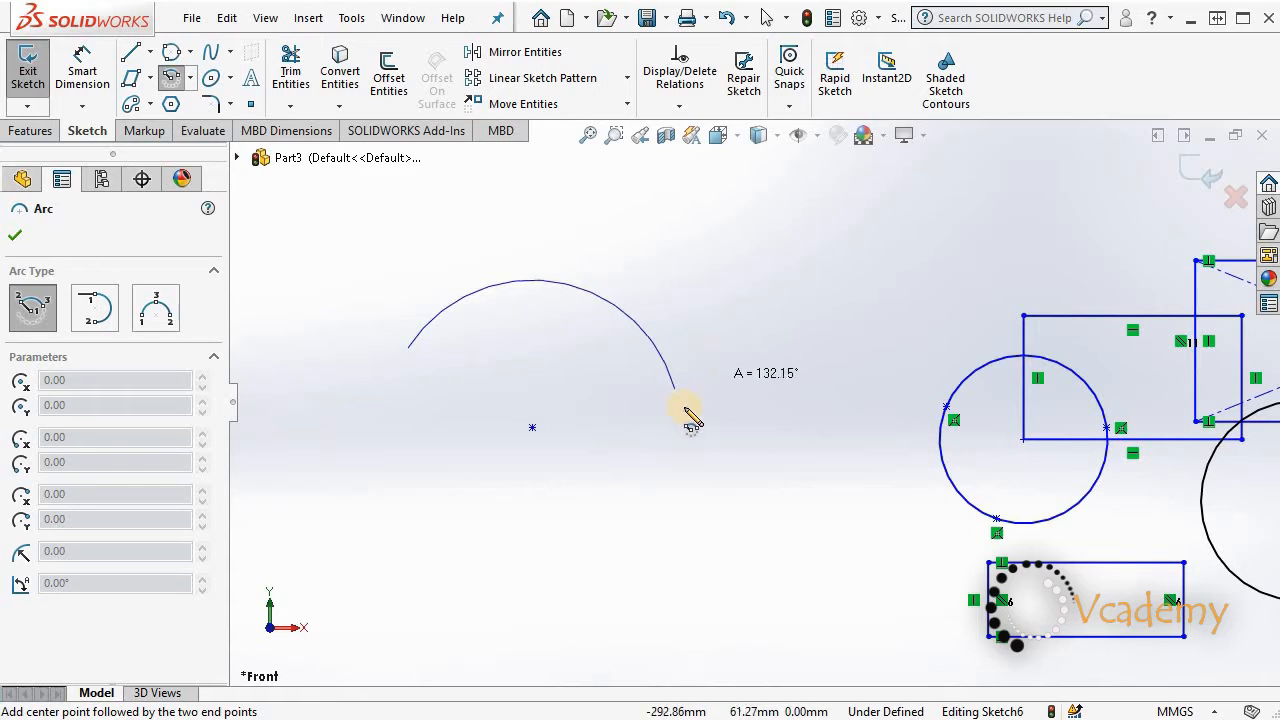
left_click(707, 430)
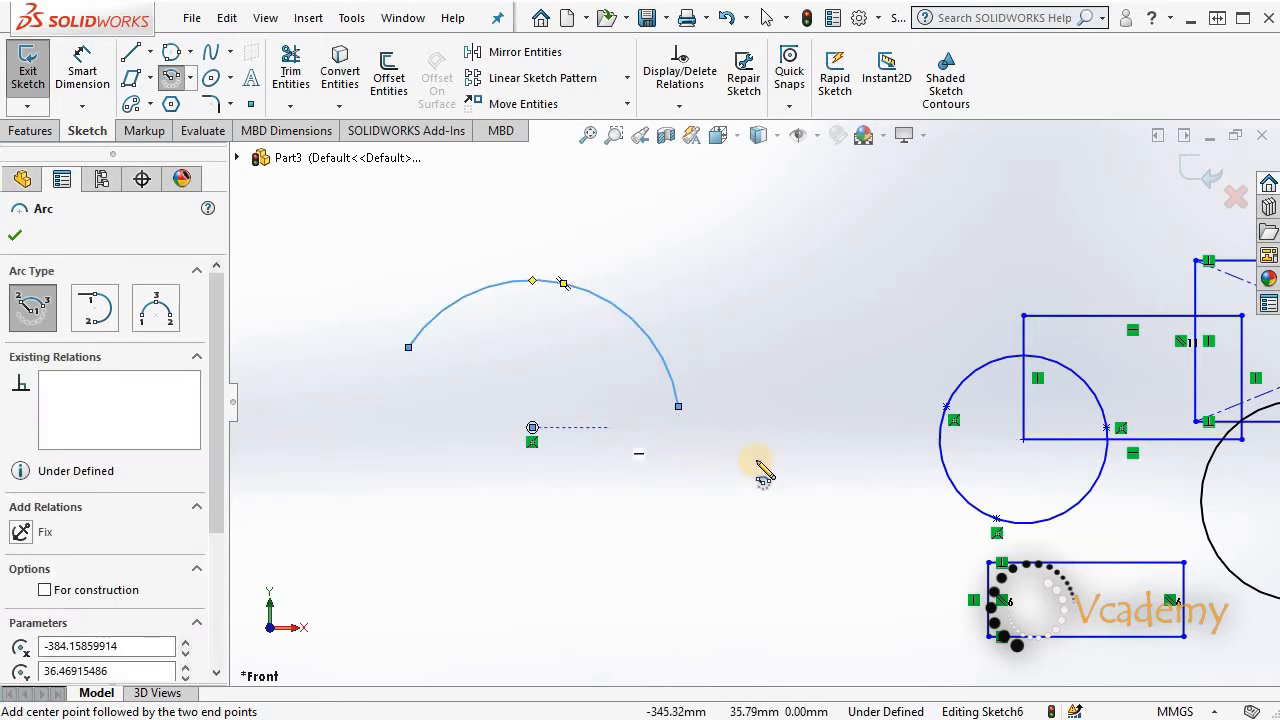
scroll(720, 400, "up", 2)
key("Escape")
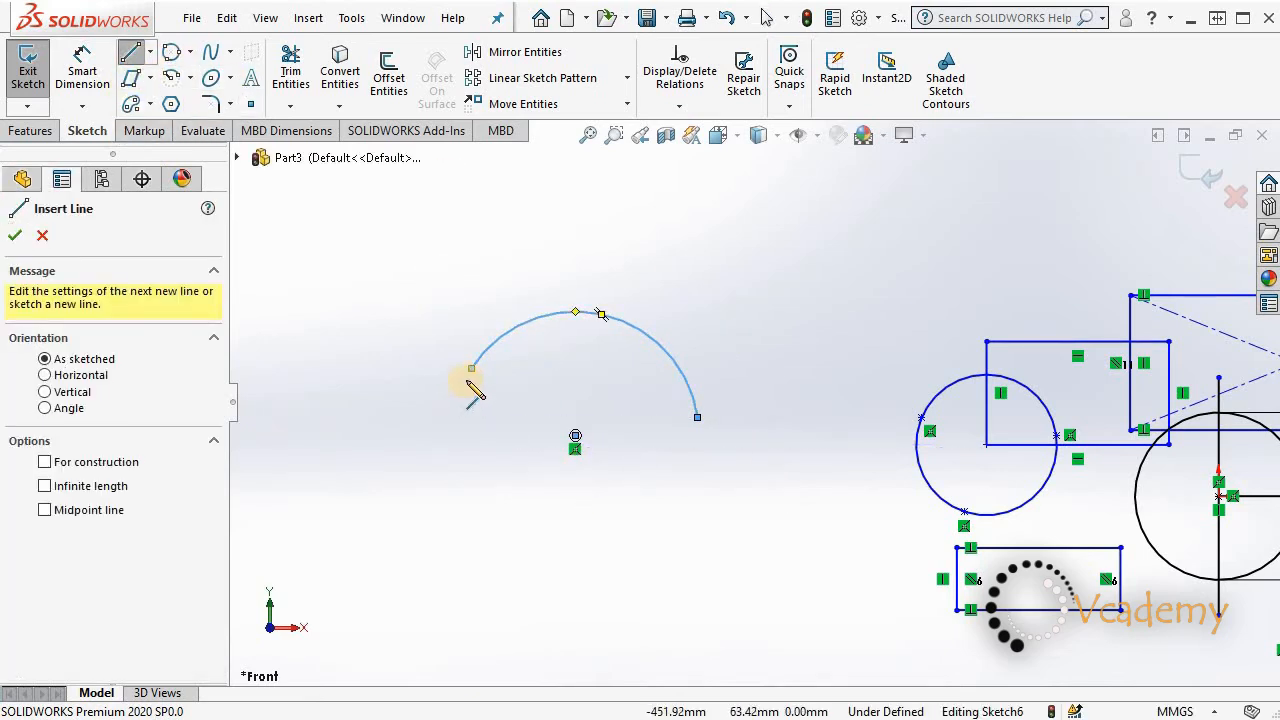
Step: Connect both arc endpoints with two lines meeting at a common point below the arc, the first line about 137 mm long
left_click_drag(473, 372, 550, 595)
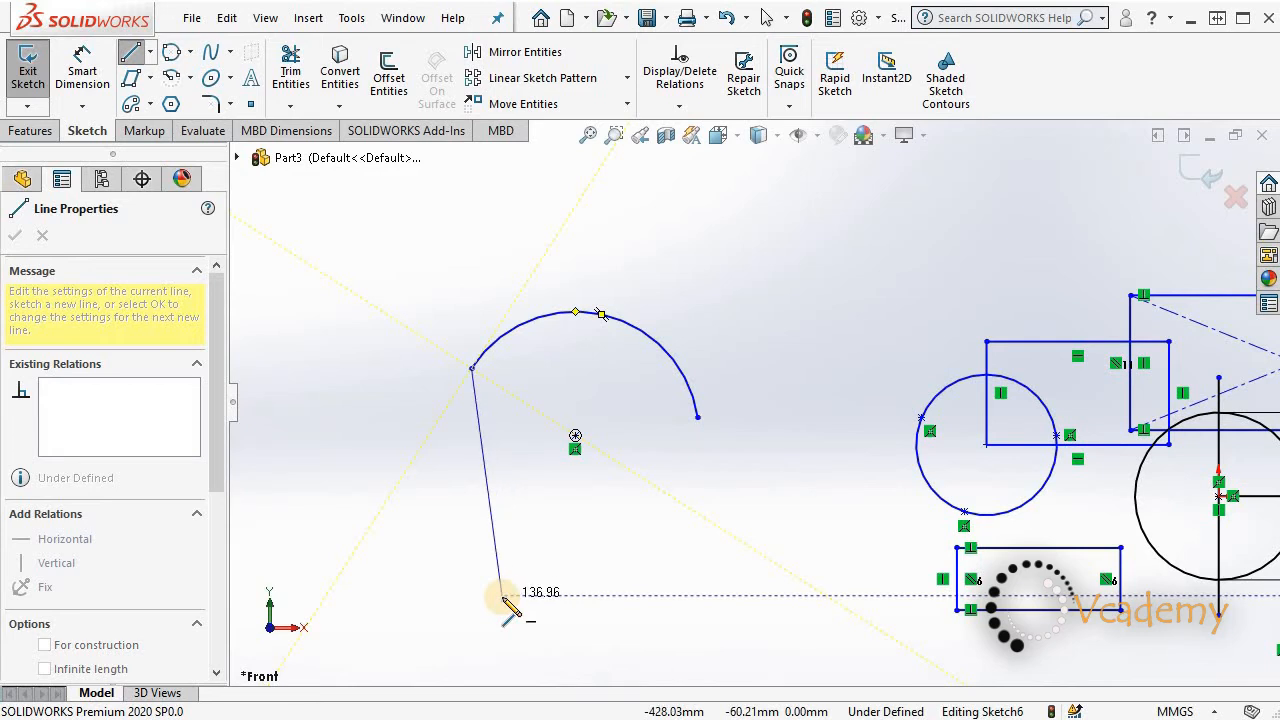
left_click(502, 596)
left_click(697, 417)
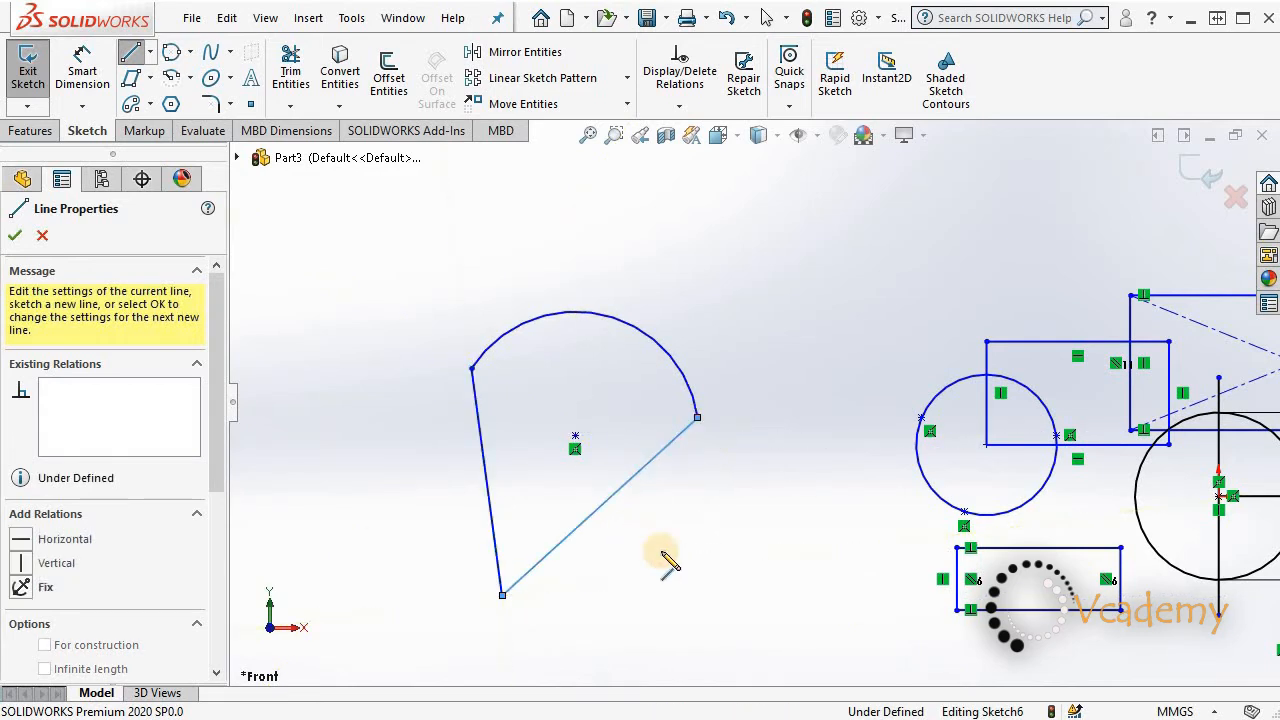
key("Escape")
Step: Sketch a tangent arc from the large arc's right endpoint, tangent to the slanted line, sweeping about 180° with a radius of about 18 mm
scroll(646, 380, "down", 2)
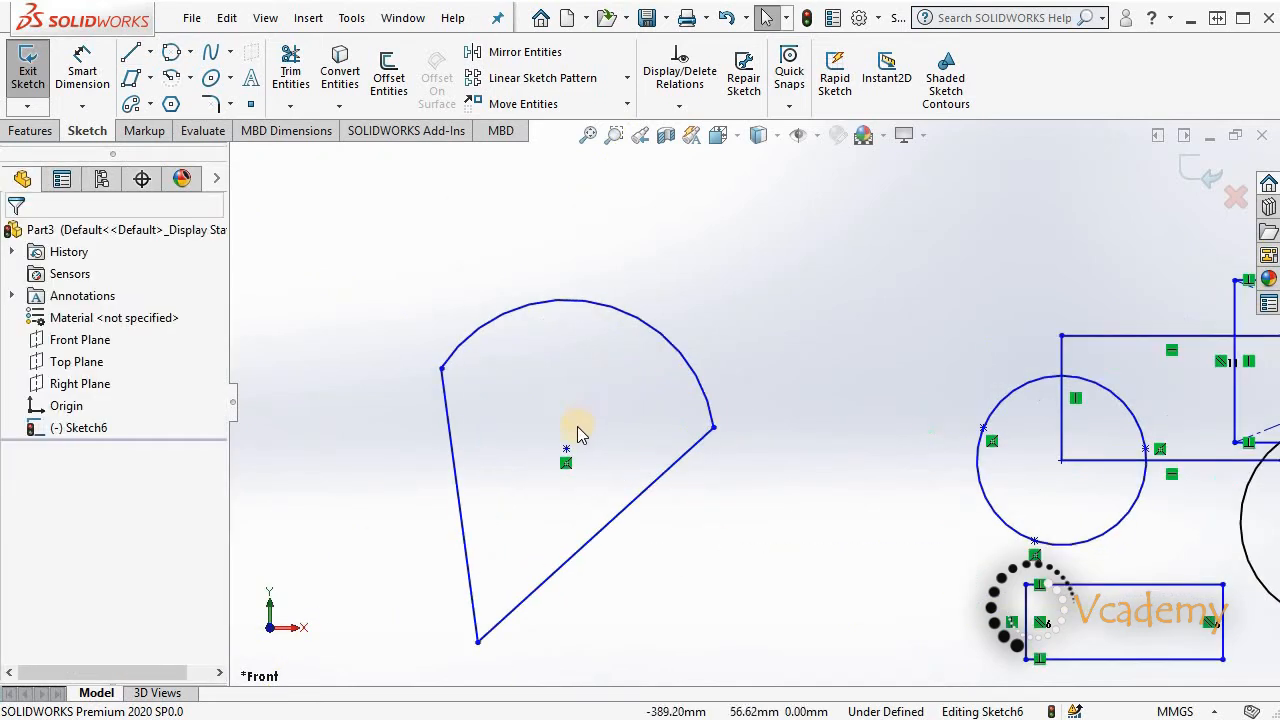
scroll(677, 440, "up", 3)
scroll(415, 238, "down", 1)
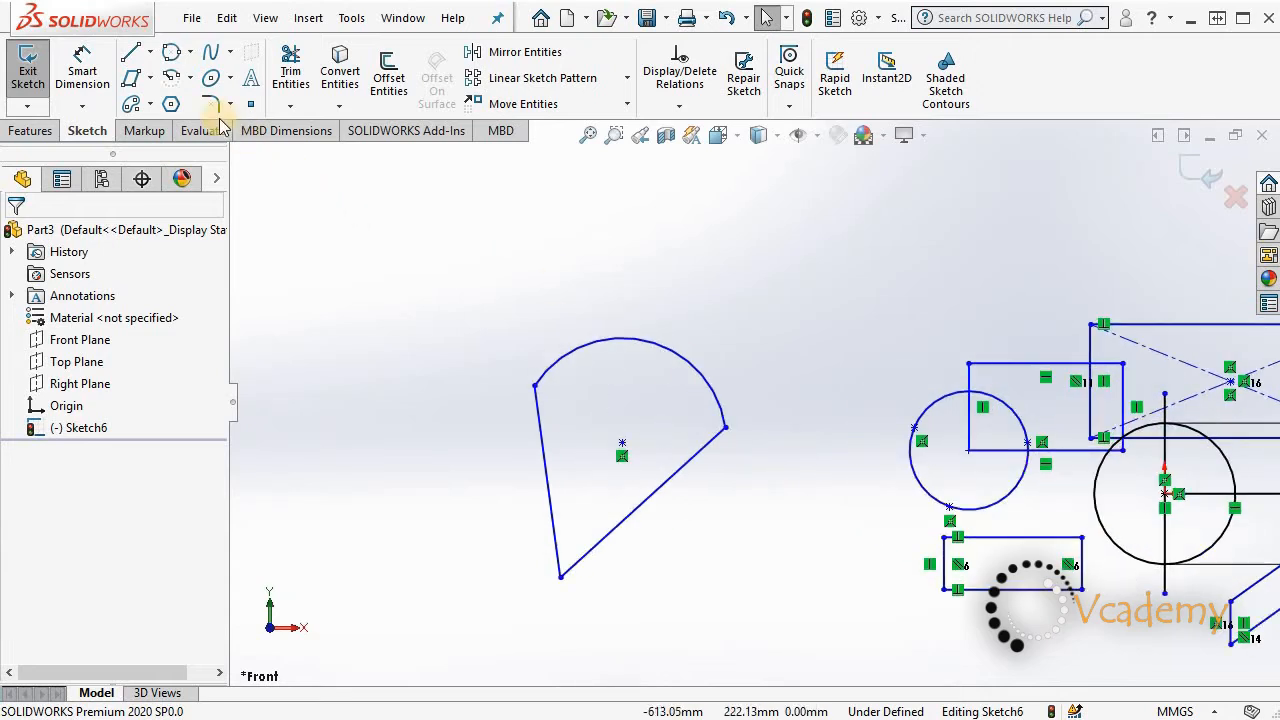
left_click(192, 80)
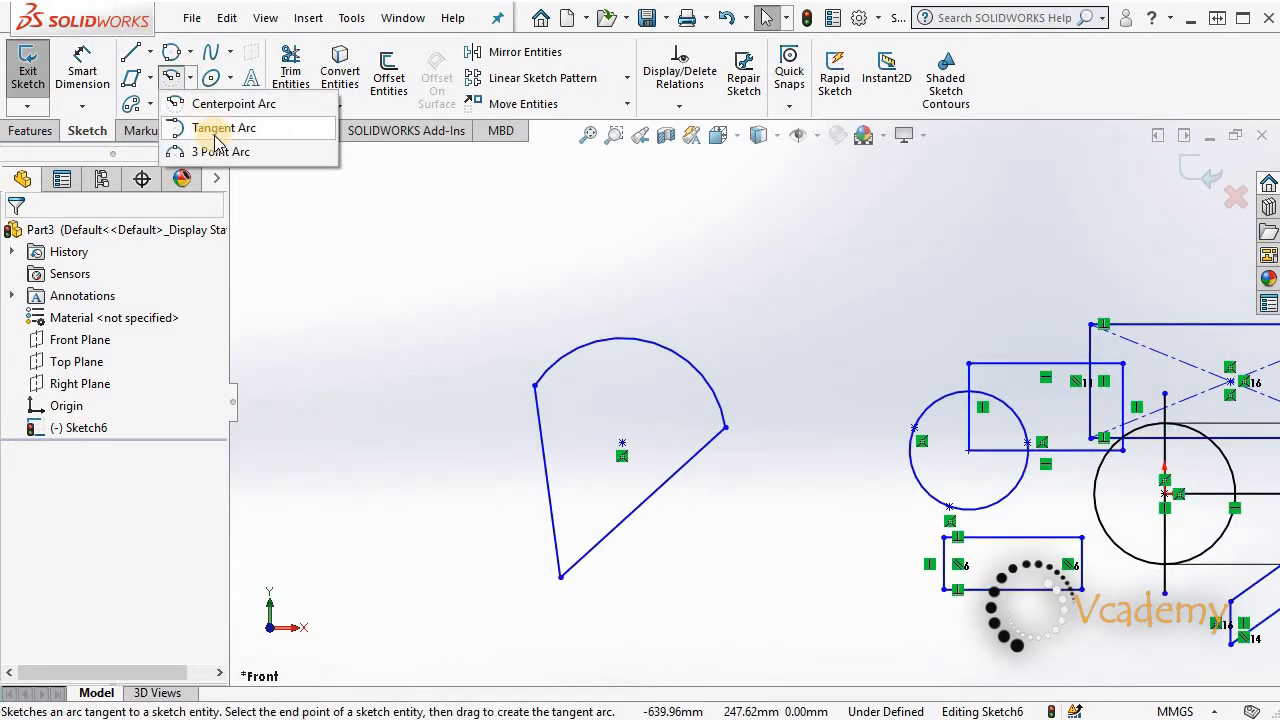
left_click(202, 126)
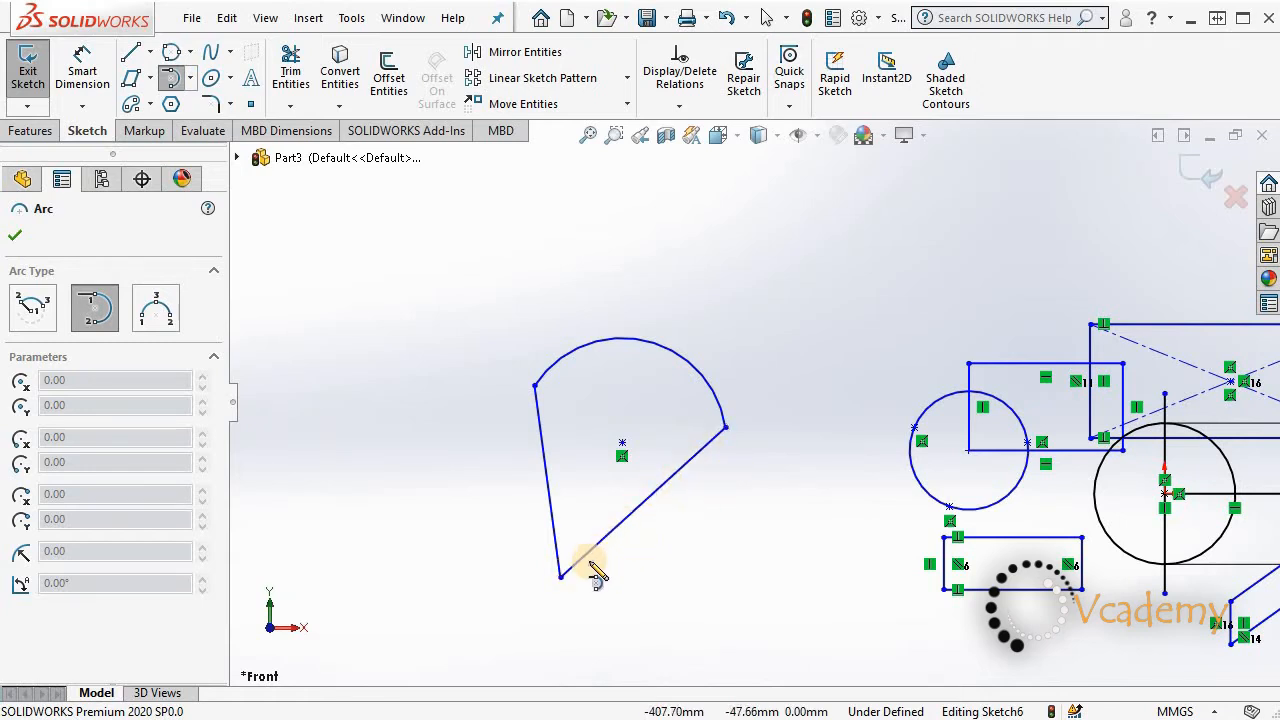
left_click(725, 429)
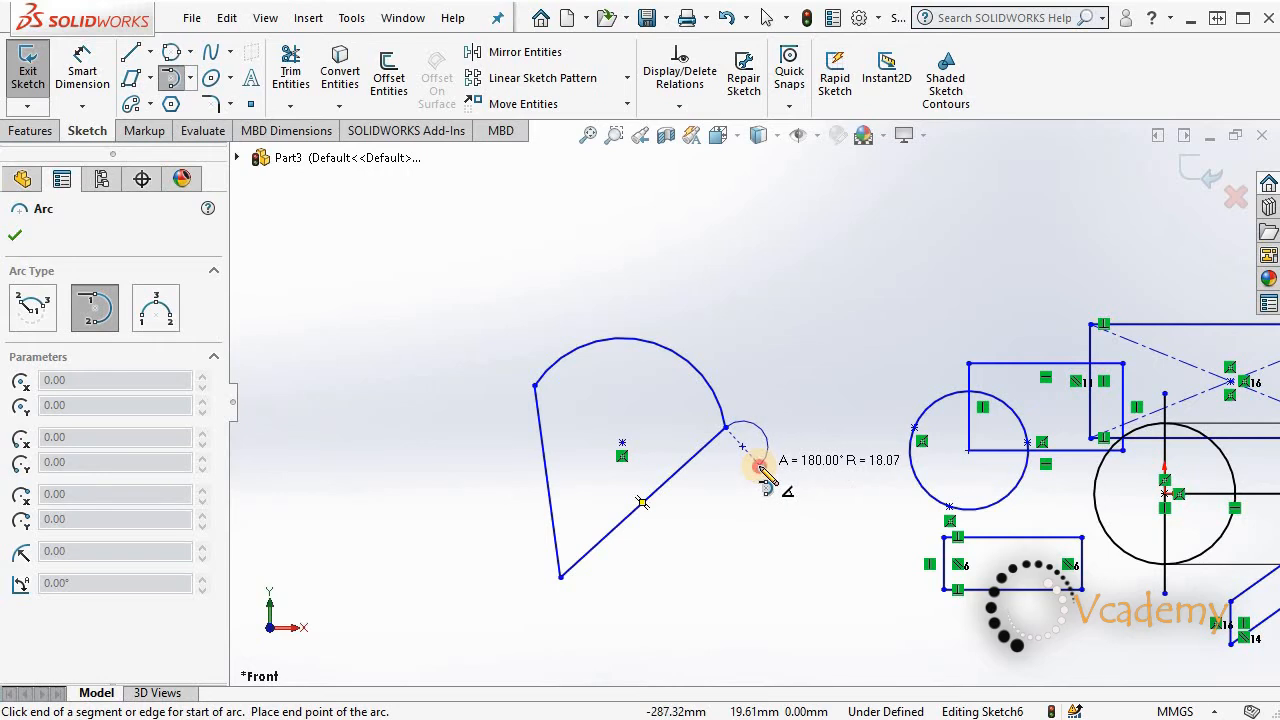
key("Escape")
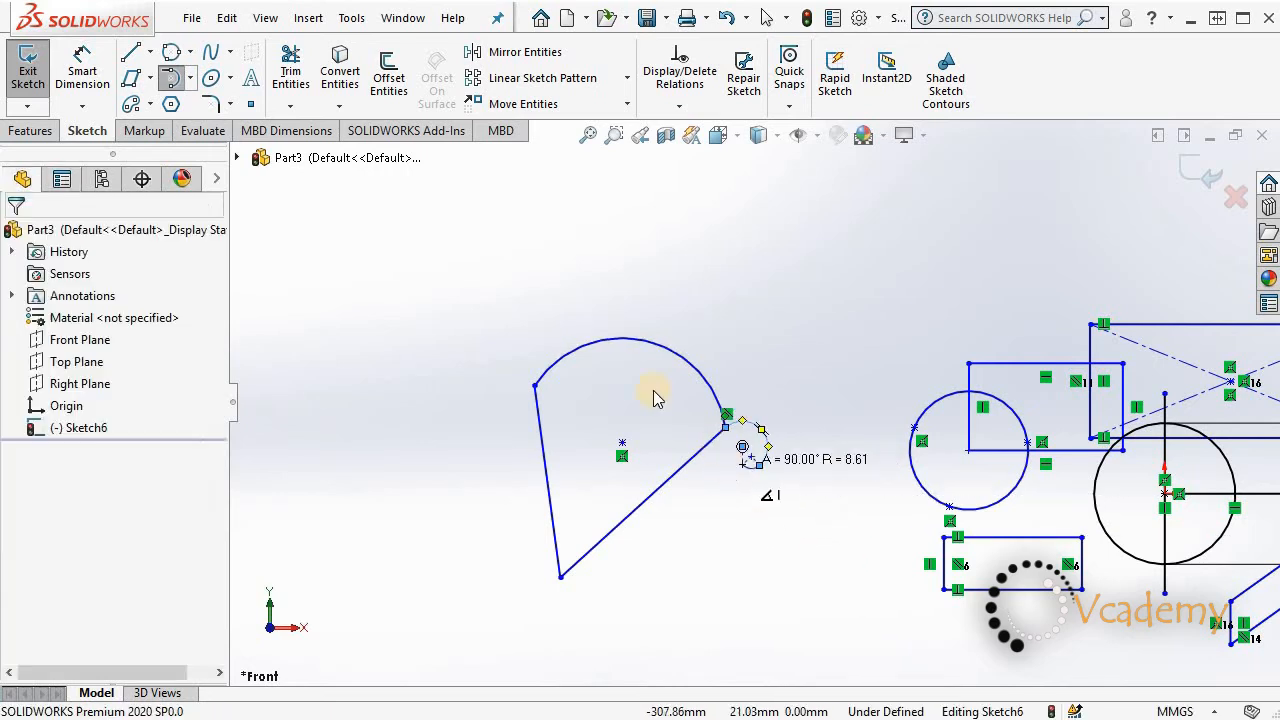
left_click(190, 78)
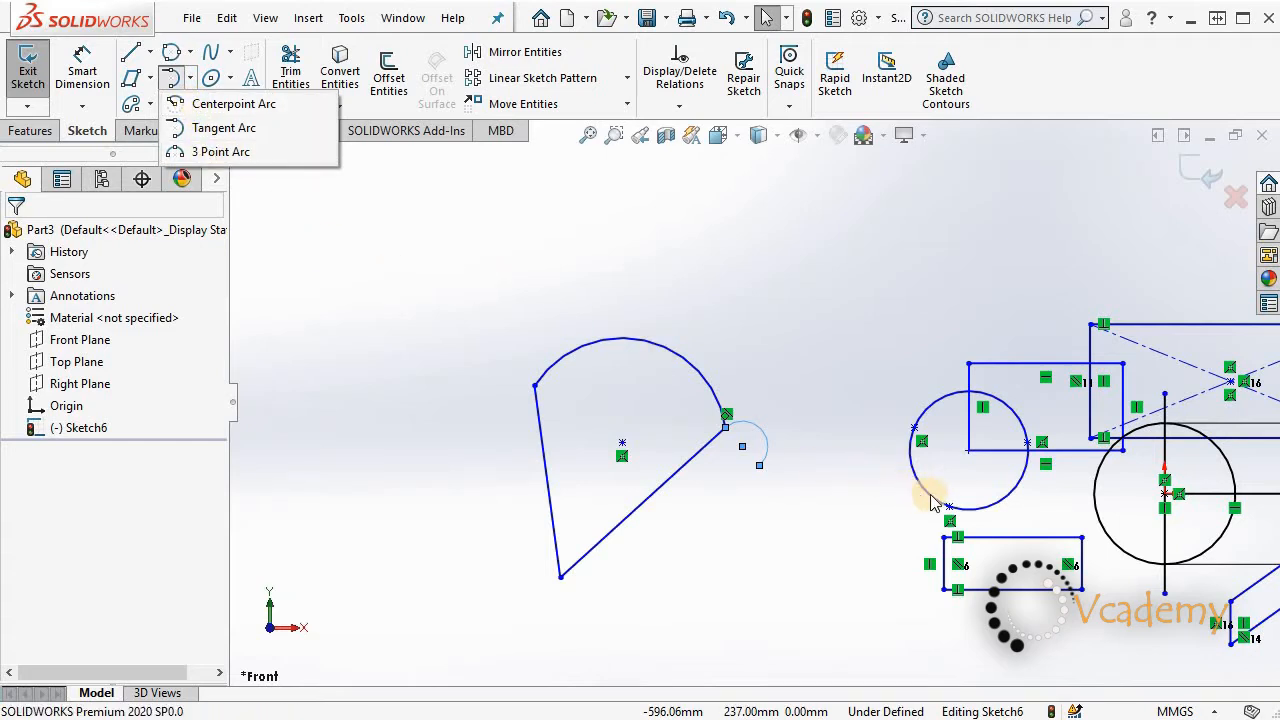
left_click(380, 267)
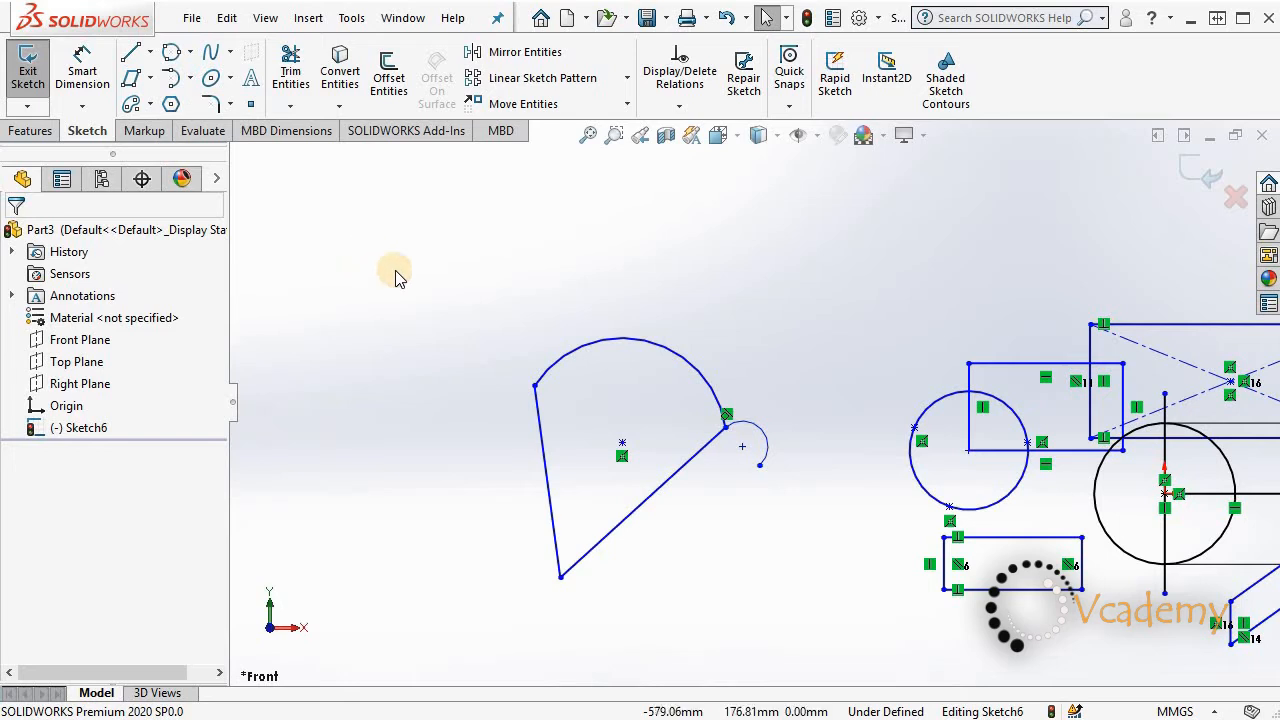
Step: Place three separate sketch points in the empty area above and to the left of the arc-and-lines shape
left_click(252, 105)
left_click(310, 296)
left_click(405, 206)
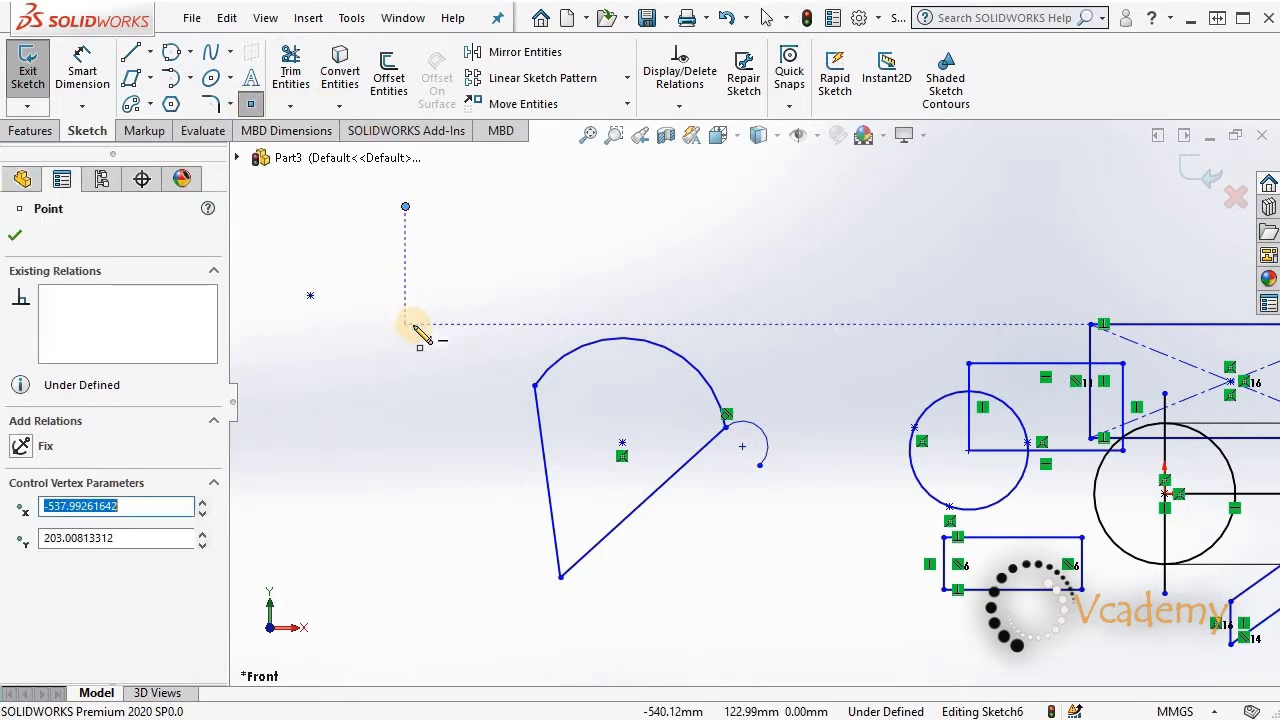
left_click(376, 338)
key("Escape")
scroll(403, 260, "up", 1)
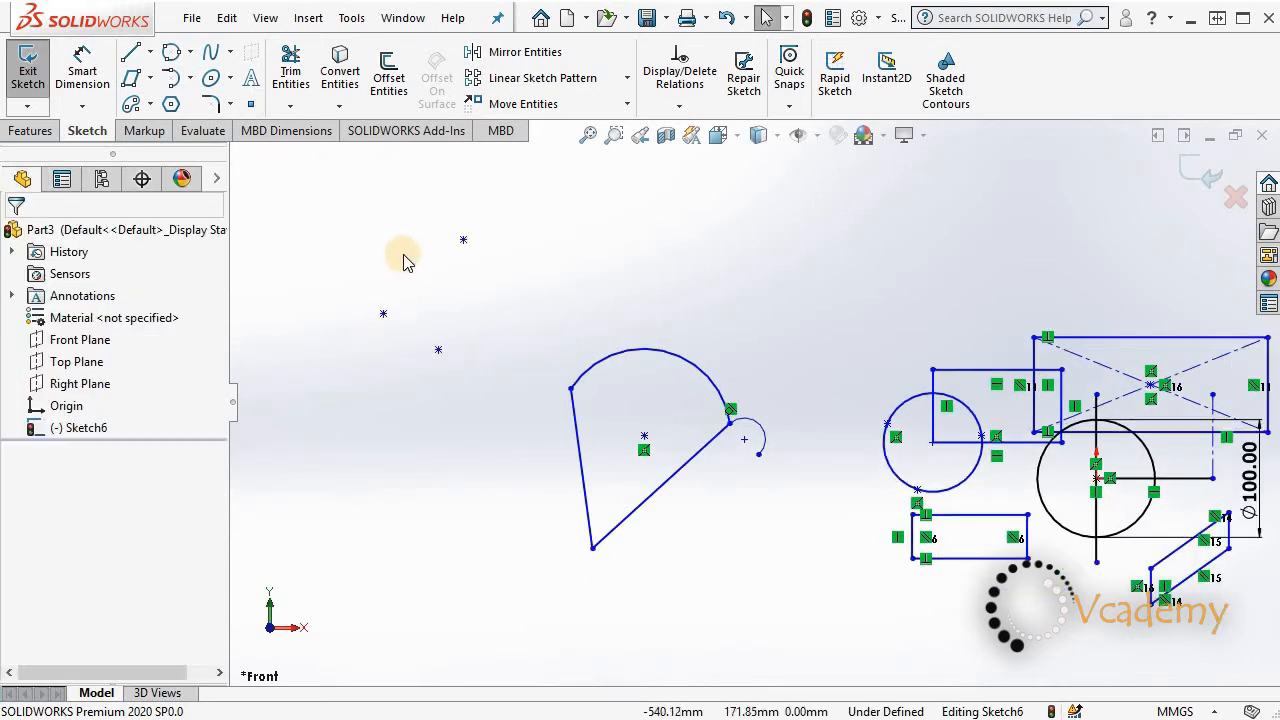
Step: Sketch a 3-point arc through the three new points, ending on the two lower ones, with a radius of about 50 mm
scroll(403, 260, "down", 2)
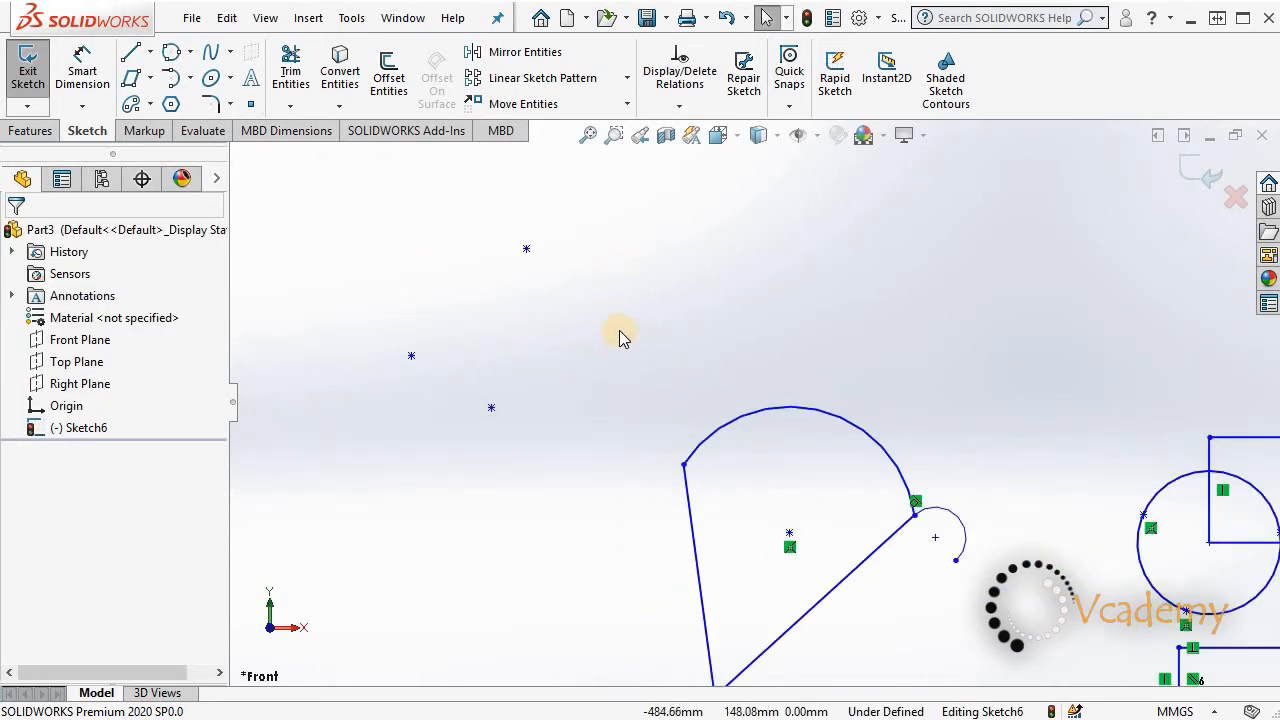
left_click(190, 80)
left_click(235, 151)
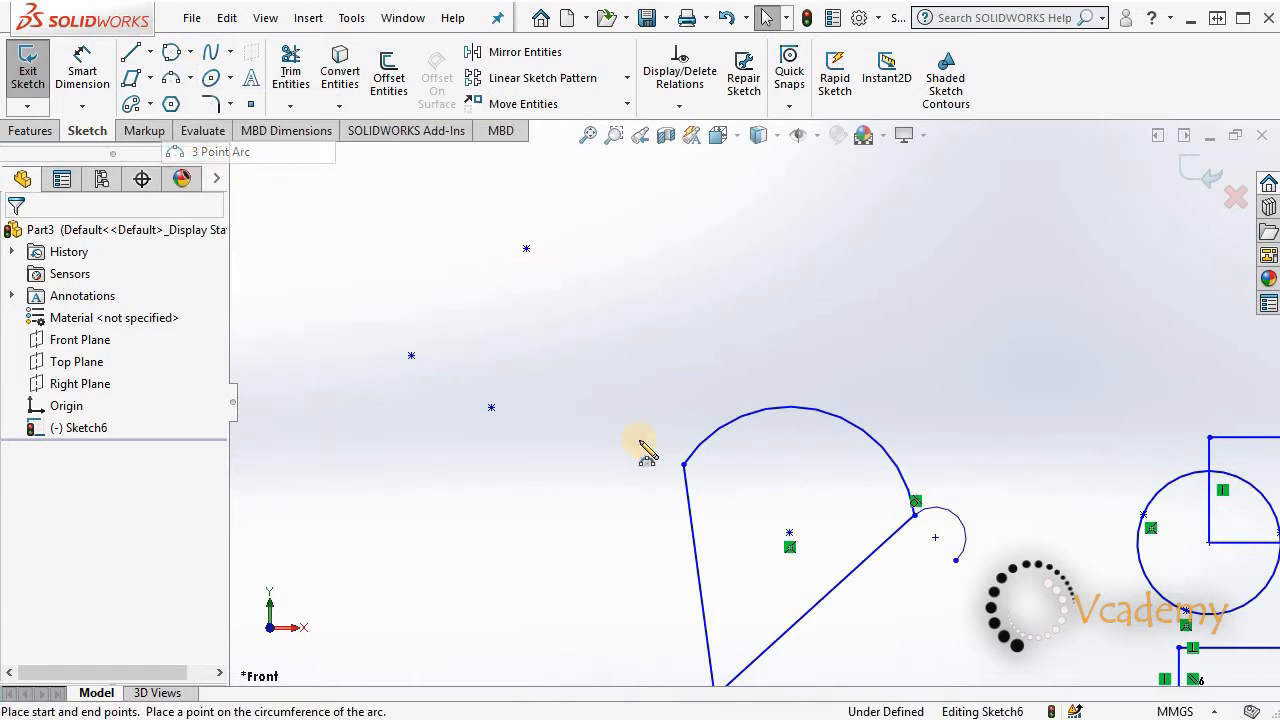
left_click(412, 354)
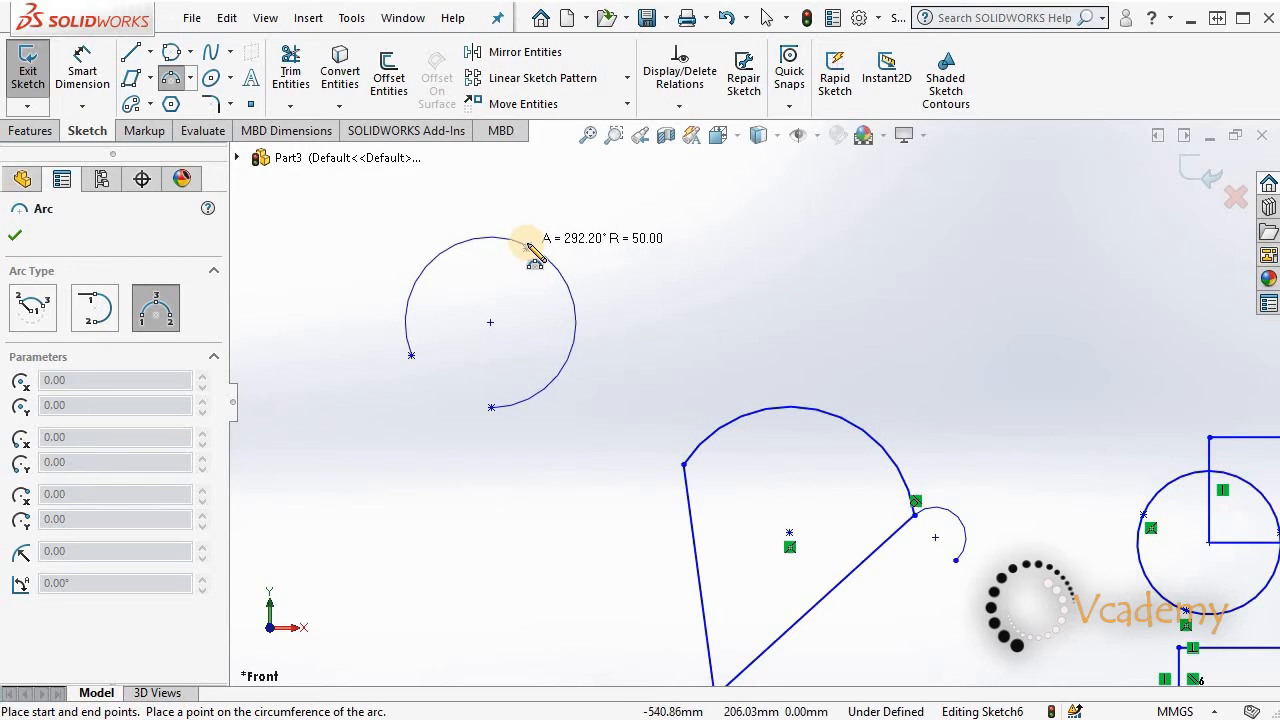
left_click(532, 257)
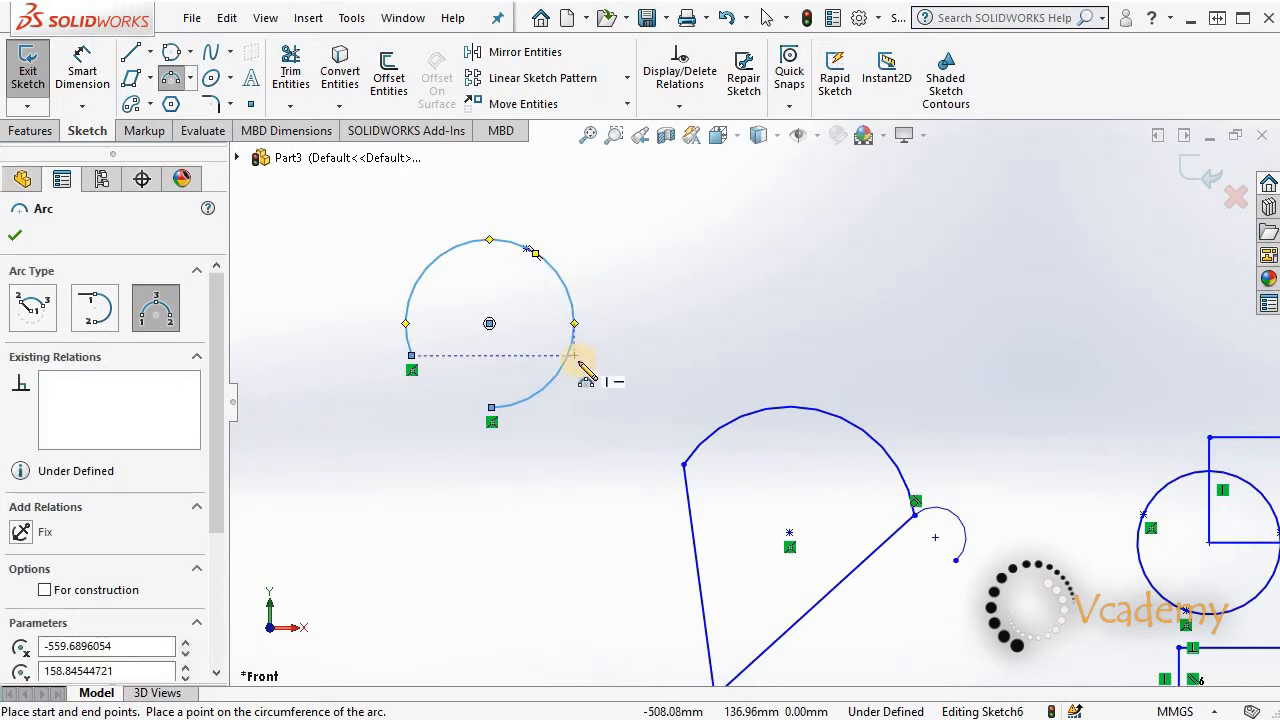
scroll(651, 400, "down", 2)
scroll(663, 366, "up", 3)
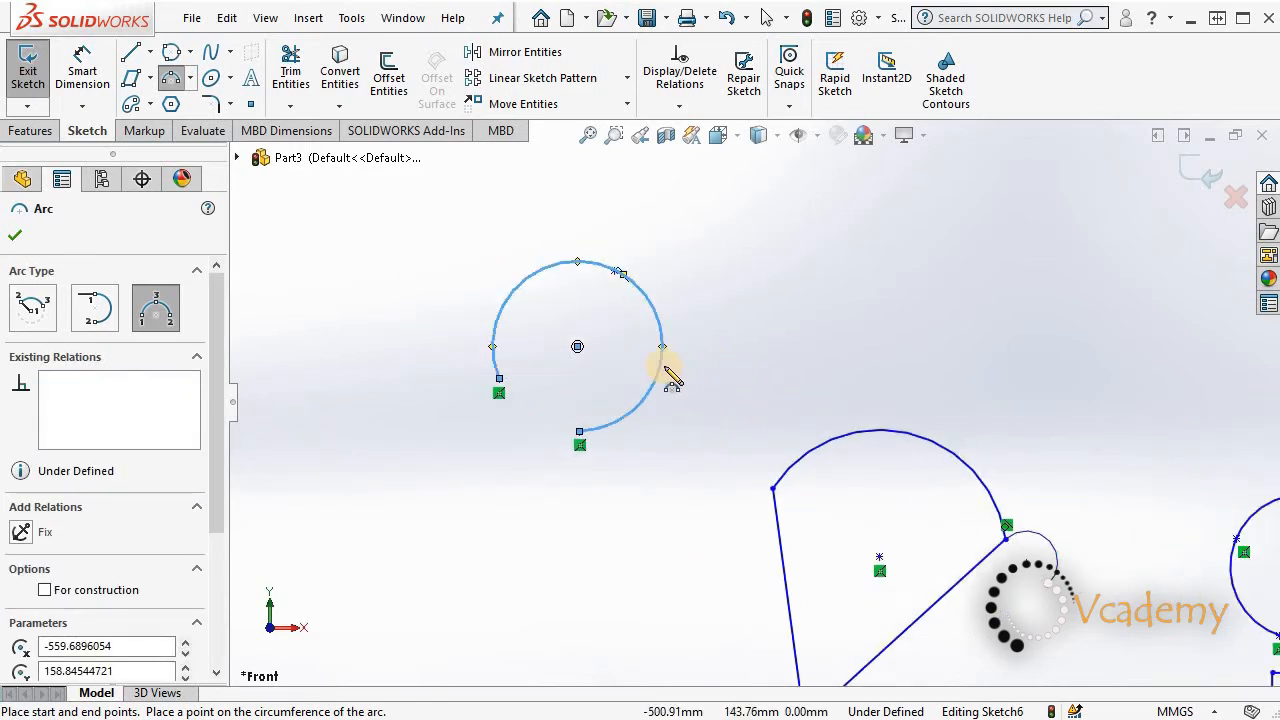
scroll(808, 425, "down", 3)
key("Escape")
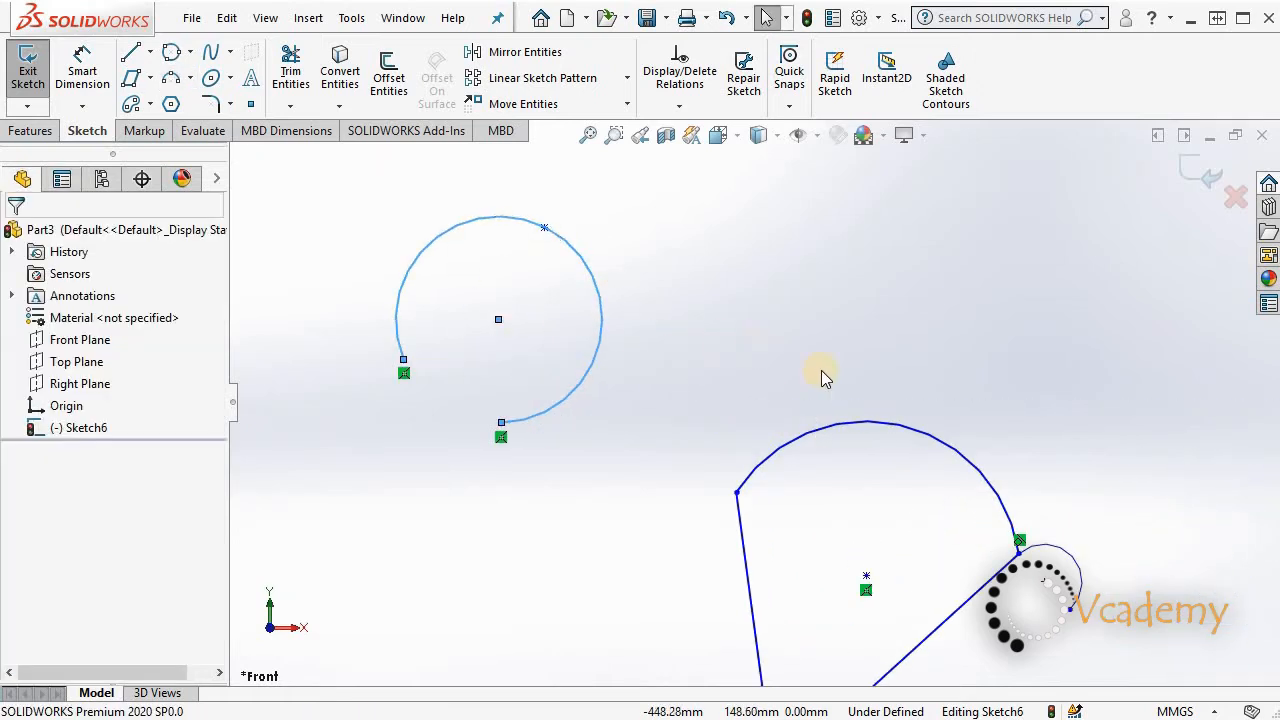
scroll(823, 374, "up", 3)
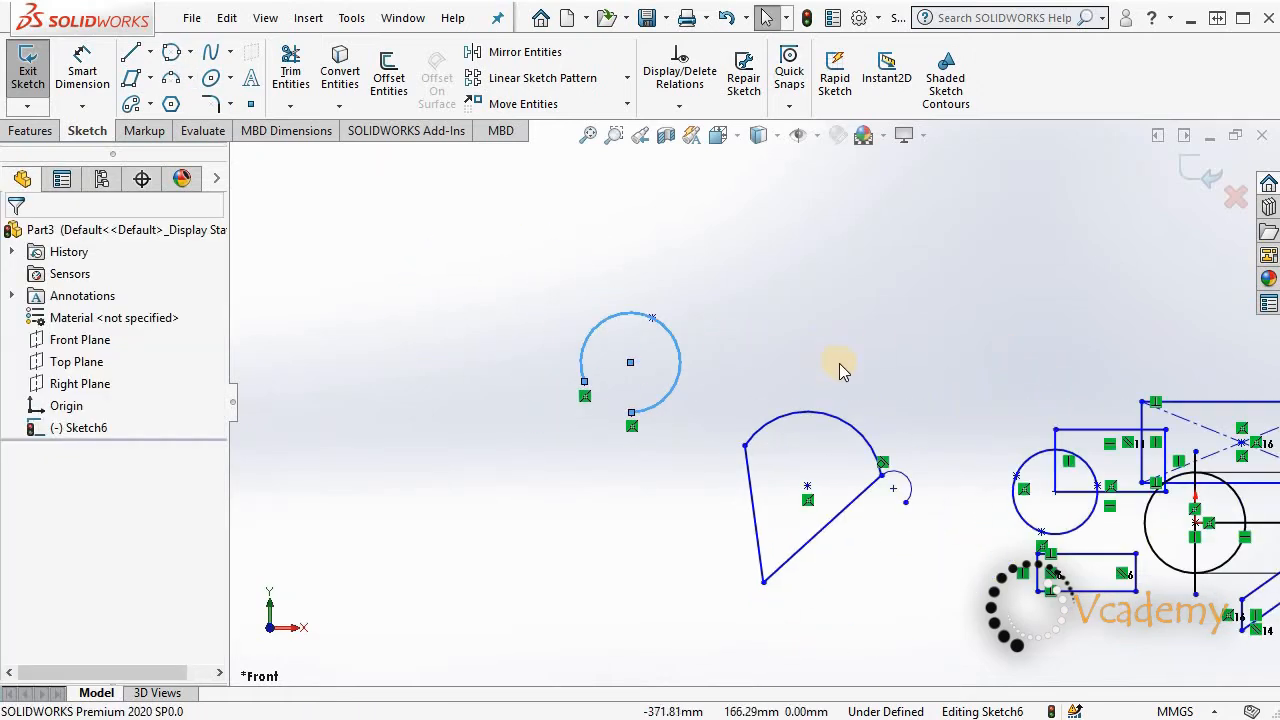
scroll(840, 368, "up", 3)
scroll(1080, 509, "down", 2)
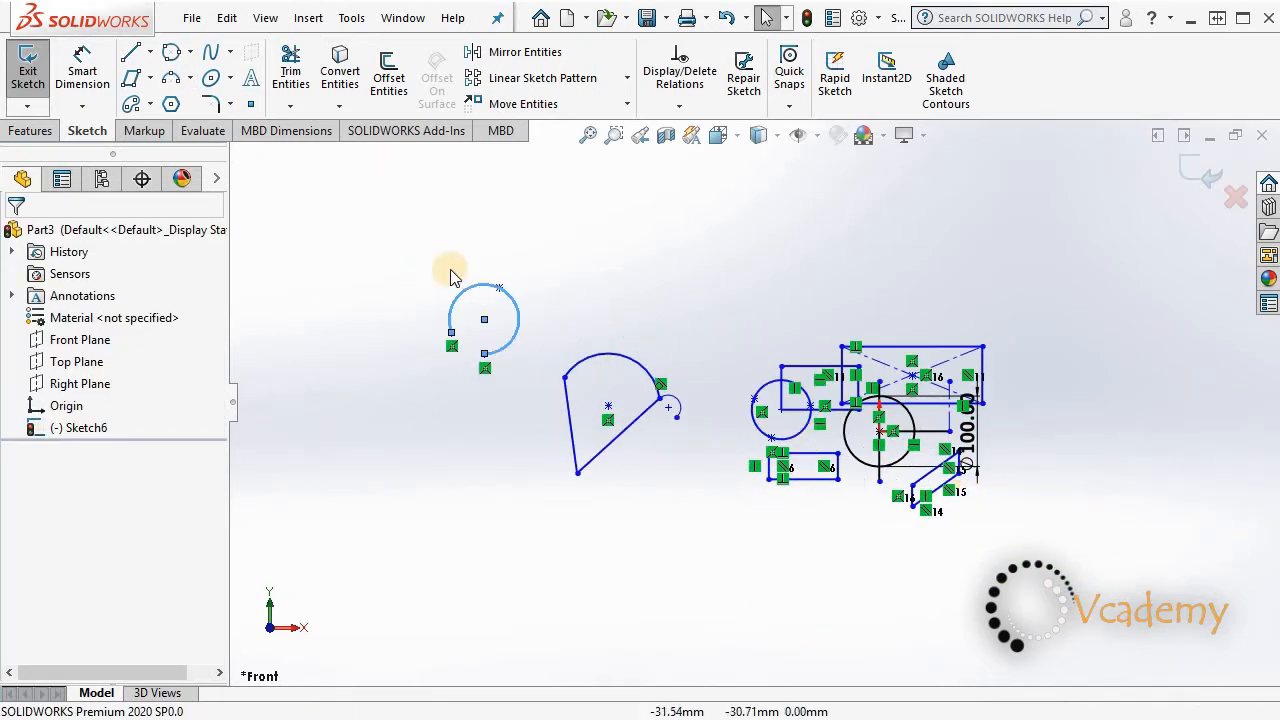
left_click(170, 106)
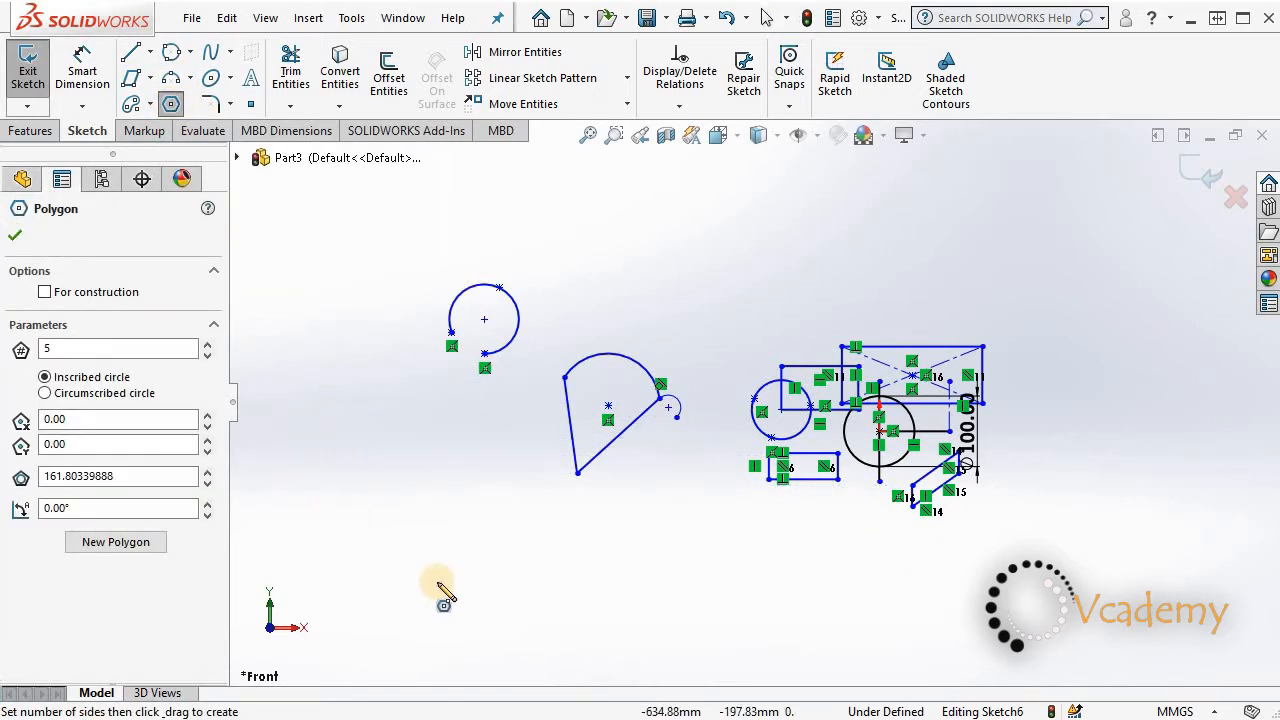
scroll(723, 557, "up", 3)
scroll(735, 535, "down", 2)
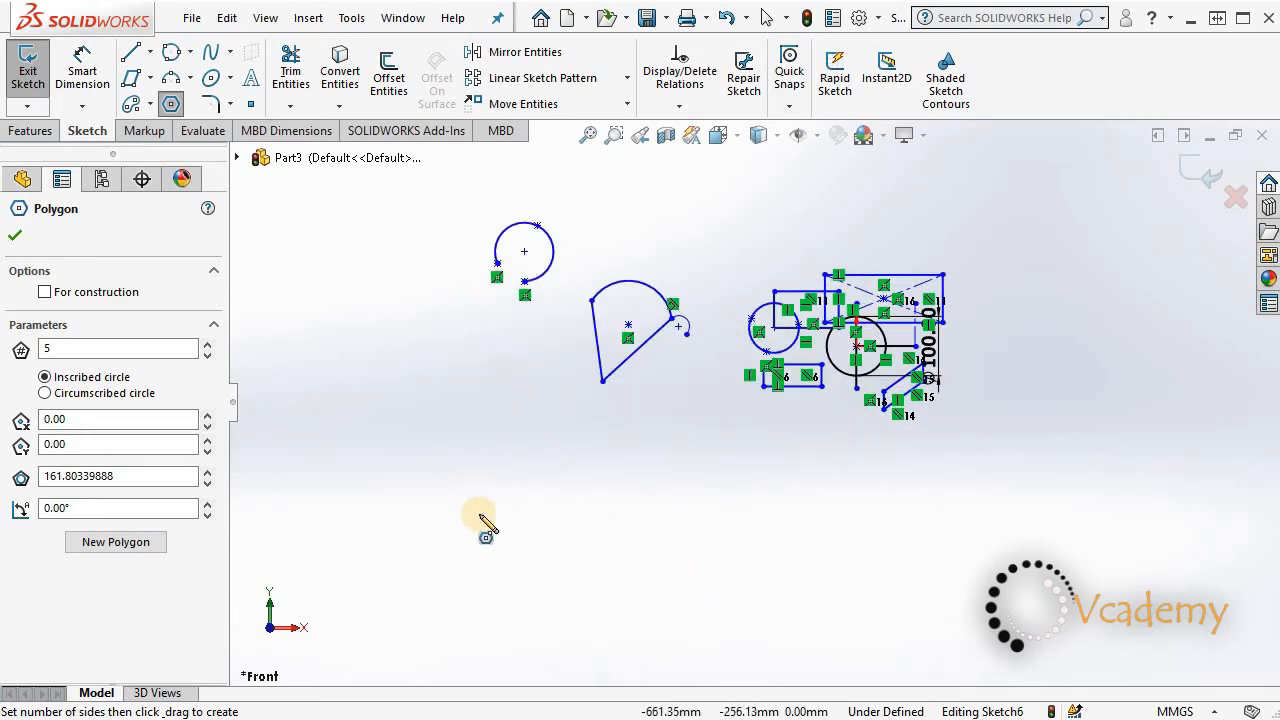
key("Escape")
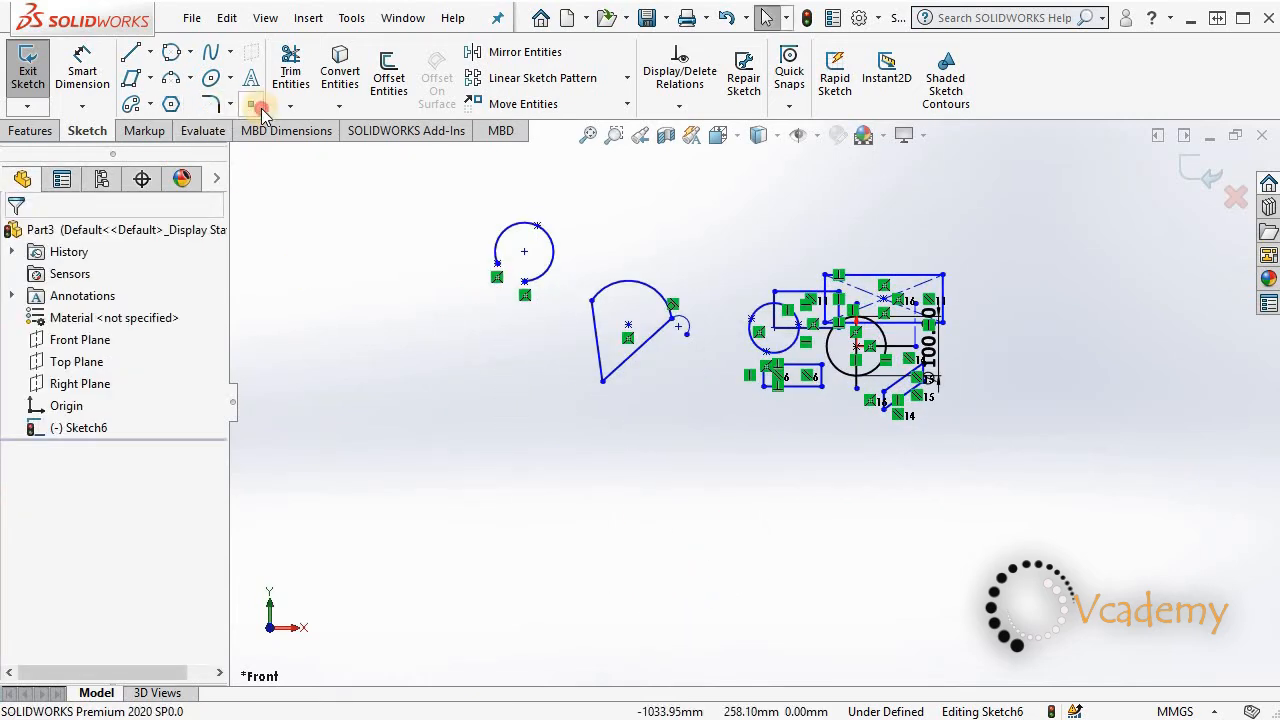
Step: Place a sketch point below the arcs and draw a five-sided inscribed-circle polygon centred on it, about 243 mm in circle diameter, one vertex pointing straight up
left_click(255, 106)
left_click(480, 514)
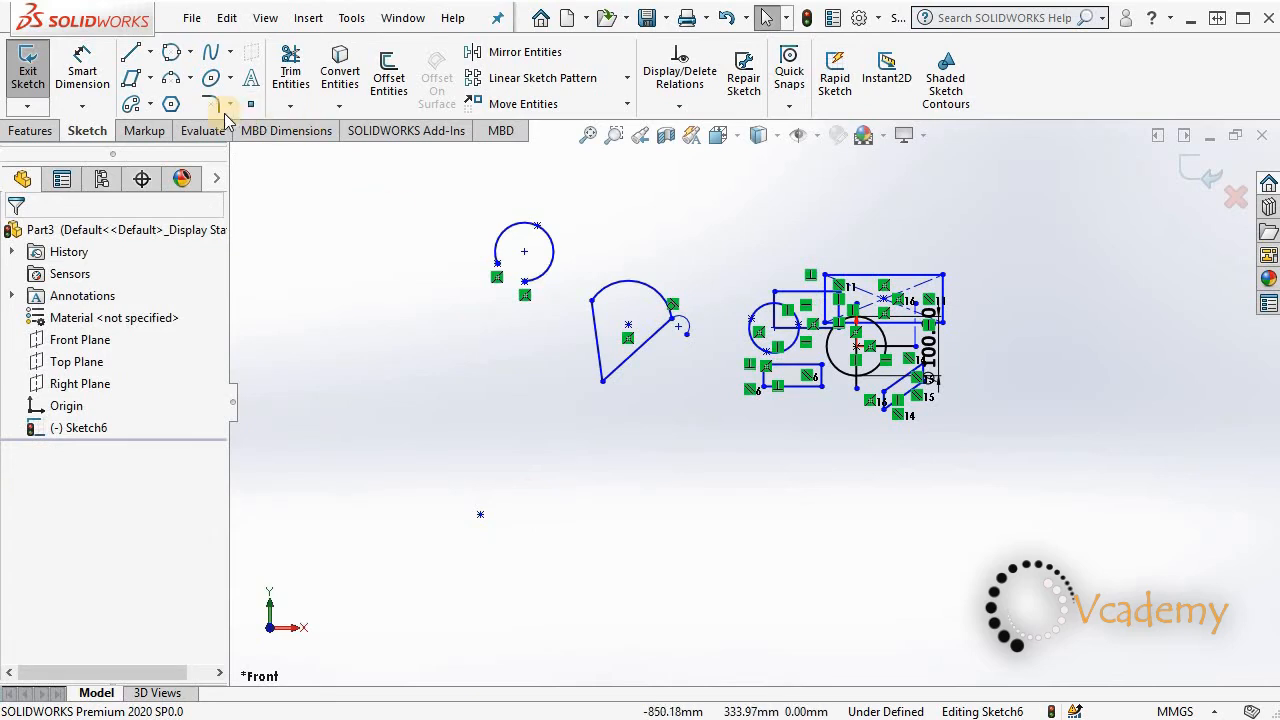
left_click(171, 105)
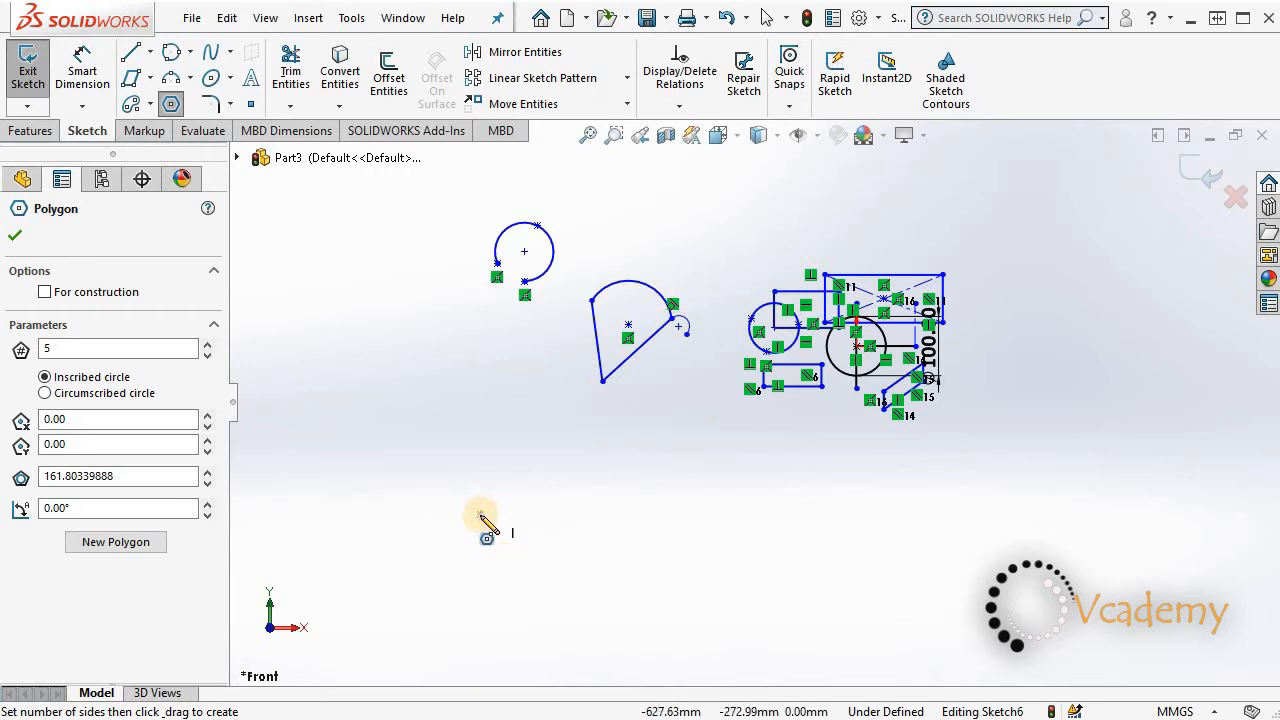
left_click(480, 514)
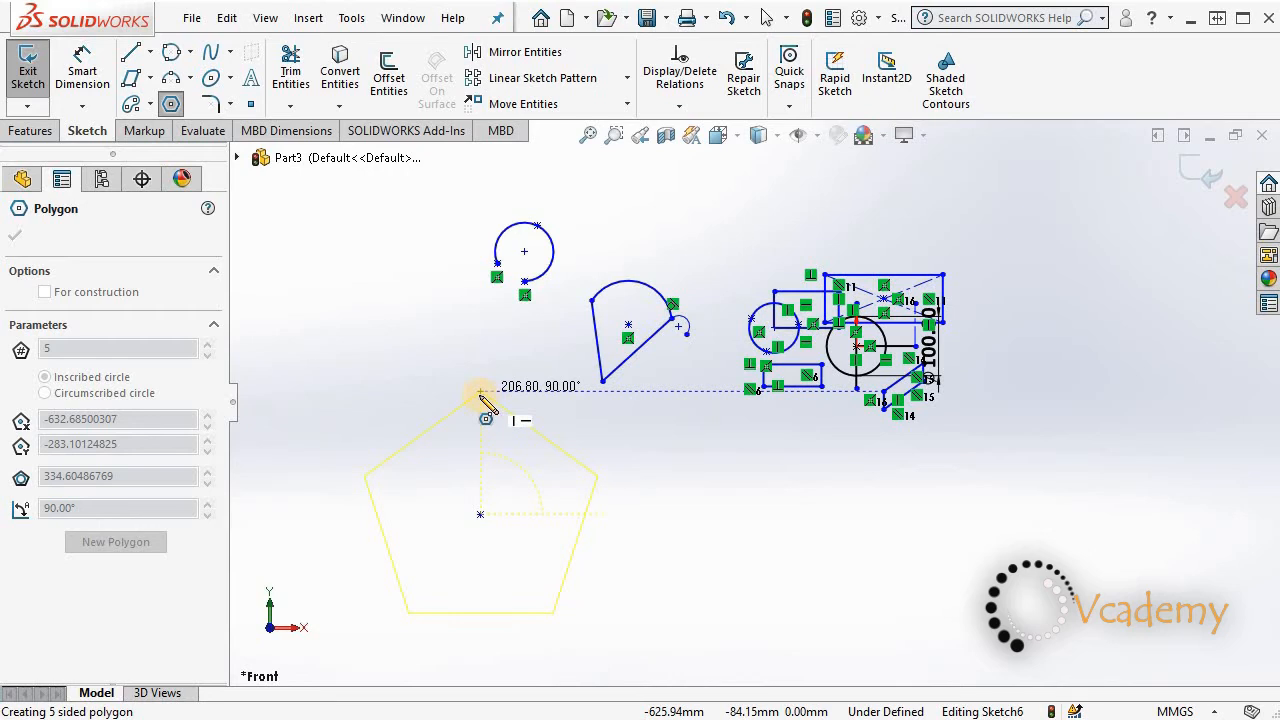
left_click(481, 424)
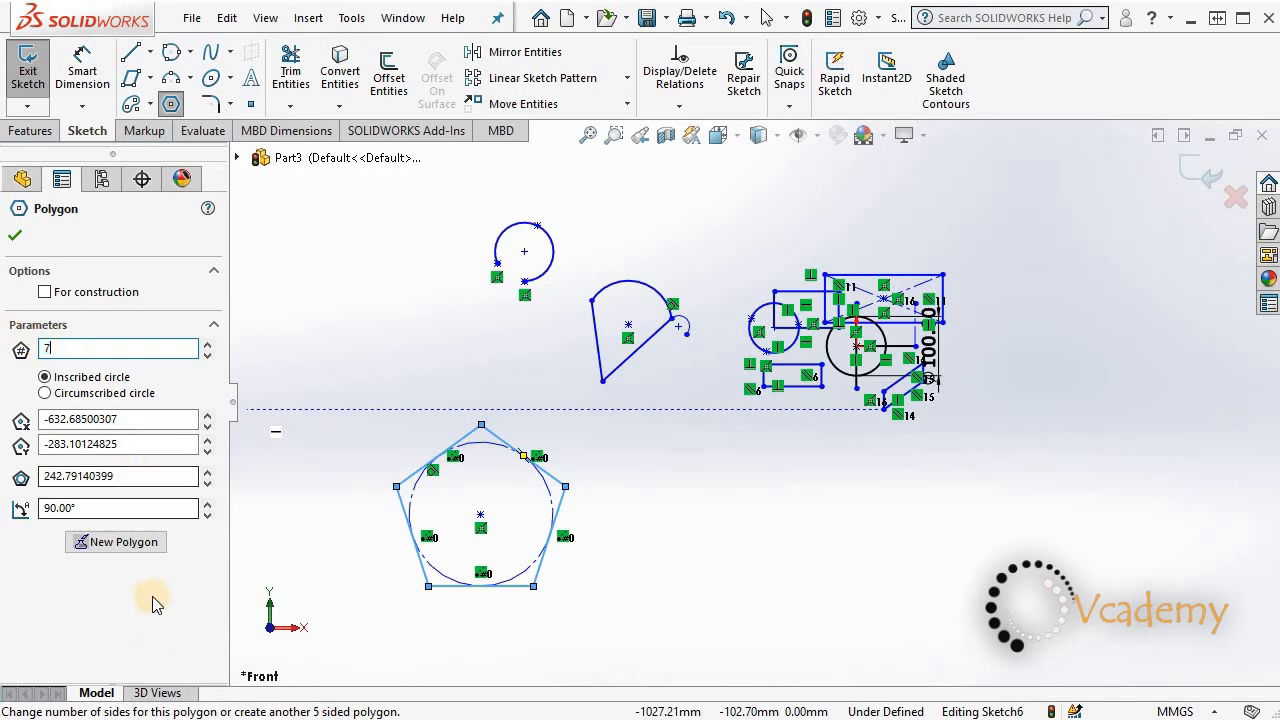
Step: Try the polygon with 7 sides and with 6 sides
key("Return")
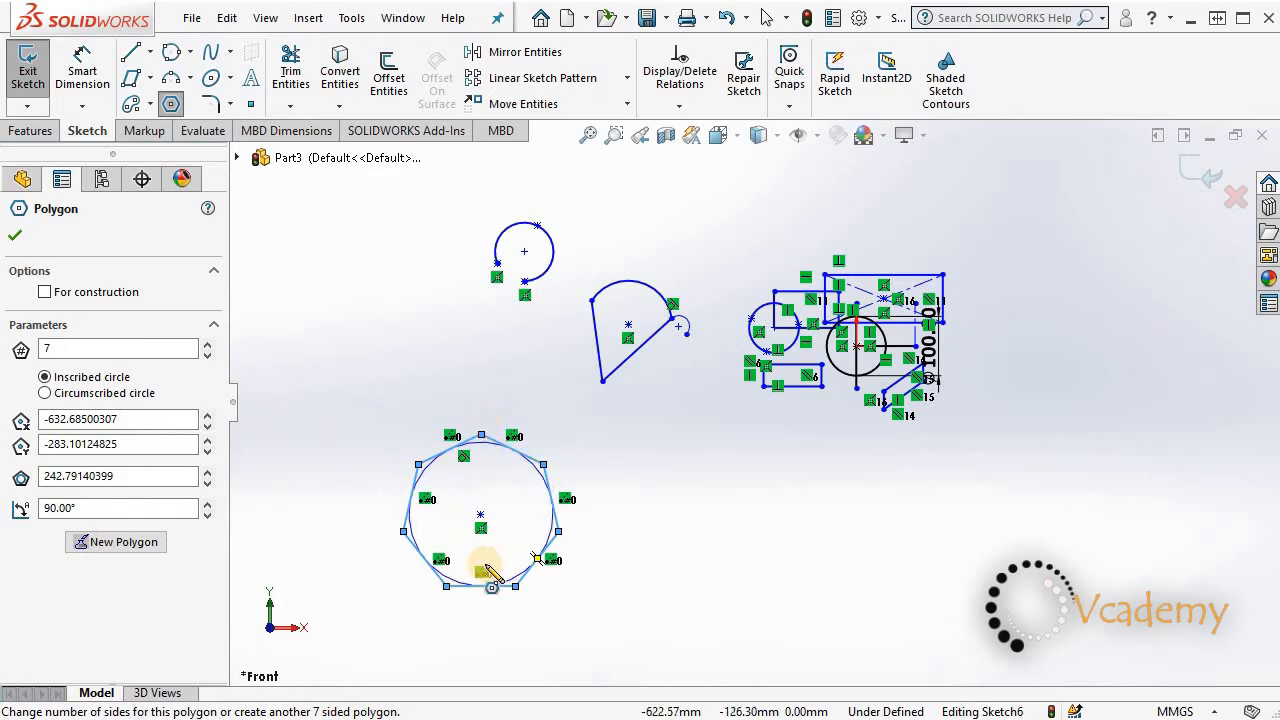
double_click(61, 347)
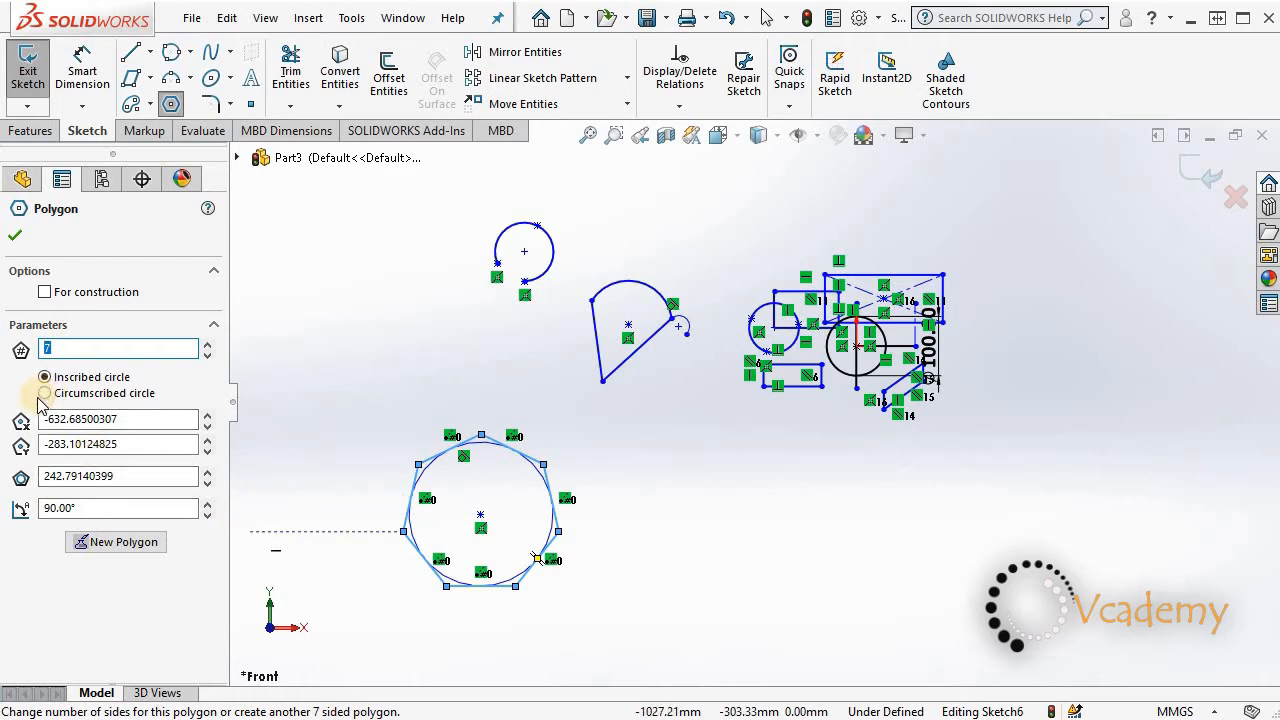
type("6")
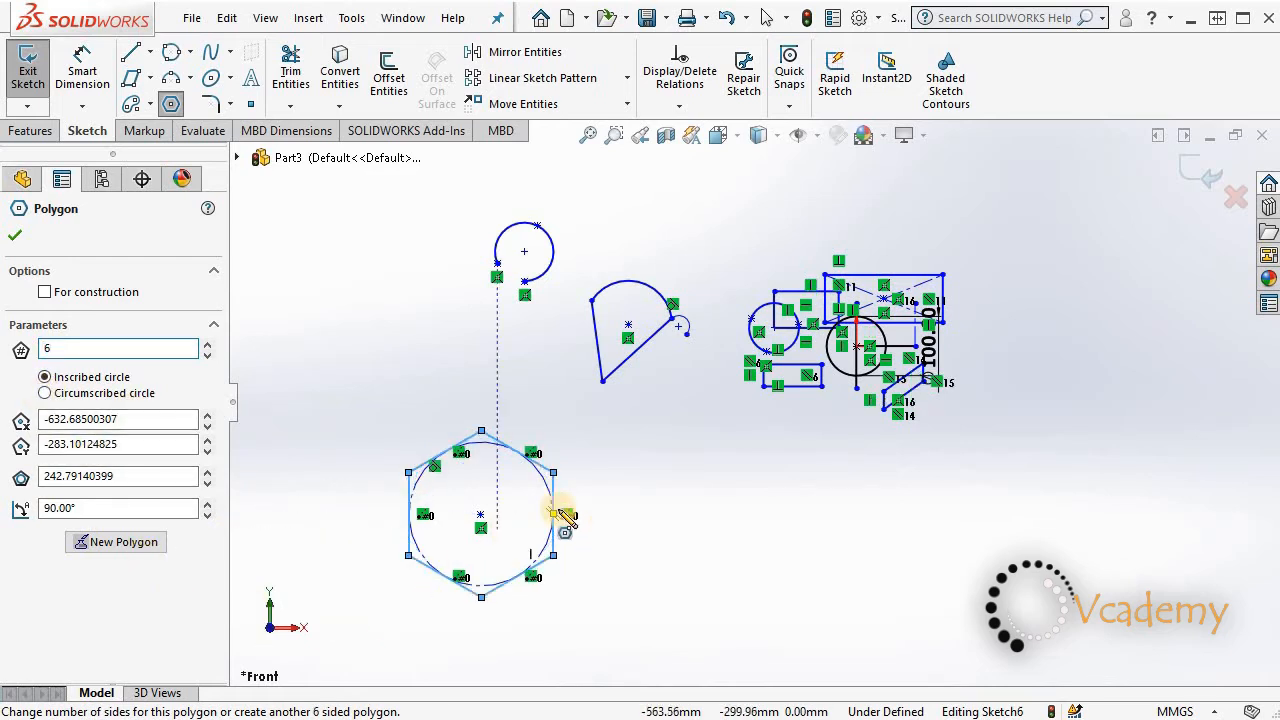
scroll(494, 514, "down", 2)
scroll(500, 514, "up", 1)
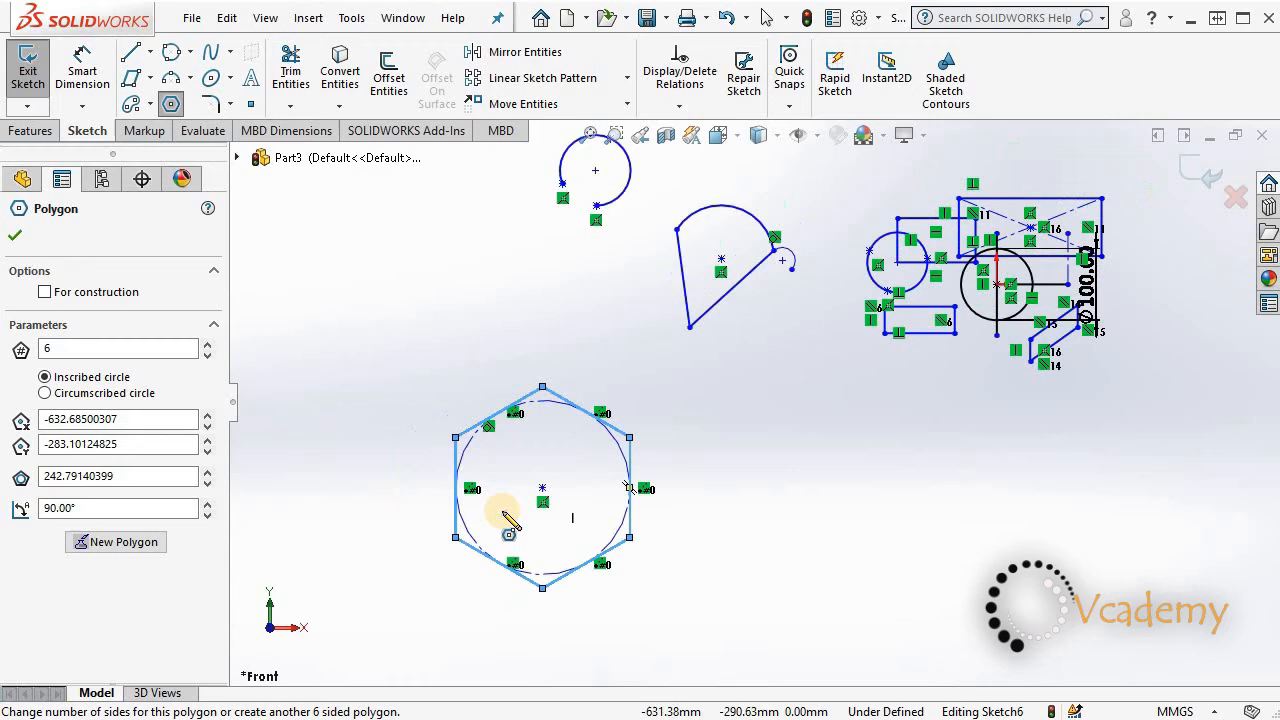
Step: Set the polygon to 4 sides with a circumscribed circle, accept it and leave the Polygon tool
double_click(63, 347)
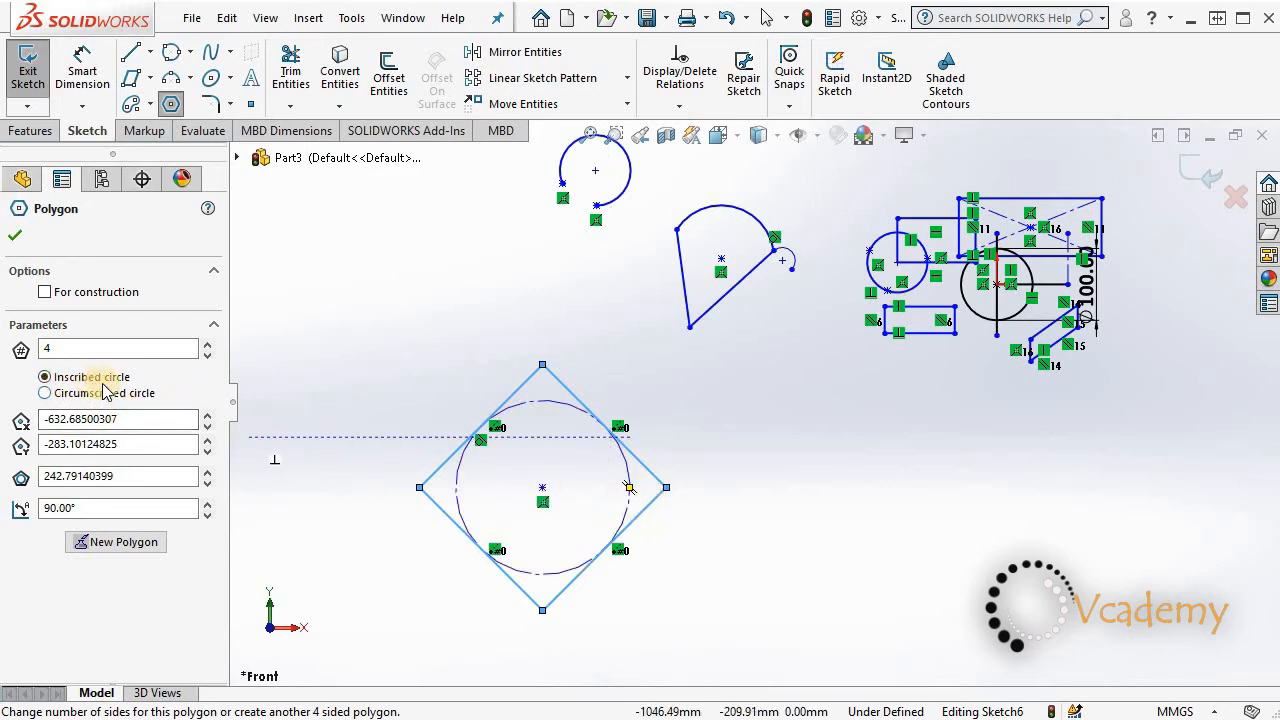
left_click(45, 393)
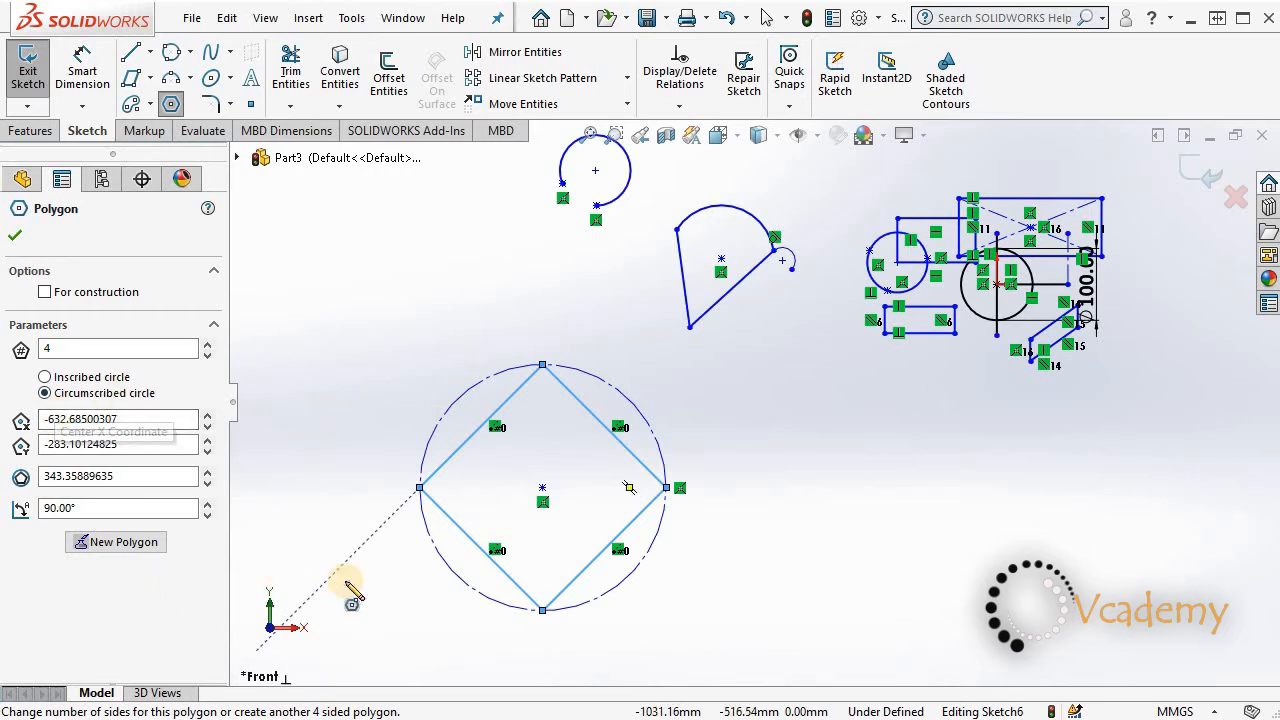
left_click(16, 238)
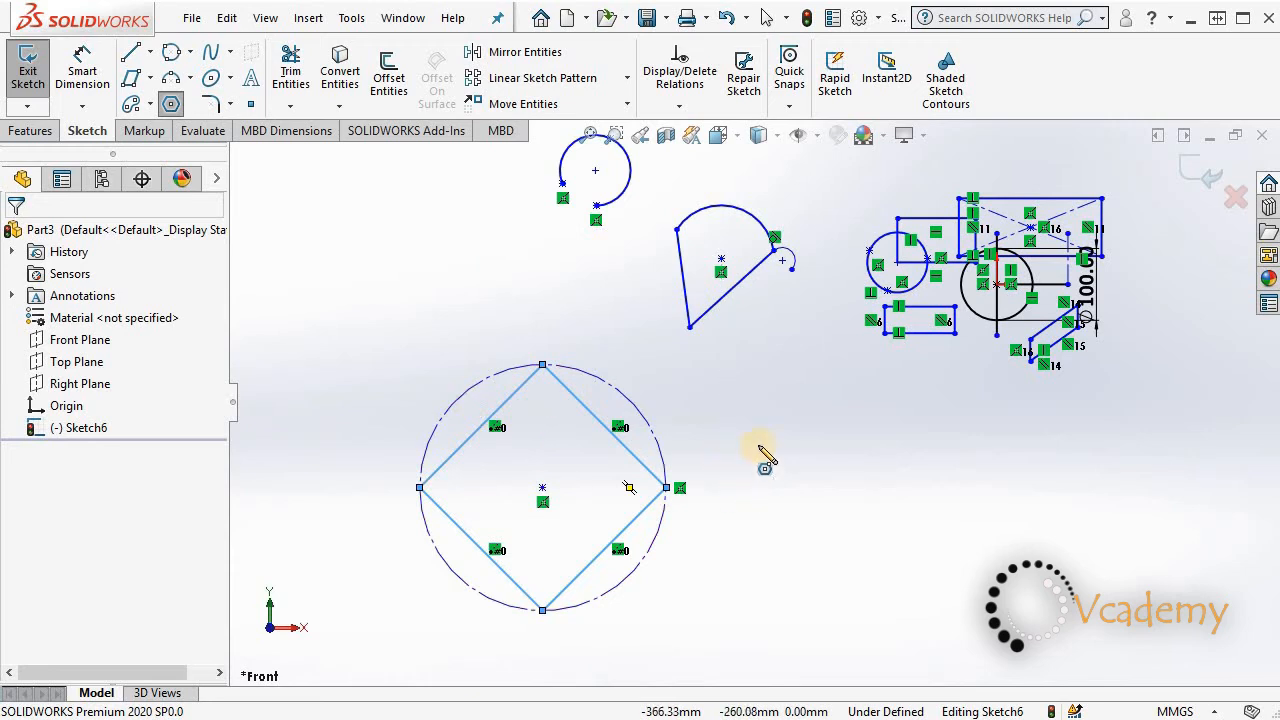
scroll(790, 400, "up", 2)
scroll(800, 300, "down", 2)
scroll(690, 255, "up", 1)
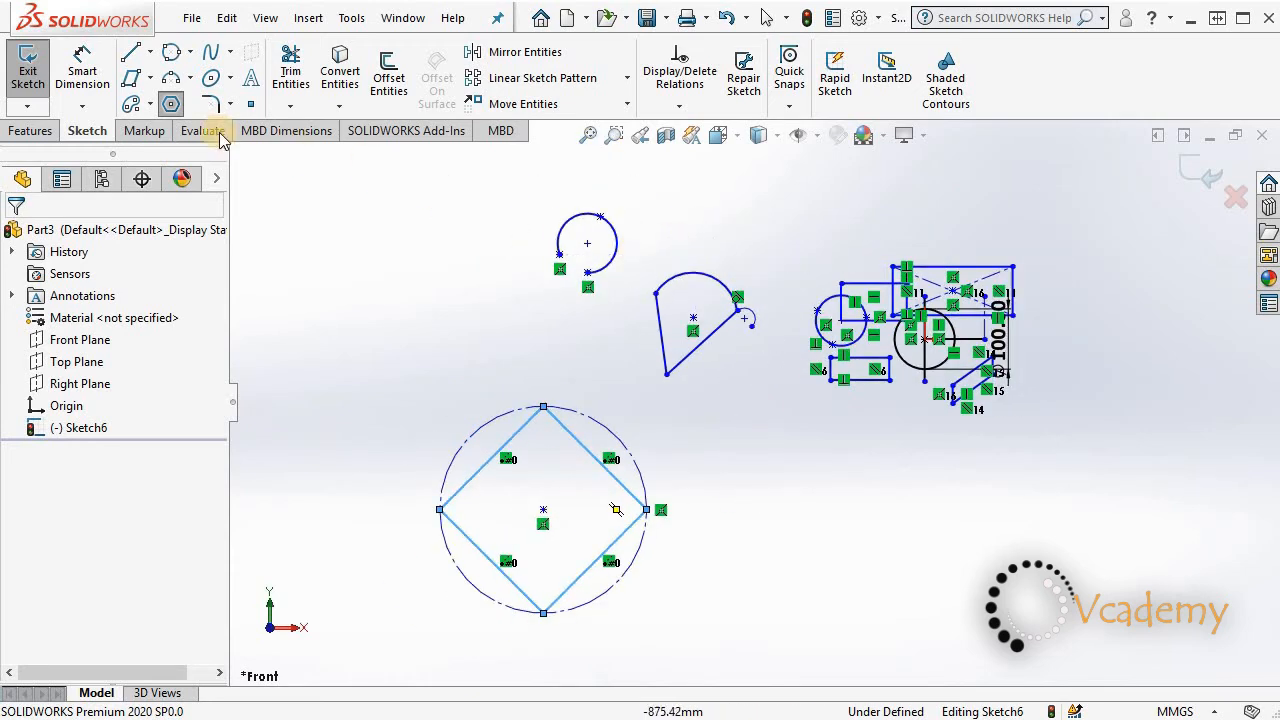
left_click(132, 108)
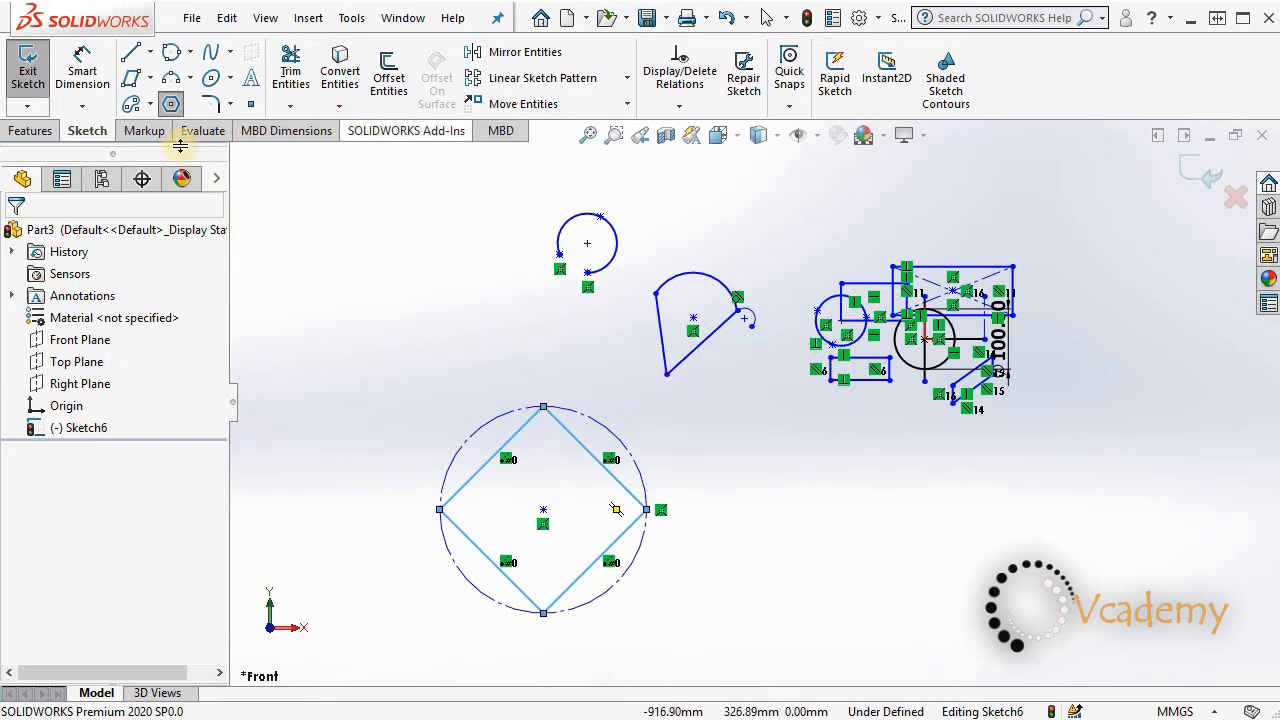
left_click(171, 104)
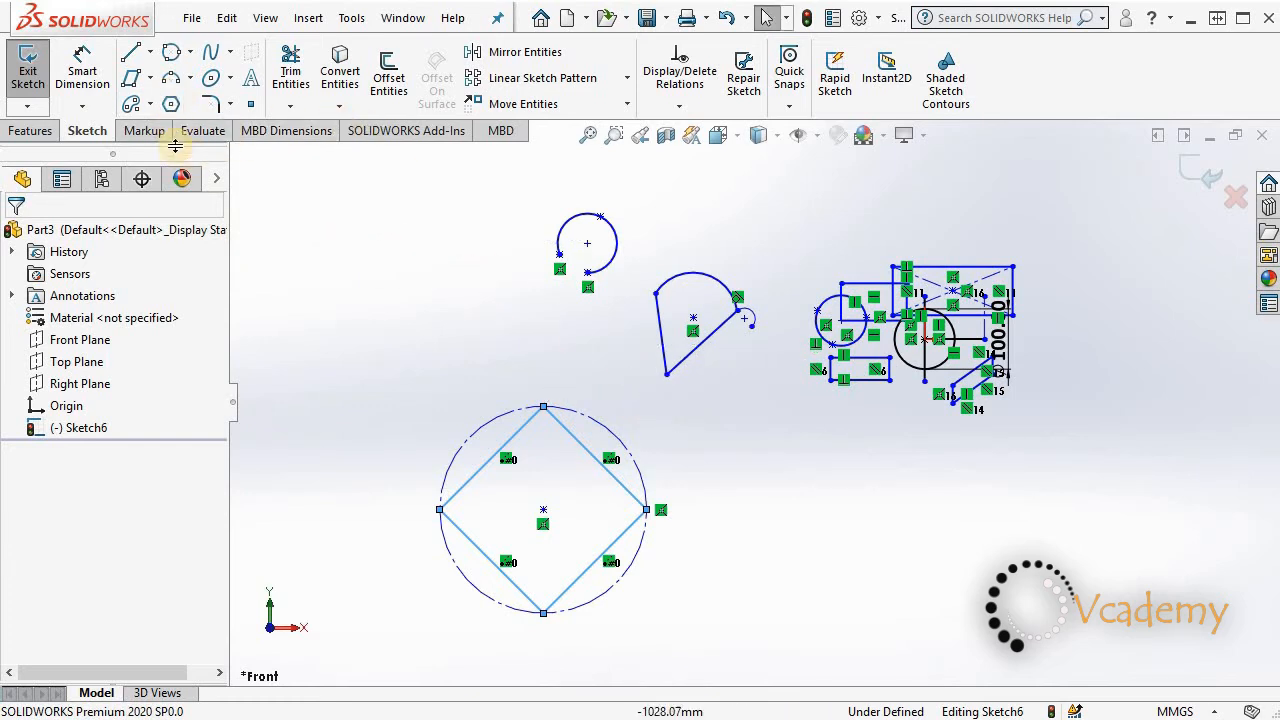
left_click(134, 106)
left_click(149, 104)
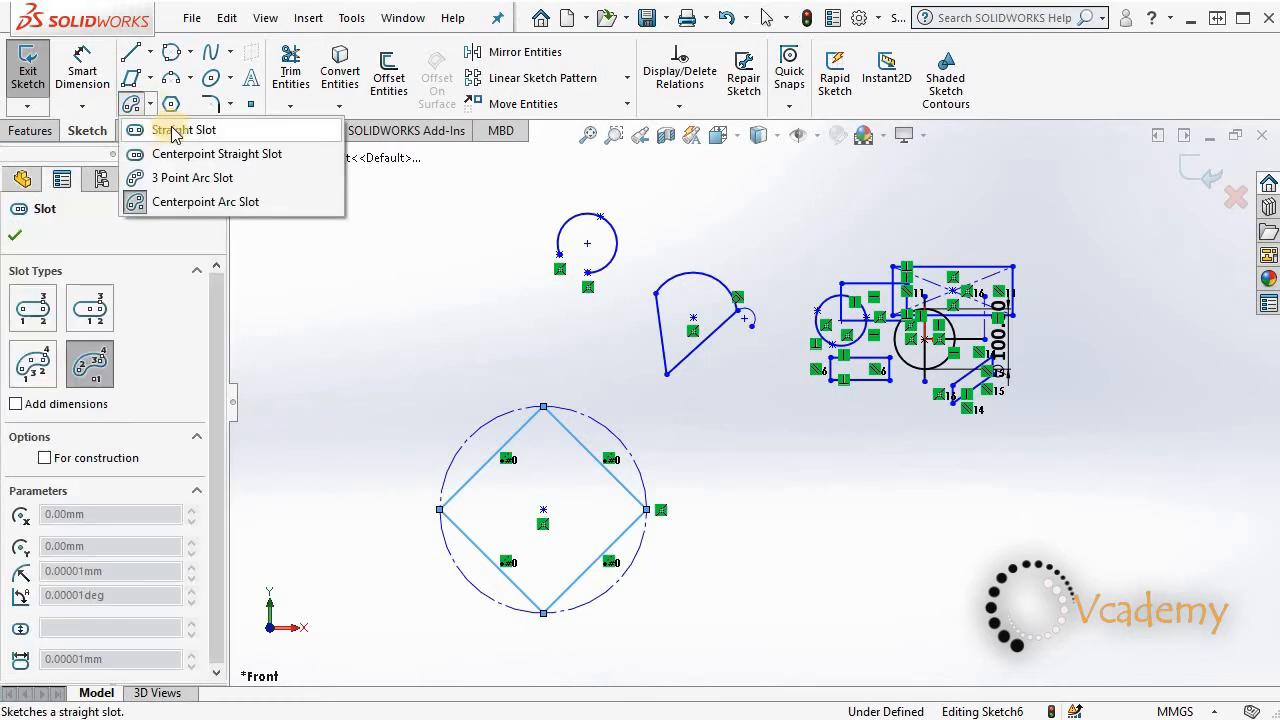
left_click(175, 133)
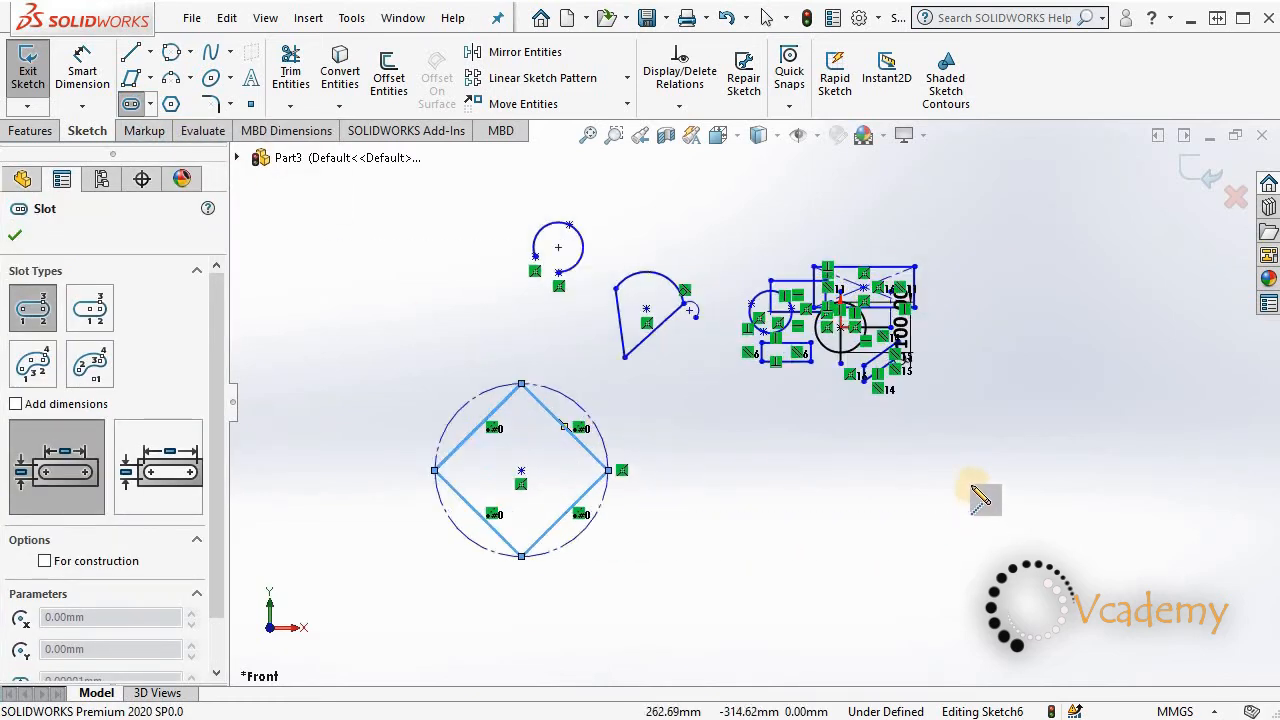
key("Escape")
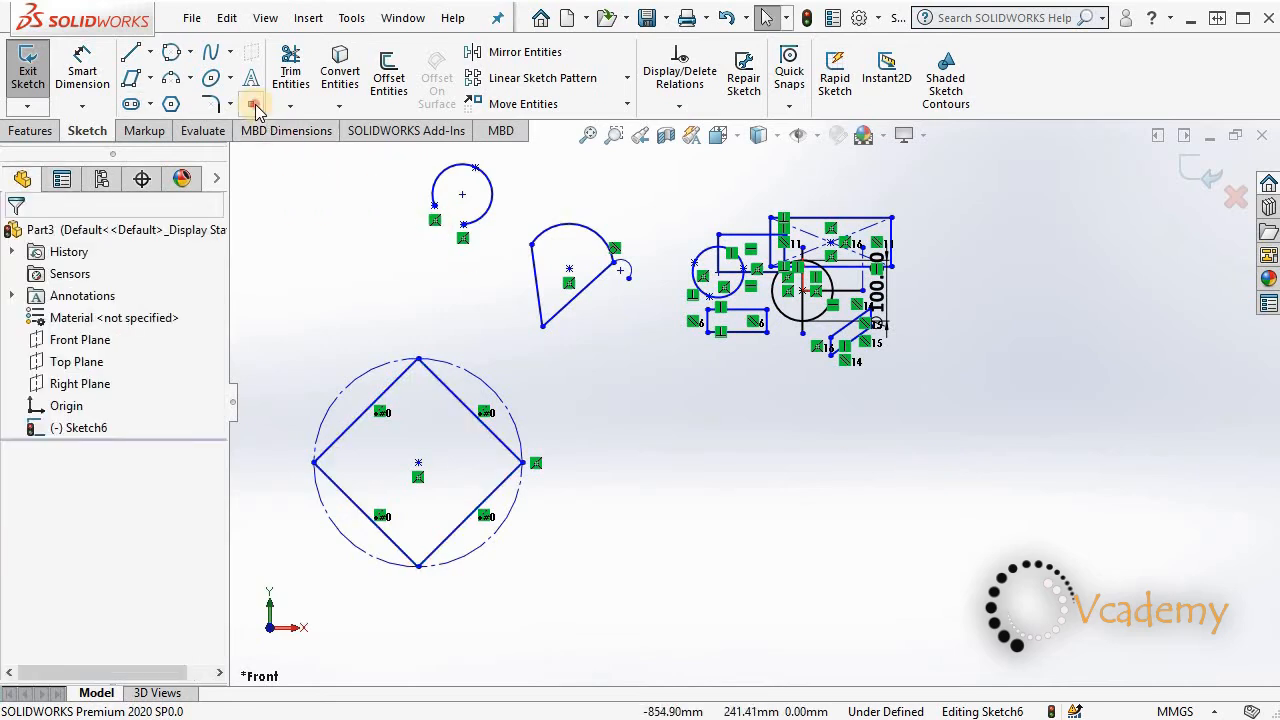
Step: Place two level sketch points below the rectangles and the 100 mm circle, about 282 mm apart
left_click(254, 104)
left_click(766, 509)
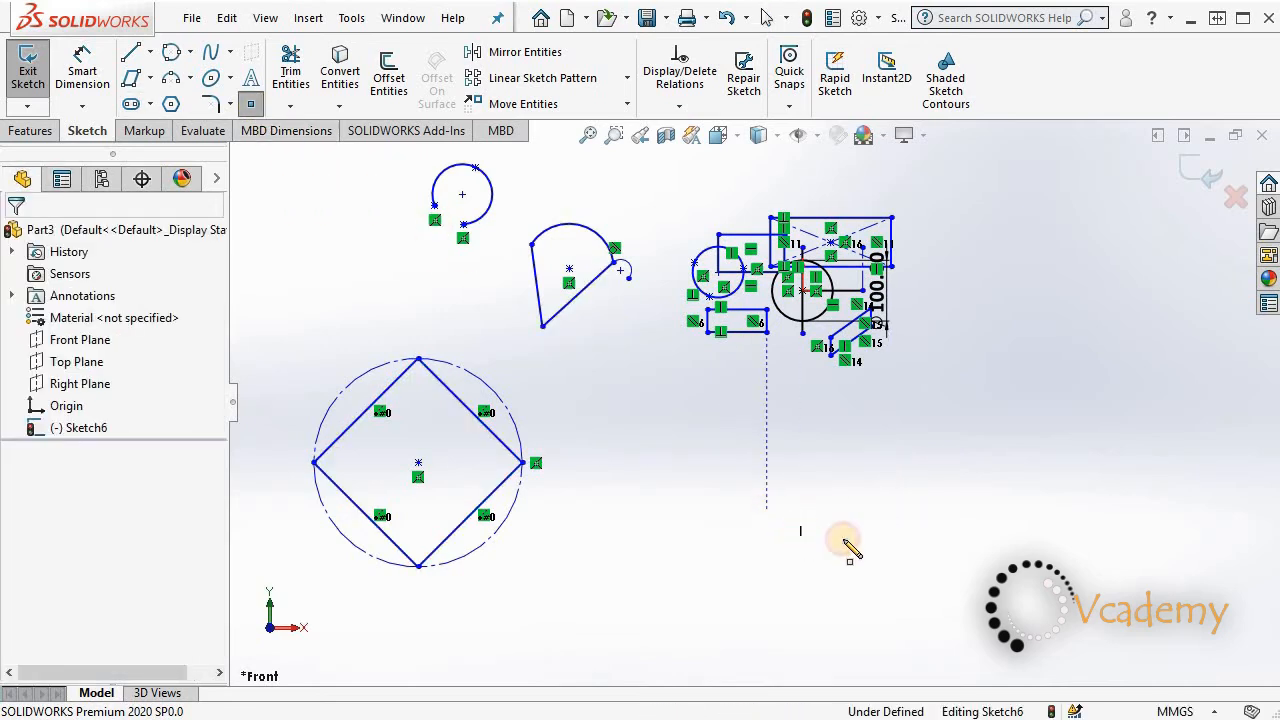
left_click(938, 509)
key("Escape")
scroll(898, 510, "down", 2)
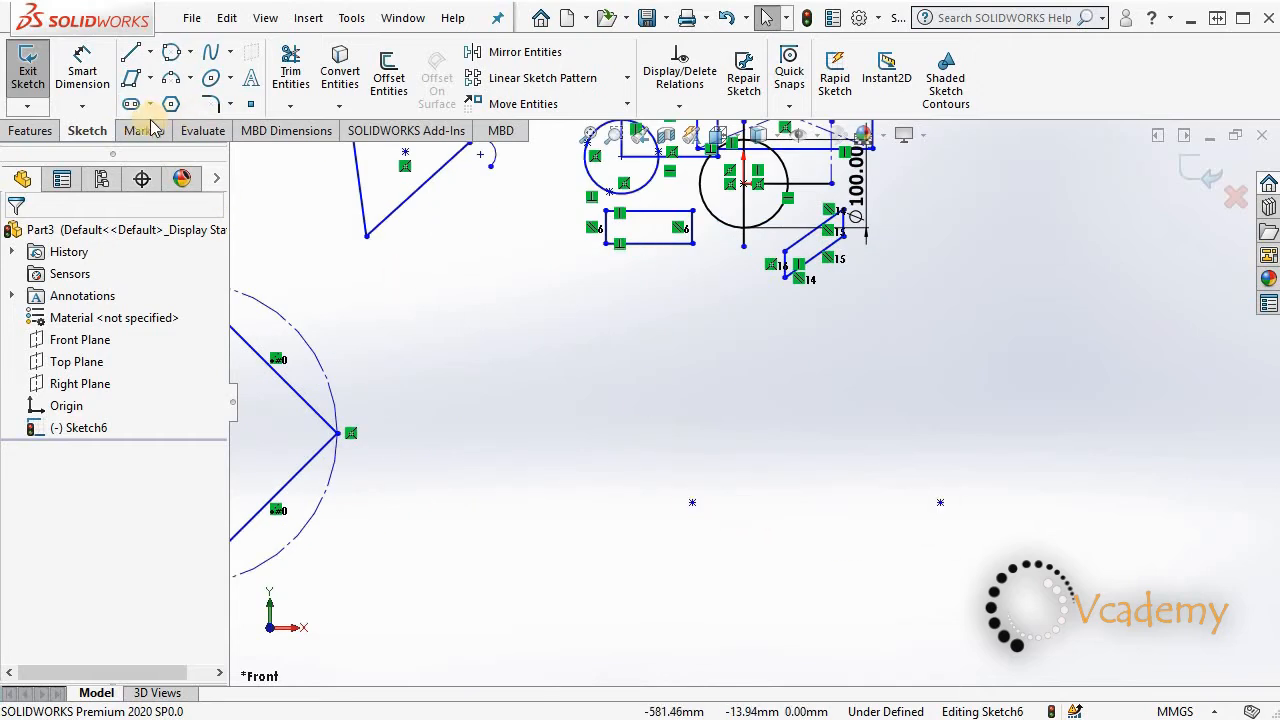
Step: Draw a straight slot from one new point to the other, about 84 mm wide
left_click(692, 502)
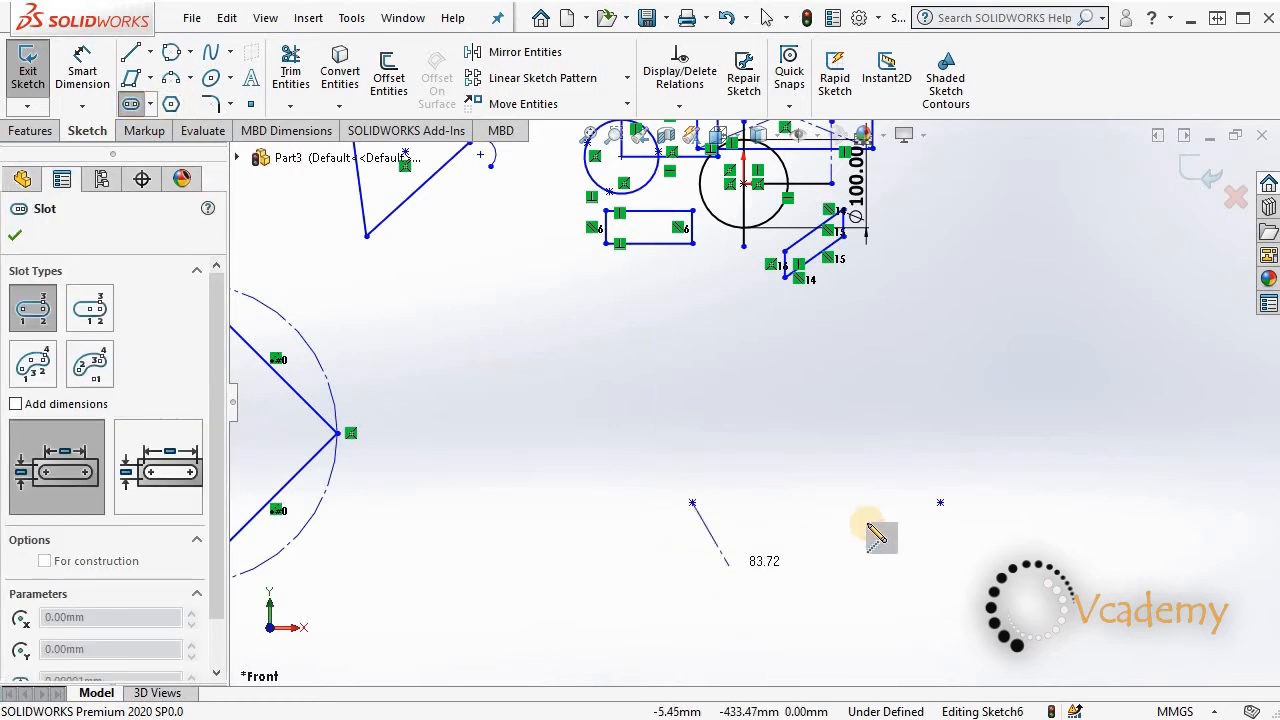
left_click(940, 502)
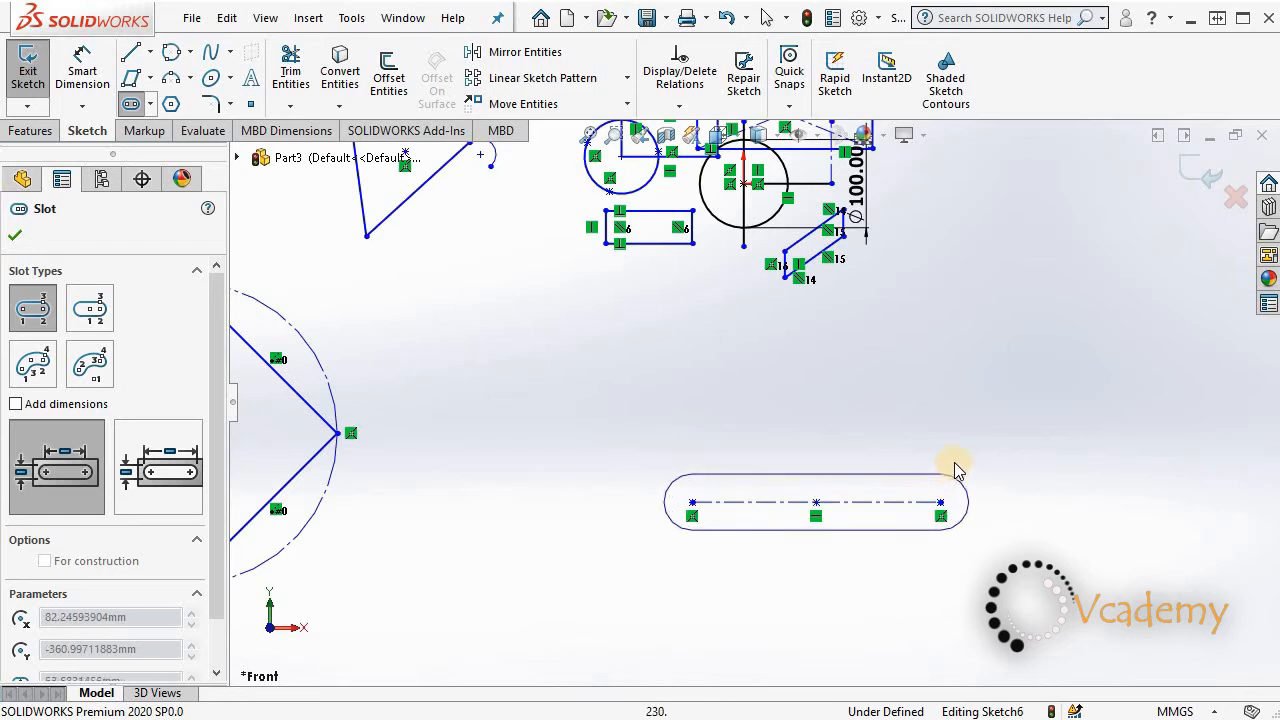
left_click(921, 467)
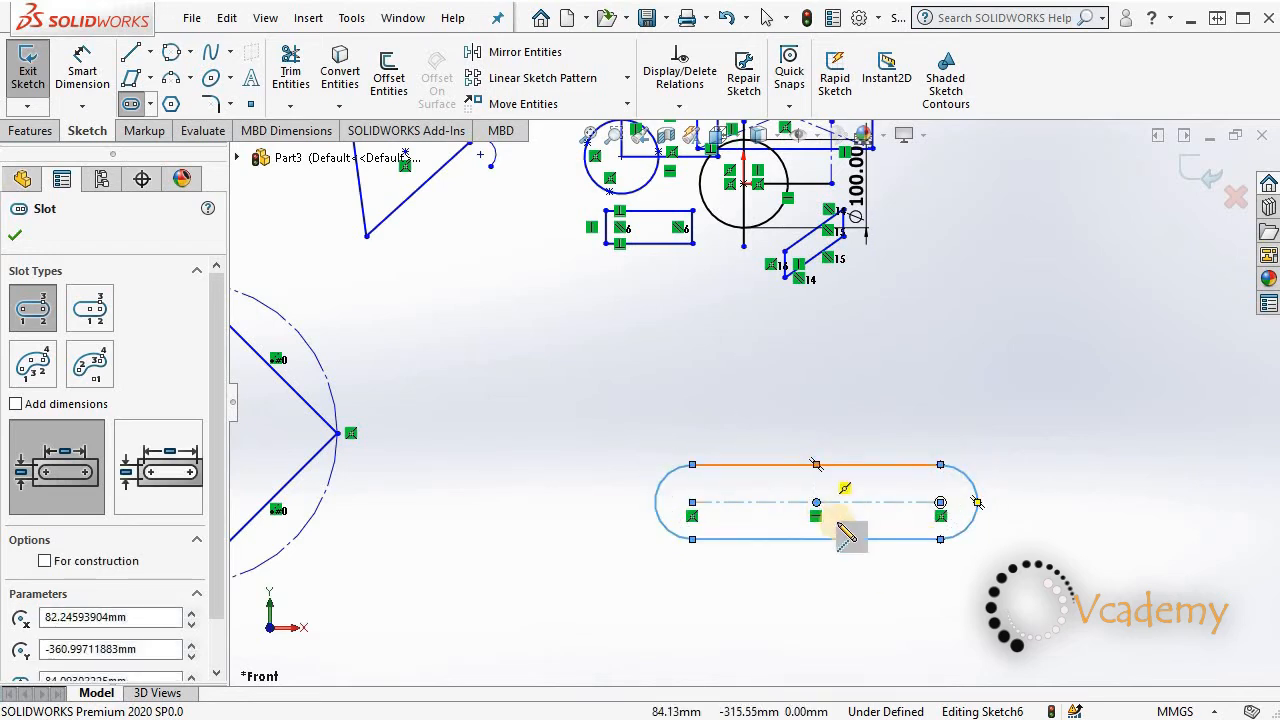
key("Escape")
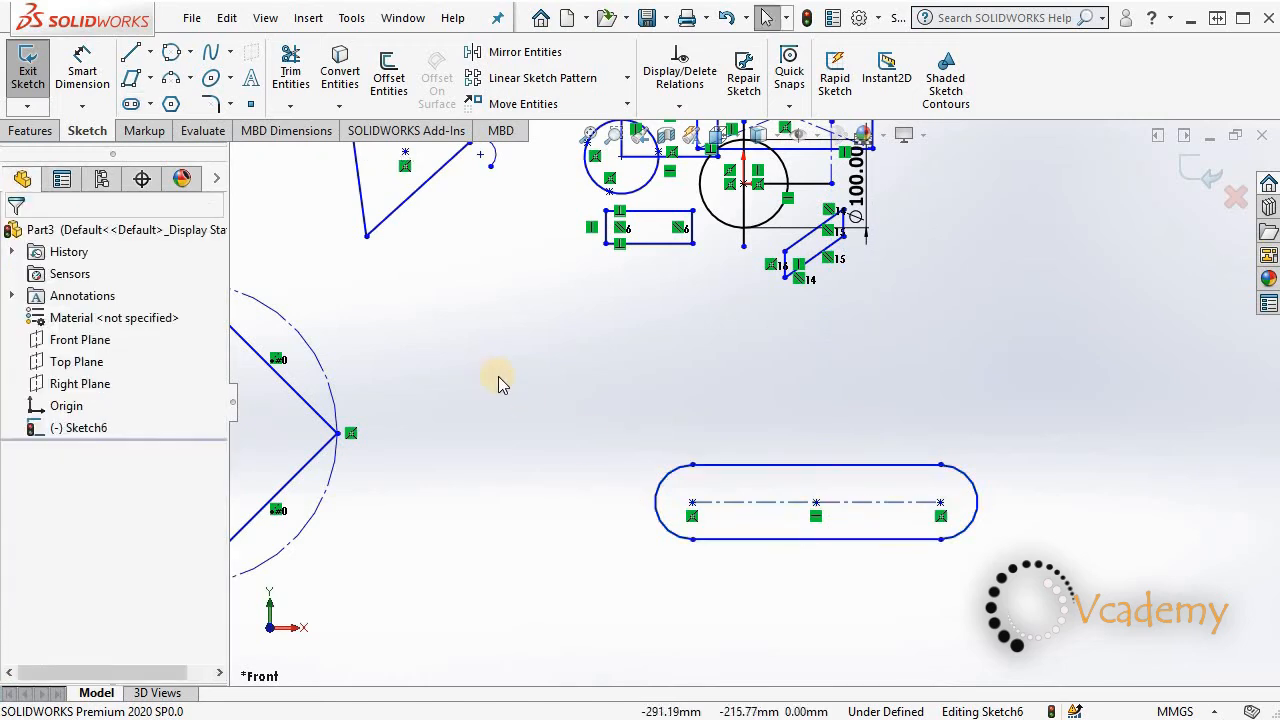
Step: Dimension the straight slot's upper edge to 250 mm
left_click(82, 72)
left_click(862, 466)
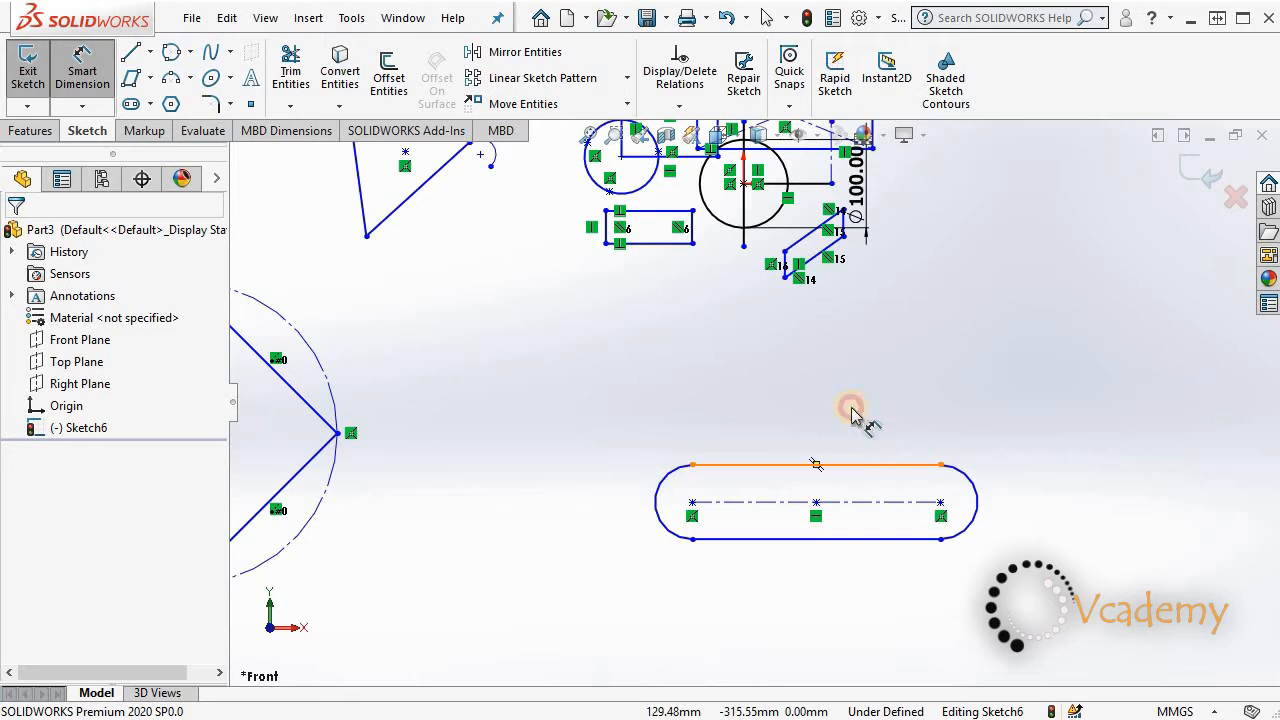
left_click(815, 423)
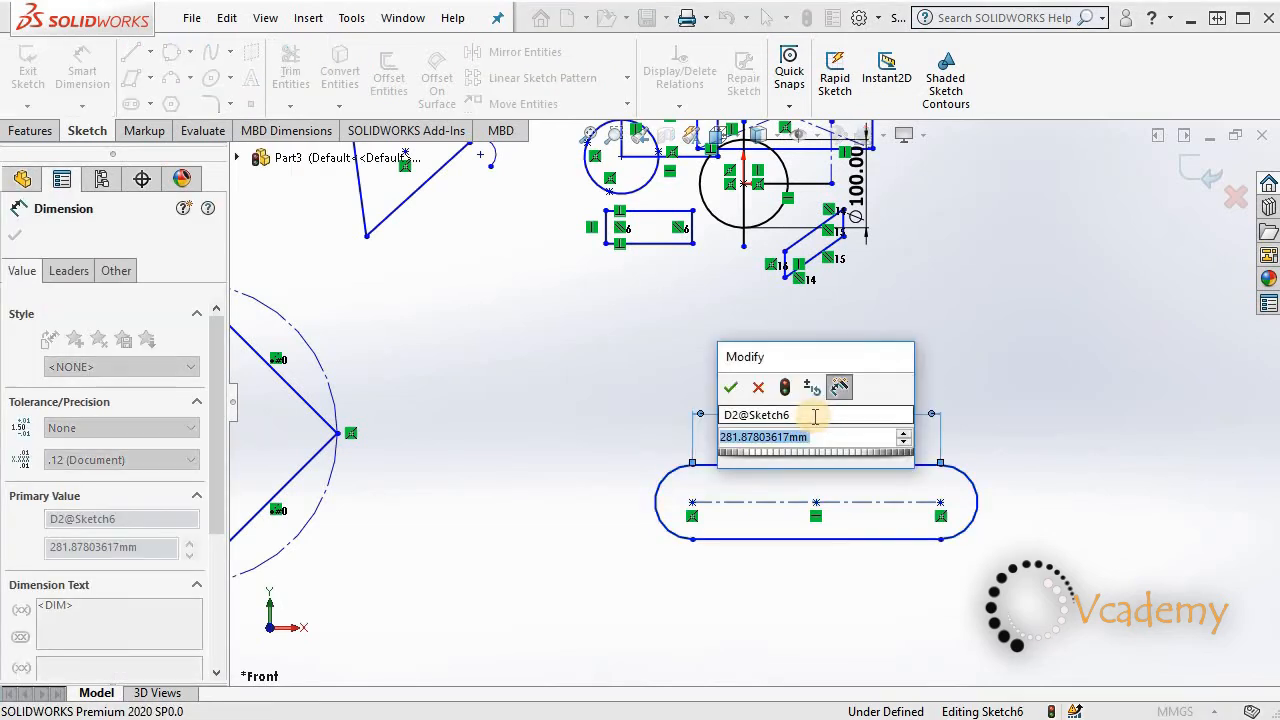
type("250")
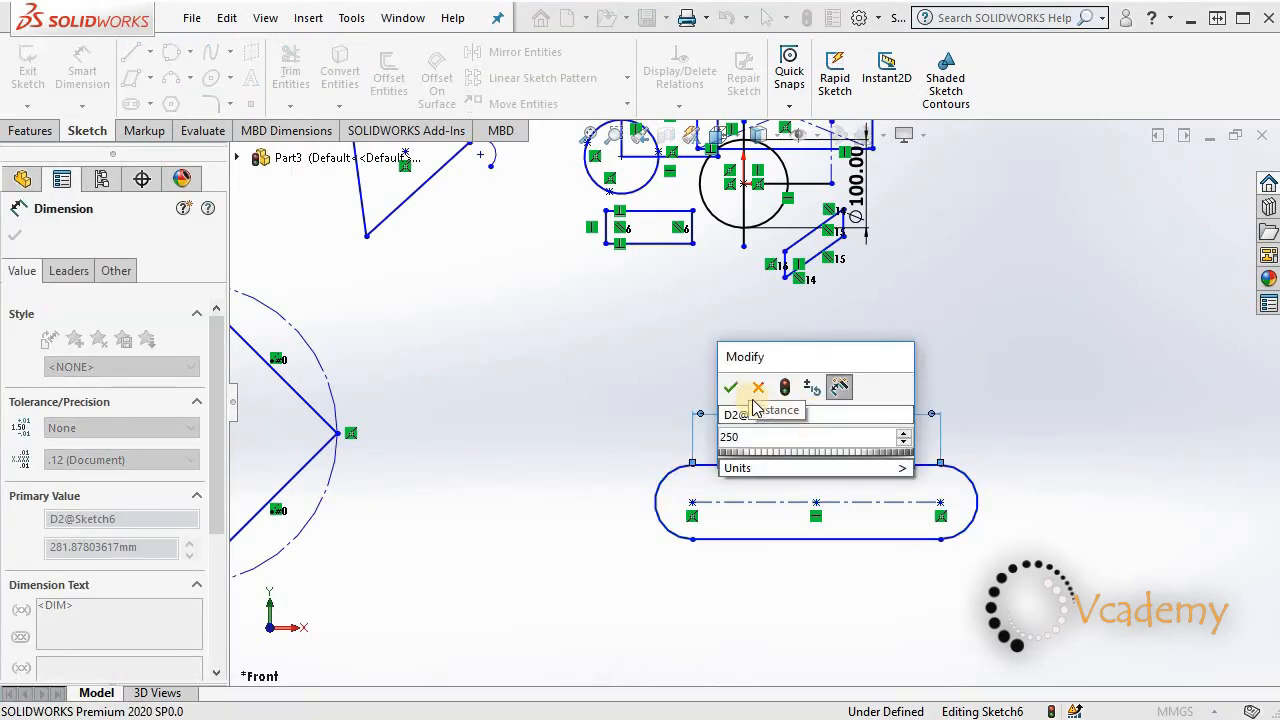
left_click(733, 387)
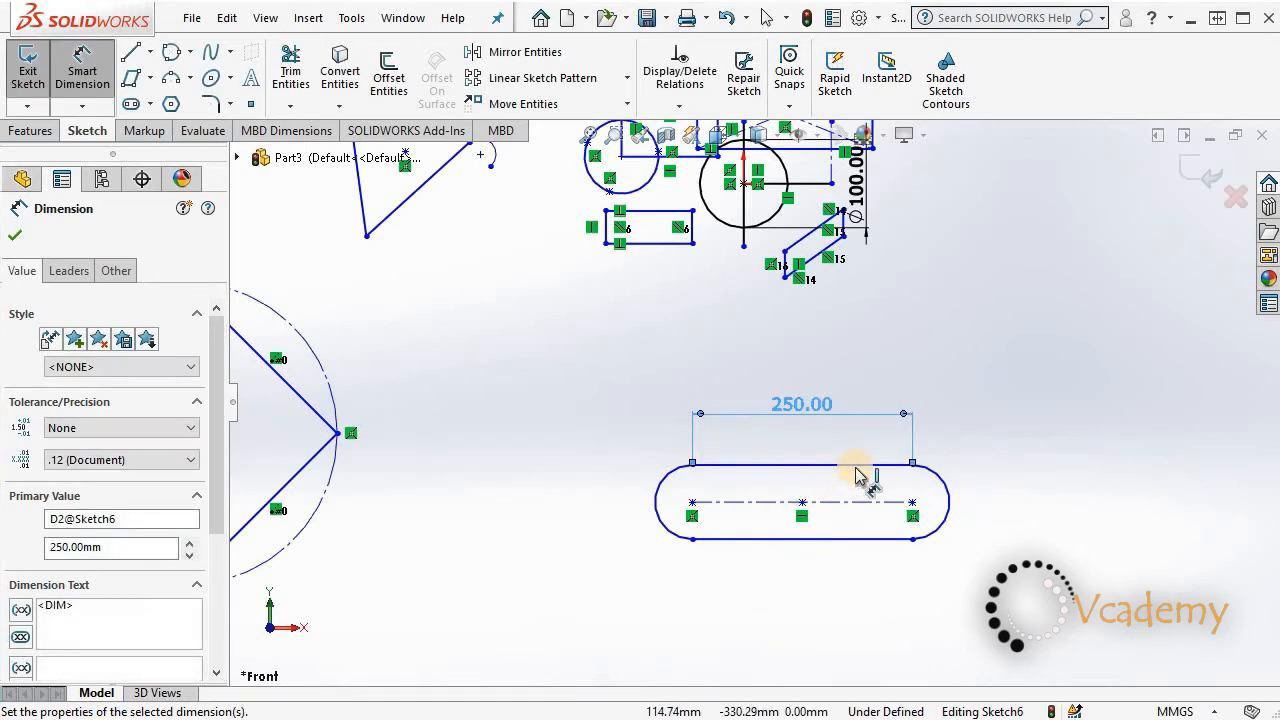
Step: Dimension the straight slot's width to 50 mm and leave Smart Dimension
left_click(857, 538)
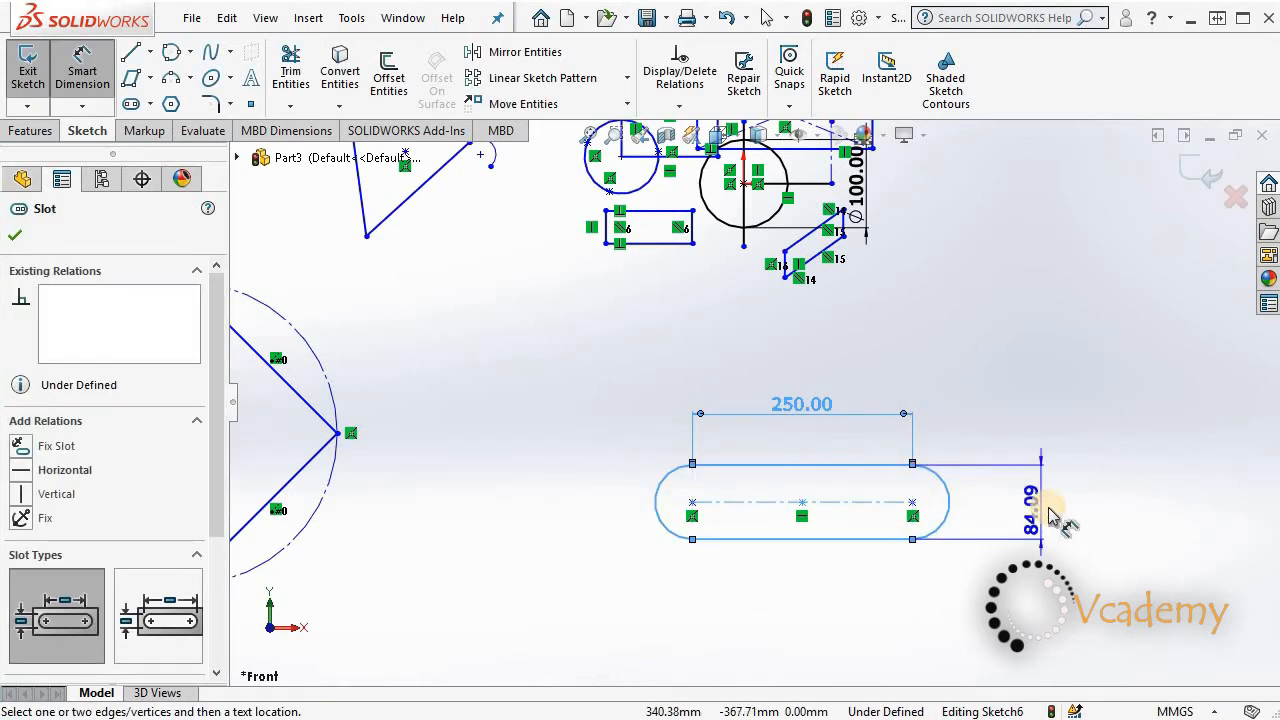
left_click(1055, 528)
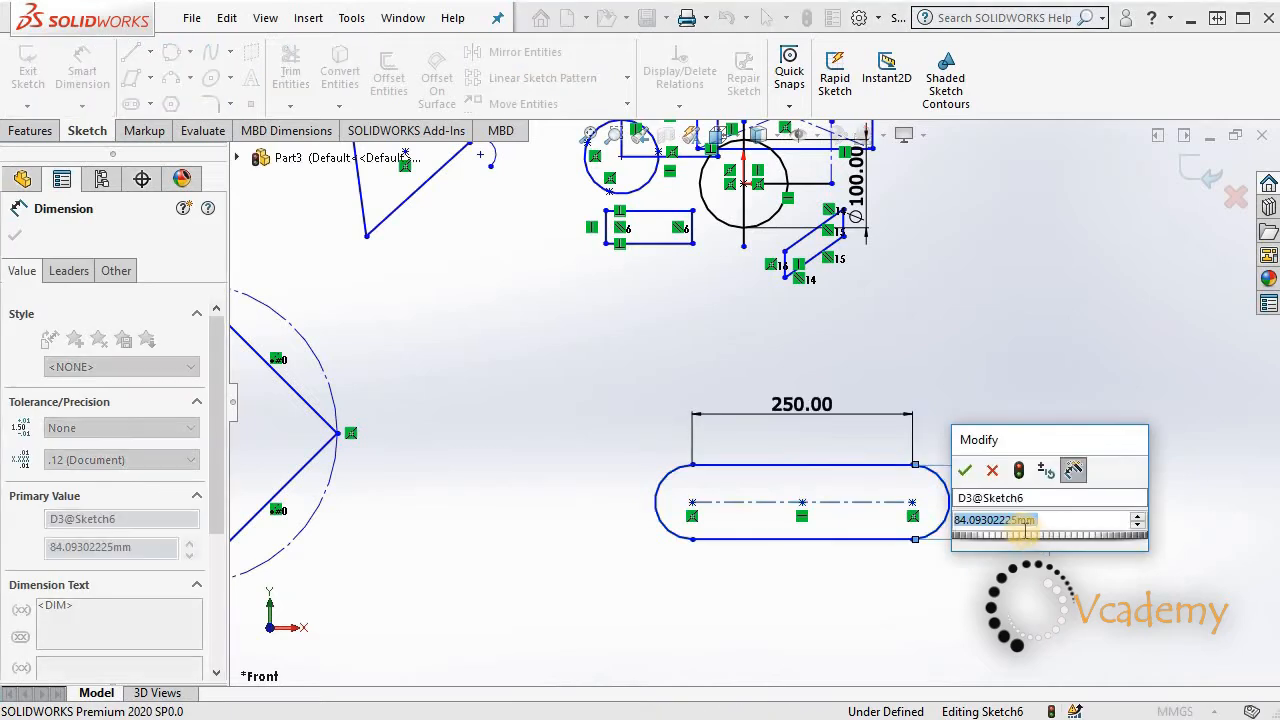
type("50")
left_click(964, 470)
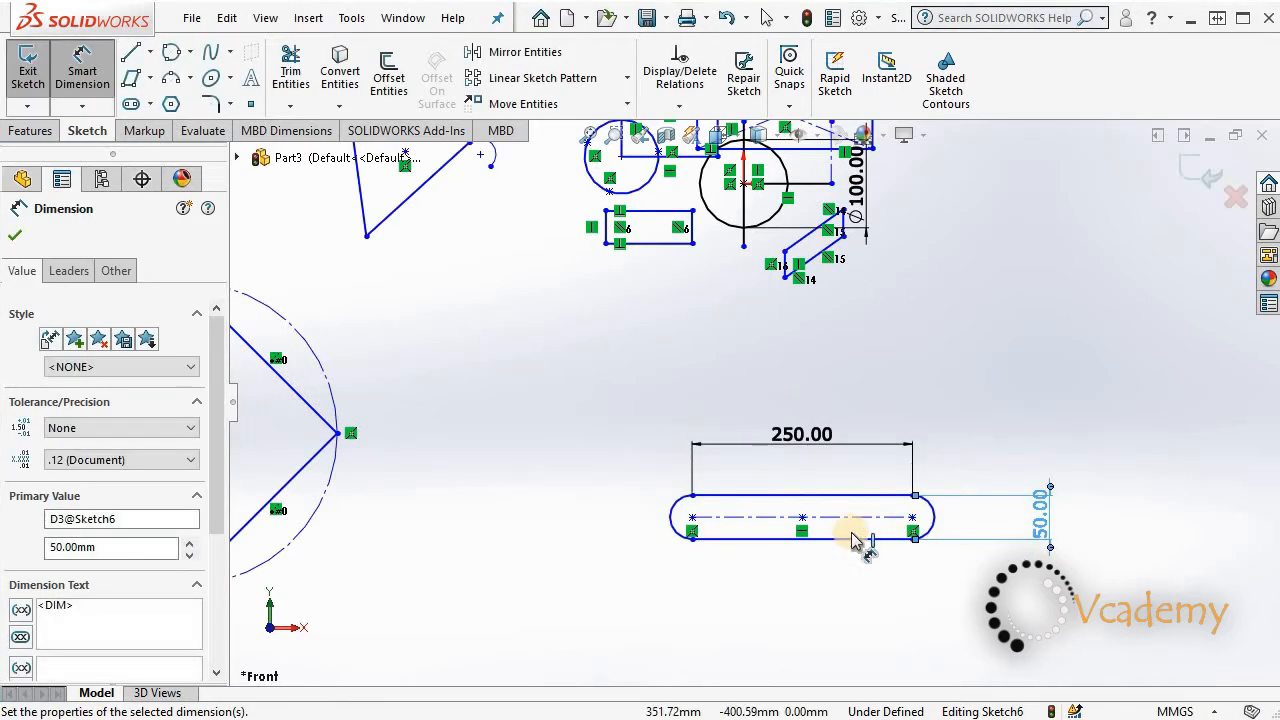
scroll(830, 532, "down", 2)
key("Escape")
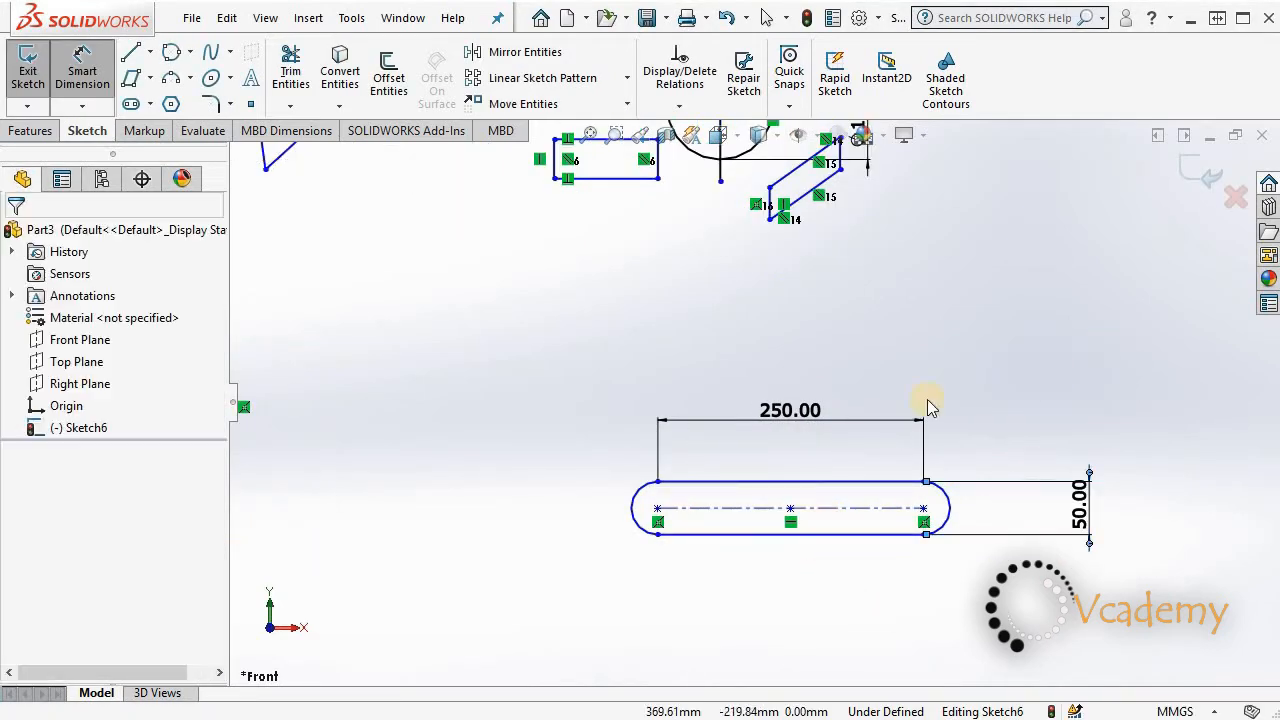
key("Escape")
Step: Draw a long horizontal centerpoint straight slot below and to the left of the polygon, its end centre directly below the polygon's centre
scroll(766, 408, "up", 5)
scroll(688, 470, "up", 4)
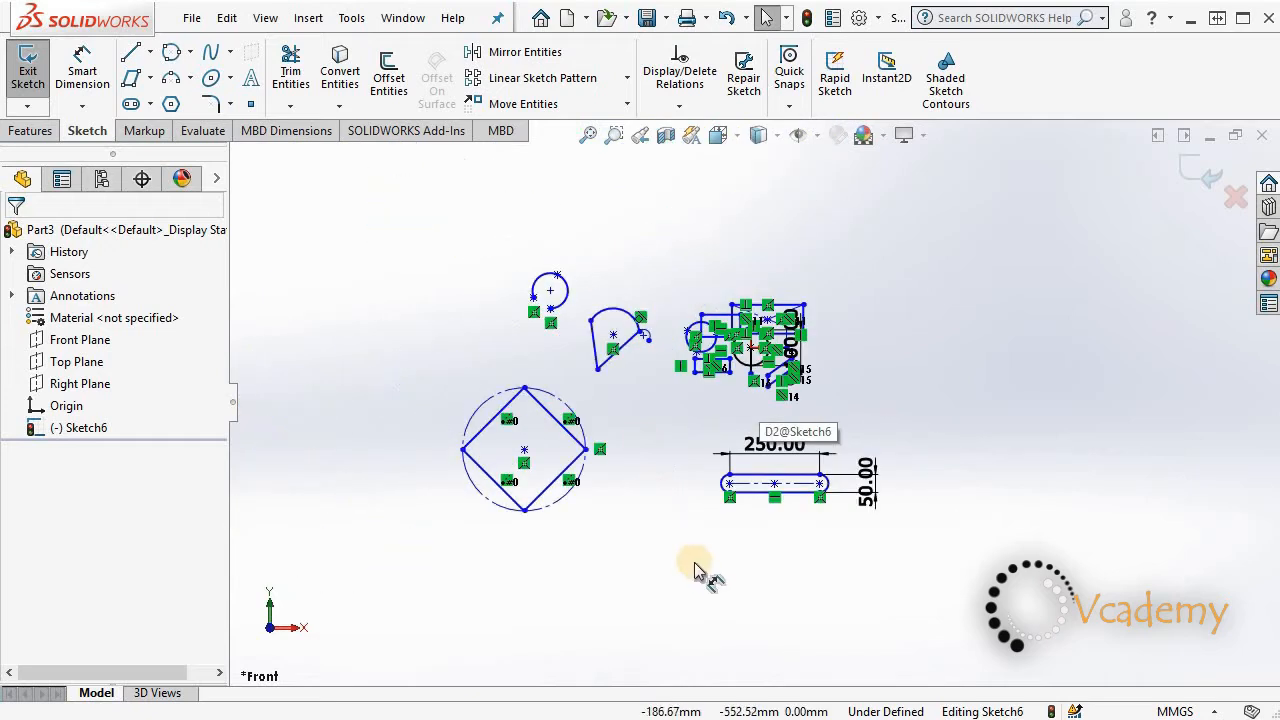
scroll(380, 550, "down", 2)
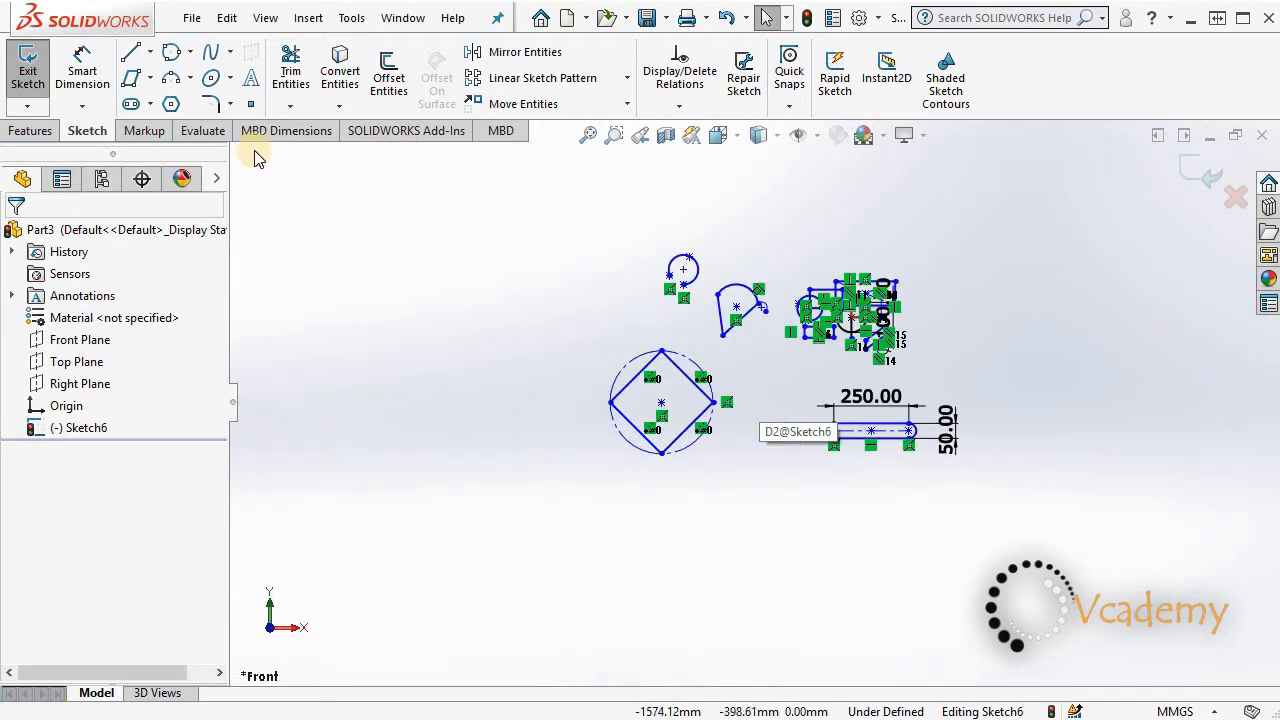
left_click(151, 109)
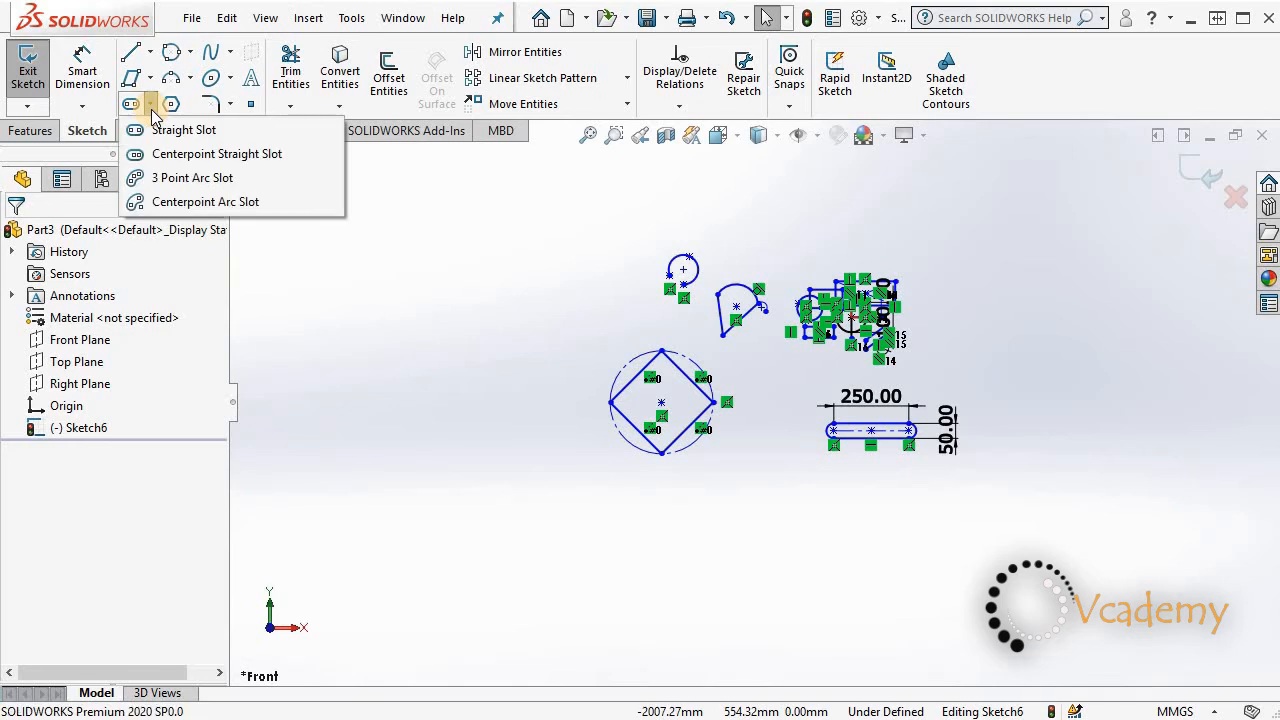
left_click(203, 156)
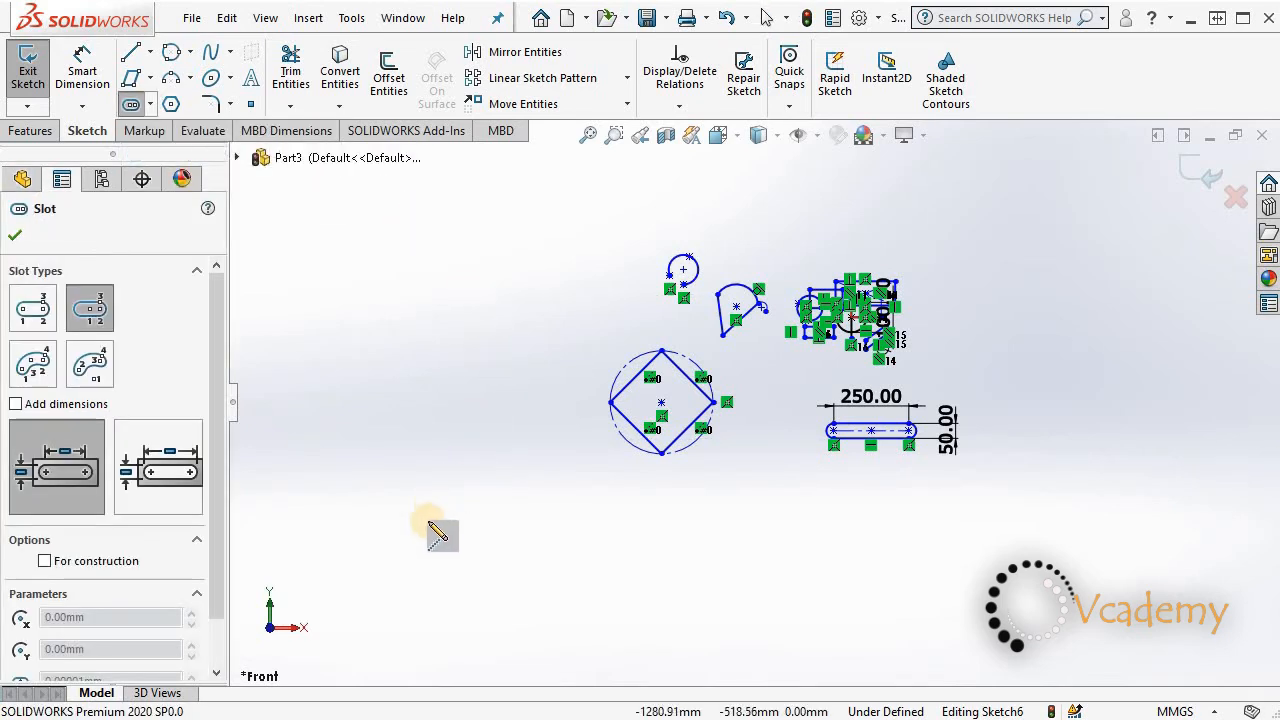
left_click(471, 547)
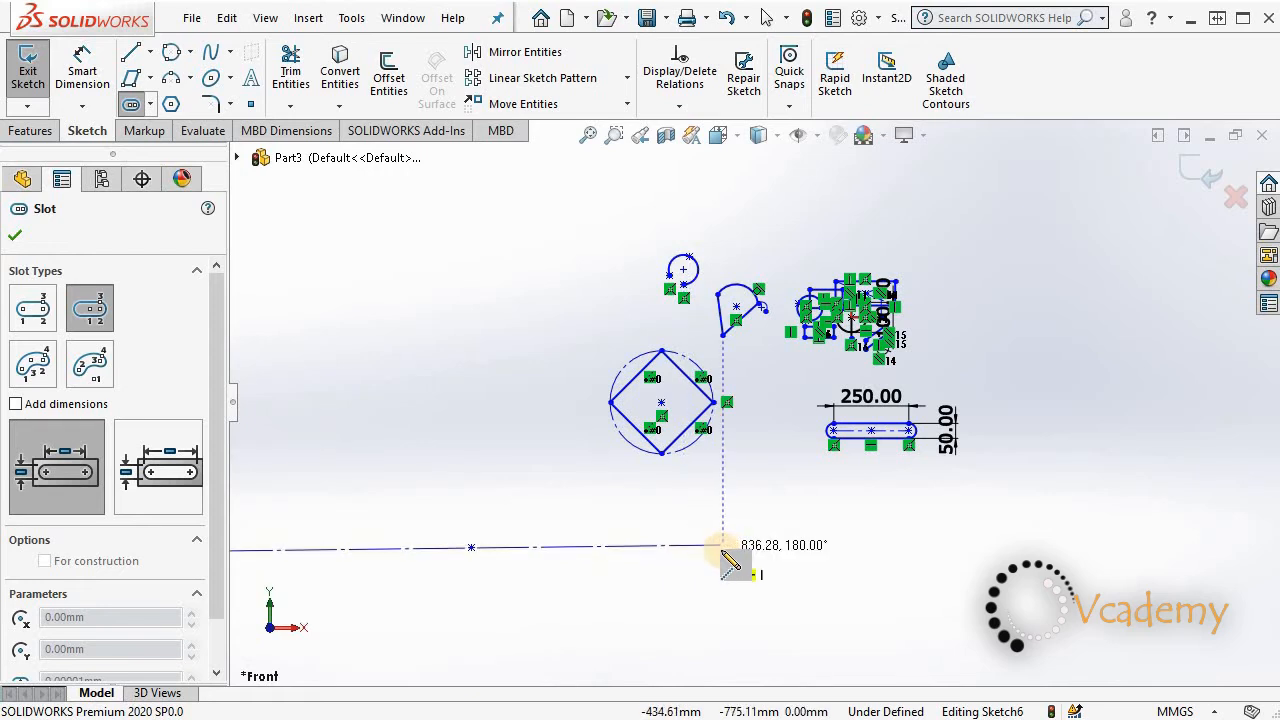
scroll(722, 550, "up", 2)
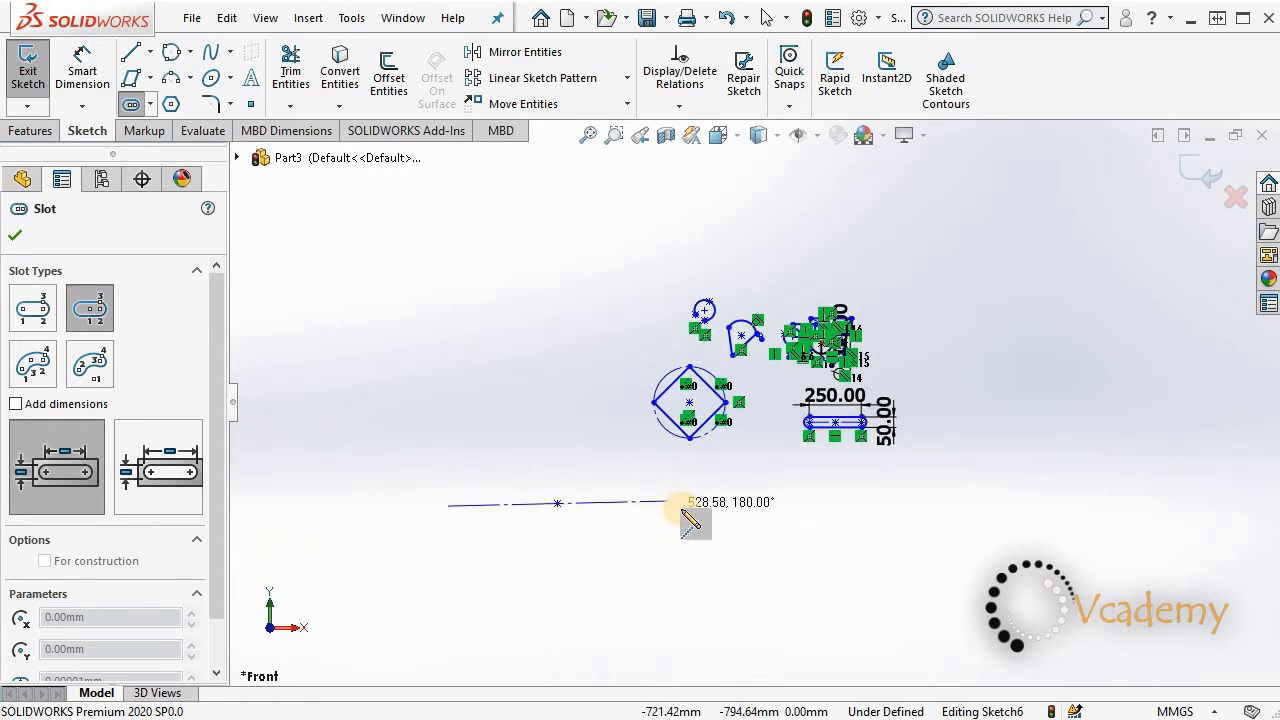
left_click(689, 503)
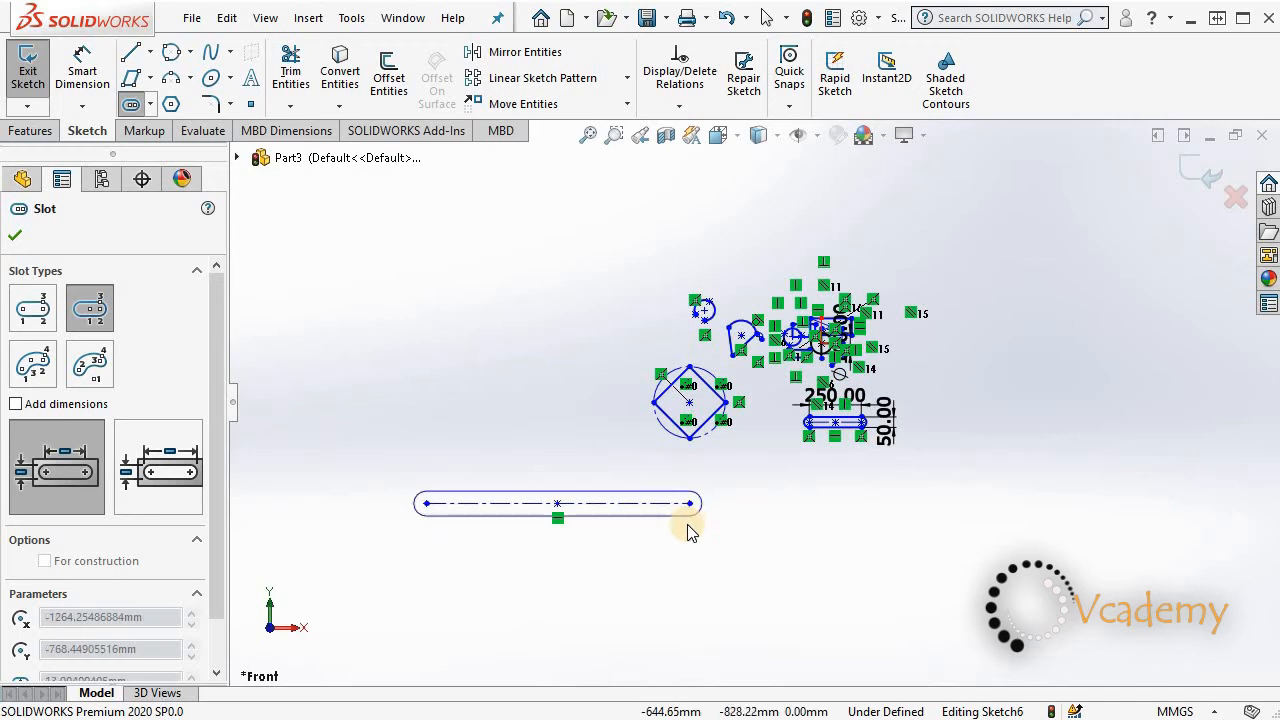
left_click(686, 526)
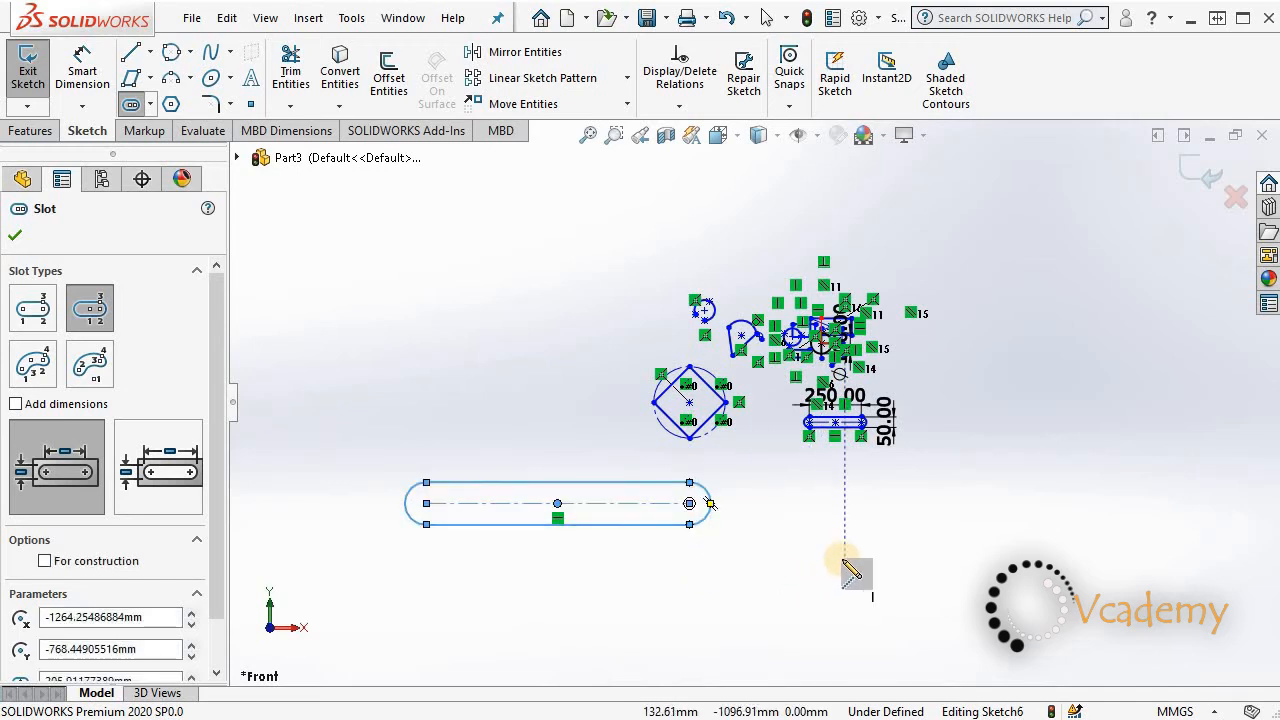
key("Escape")
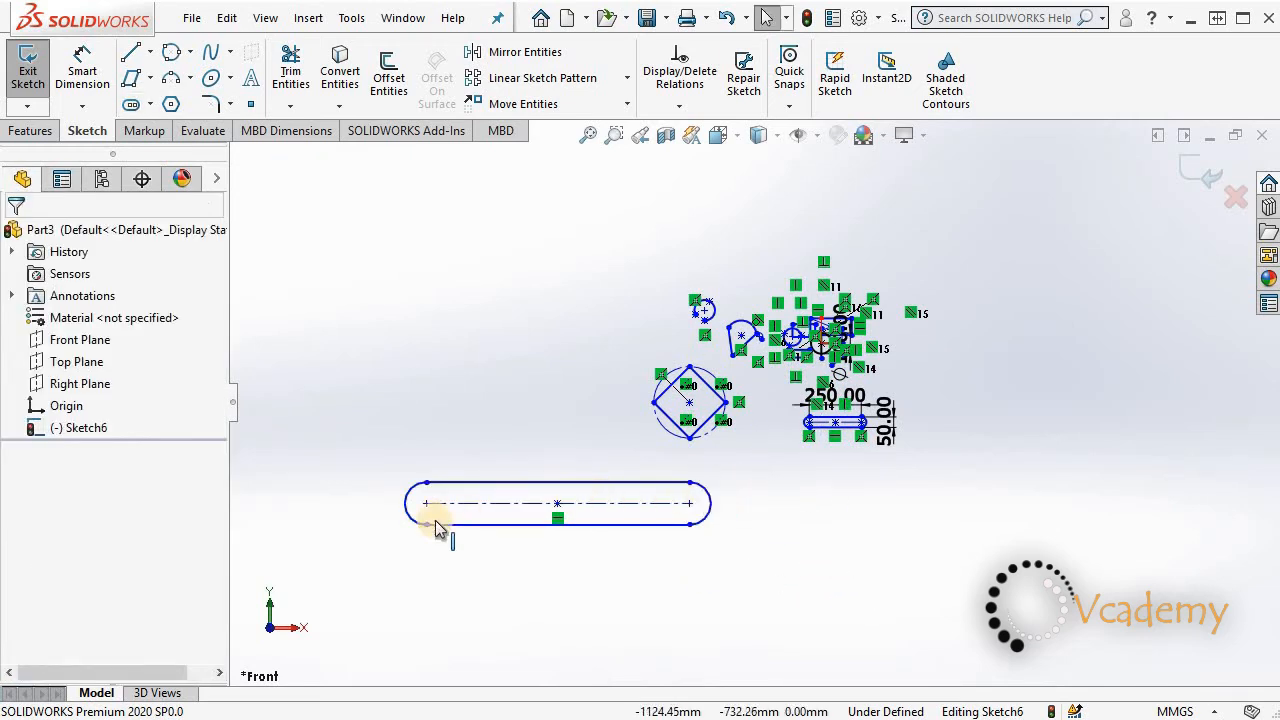
Step: Place two level sketch points above the new slot, about 791 mm apart, the right one directly above the slot's centre
scroll(360, 512, "down", 1)
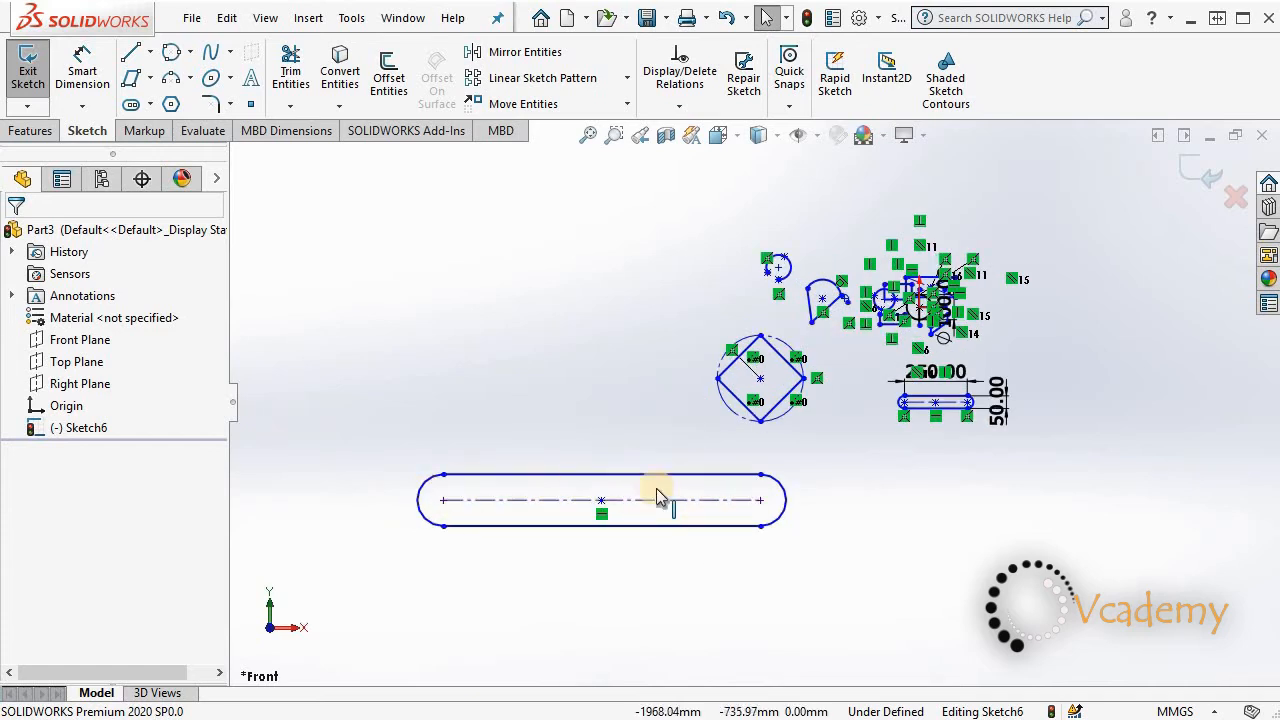
left_click(251, 104)
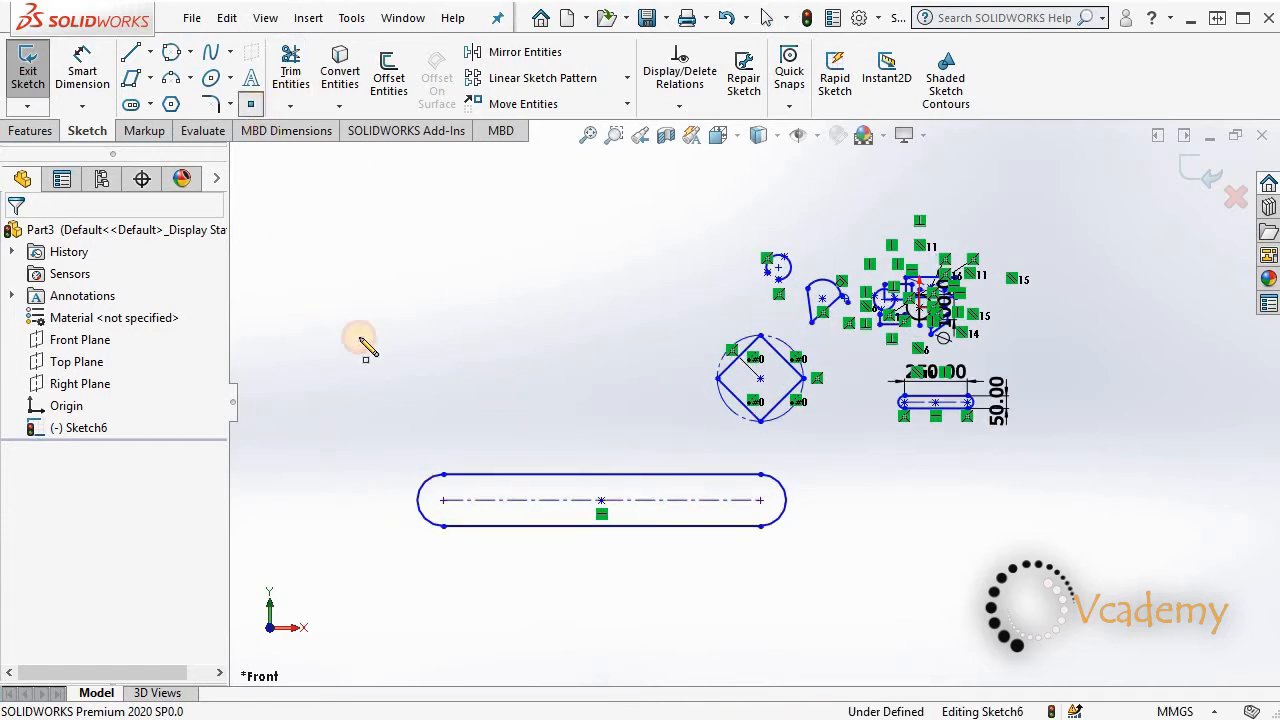
left_click(403, 349)
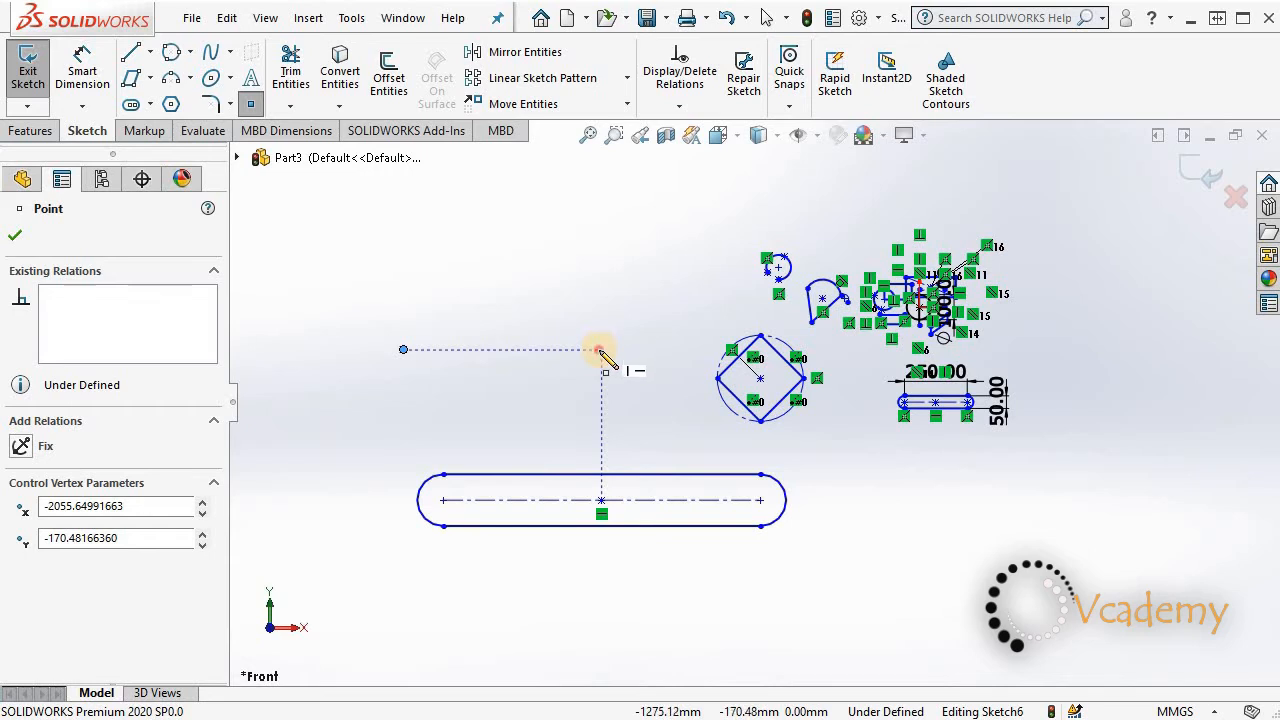
left_click(600, 350)
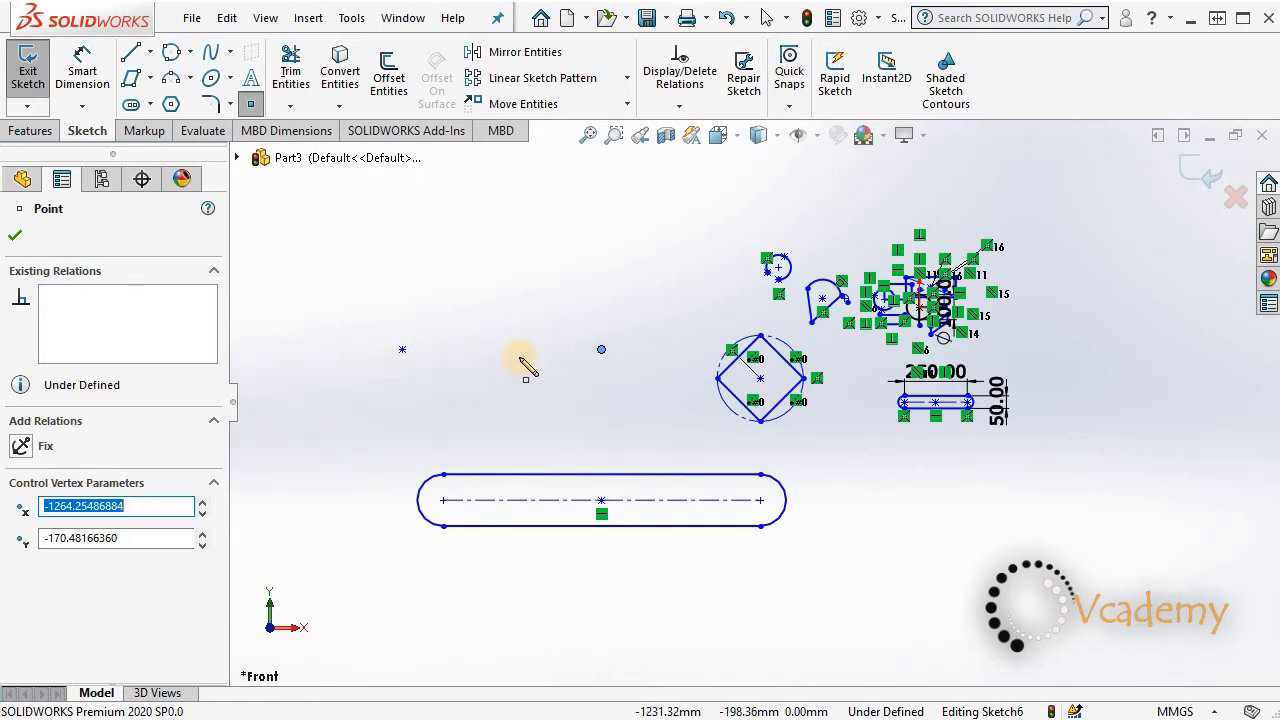
Step: Draw a second centerpoint straight slot centred on the left point, with its end centre on the right point
left_click(131, 104)
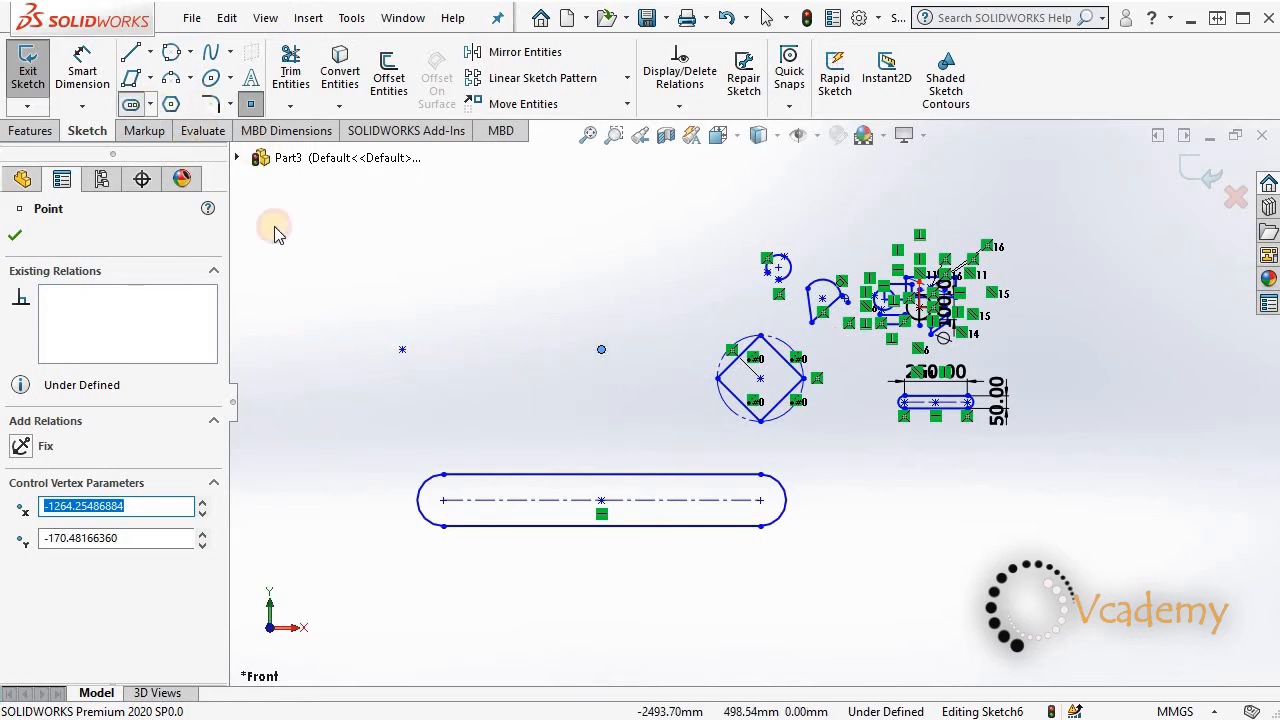
left_click(403, 350)
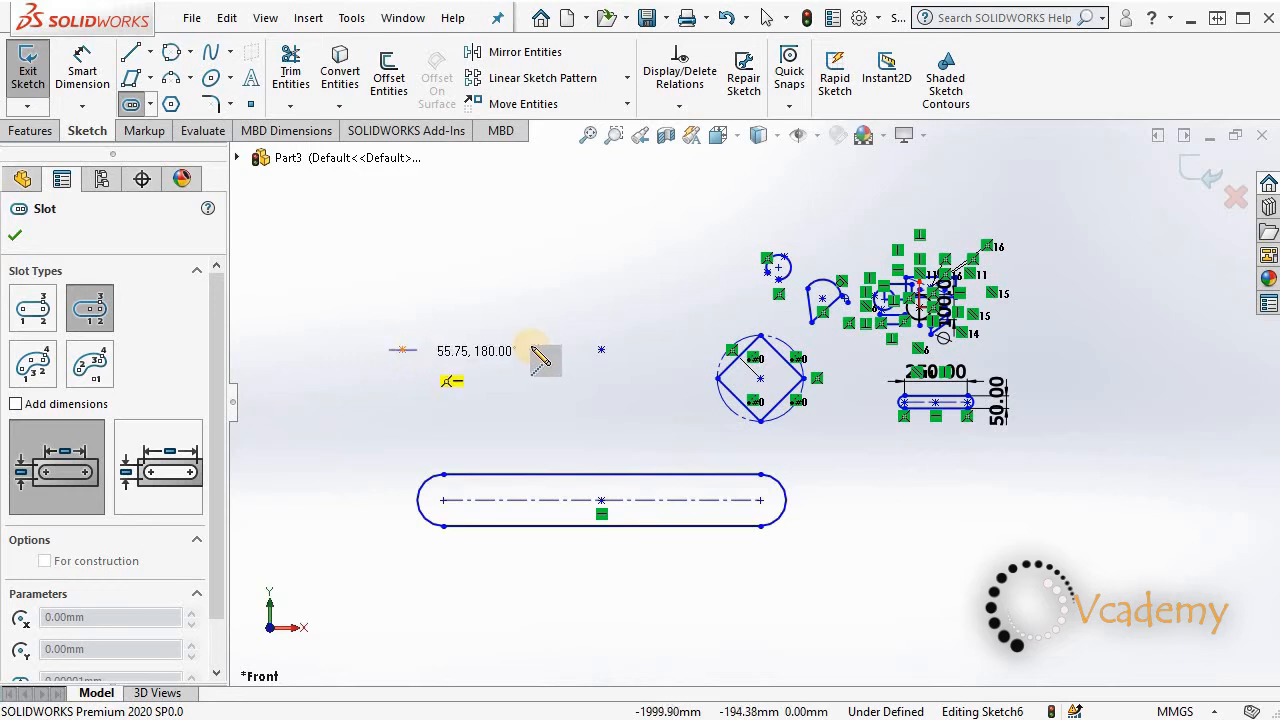
left_click(601, 349)
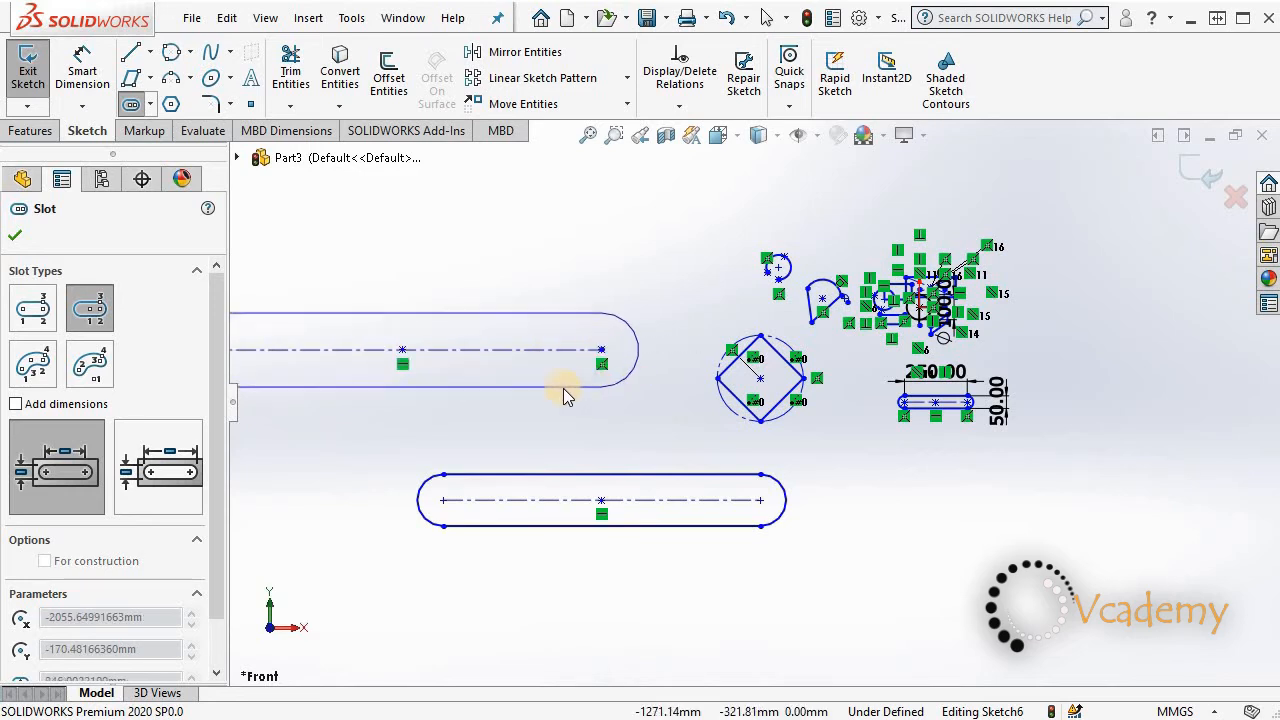
left_click(376, 402)
scroll(429, 366, "down", 2)
key("Escape")
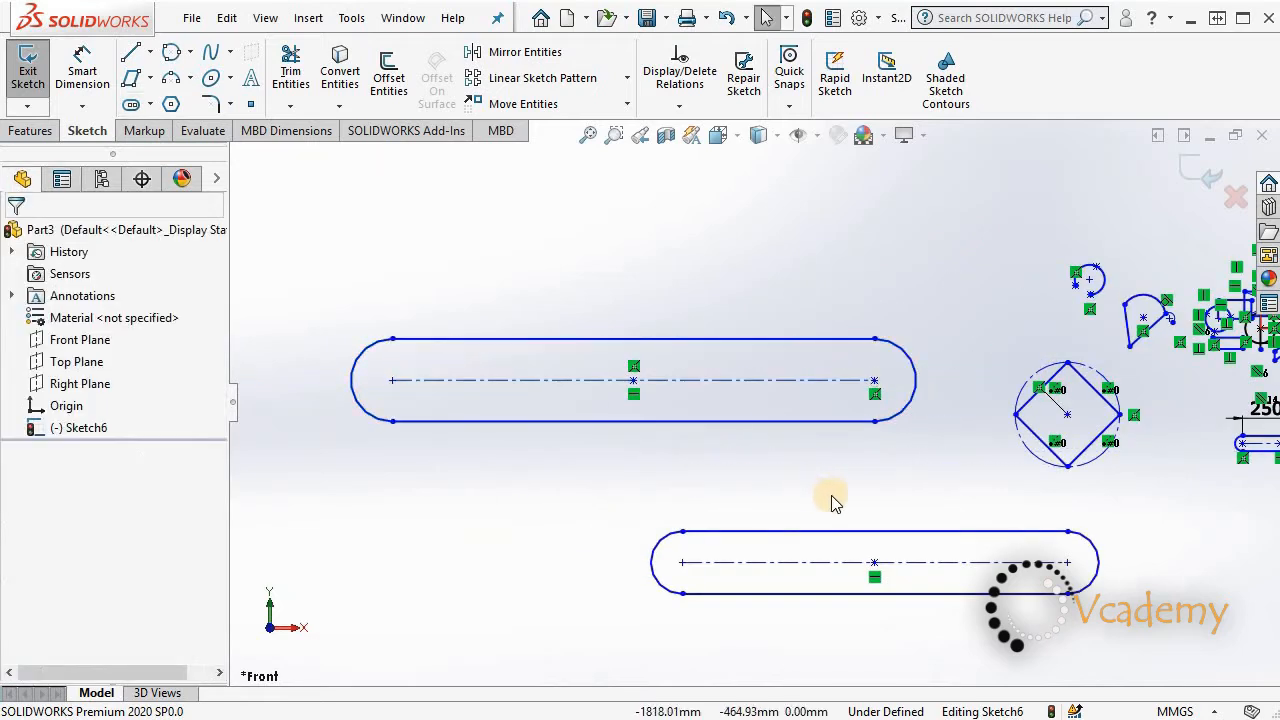
scroll(860, 474, "up", 6)
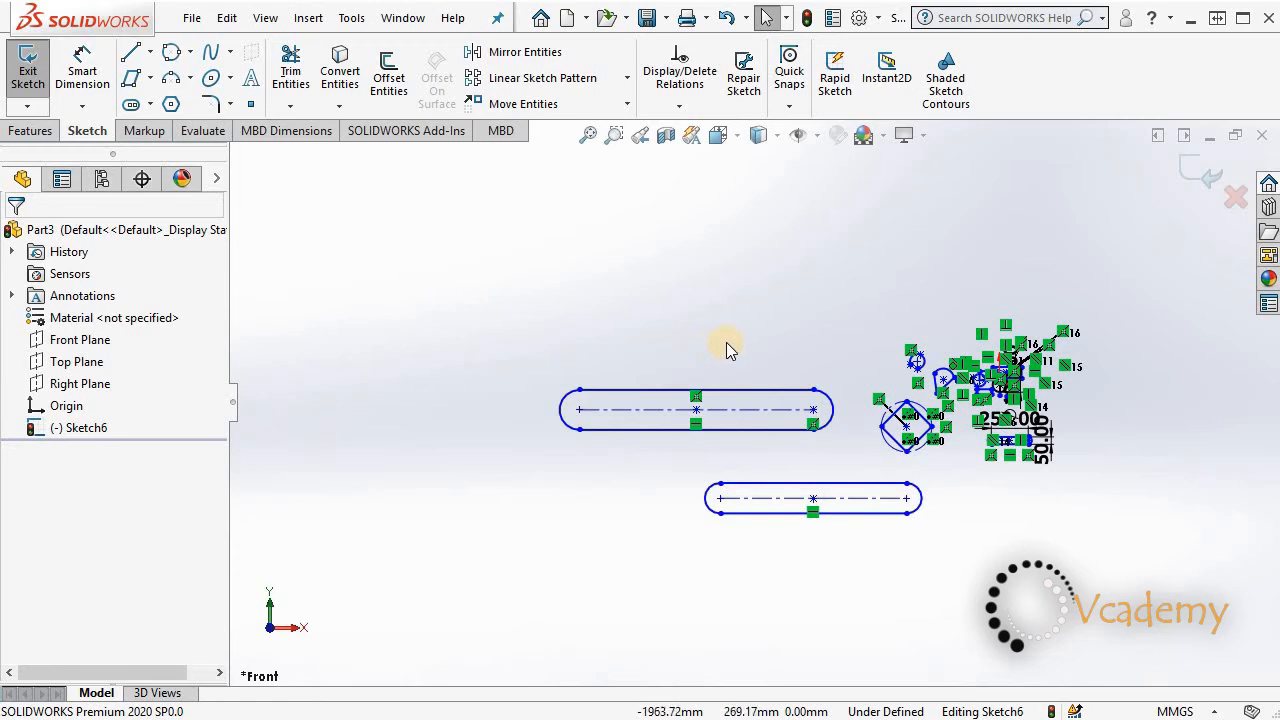
Step: Draw a freehand 3 point arc slot to the left of the straight slots, wrapping most of a circle with its gap at the upper left
scroll(735, 345, "up", 2)
scroll(591, 318, "down", 2)
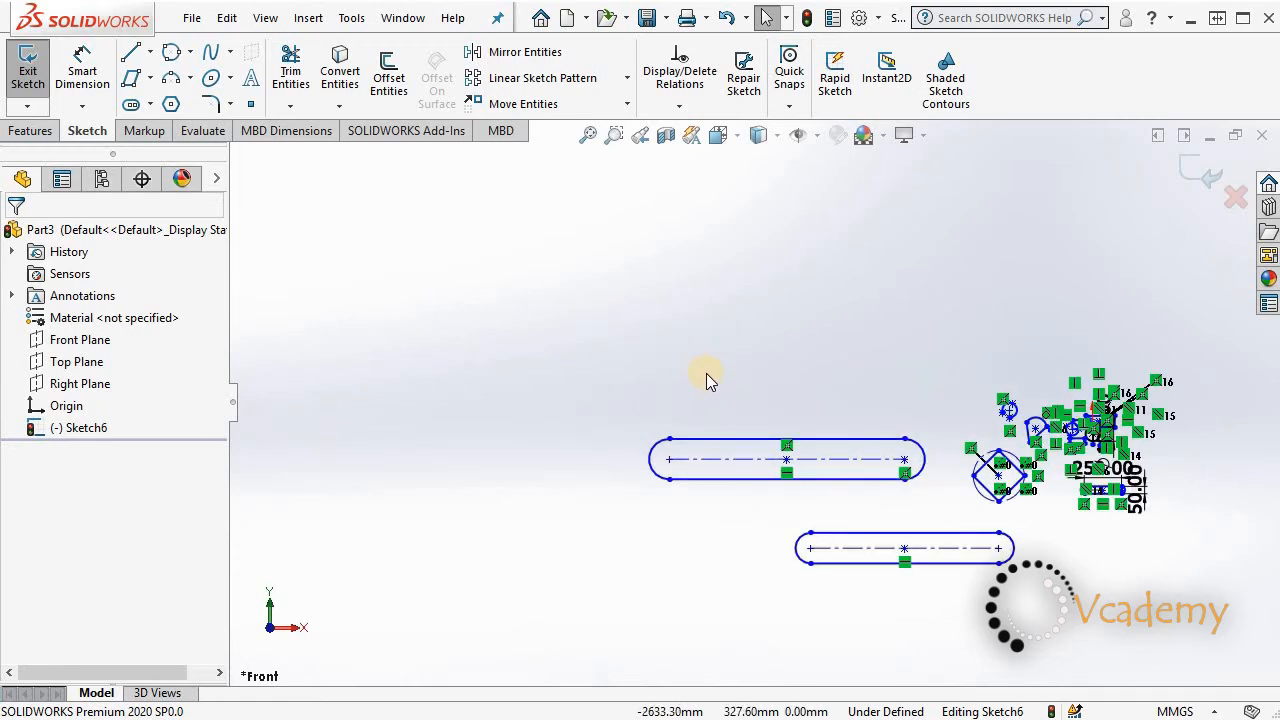
left_click(150, 106)
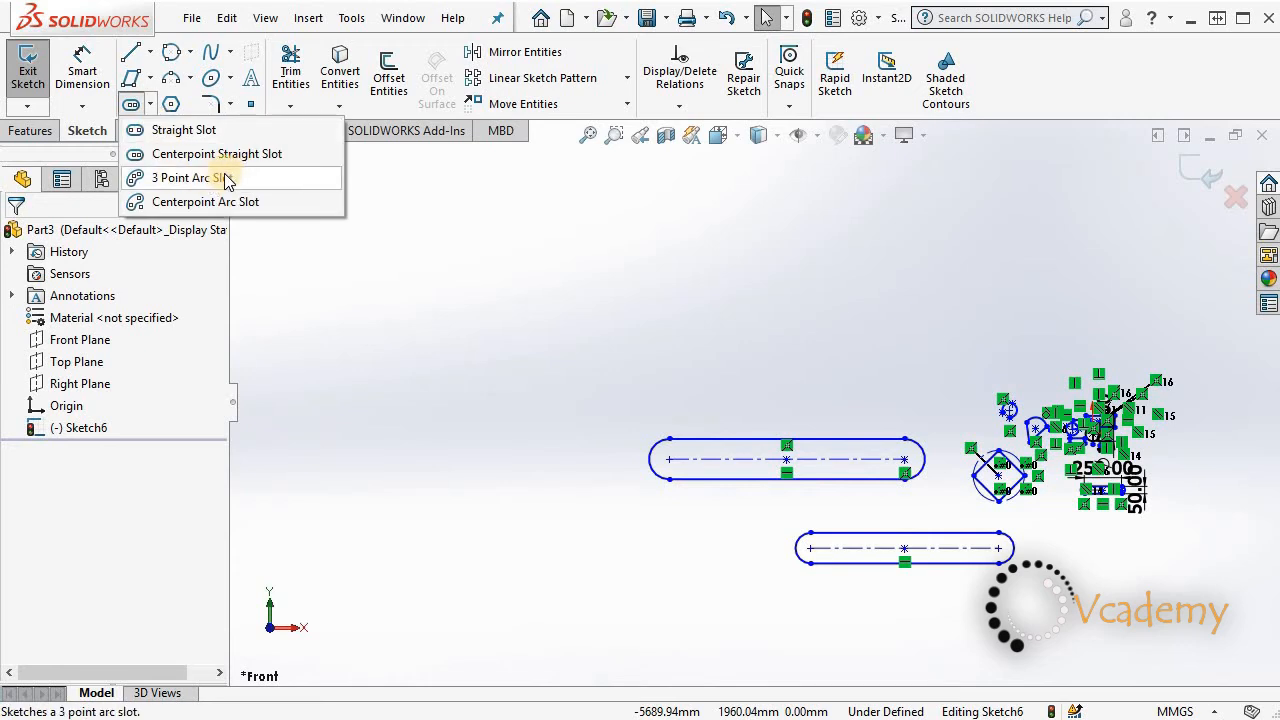
left_click(200, 178)
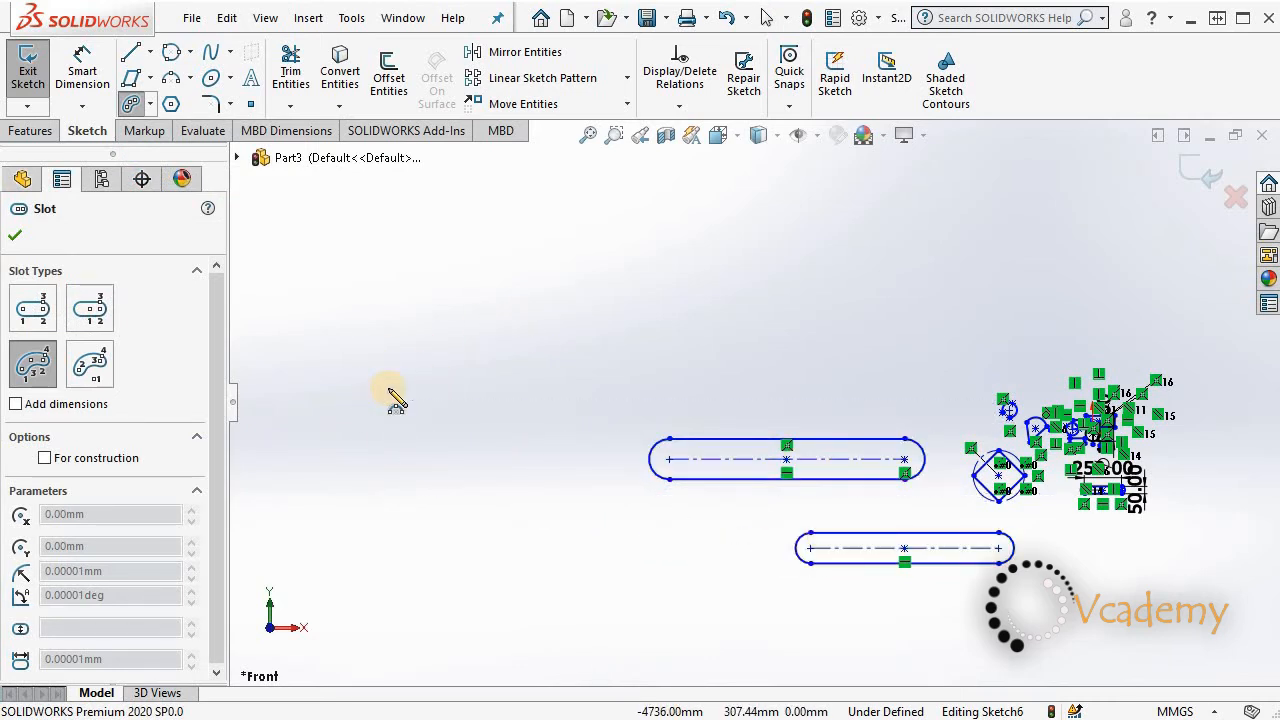
left_click(387, 358)
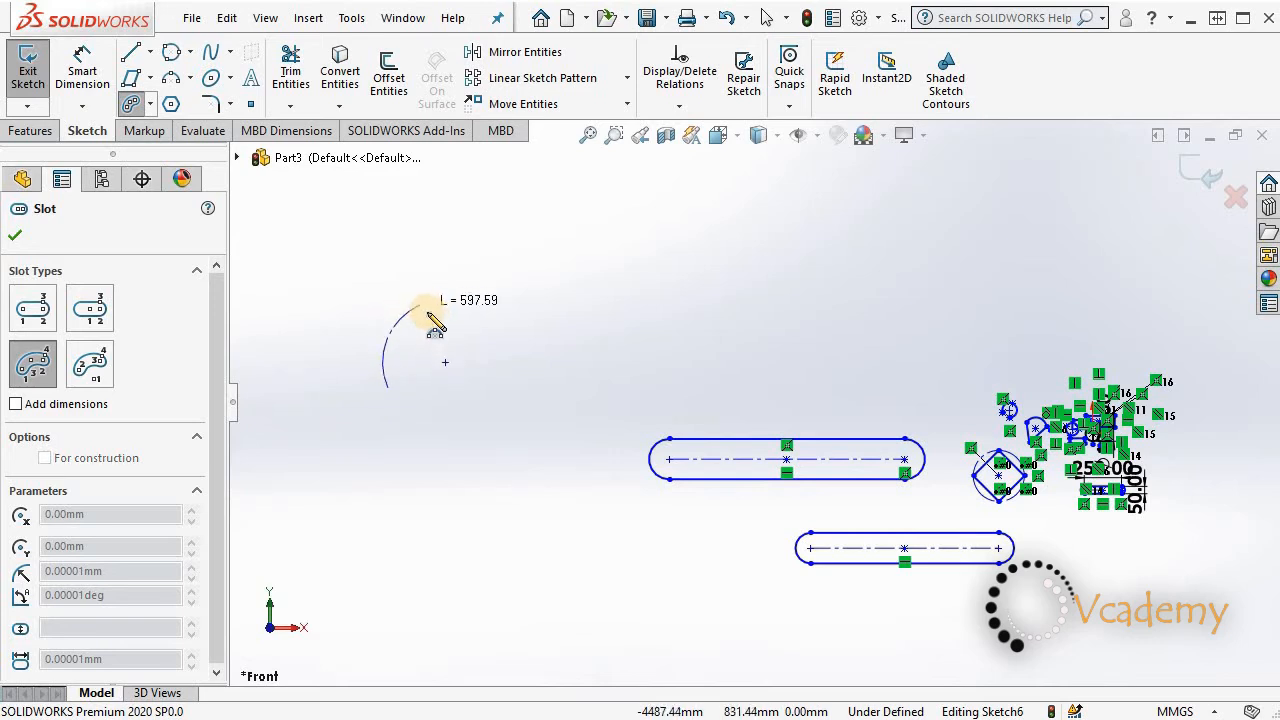
left_click(451, 308)
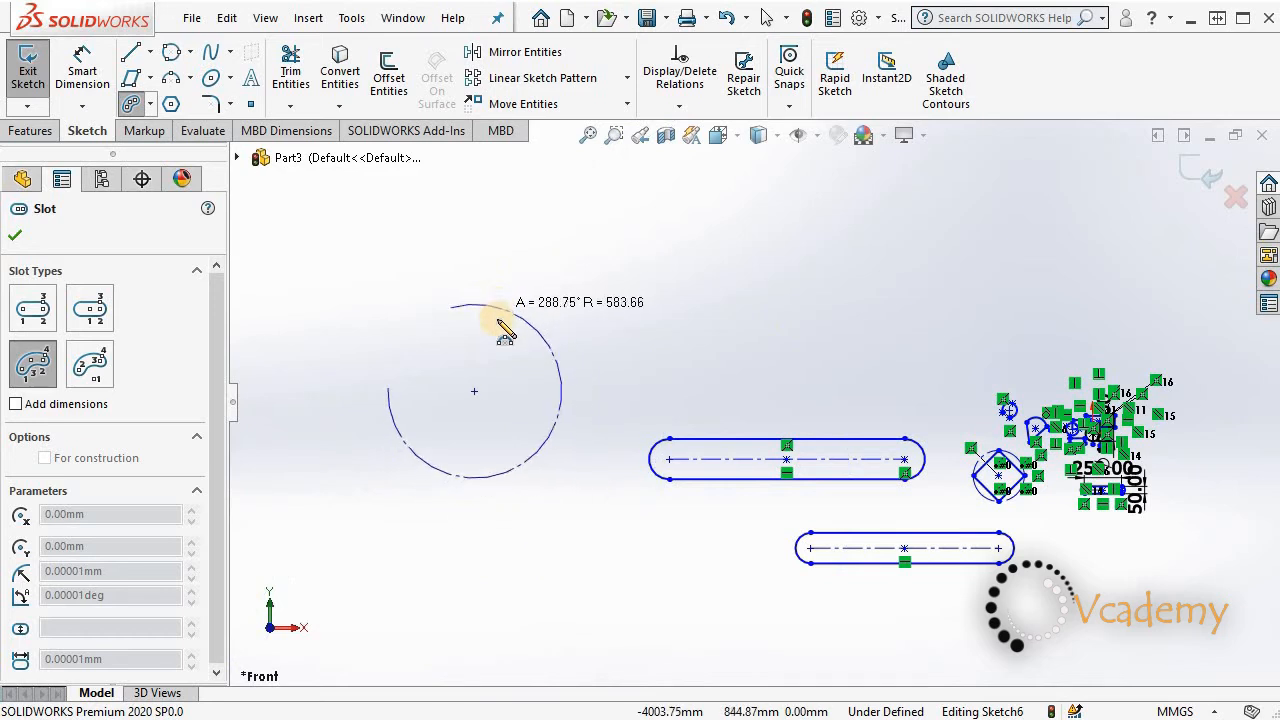
left_click(507, 315)
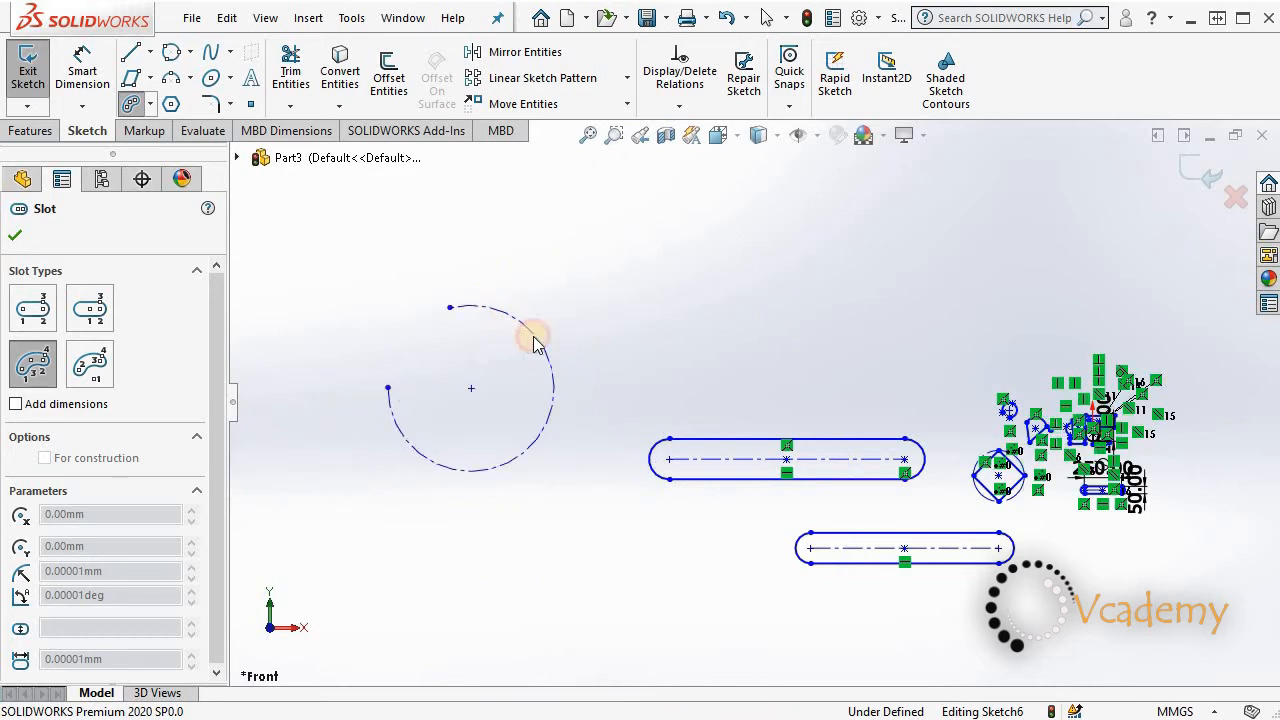
left_click(581, 386)
key("Escape")
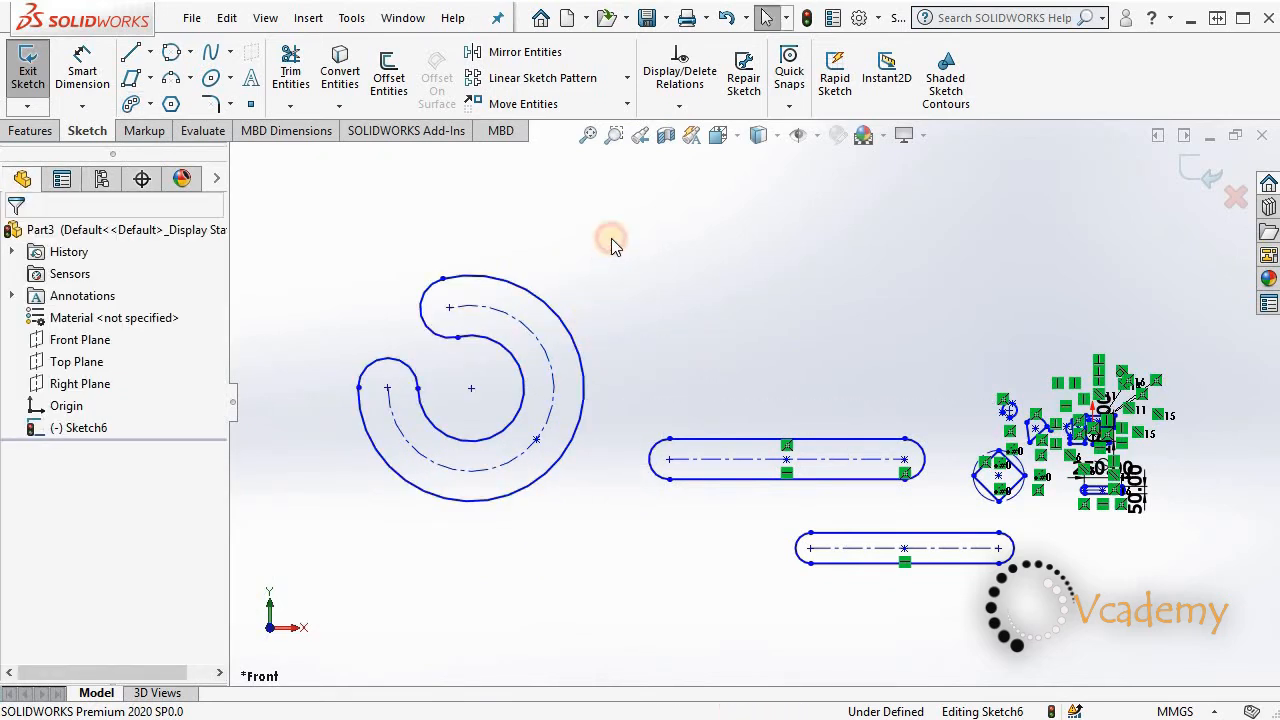
Step: Place three sketch points in a triangle above the larger centerpoint straight slot and leave the Point tool
left_click(250, 105)
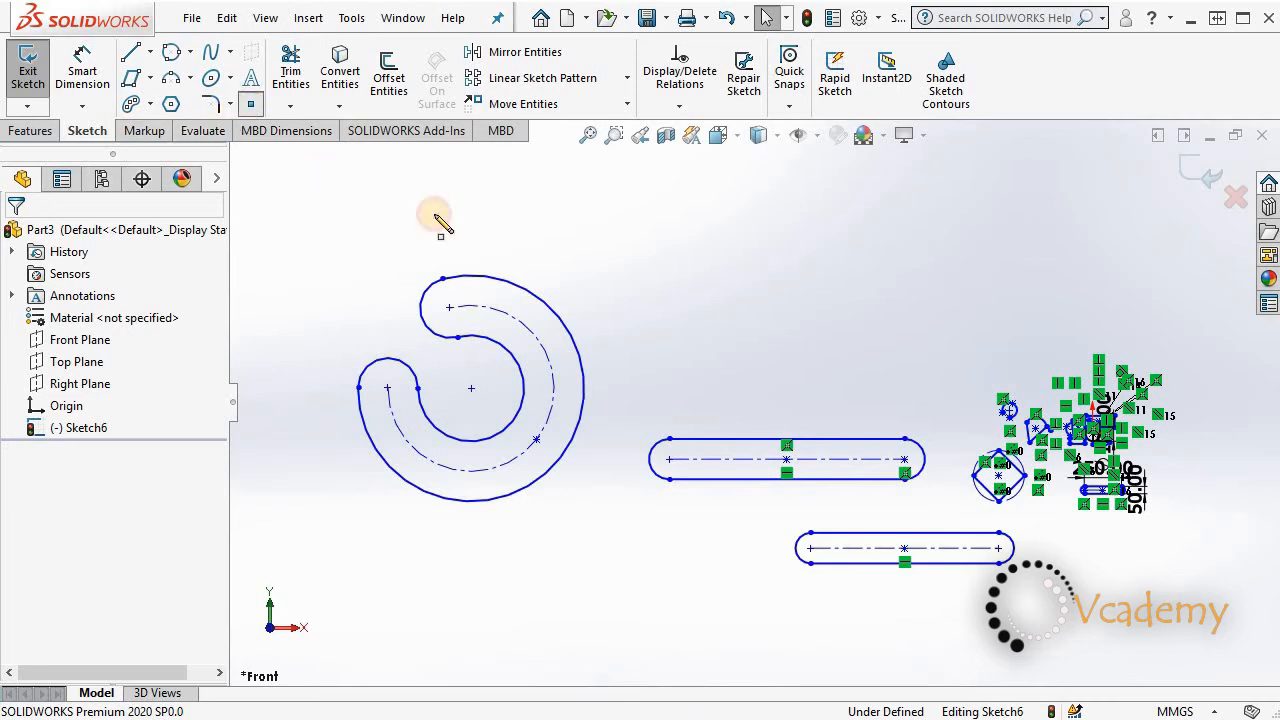
left_click(751, 218)
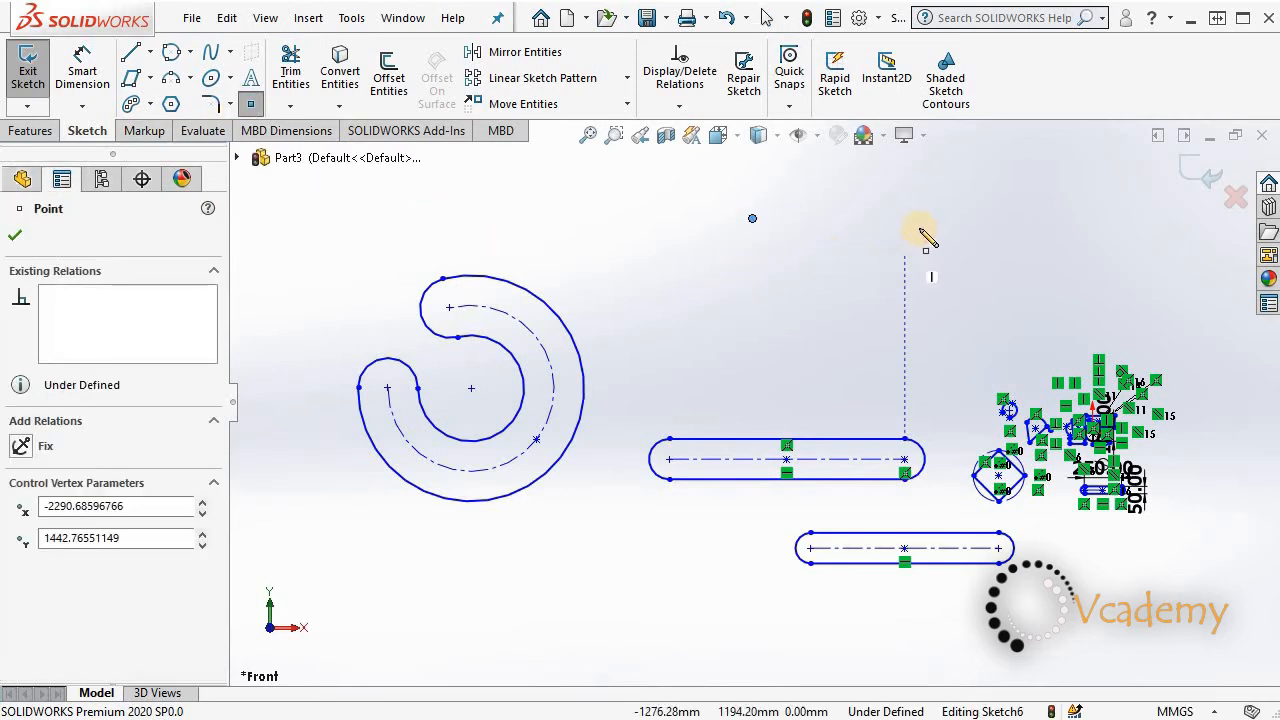
left_click(812, 308)
scroll(860, 280, "down", 4)
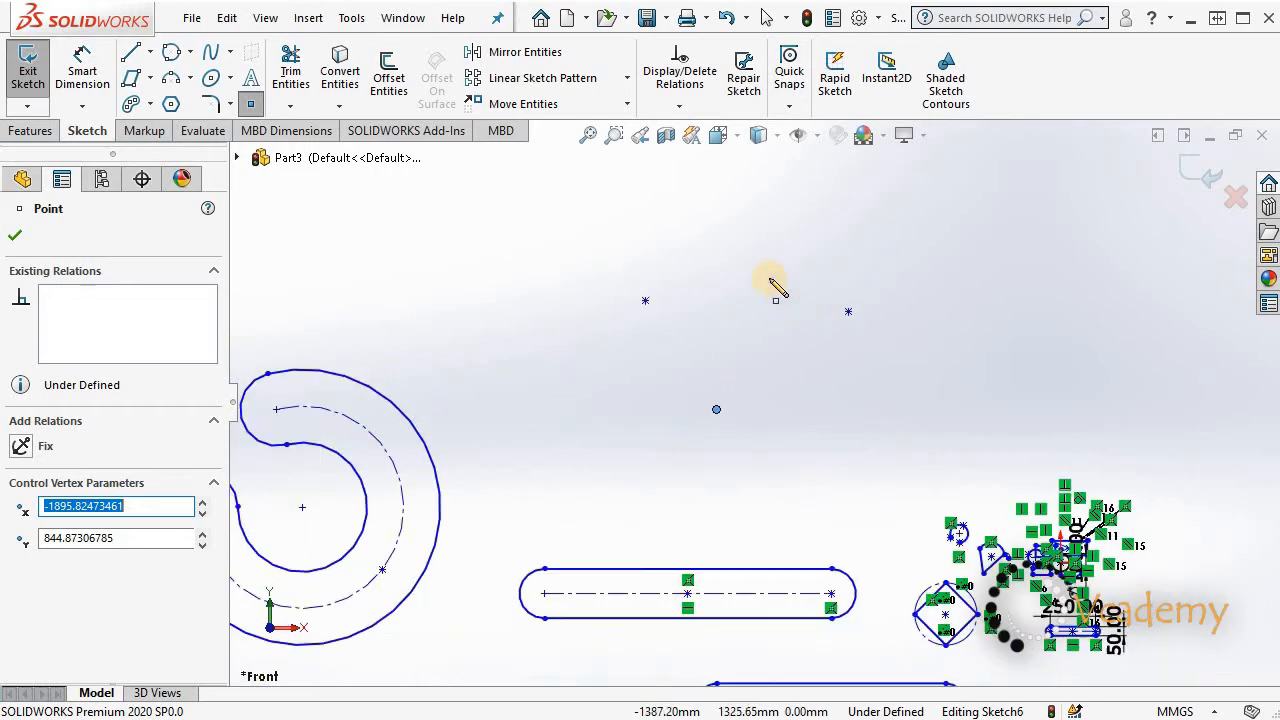
key("Escape")
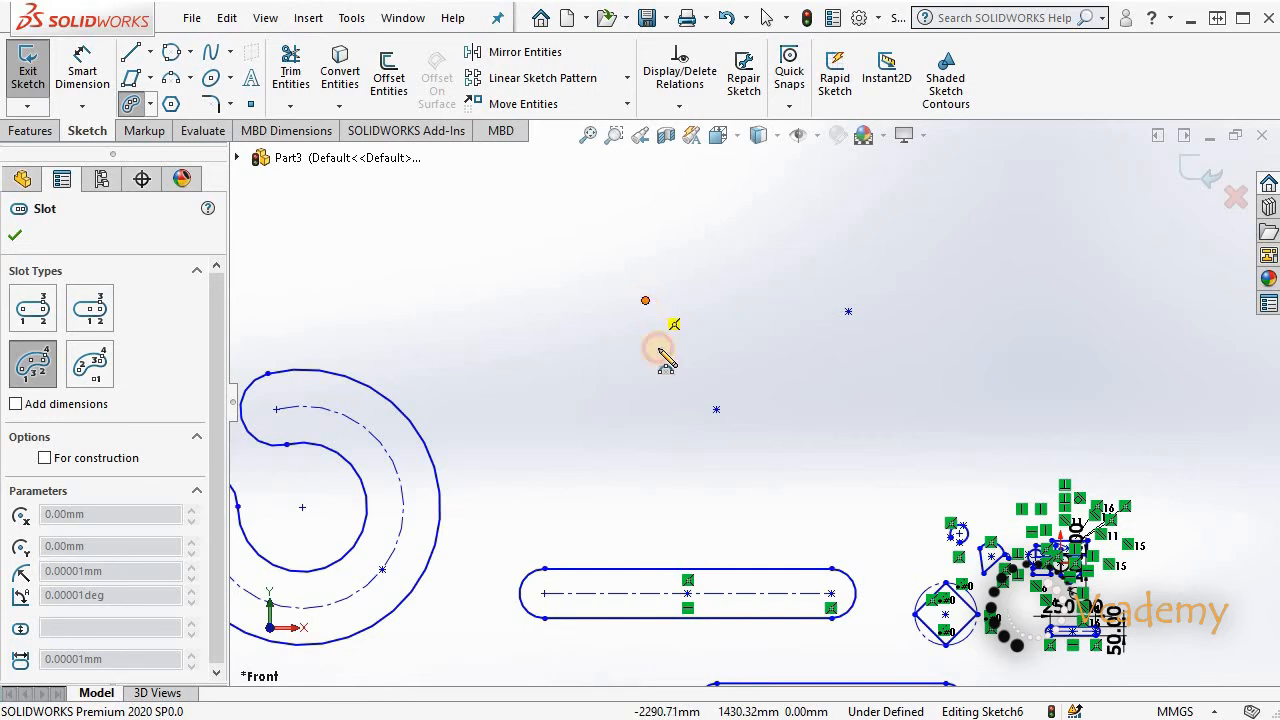
Step: Draw a 3 point arc slot ending on the upper-left and lower points and passing through the right point, about 397 mm wide
left_click(716, 409)
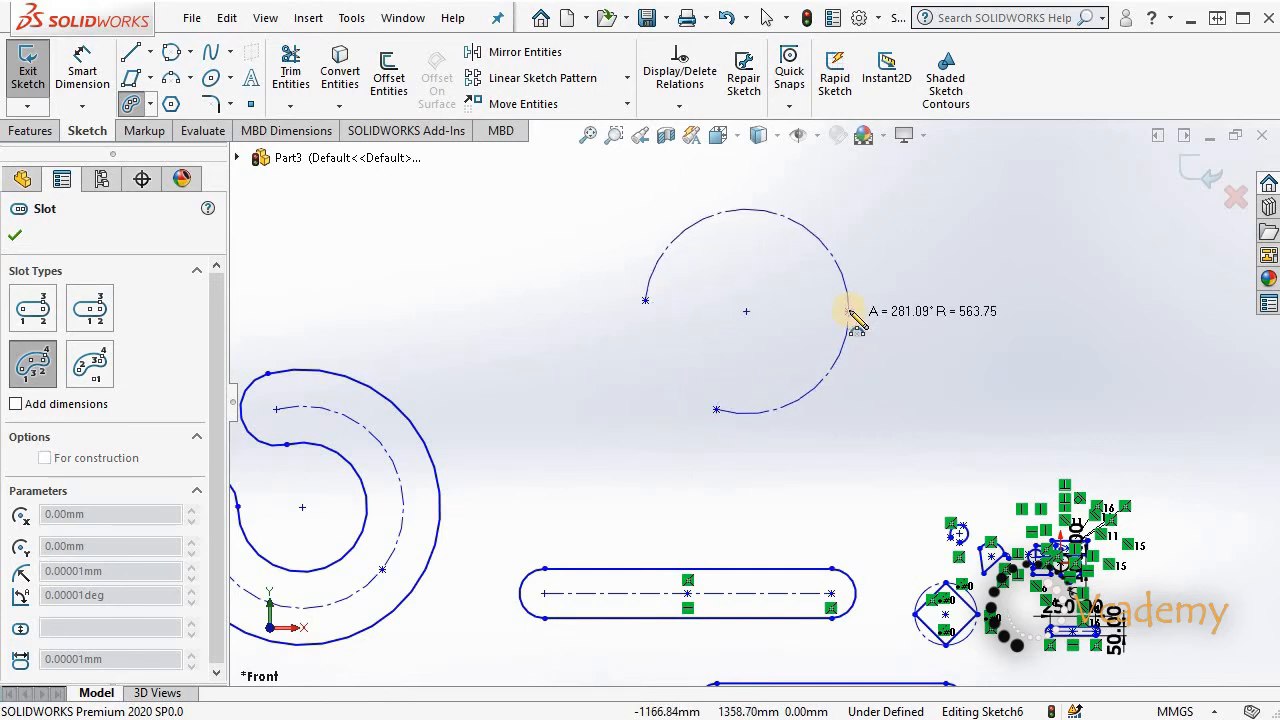
left_click(848, 311)
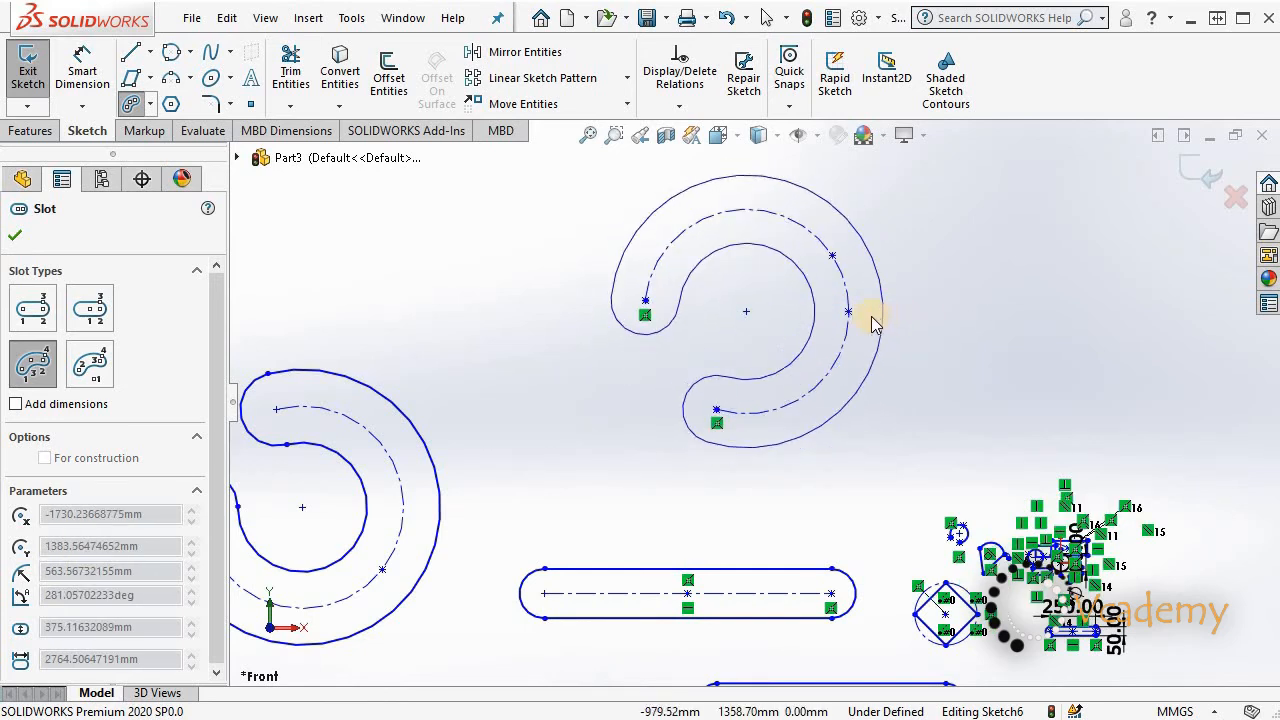
left_click(872, 326)
left_click(886, 321)
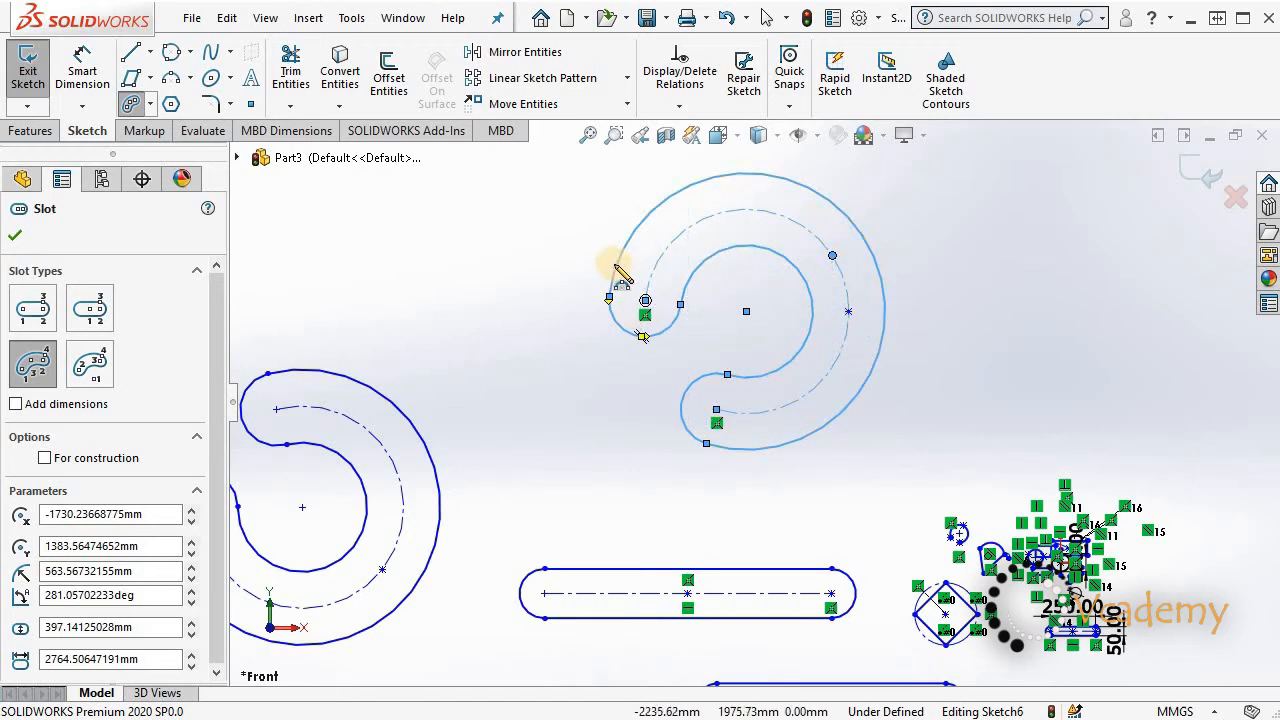
key("Escape")
key("f")
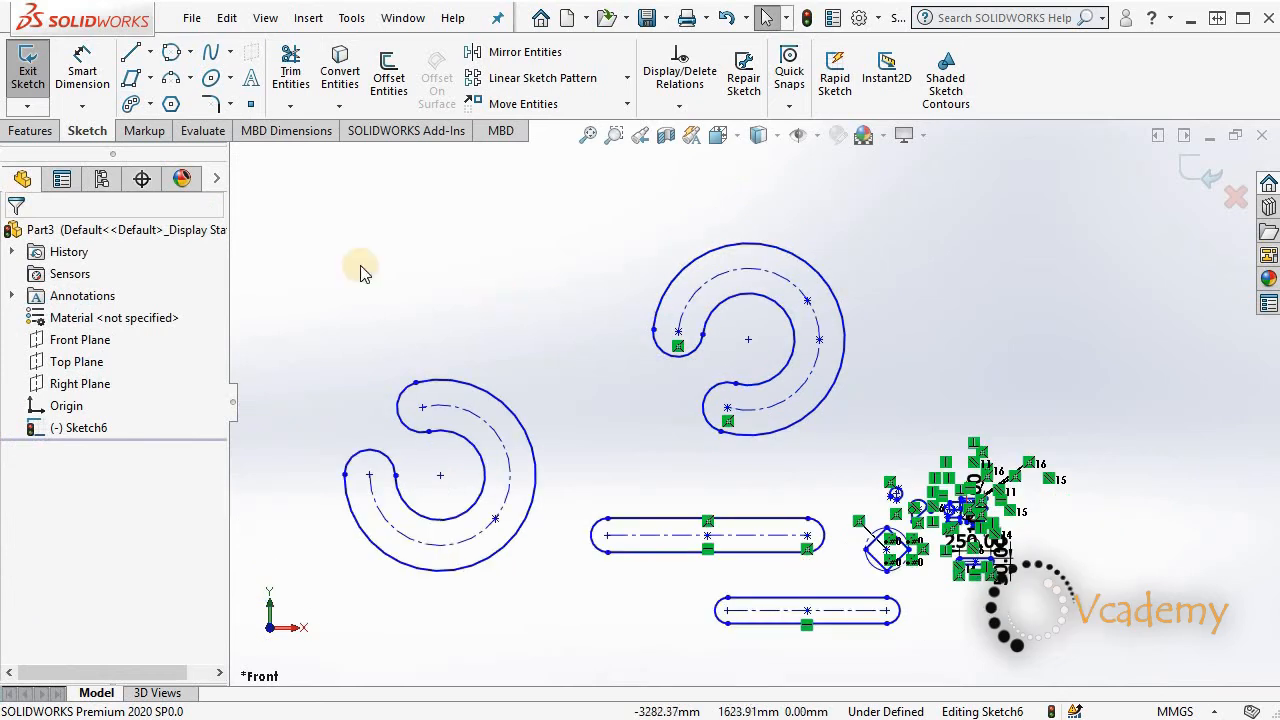
left_click(150, 104)
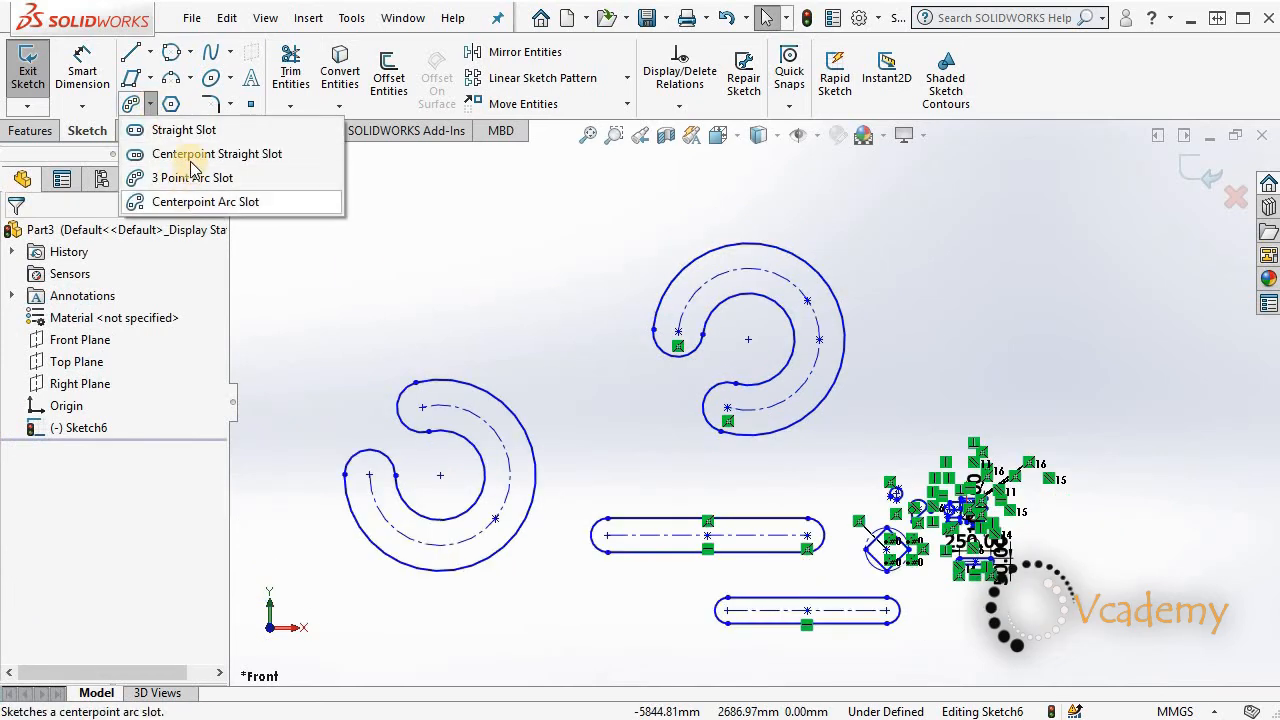
left_click(252, 204)
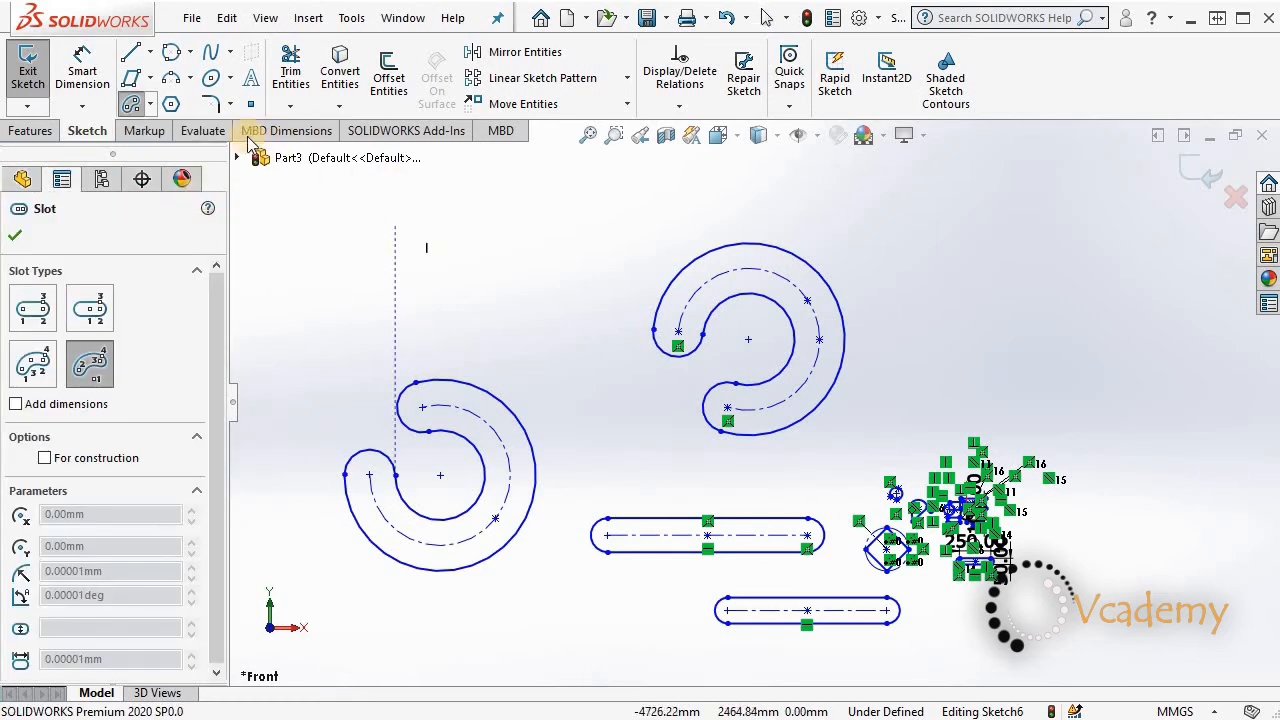
key("Escape")
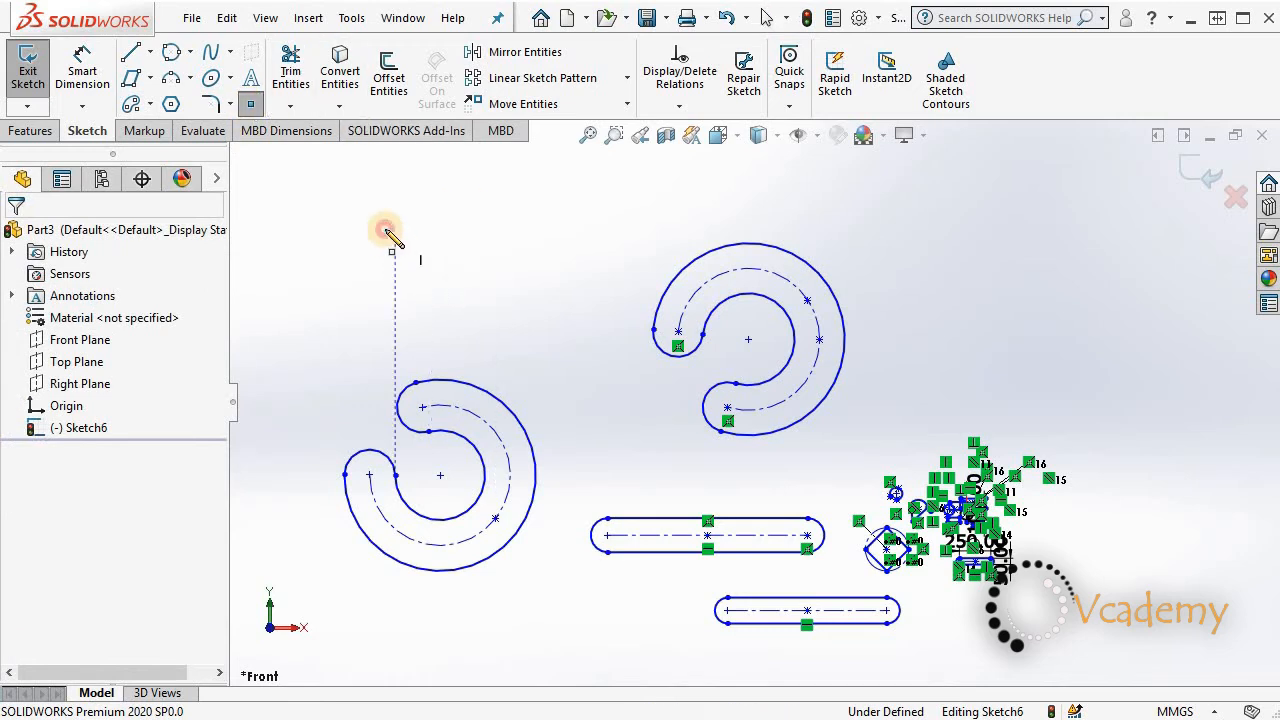
Step: Place three sketch points in a triangle above the first 3 point arc slot
left_click(384, 228)
left_click(495, 185)
left_click(534, 279)
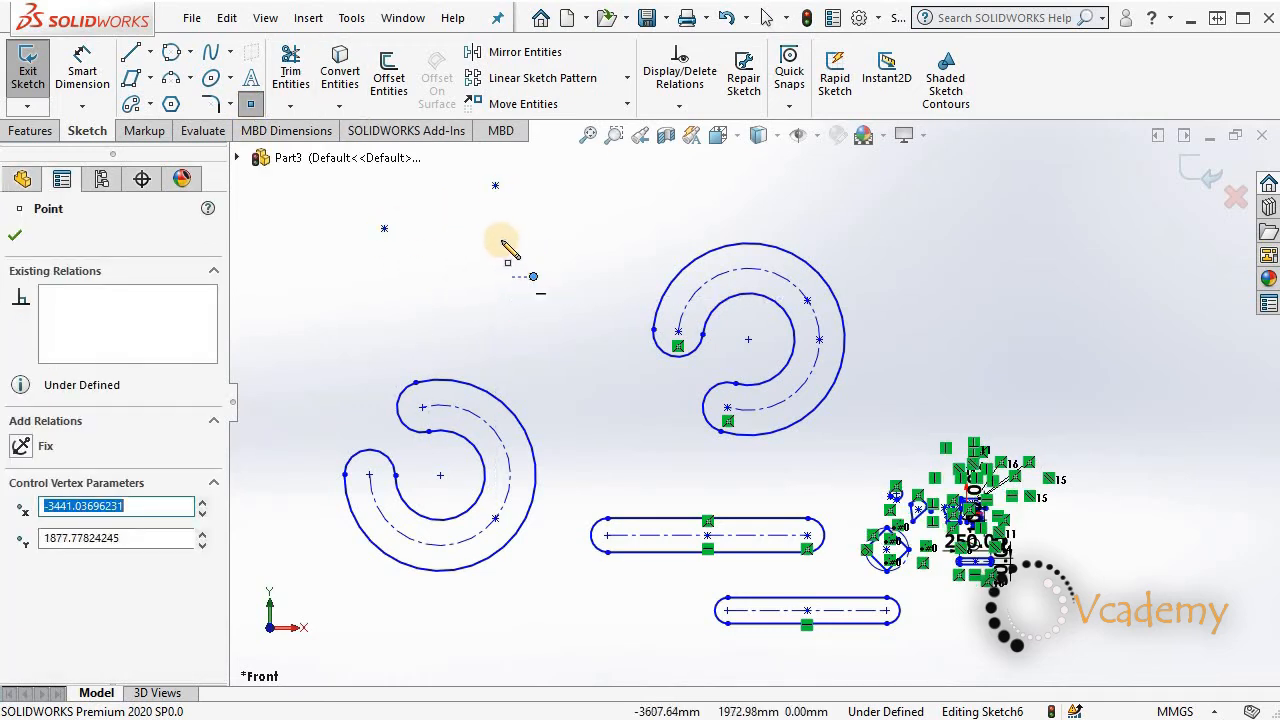
Step: Draw a centerpoint arc slot centred on the left point and starting at the upper point, spanning about 320° and about 472 mm wide
key("f")
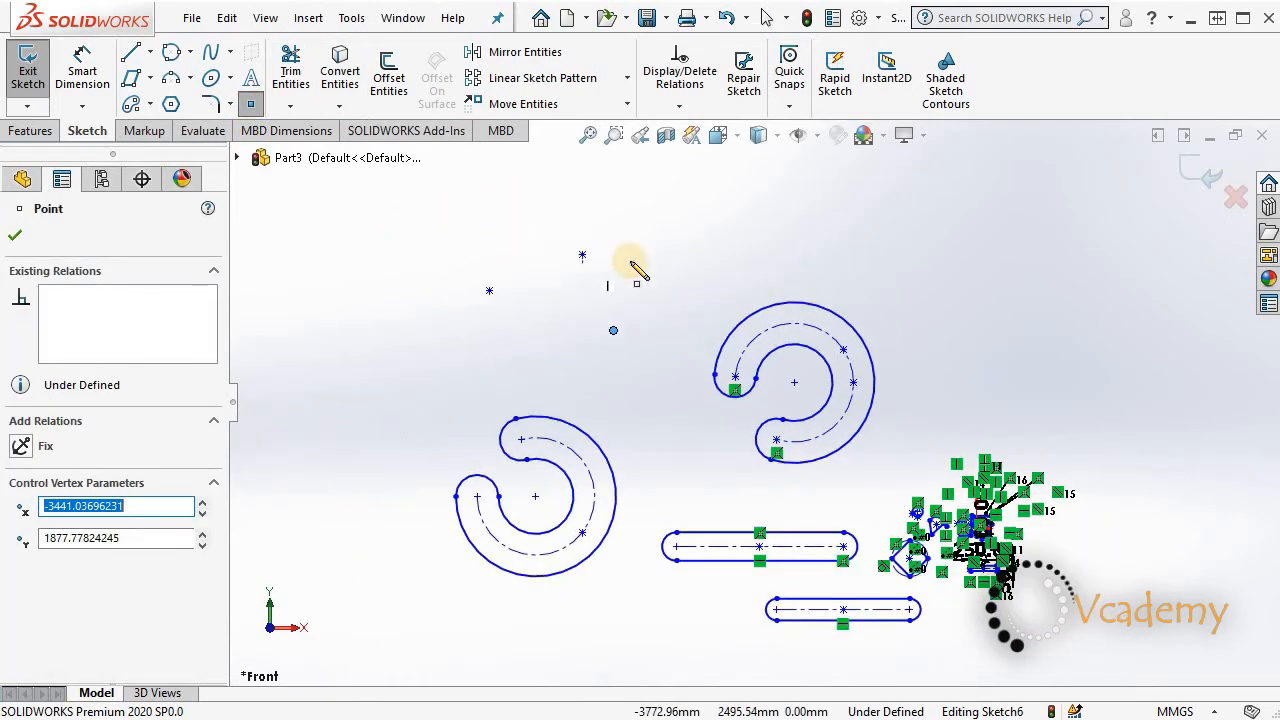
left_click(150, 104)
left_click(188, 202)
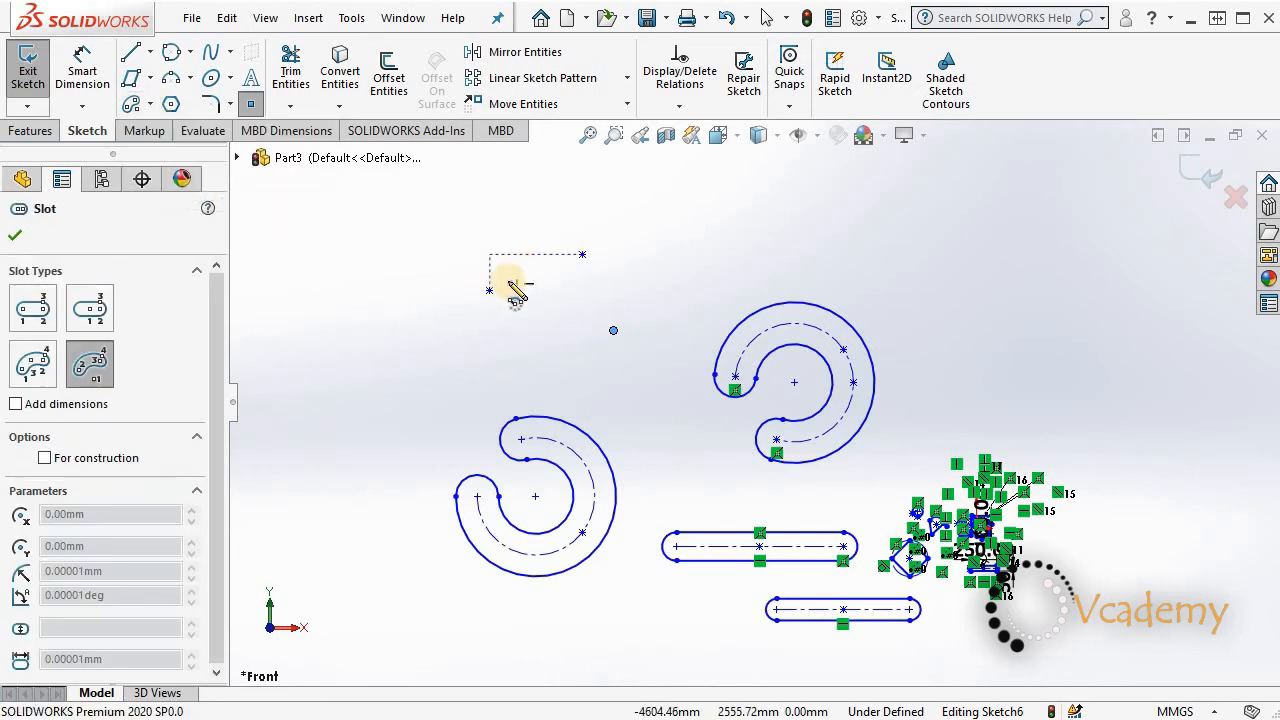
left_click(582, 254)
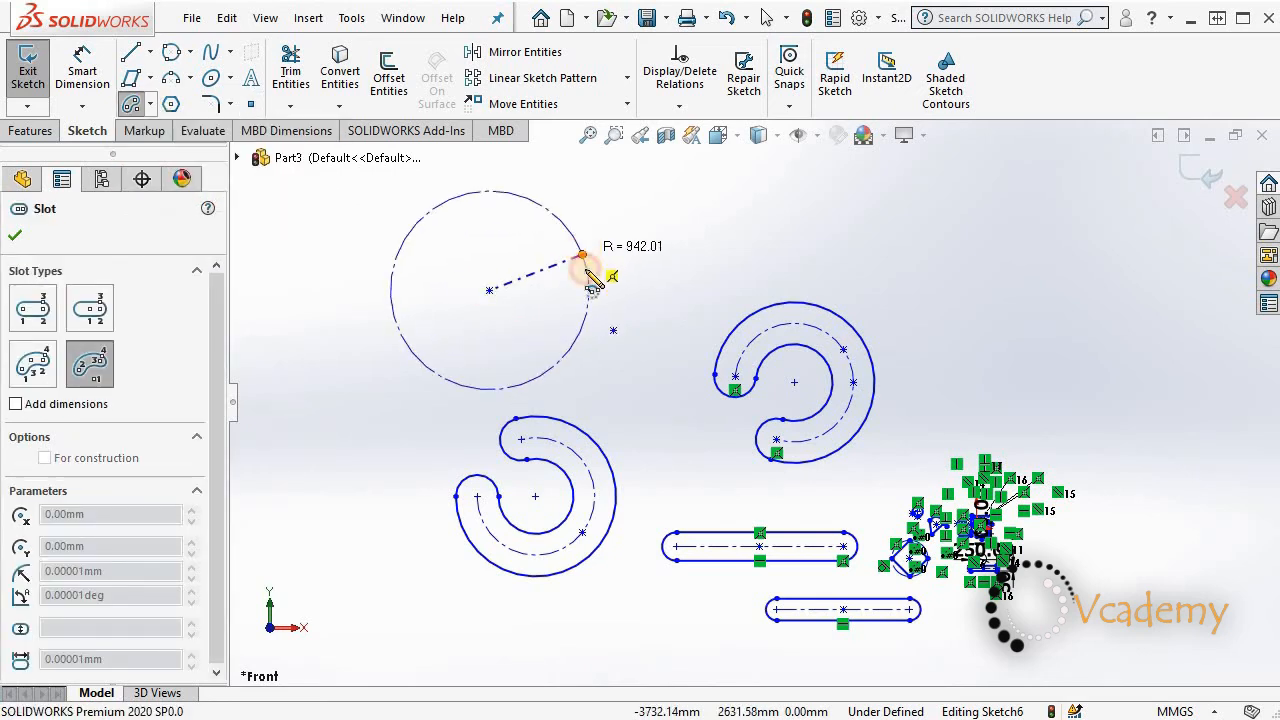
left_click(614, 333)
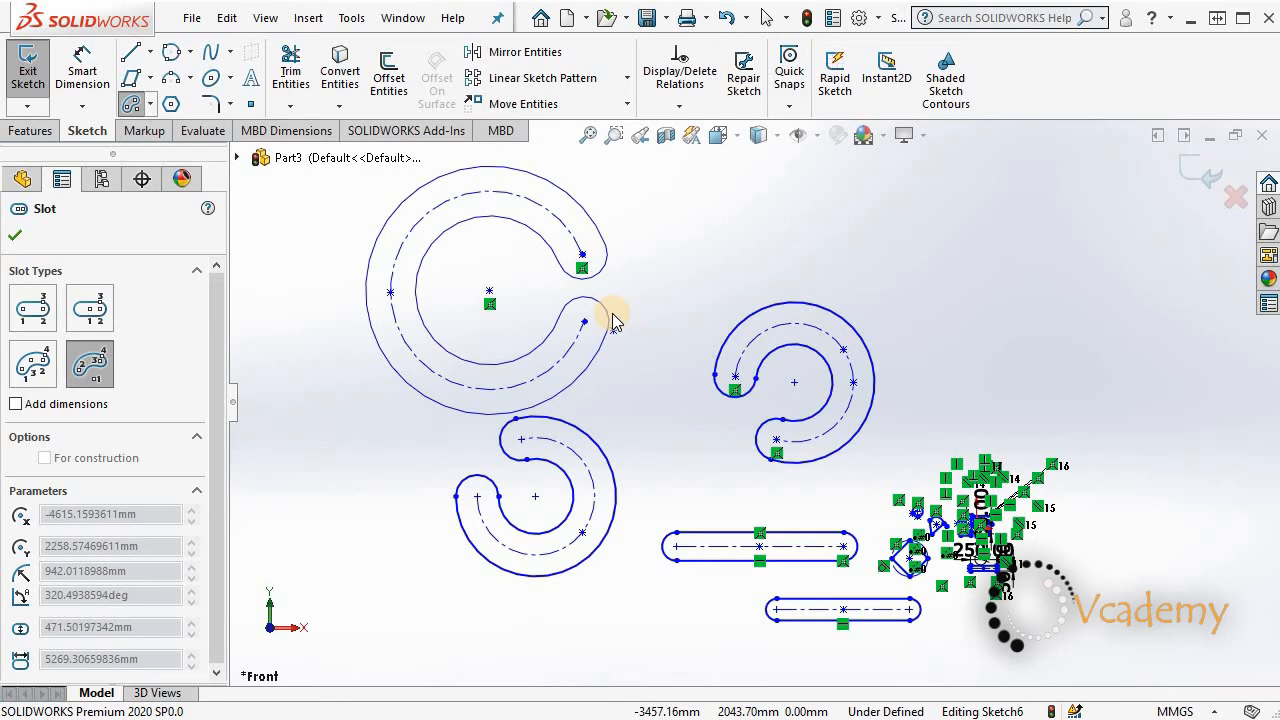
left_click(613, 320)
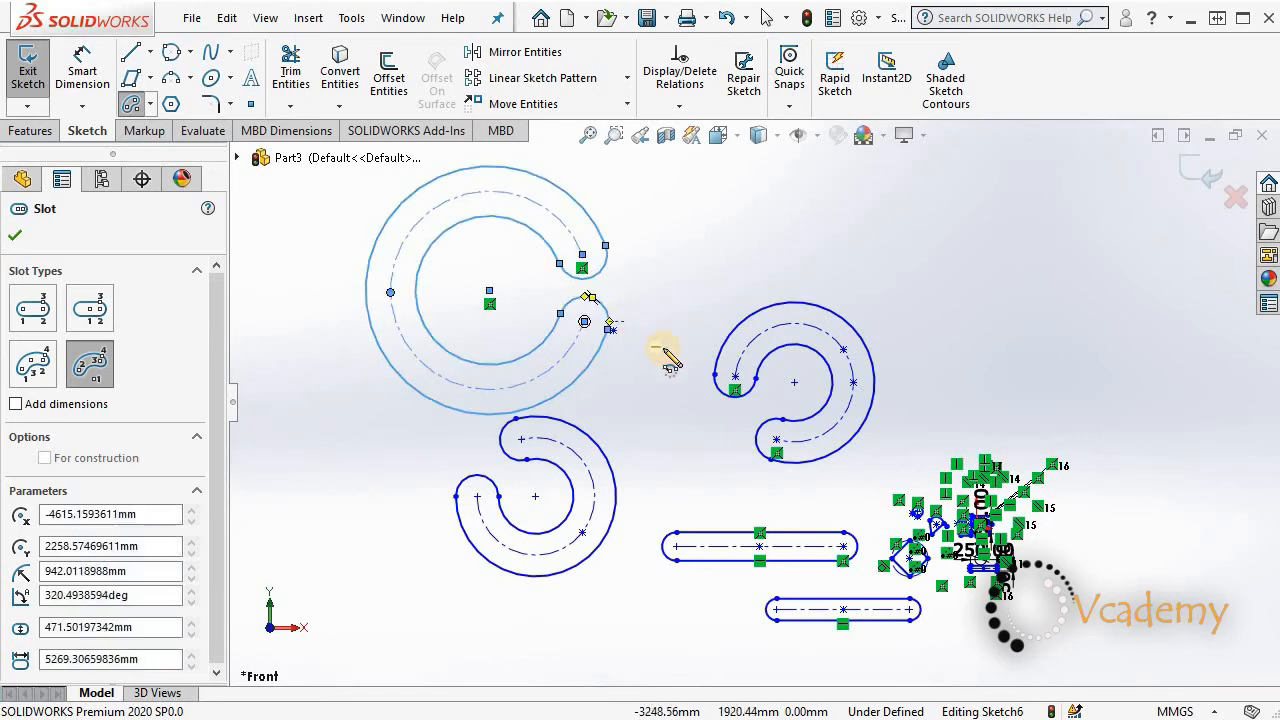
scroll(606, 343, "up", 3)
scroll(745, 455, "down", 2)
key("Escape")
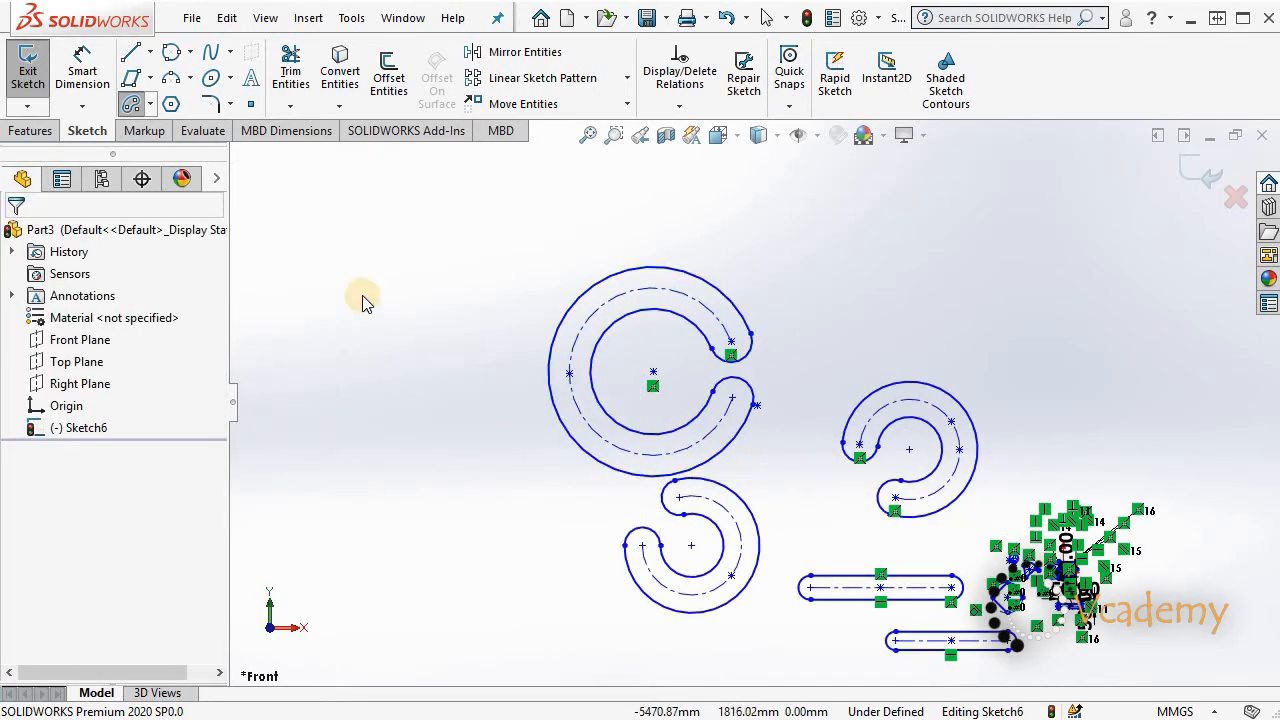
Step: Draw a freehand centerpoint arc slot left of the previous one, with about 996 mm radius, 248° arc angle and 413 mm width
scroll(420, 330, "up", 1)
scroll(410, 335, "down", 2)
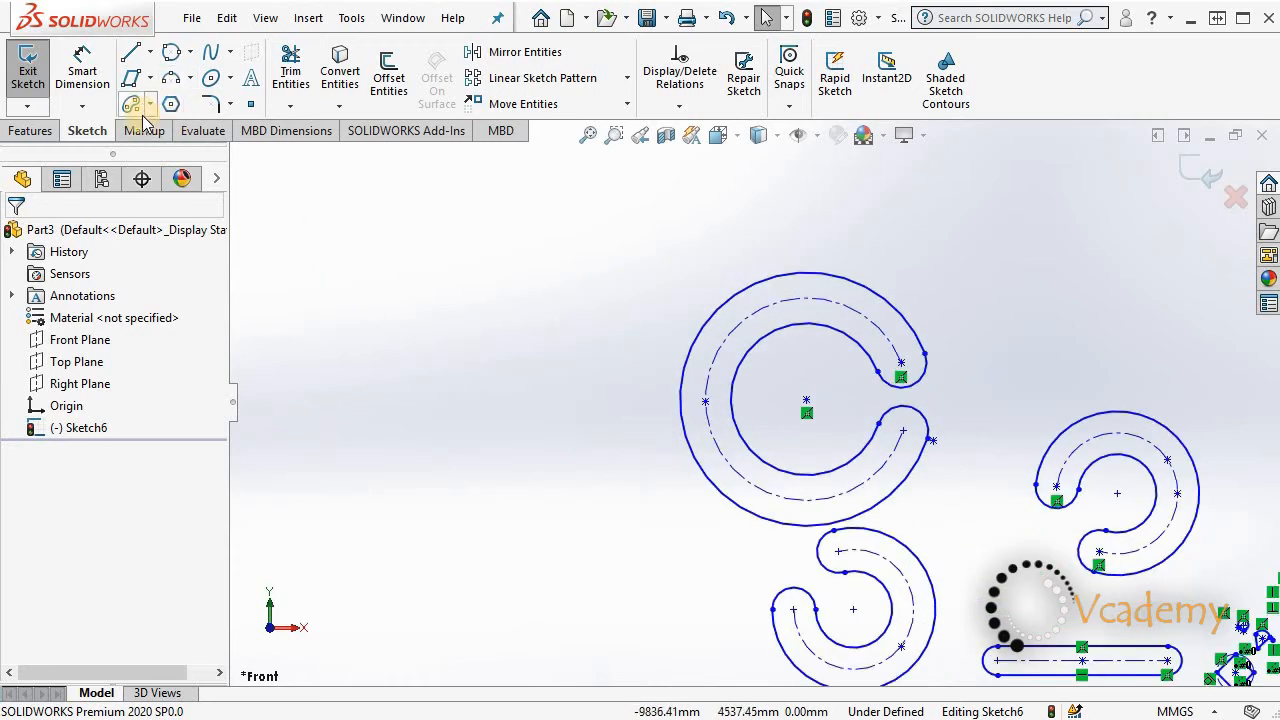
left_click(151, 105)
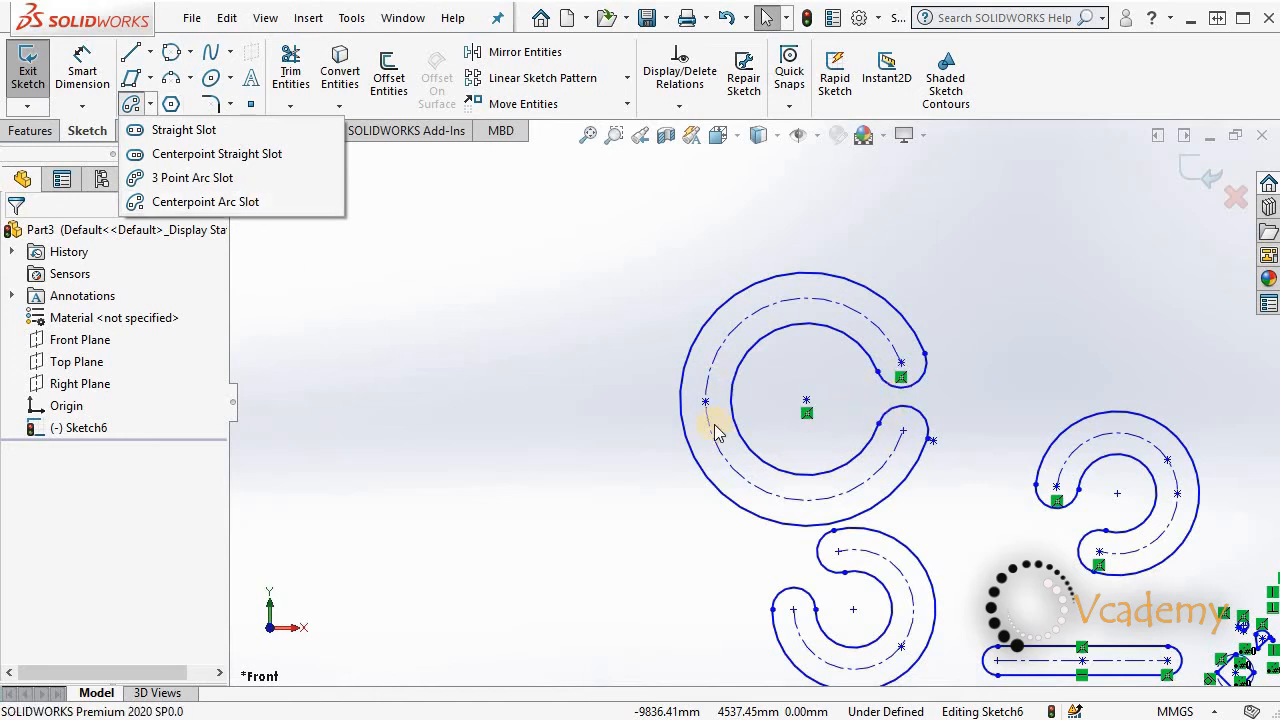
left_click(242, 205)
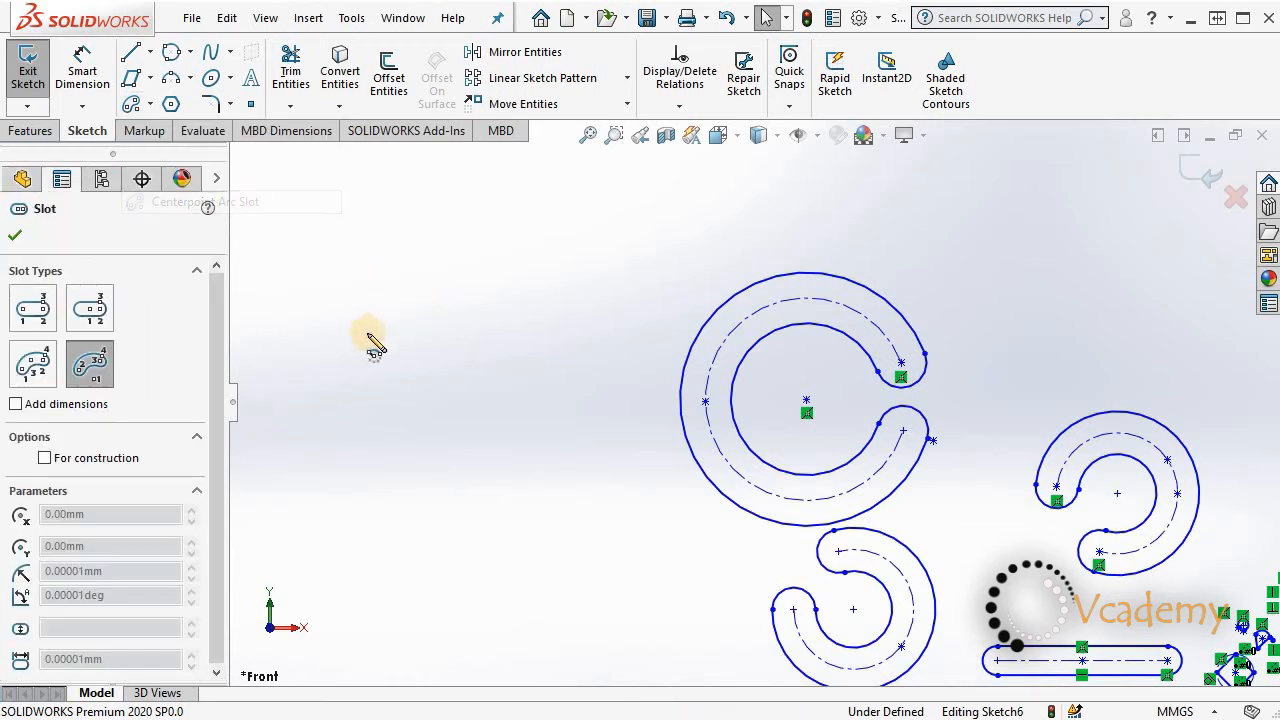
left_click(425, 352)
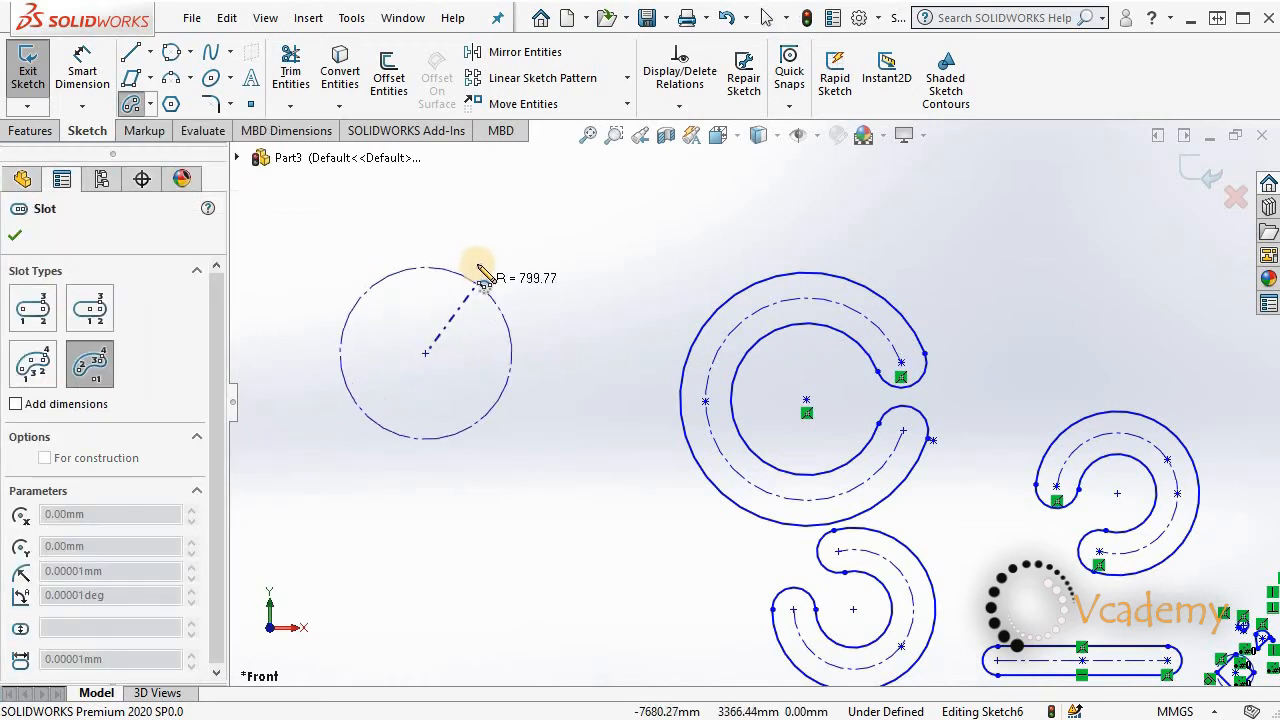
left_click(481, 261)
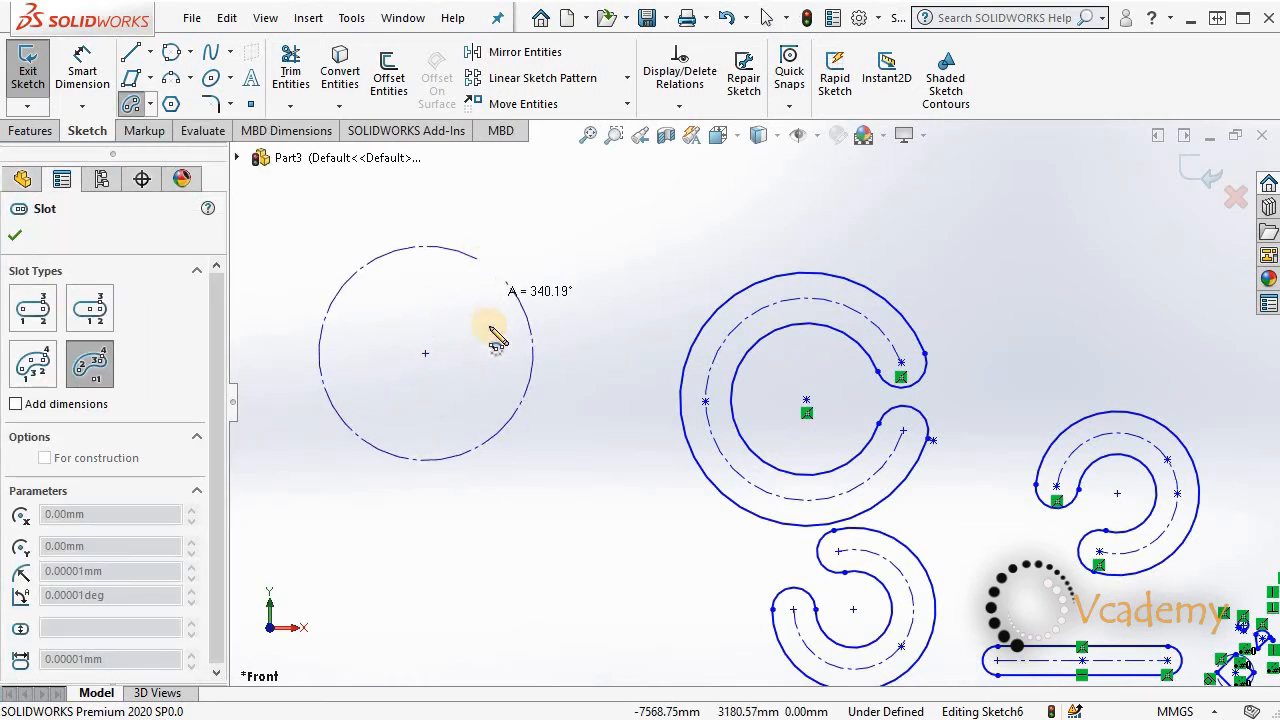
left_click(496, 447)
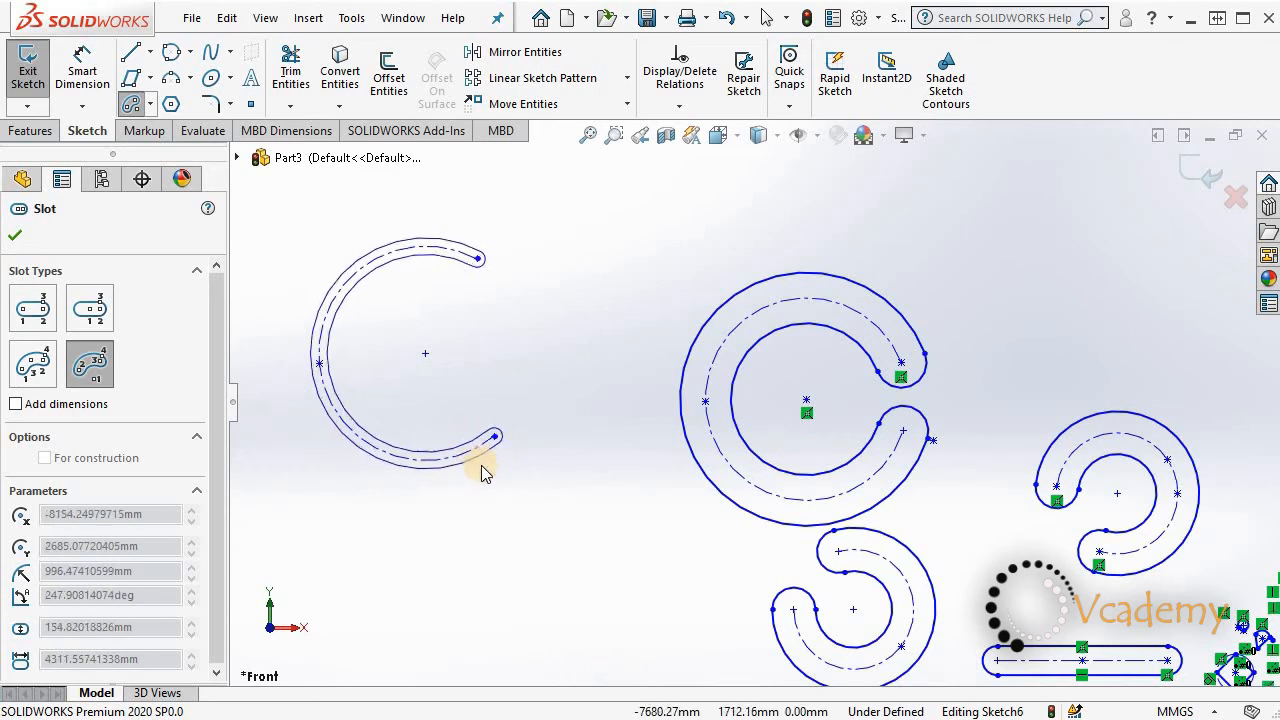
left_click(483, 470)
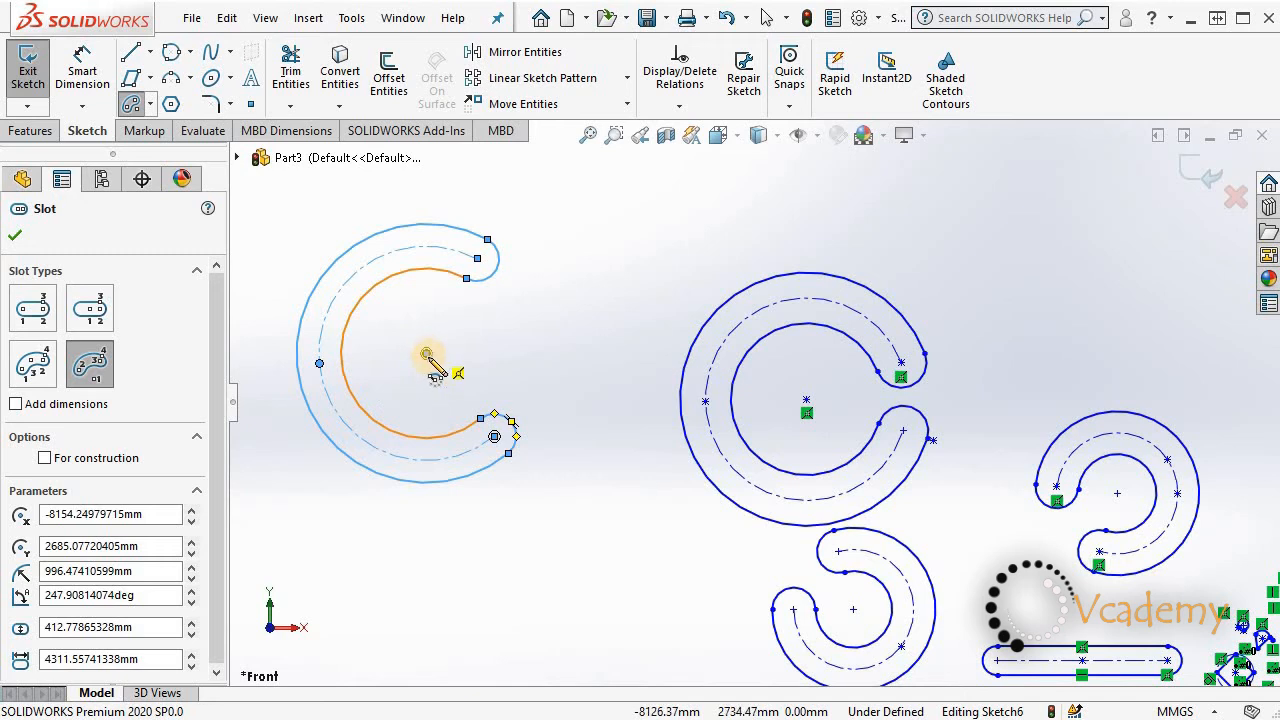
key("Escape")
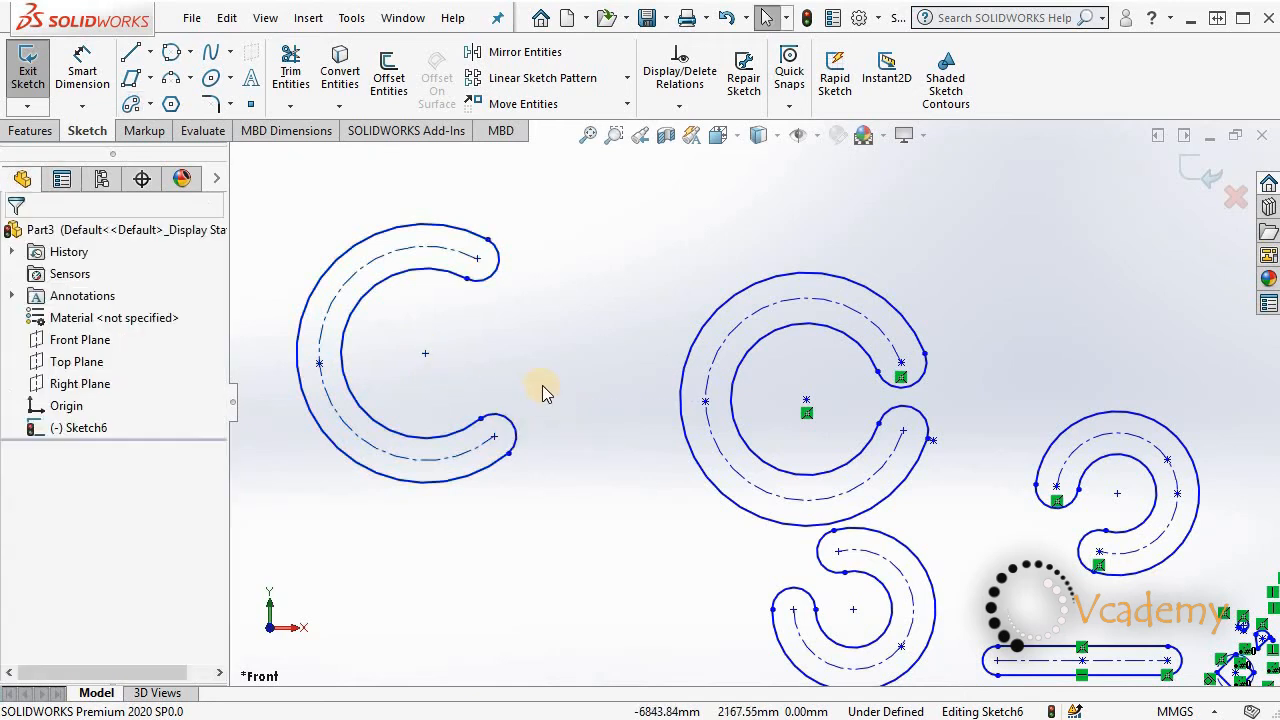
Step: Draw a center rectangle with corner construction lines in the empty area to the left of the three-point arc
scroll(709, 469, "up", 3)
scroll(1022, 536, "down", 2)
scroll(760, 400, "up", 2)
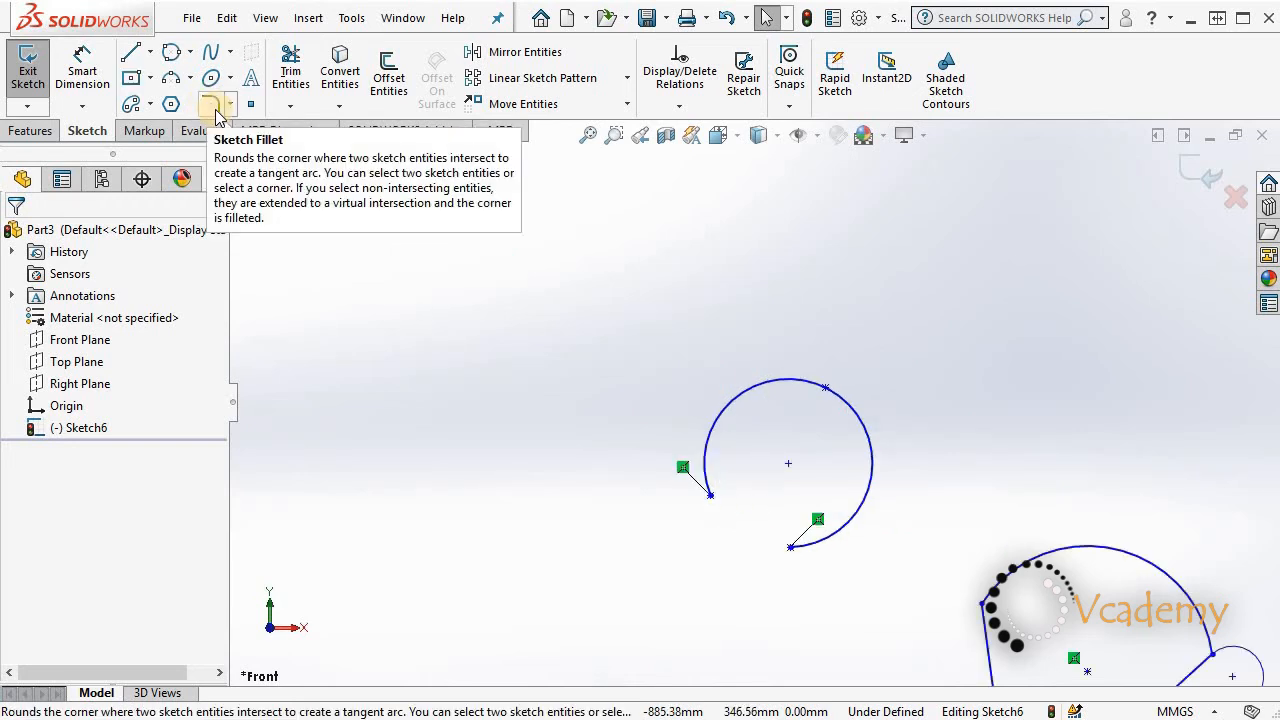
left_click(131, 77)
left_click_drag(464, 368, 639, 232)
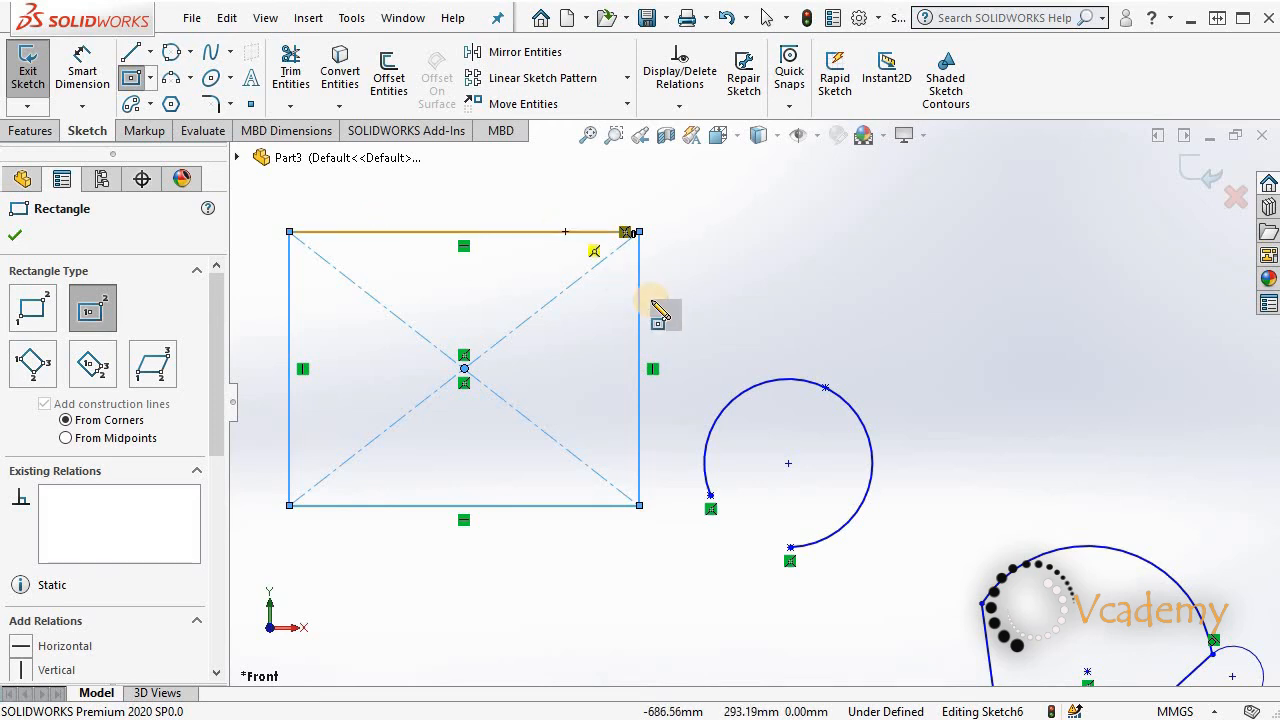
Step: Preview a sketch fillet between the top and right edges of the new center rectangle and set its radius to 20 mm
key("Escape")
scroll(651, 251, "down", 5)
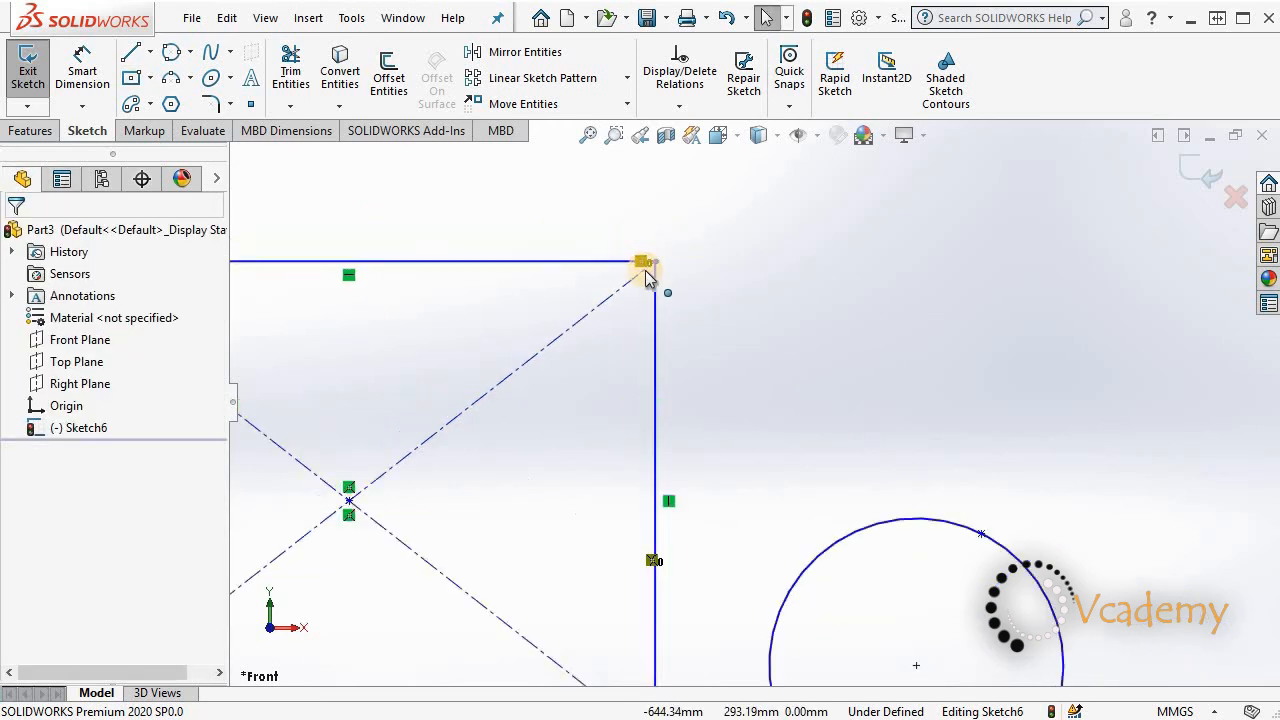
scroll(646, 400, "up", 5)
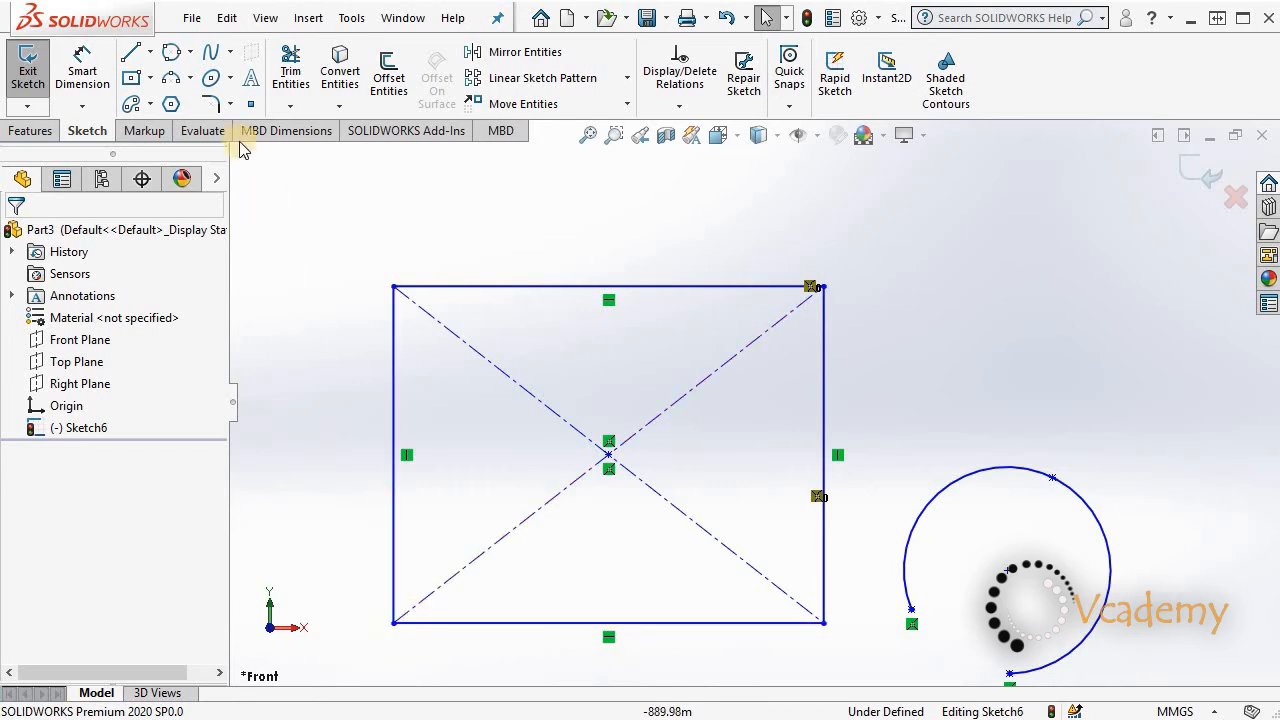
left_click(210, 104)
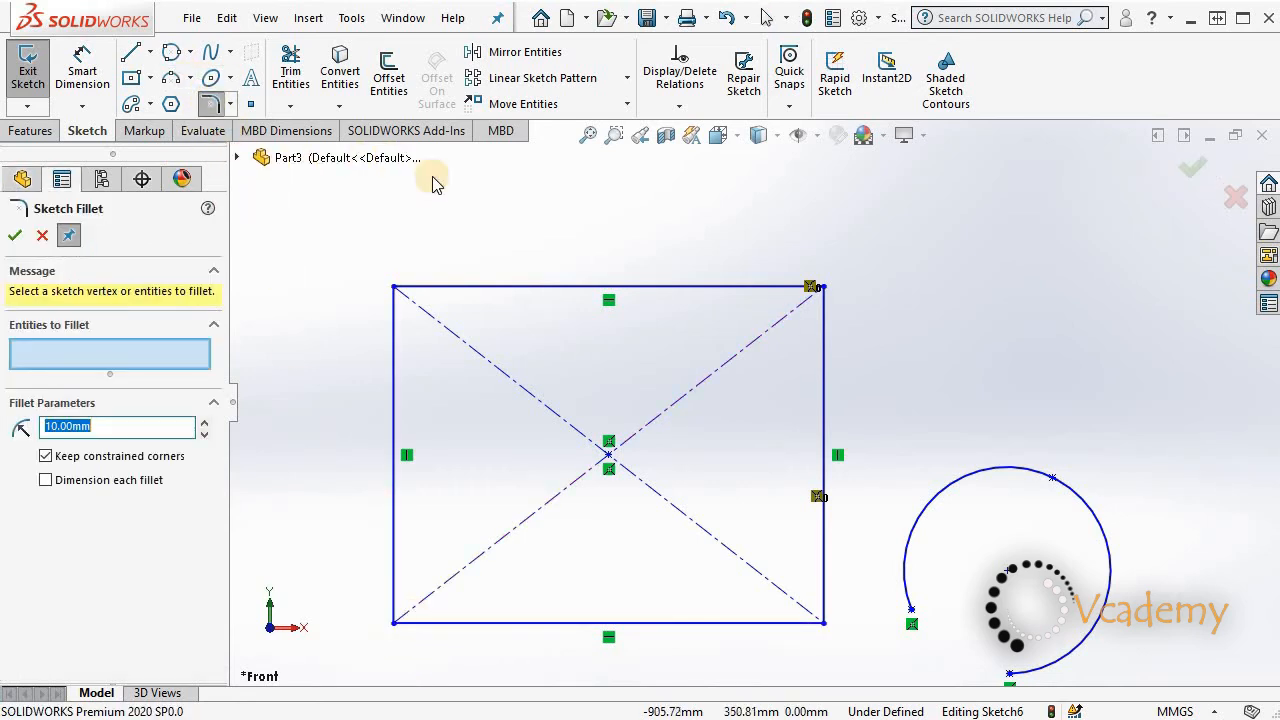
left_click(771, 292)
left_click(826, 347)
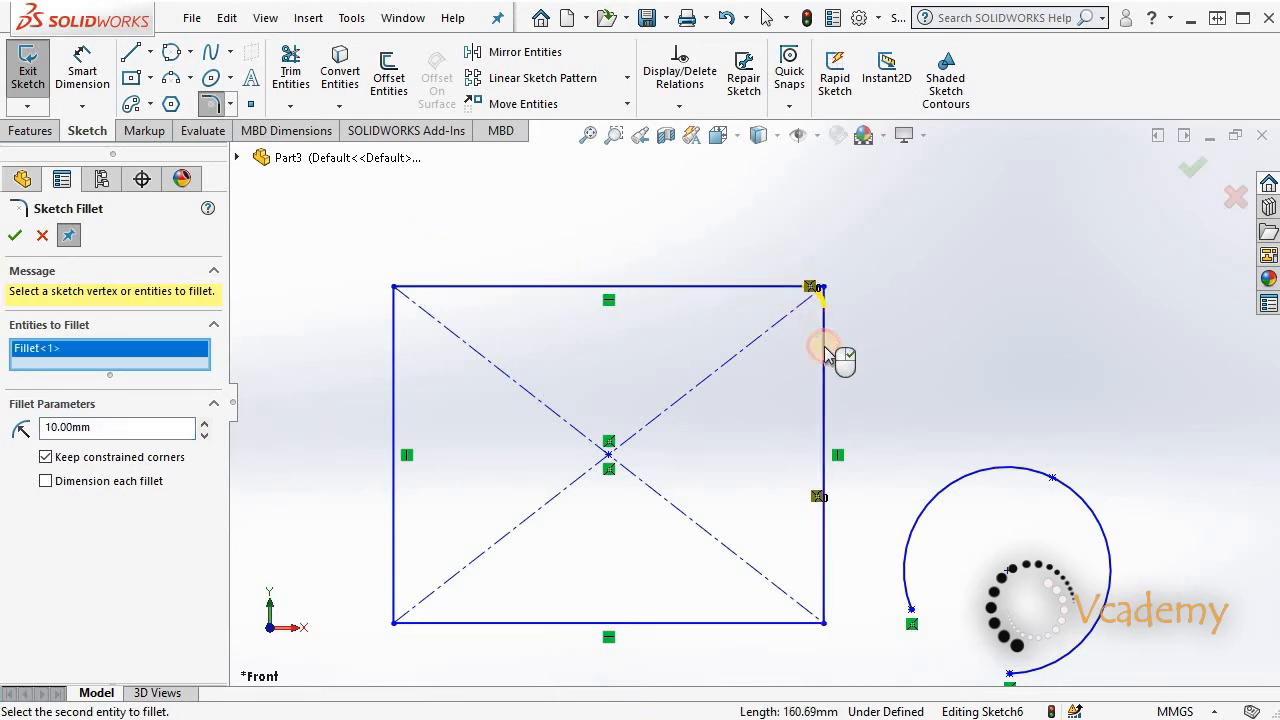
scroll(838, 320, "down", 4)
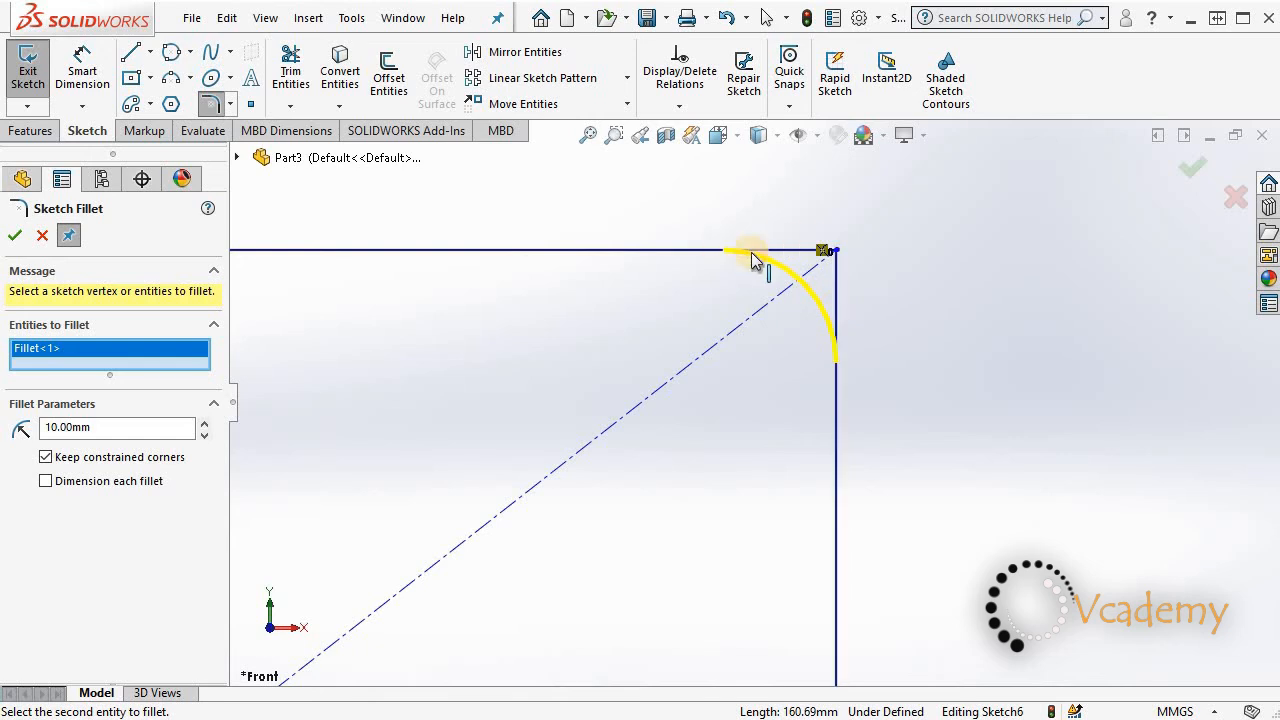
double_click(116, 426)
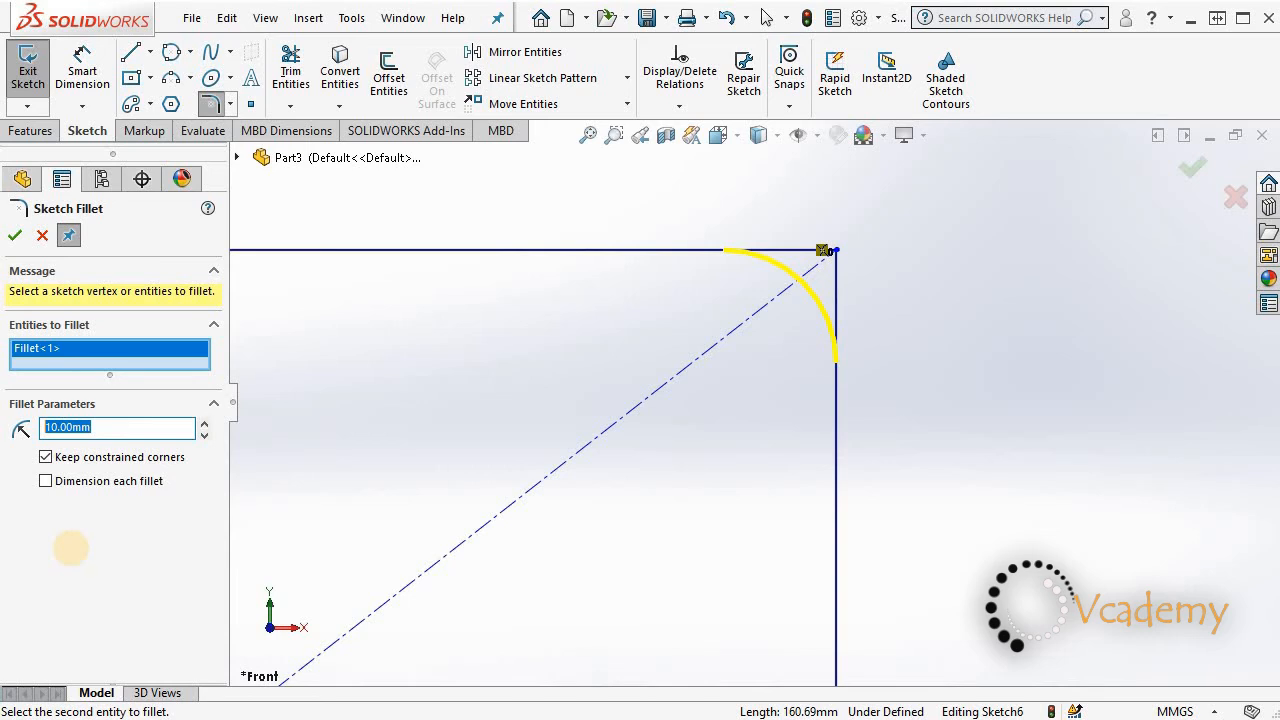
type("20")
scroll(563, 486, "up", 3)
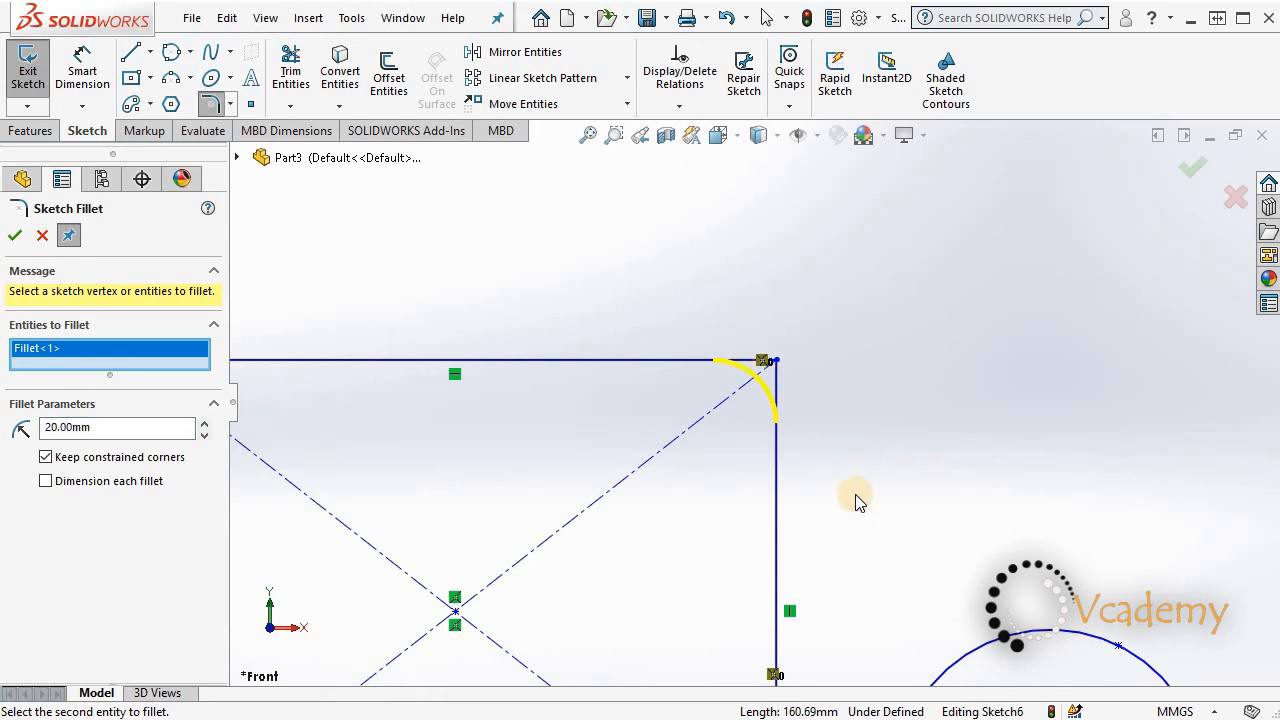
scroll(800, 440, "up", 2)
scroll(763, 395, "down", 2)
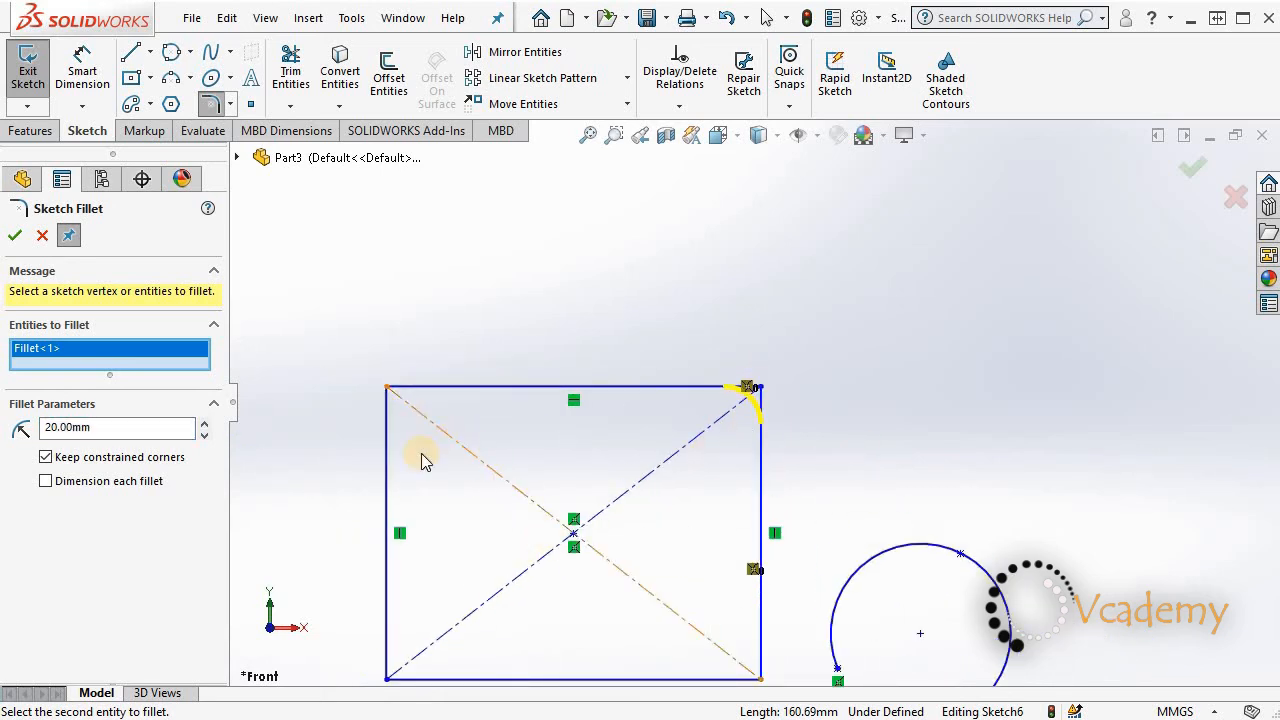
Step: Add the rectangle's other three corners to the sketch fillet and apply the 20 mm radius to all four
left_click(434, 387)
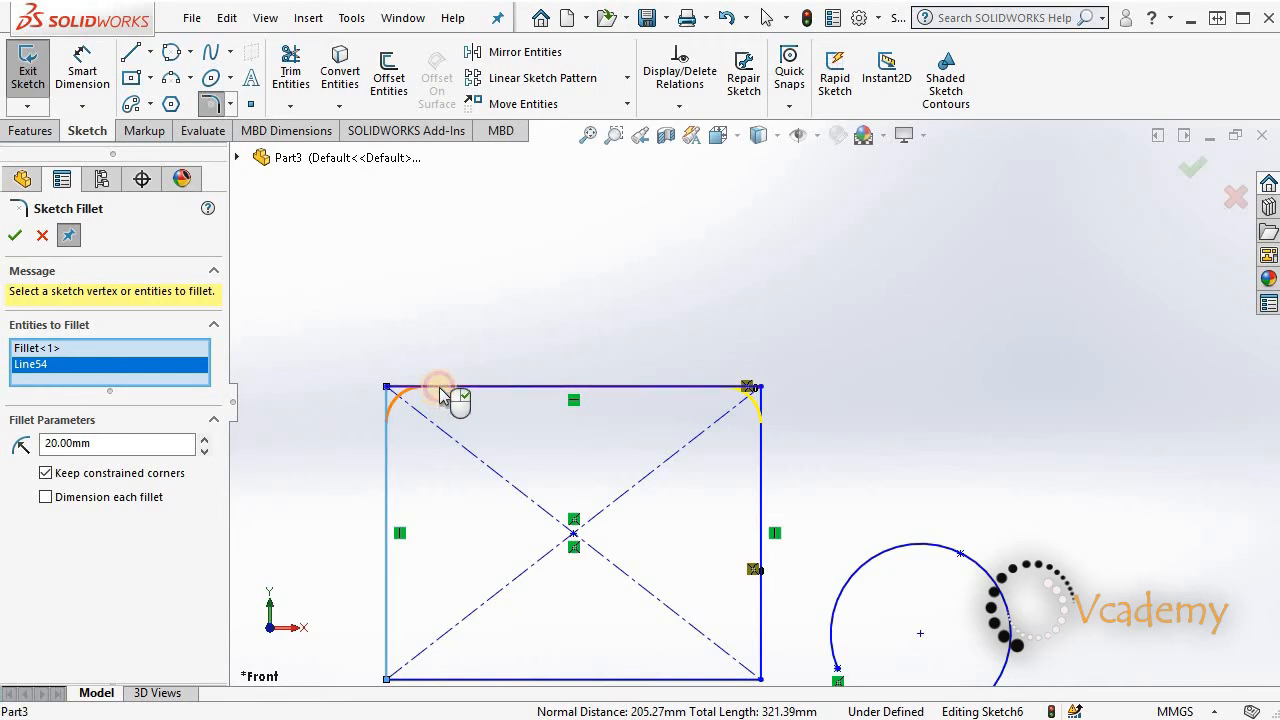
left_click(387, 660)
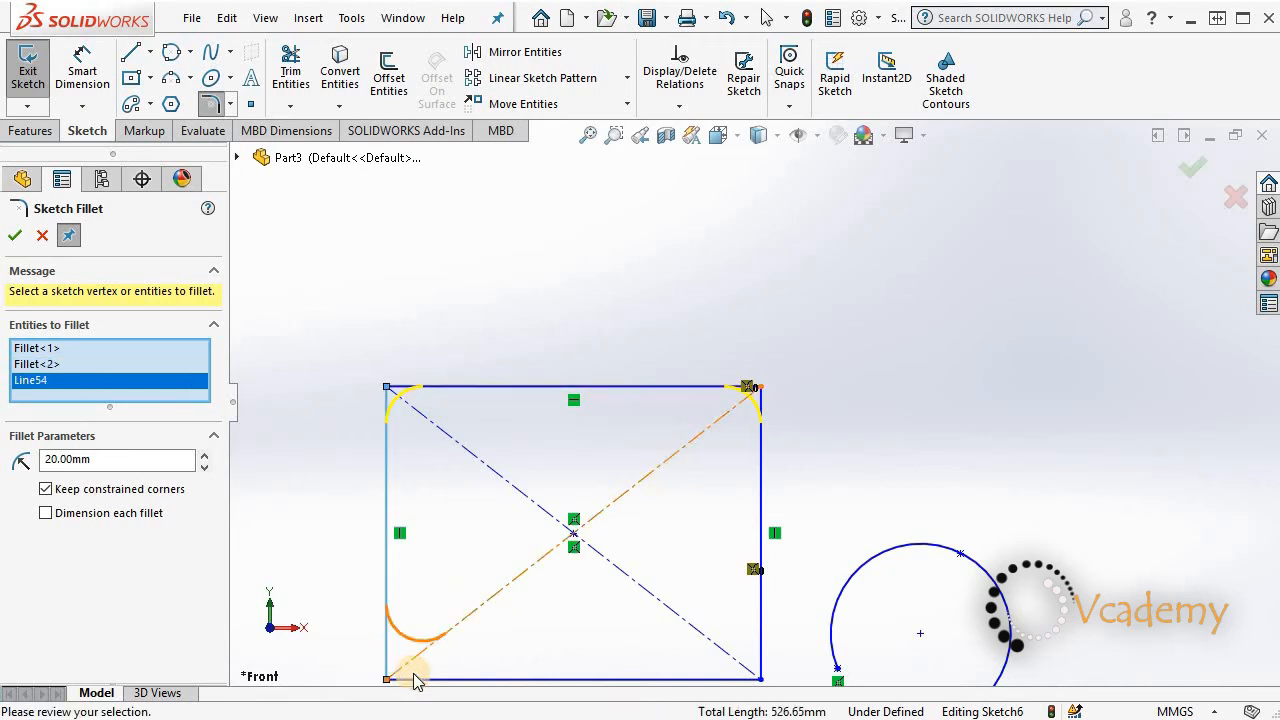
left_click(762, 648)
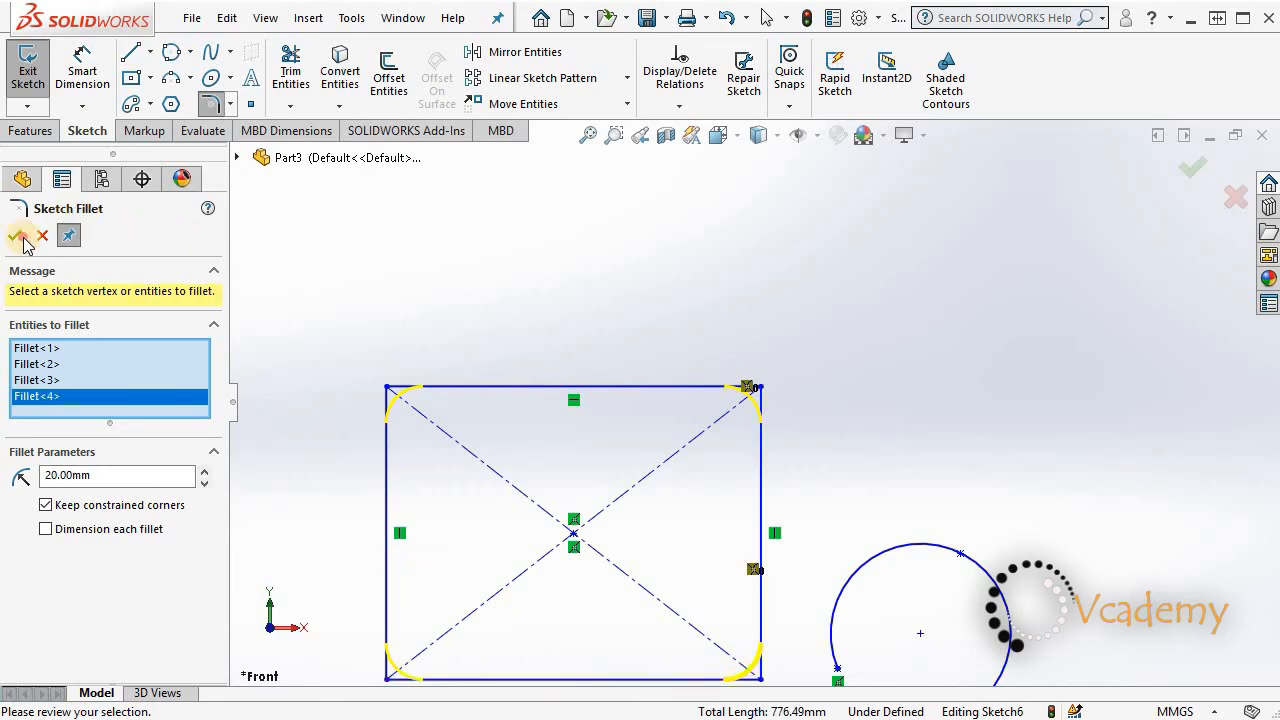
right_click(168, 381)
scroll(734, 560, "up", 3)
scroll(700, 588, "down", 6)
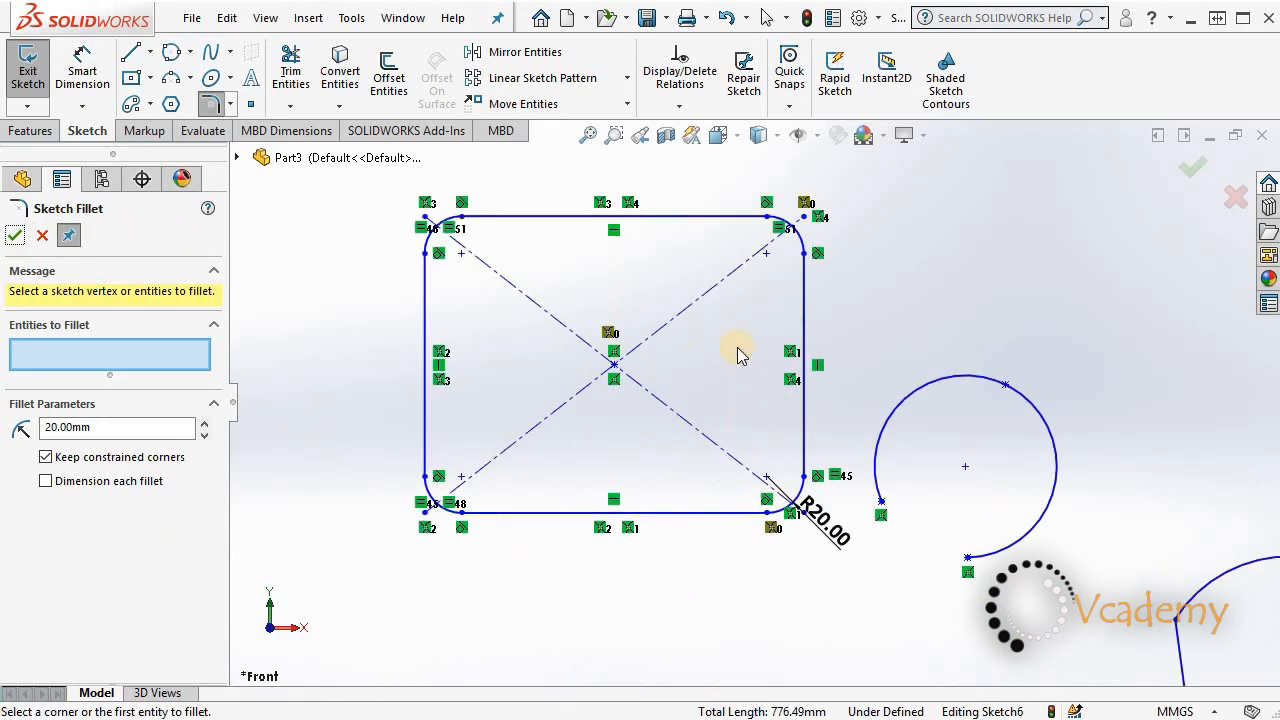
scroll(690, 237, "up", 3)
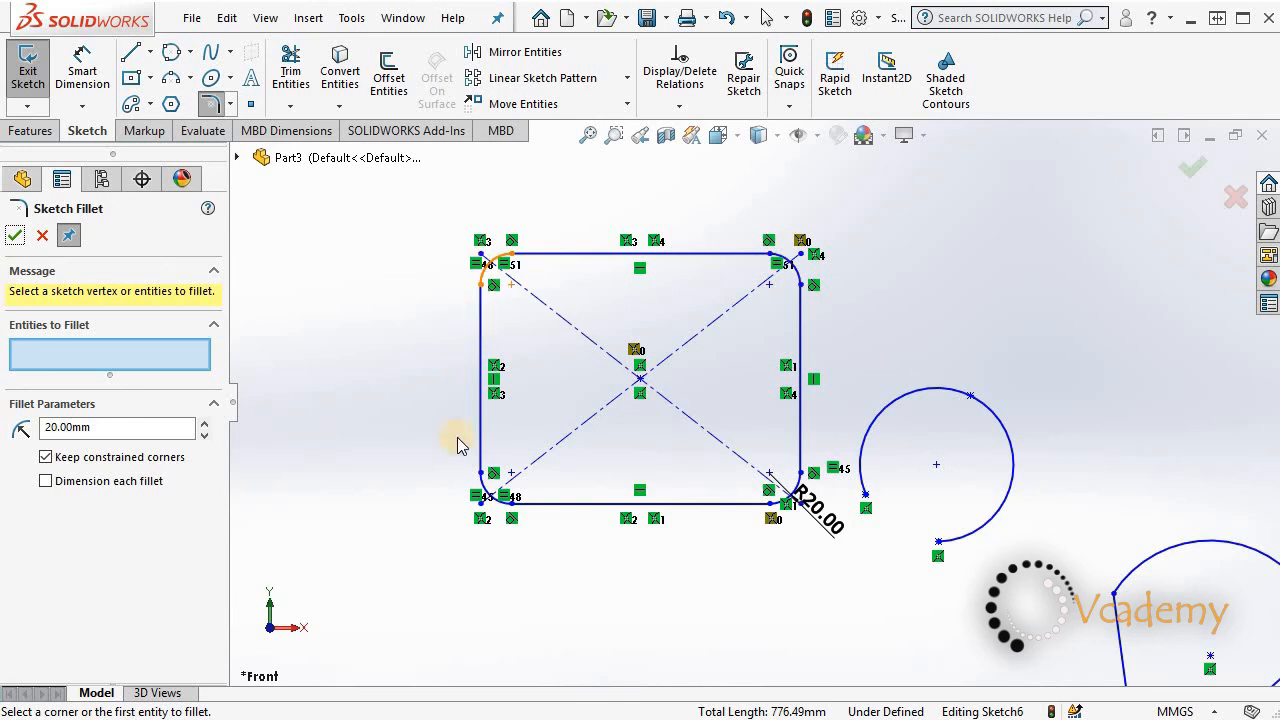
scroll(762, 292, "up", 3)
scroll(762, 292, "down", 3)
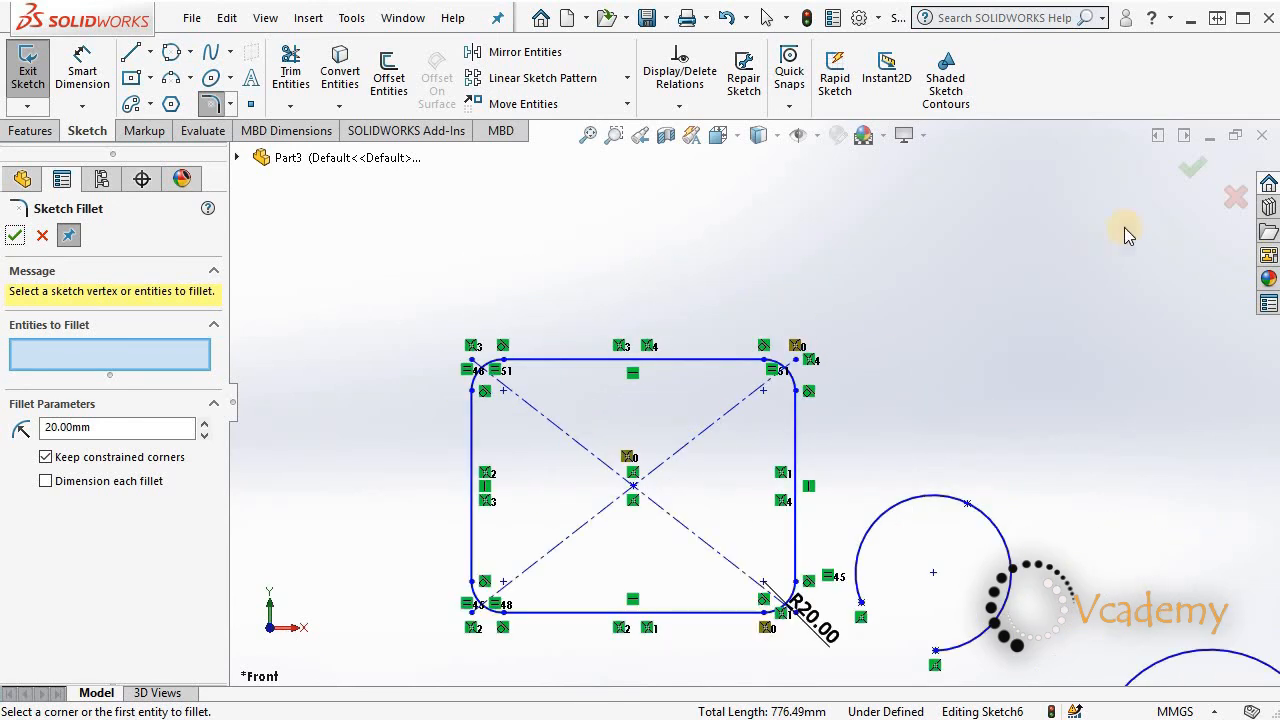
Step: Draw a second center rectangle about 152 mm wide in the empty area above and to the right of the filleted one
left_click(211, 104)
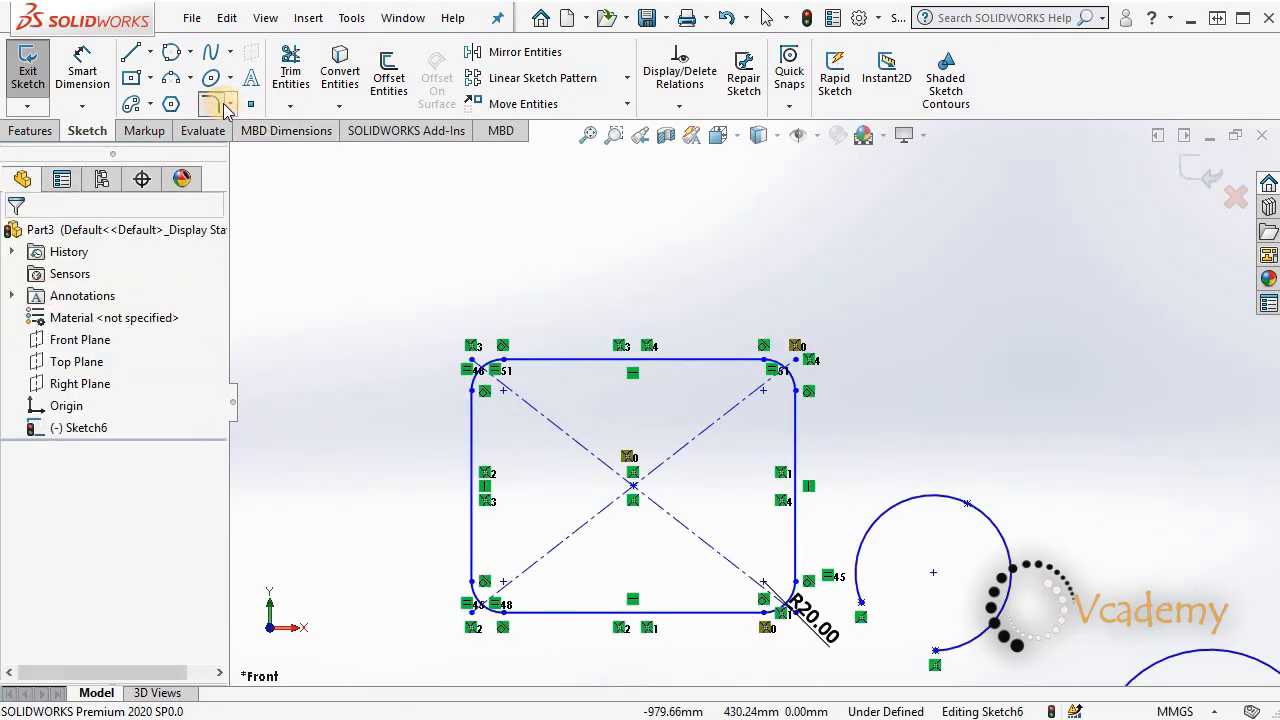
left_click(231, 104)
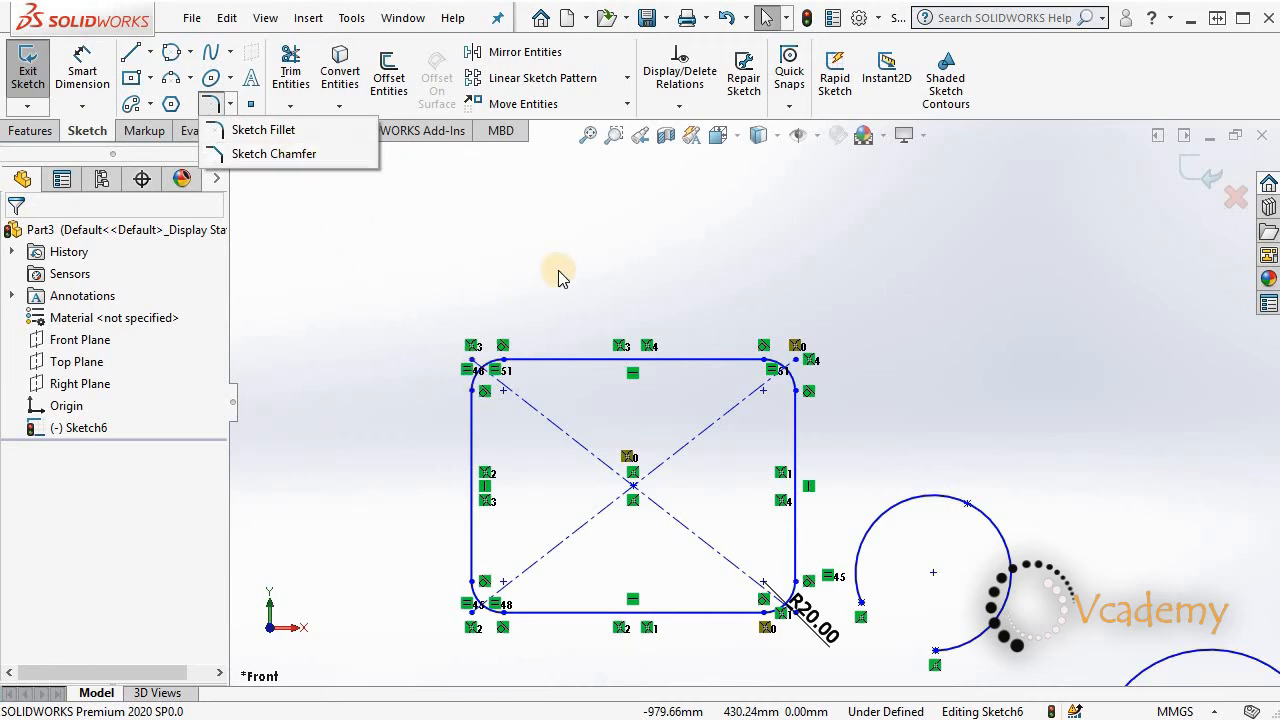
left_click(672, 219)
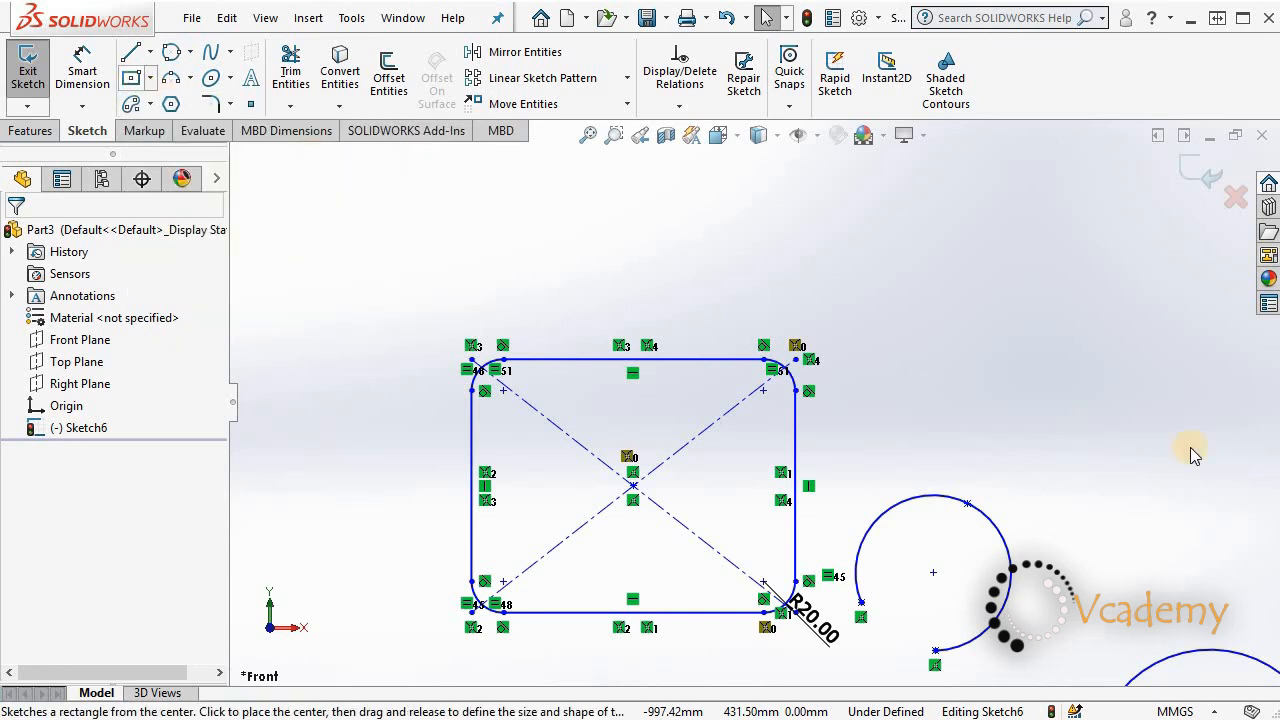
left_click(134, 84)
left_click(977, 328)
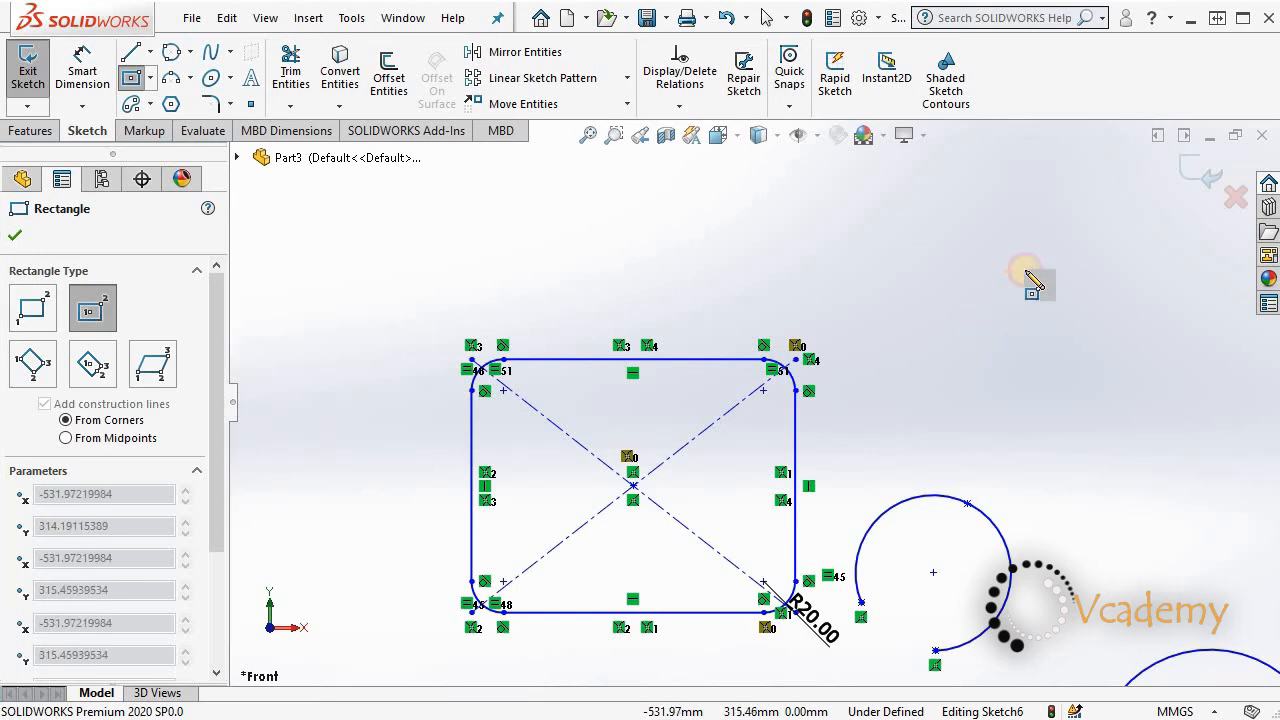
left_click(1090, 239)
scroll(1063, 262, "down", 5)
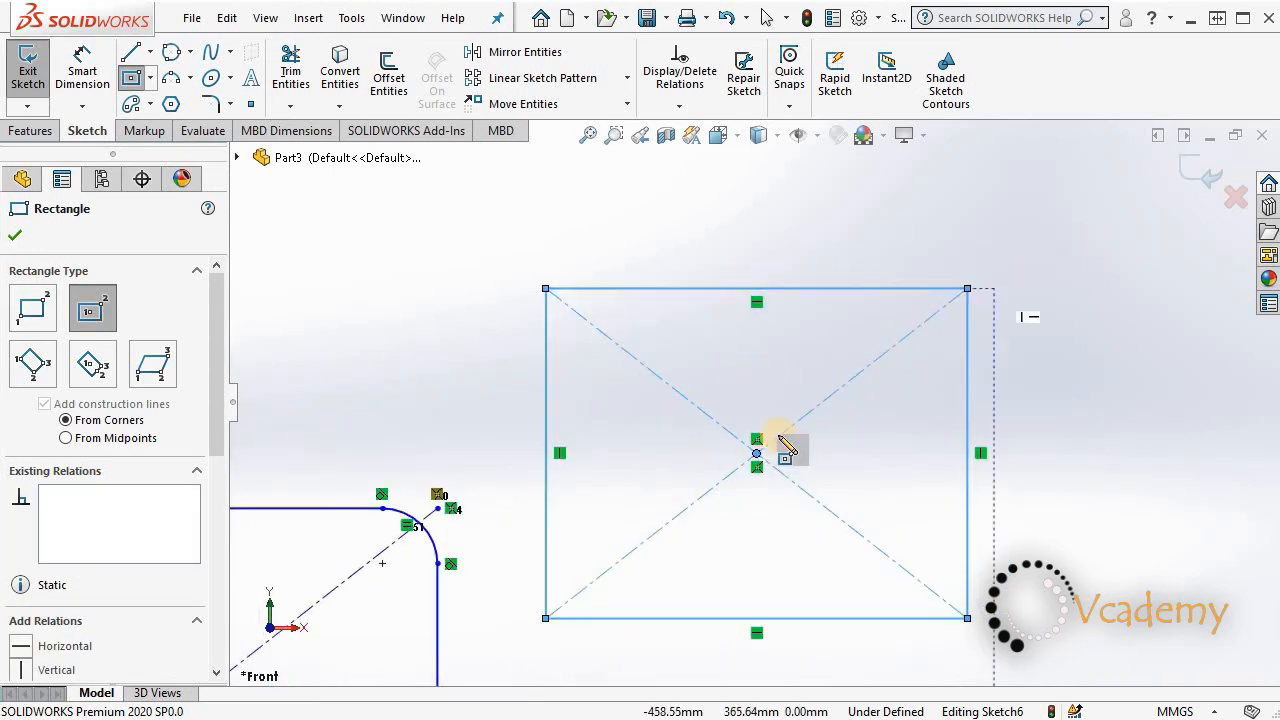
scroll(777, 449, "up", 1)
scroll(757, 510, "down", 2)
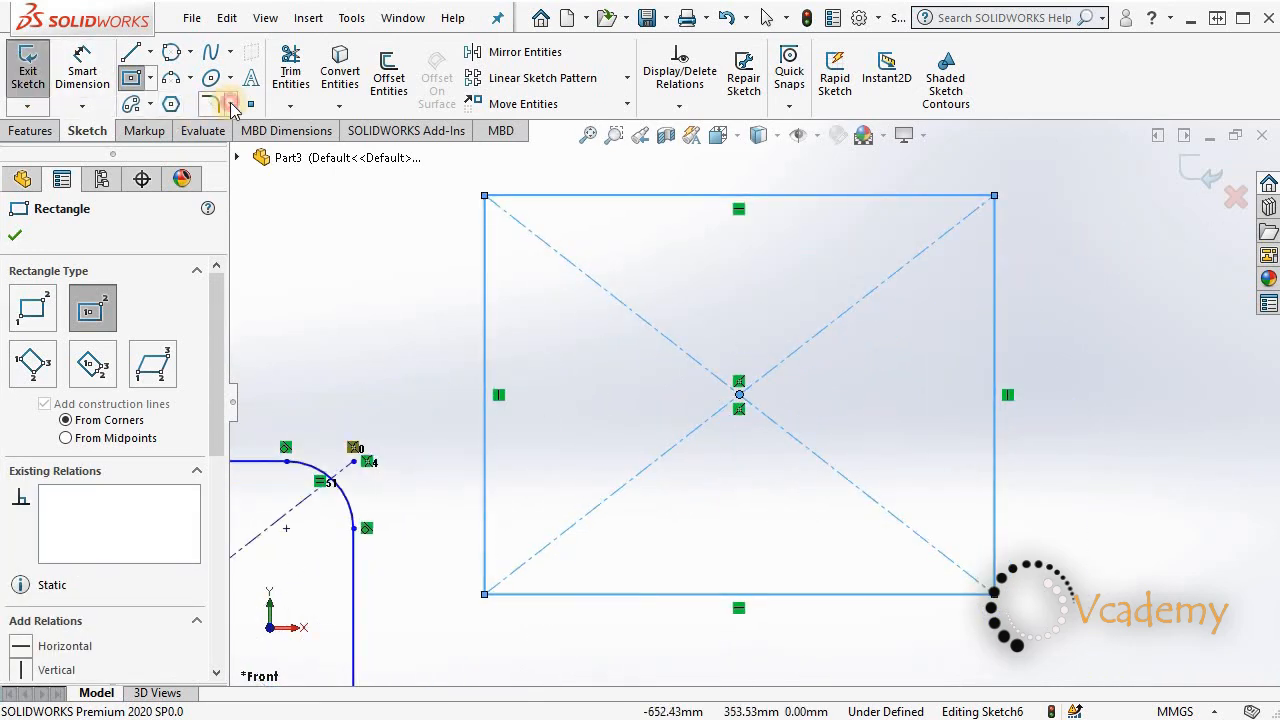
Step: Add an equal-distance 10 mm sketch chamfer to the upper-left corner of the second rectangle
left_click(231, 104)
left_click(262, 151)
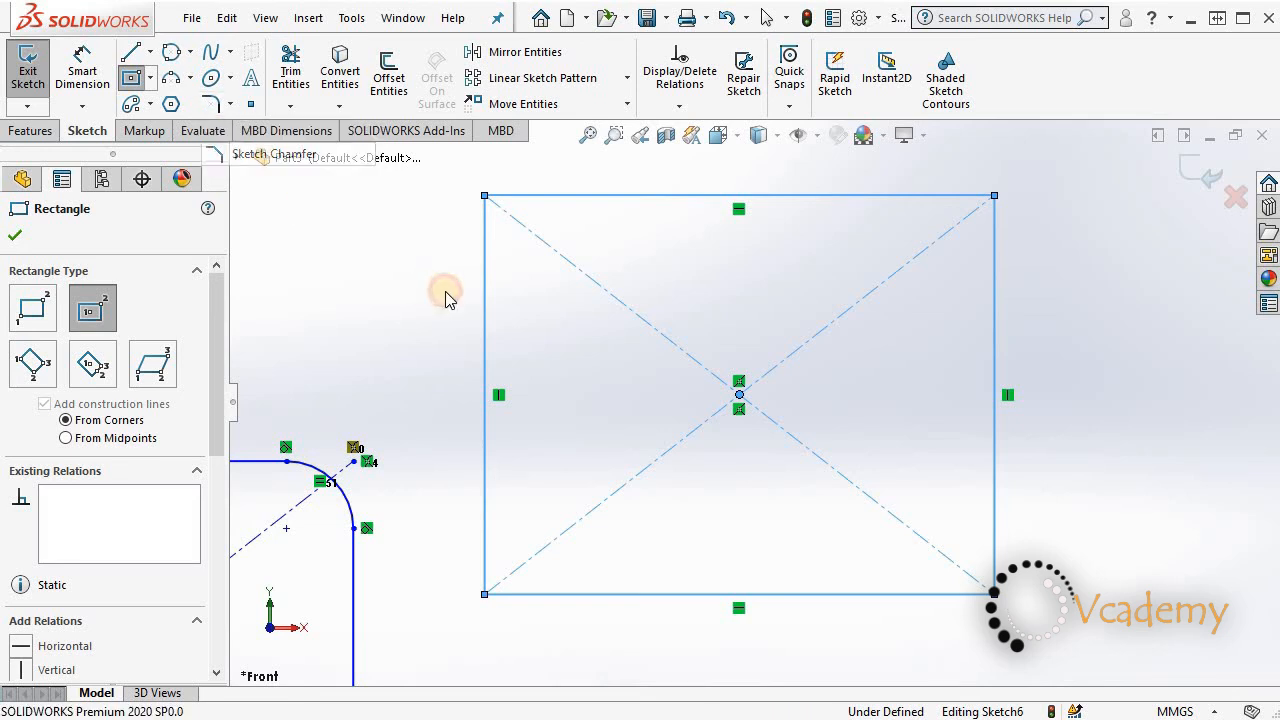
left_click(485, 241)
left_click(513, 196)
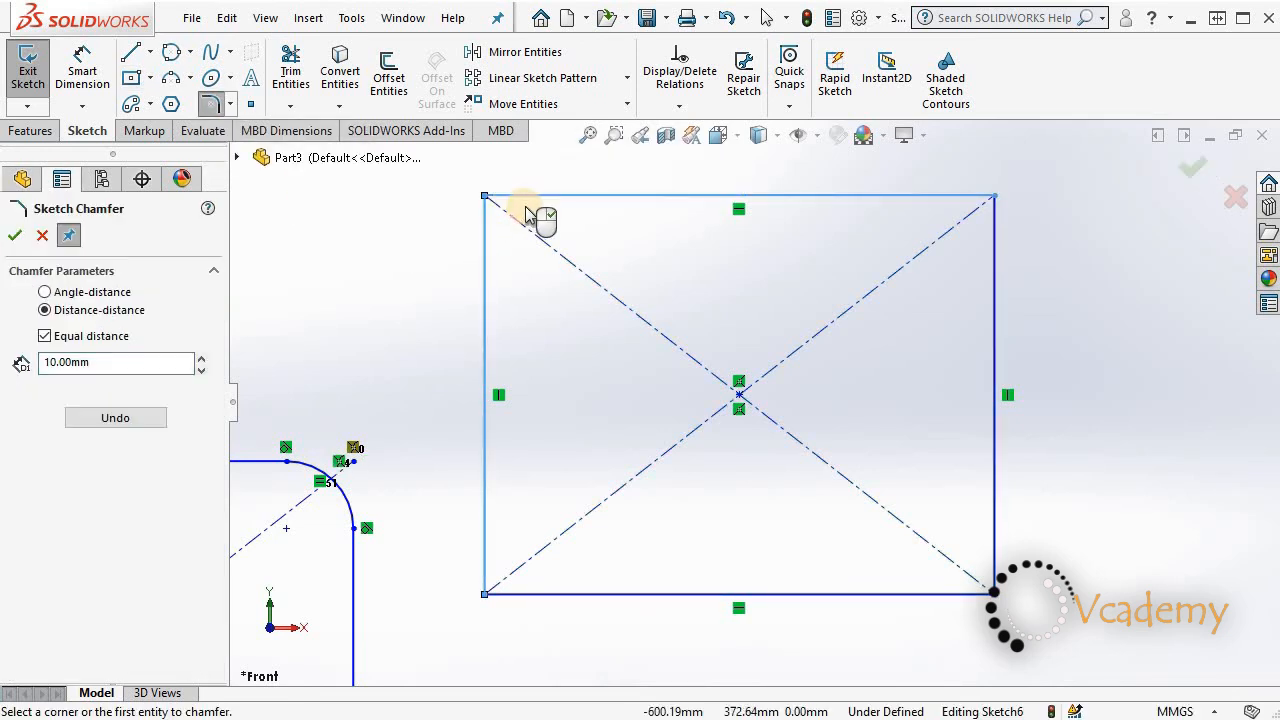
scroll(595, 315, "down", 1)
scroll(654, 386, "up", 1)
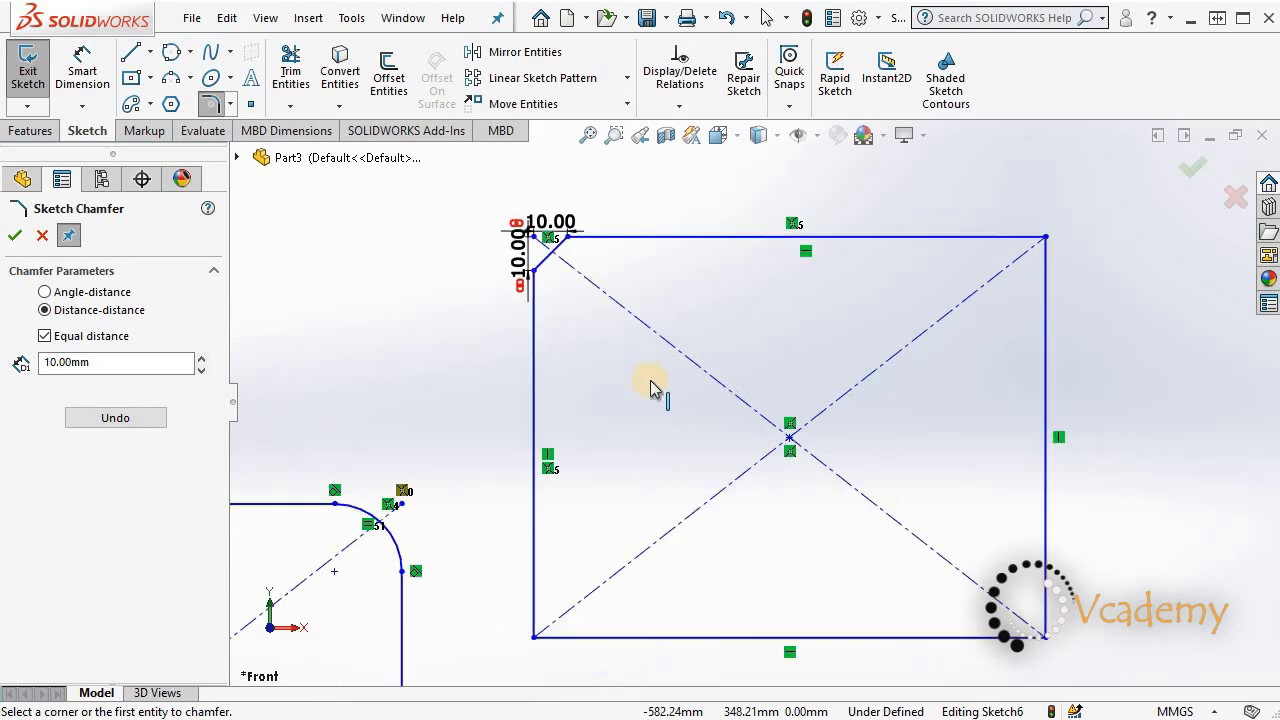
Step: Set the chamfer distance to 20 mm and chamfer the second rectangle's remaining three corners
double_click(108, 362)
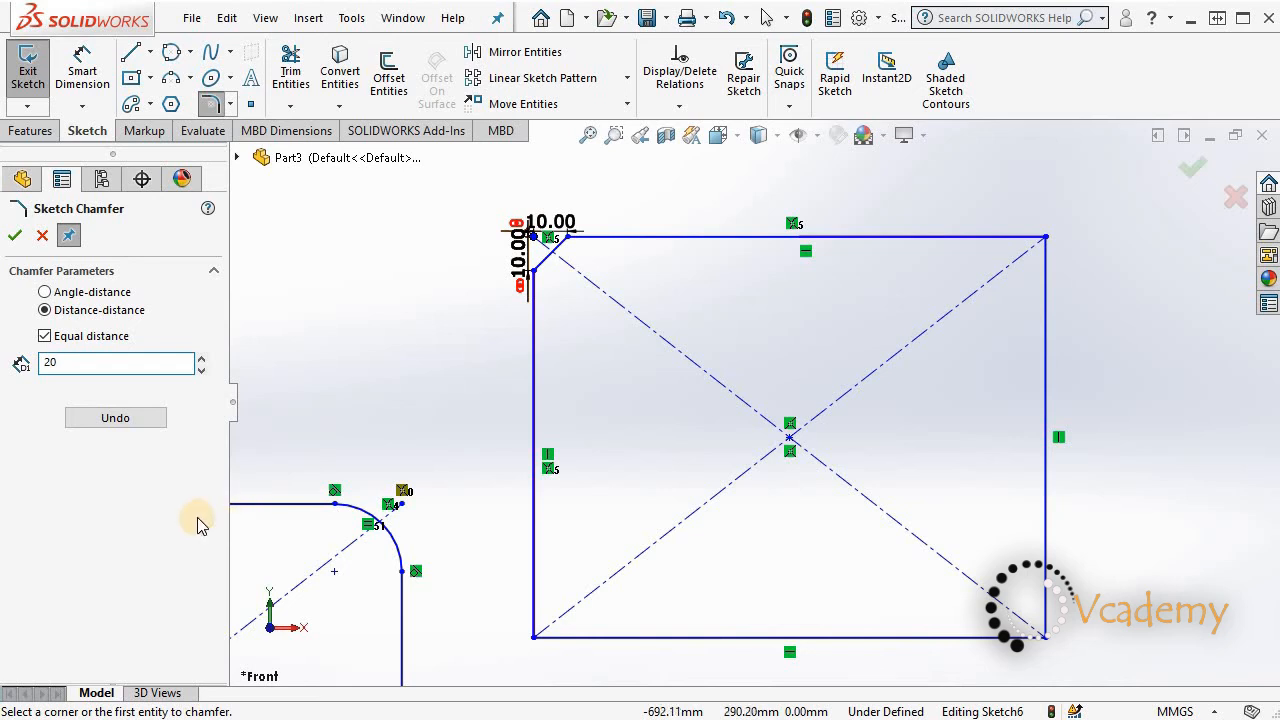
left_click(110, 495)
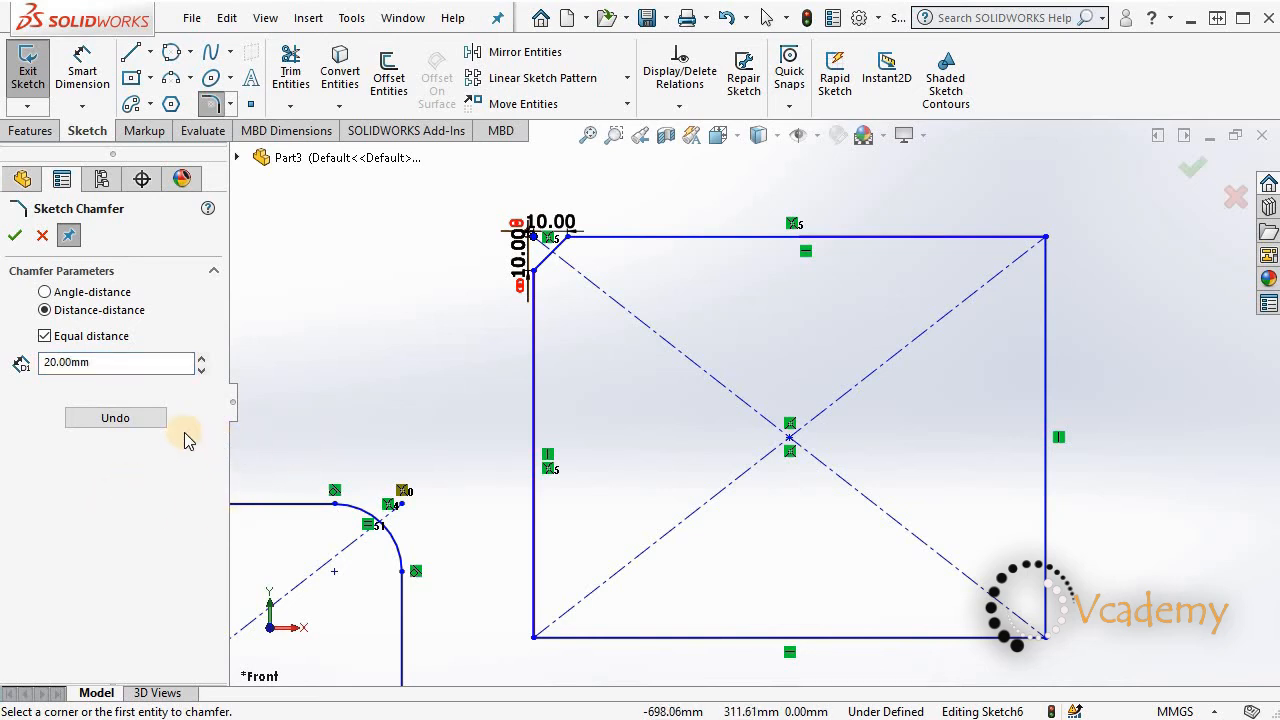
left_click(975, 239)
left_click(1044, 299)
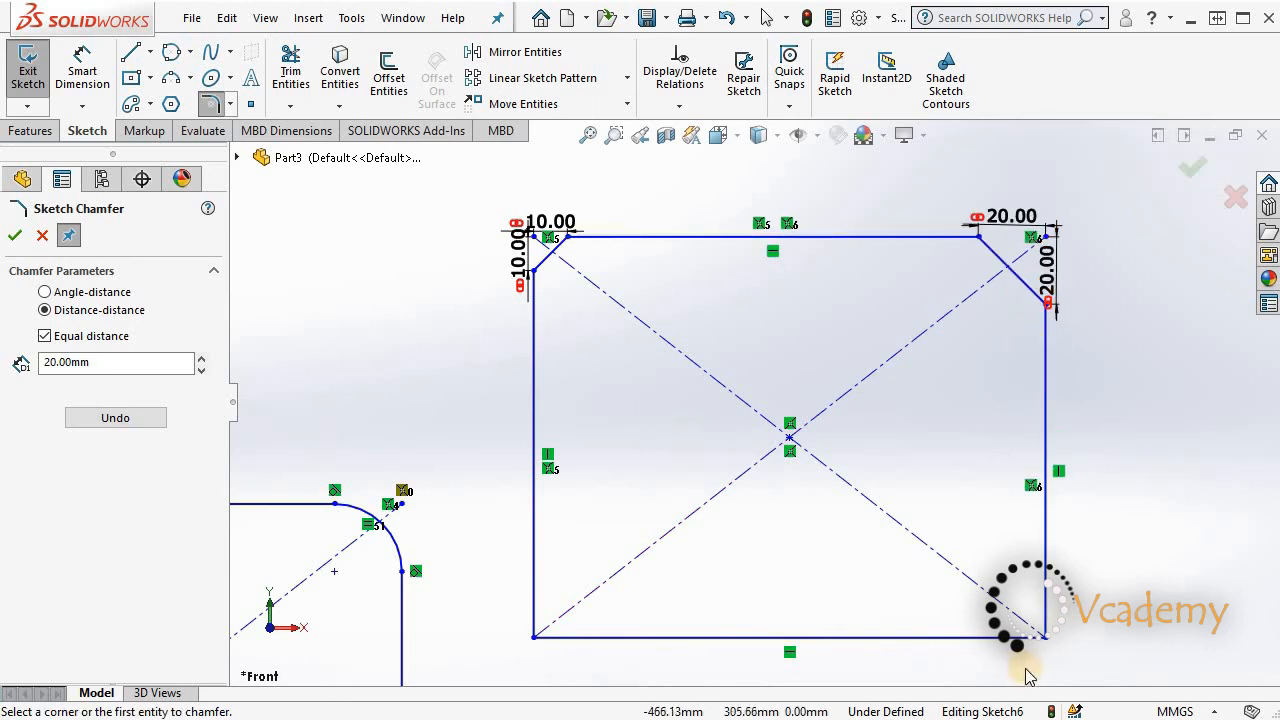
left_click(998, 637)
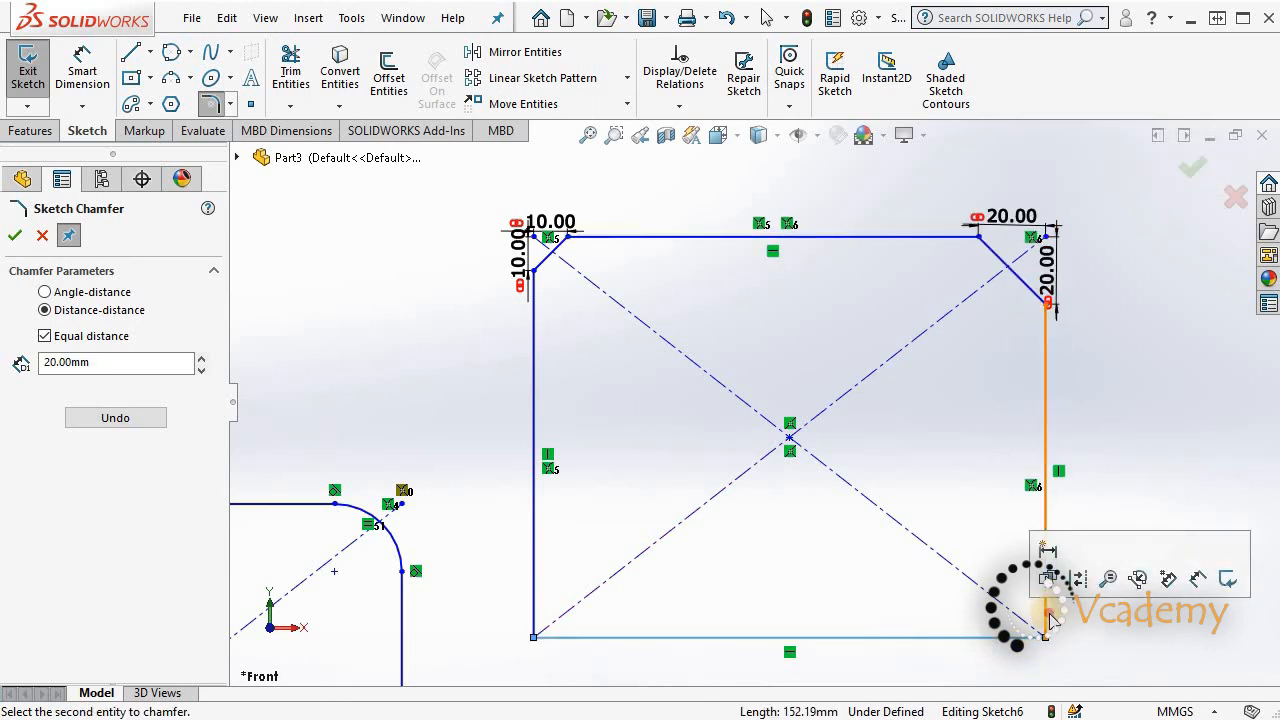
left_click(1047, 618)
left_click(534, 586)
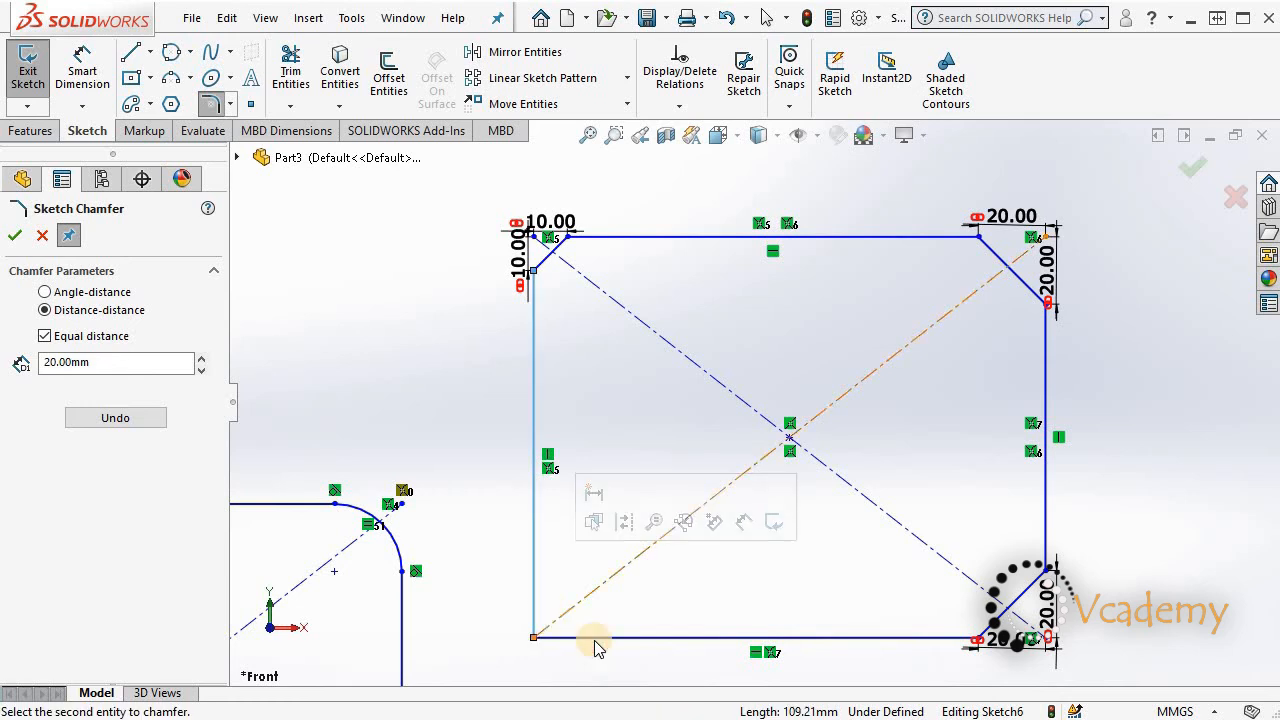
left_click(597, 640)
Step: Change the upper-left chamfer's horizontal dimension to 20 mm and finish the Sketch Chamfer command
left_click(578, 222)
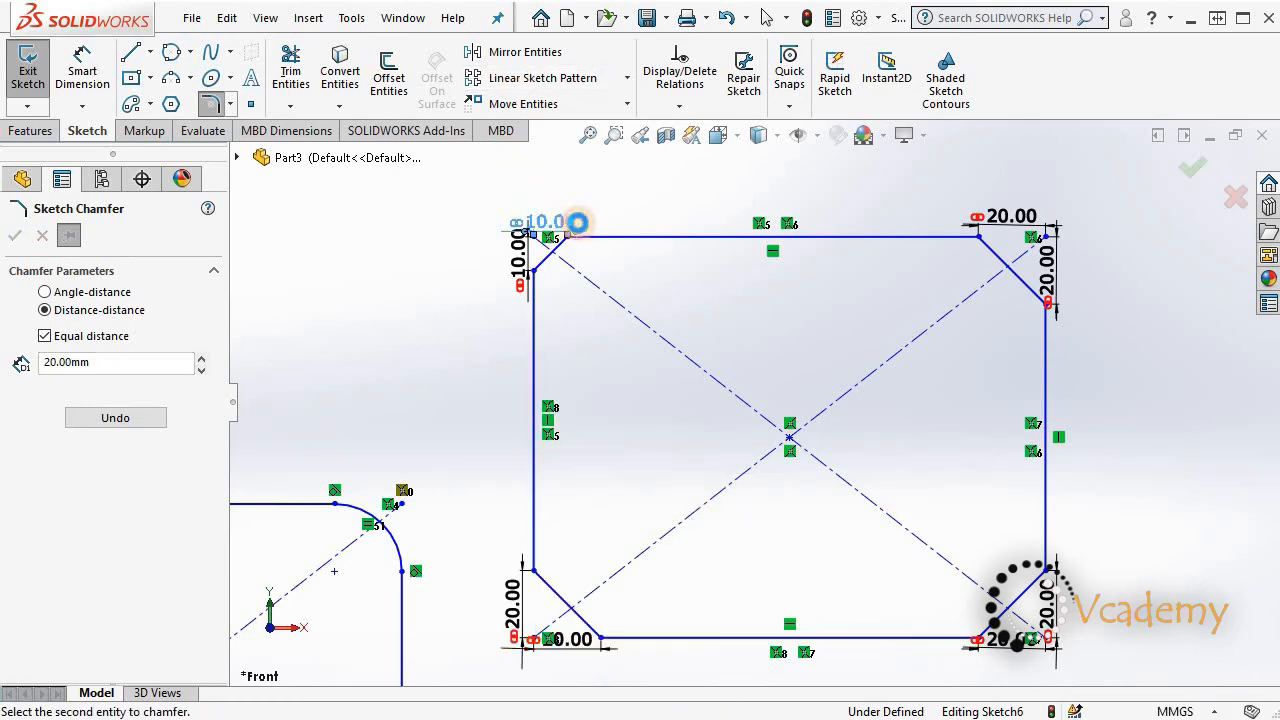
double_click(578, 222)
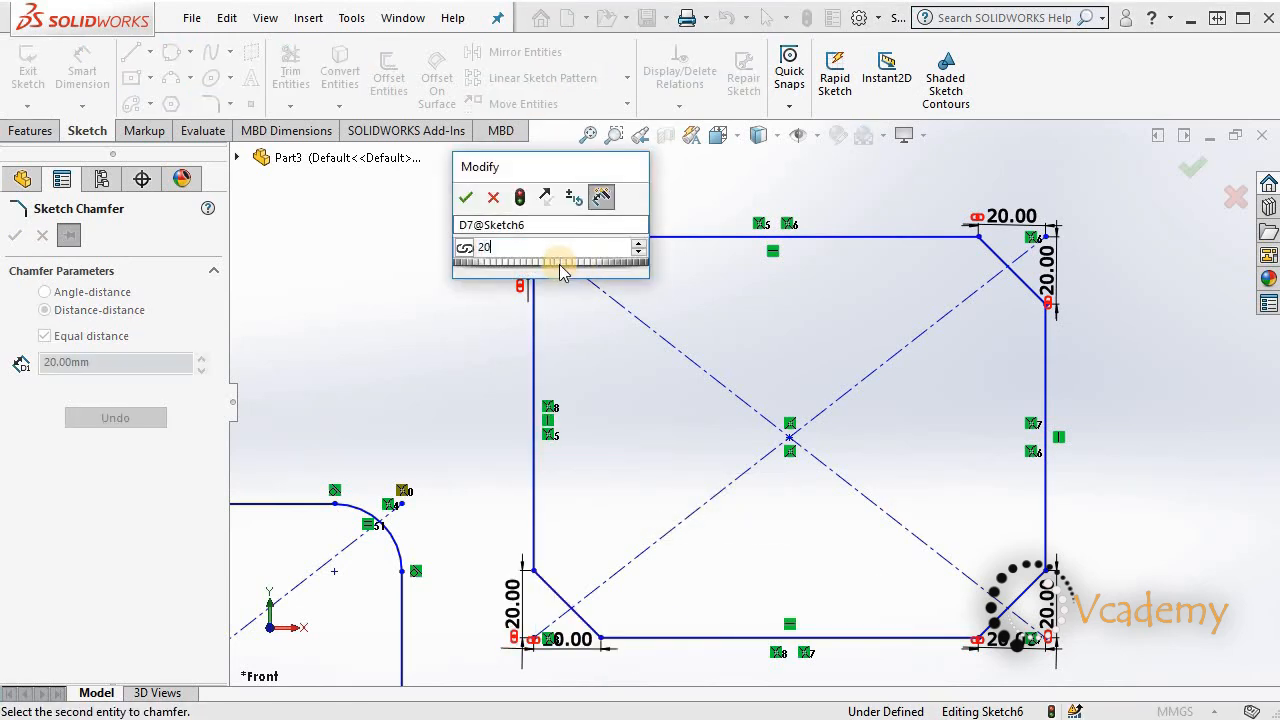
left_click(461, 326)
left_click(464, 200)
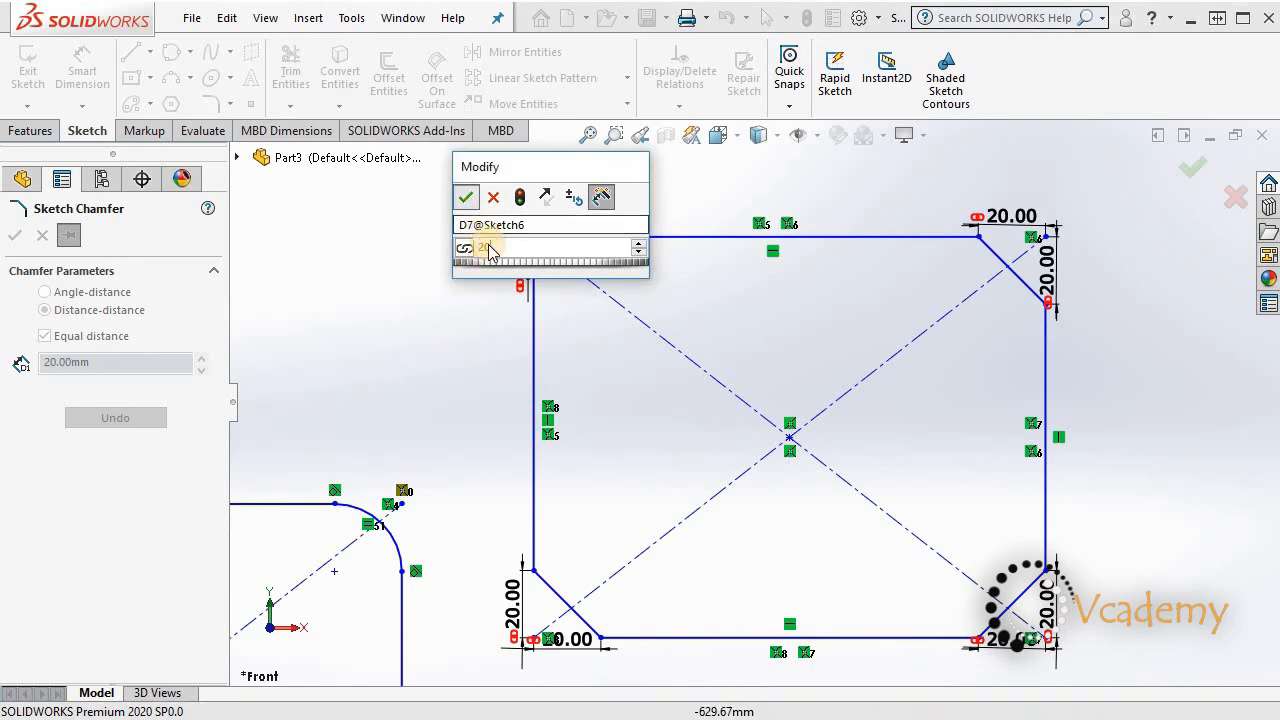
scroll(880, 600, "up", 1)
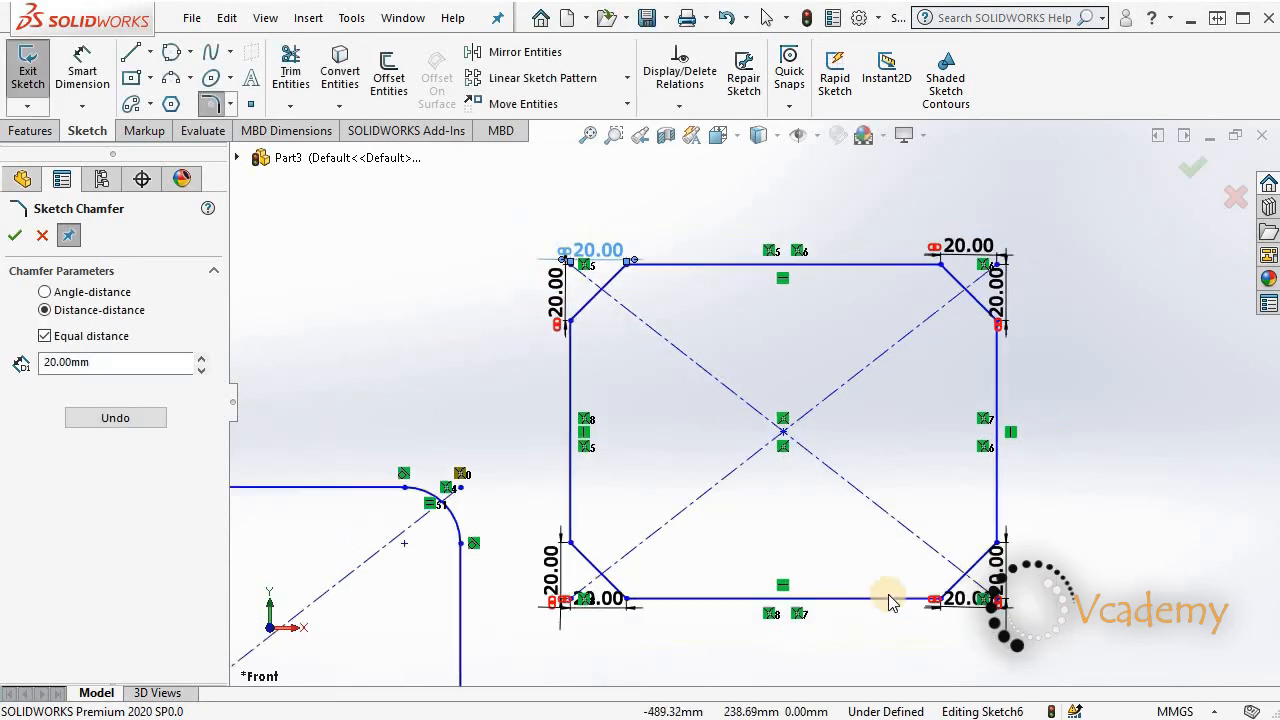
scroll(749, 402, "up", 1)
left_click(15, 237)
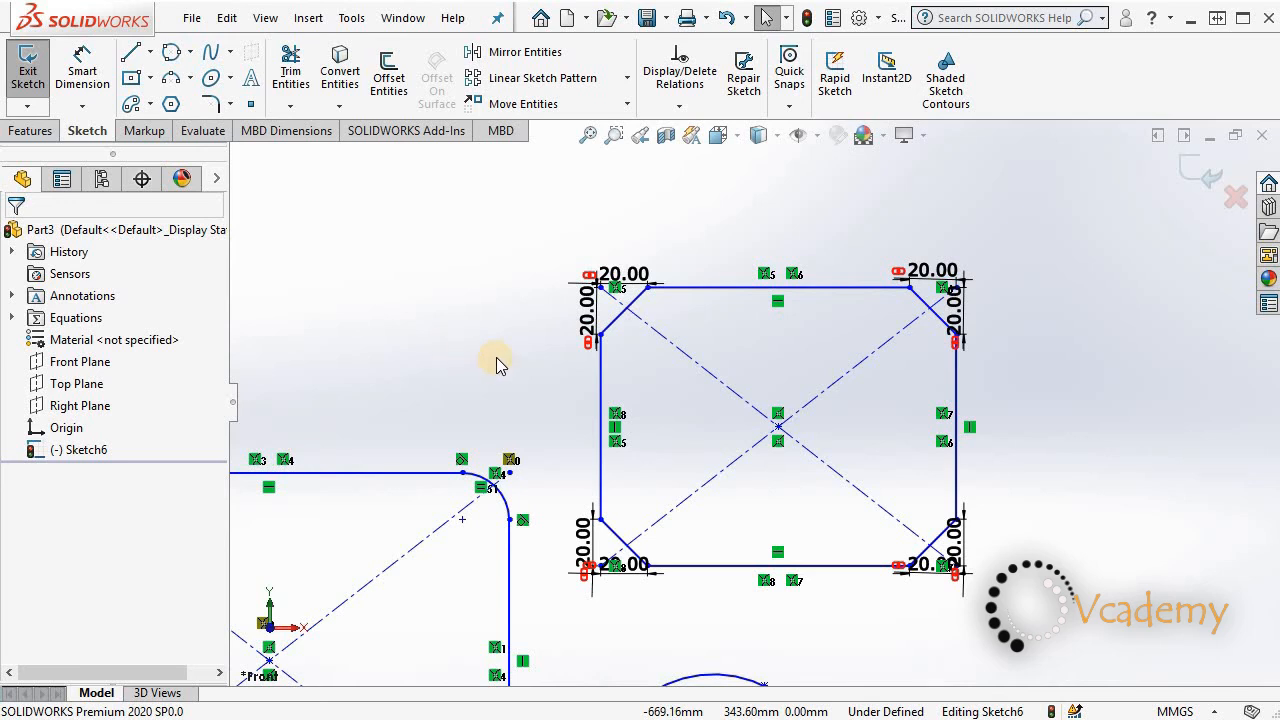
Step: Draw a near-vertical ellipse centered on the filleted rectangle's upper-left corner, with radii of about 137 mm and 74 mm
scroll(751, 400, "up", 2)
scroll(460, 274, "up", 3)
scroll(414, 216, "down", 3)
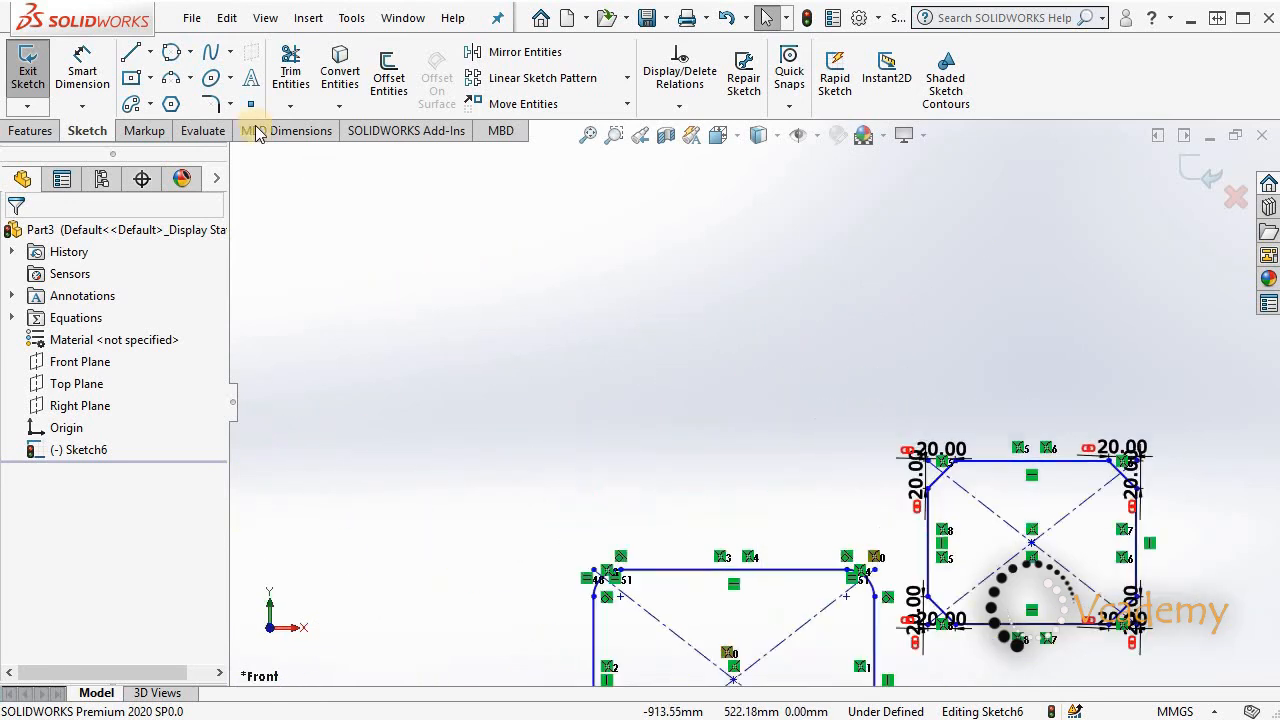
left_click(231, 78)
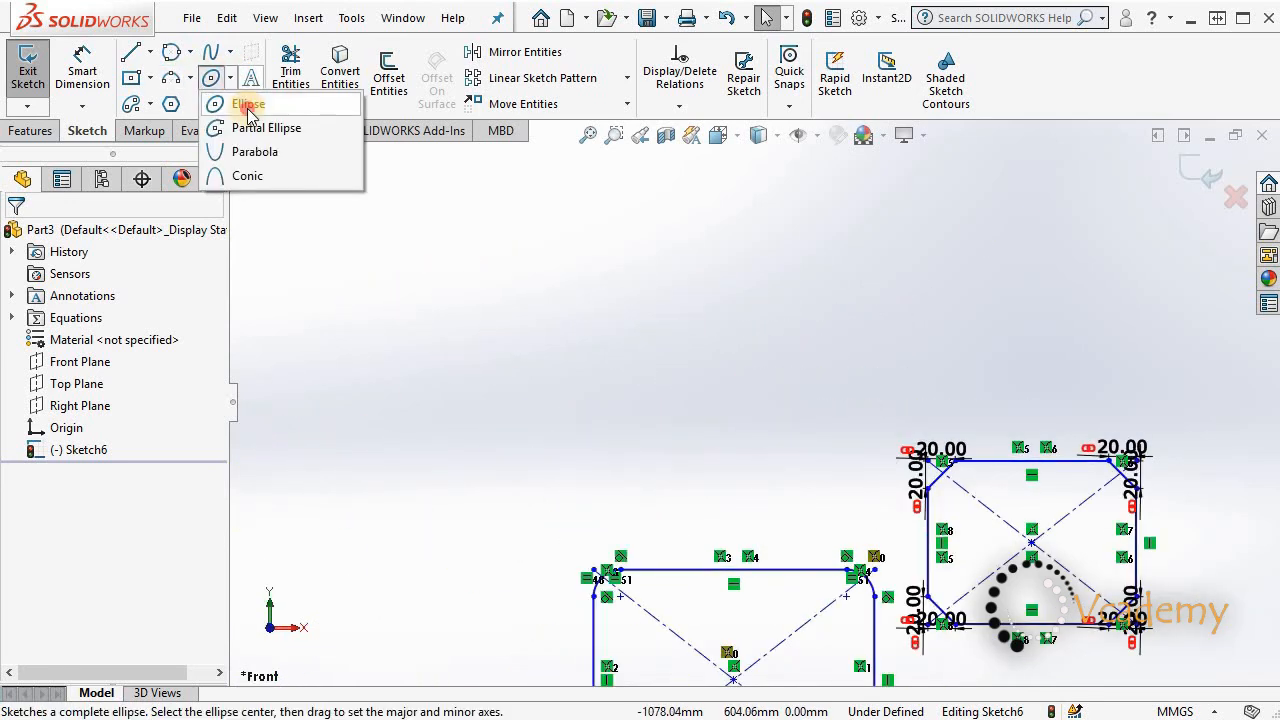
left_click(248, 104)
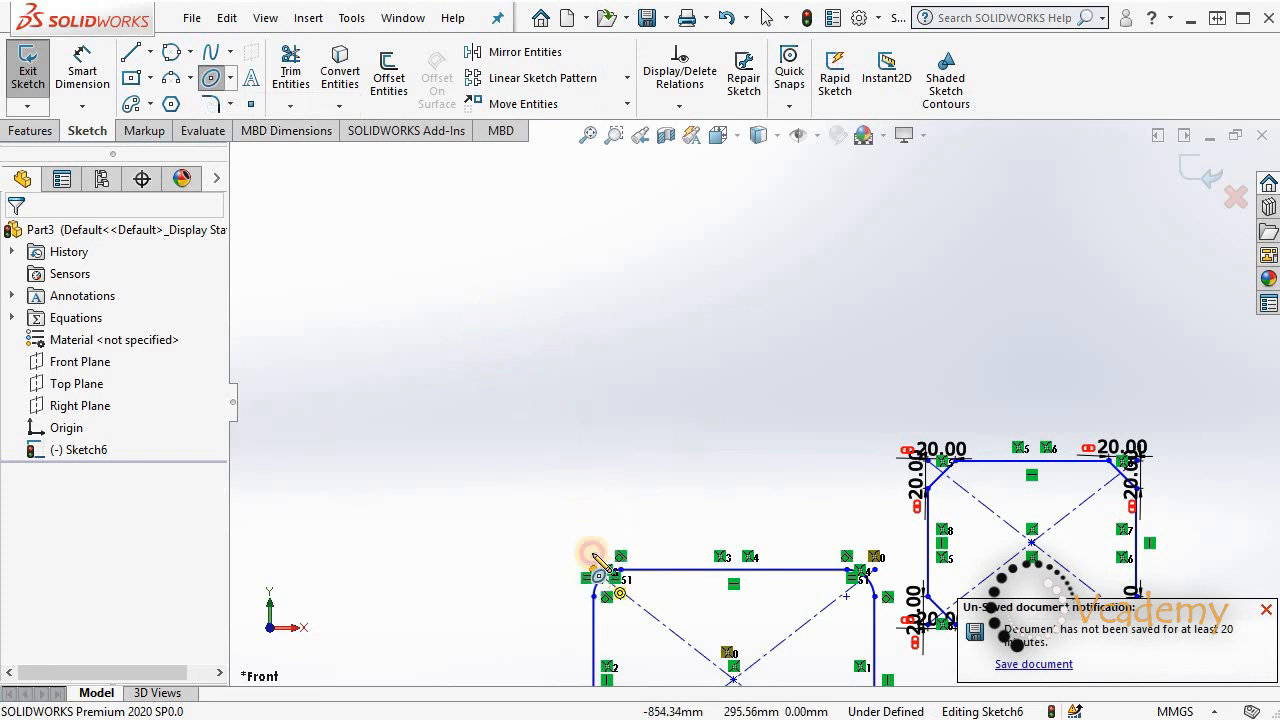
left_click(594, 560)
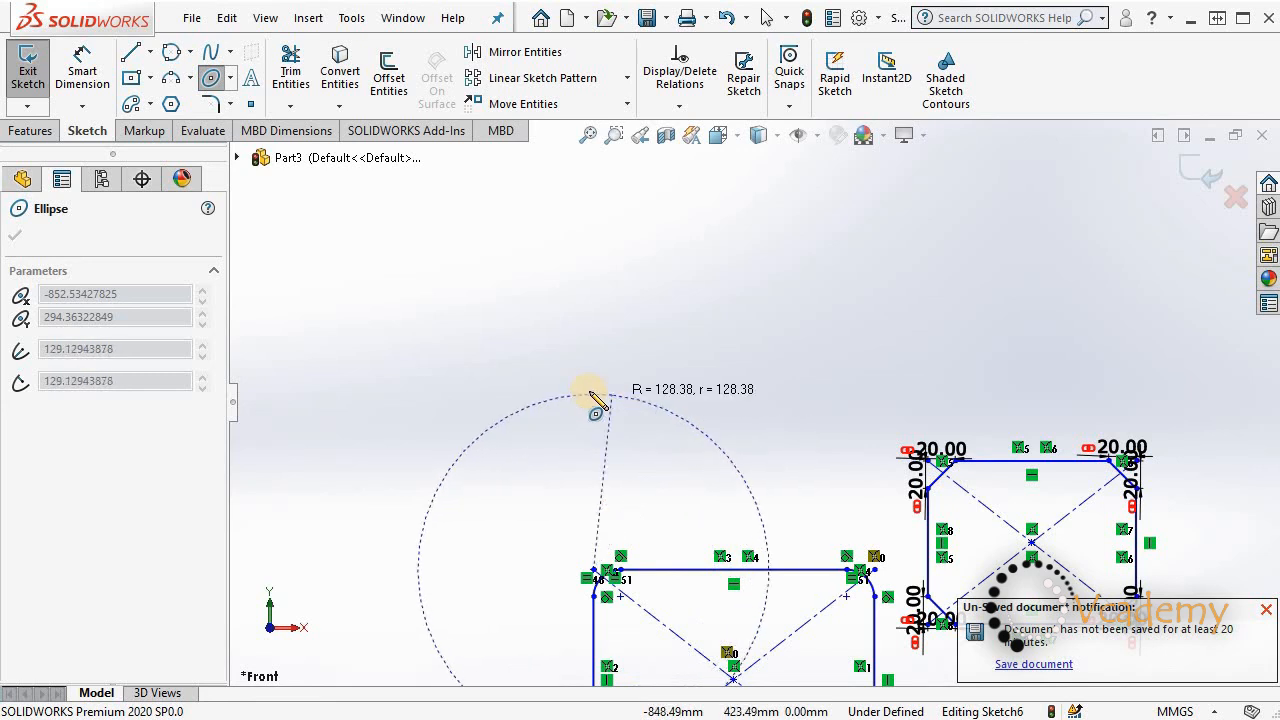
left_click(599, 386)
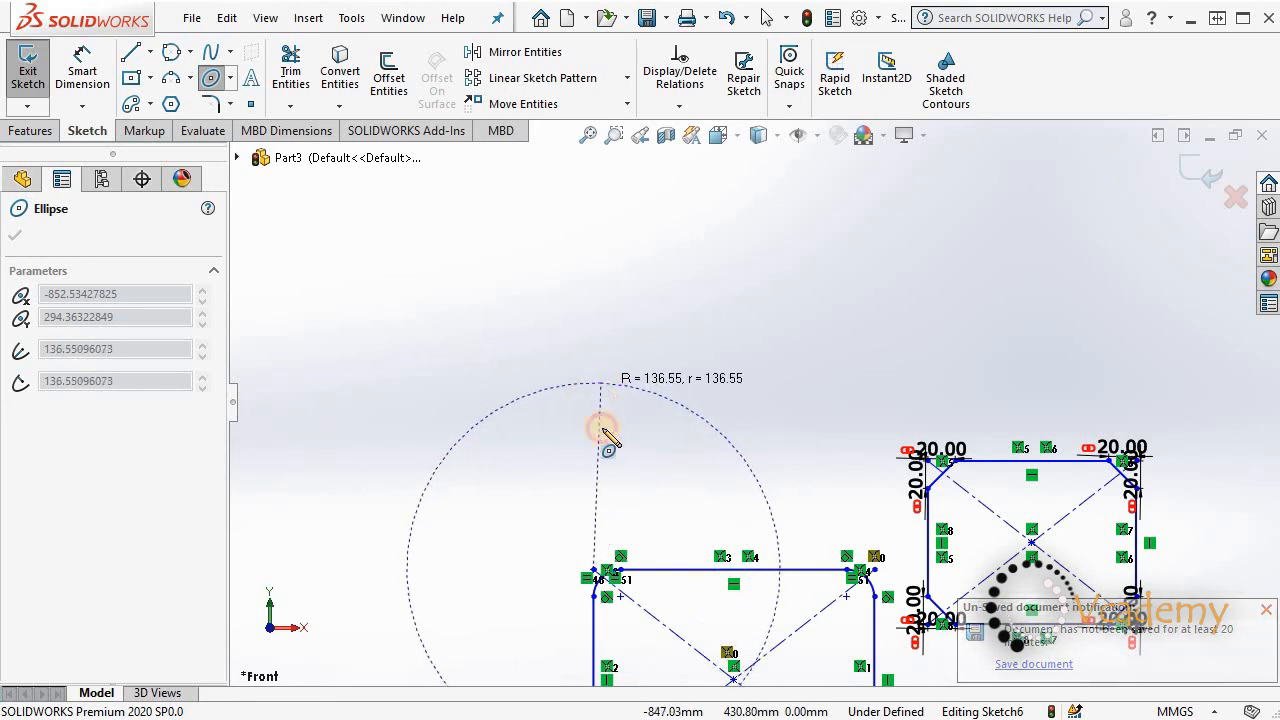
left_click(700, 492)
scroll(697, 522, "up", 3)
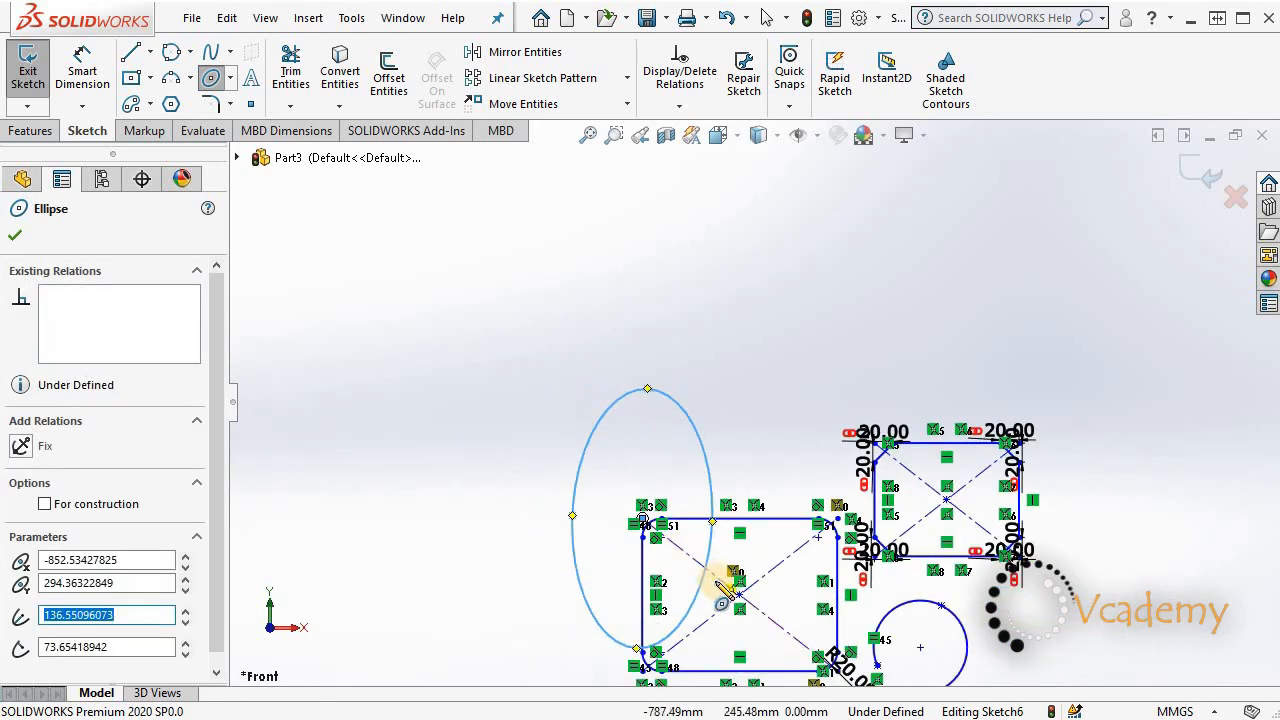
scroll(715, 575, "down", 2)
key("Escape")
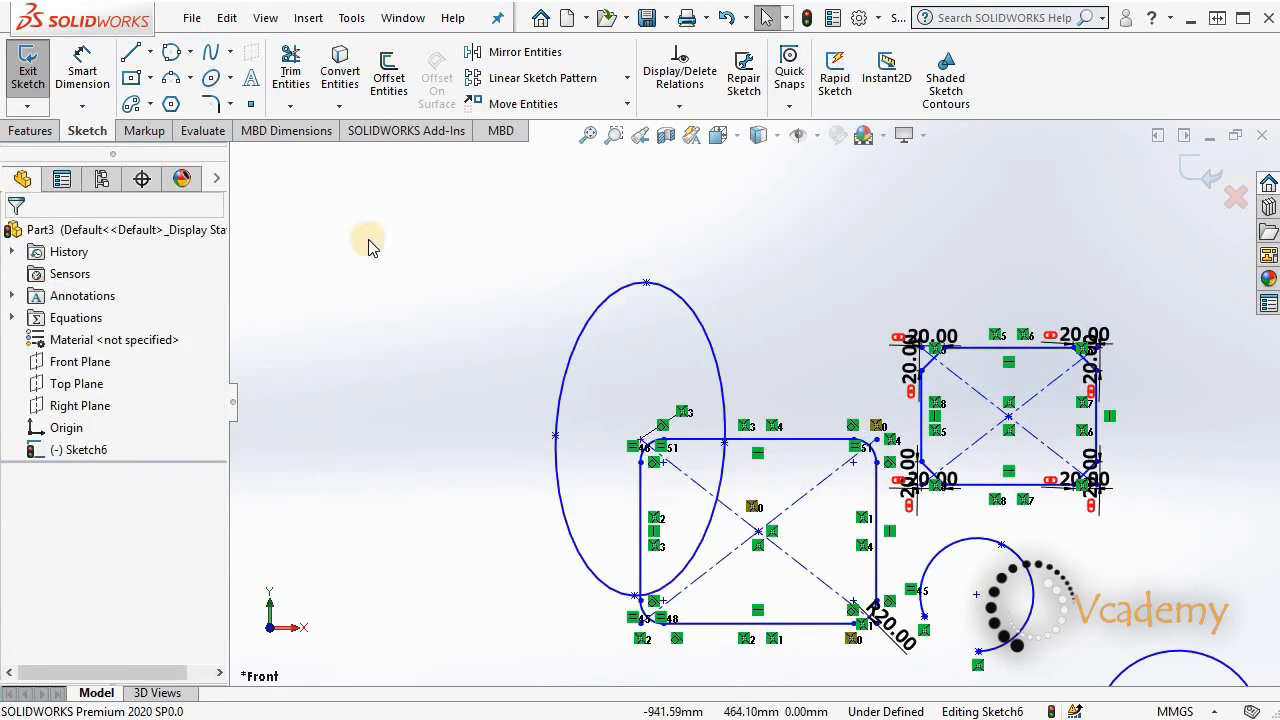
Step: Draw a tilted partial ellipse beside the full ellipse, with radii of about 129 mm and 71 mm and an open end facing the ellipse
left_click(231, 79)
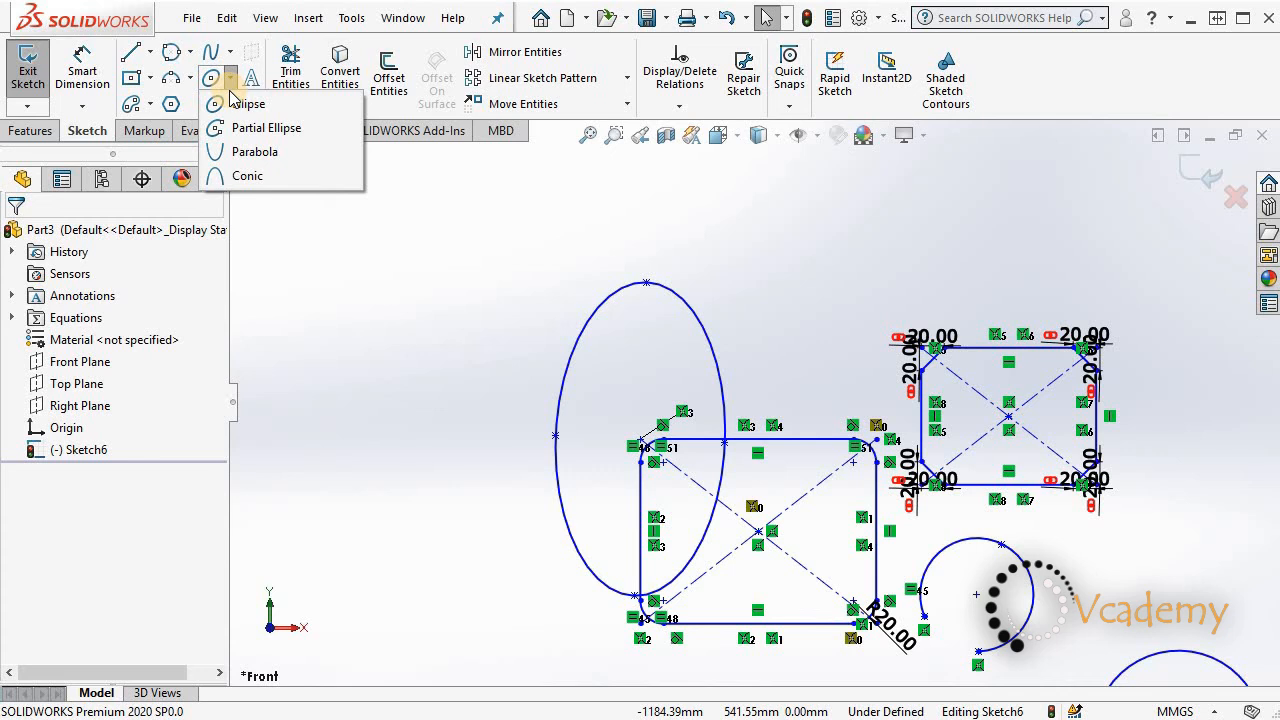
left_click(238, 136)
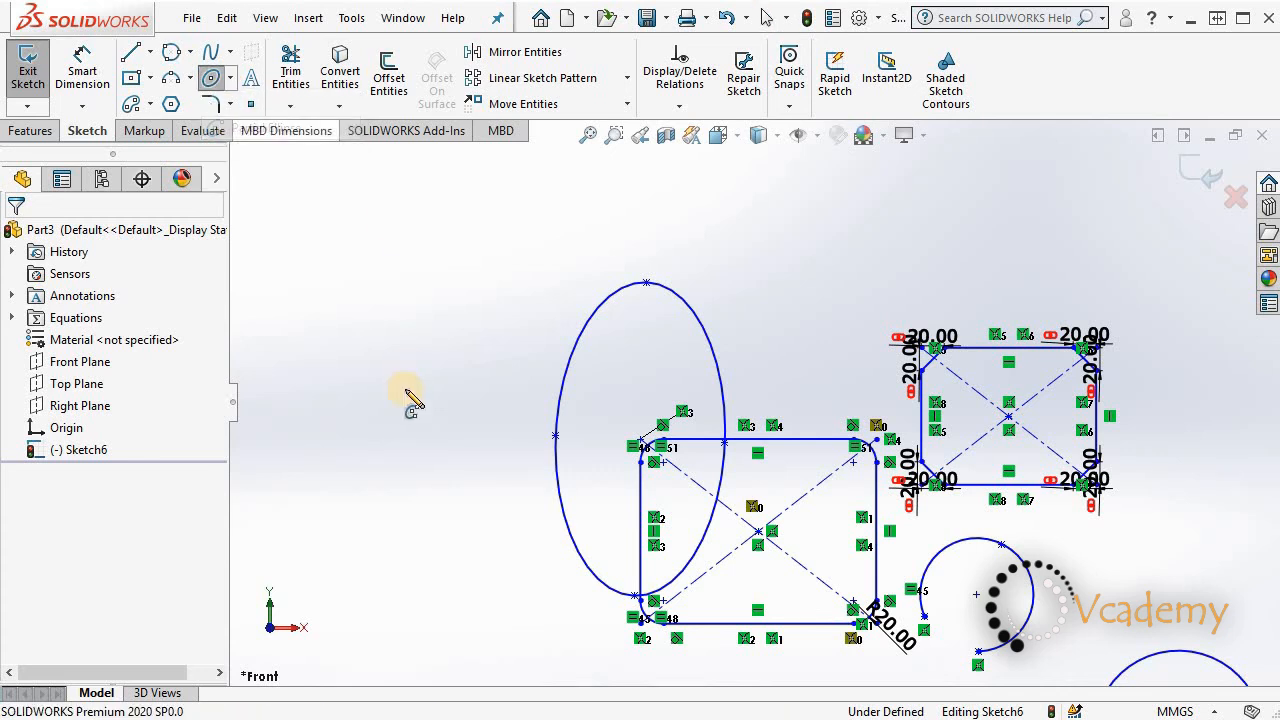
left_click(350, 378)
left_click(468, 300)
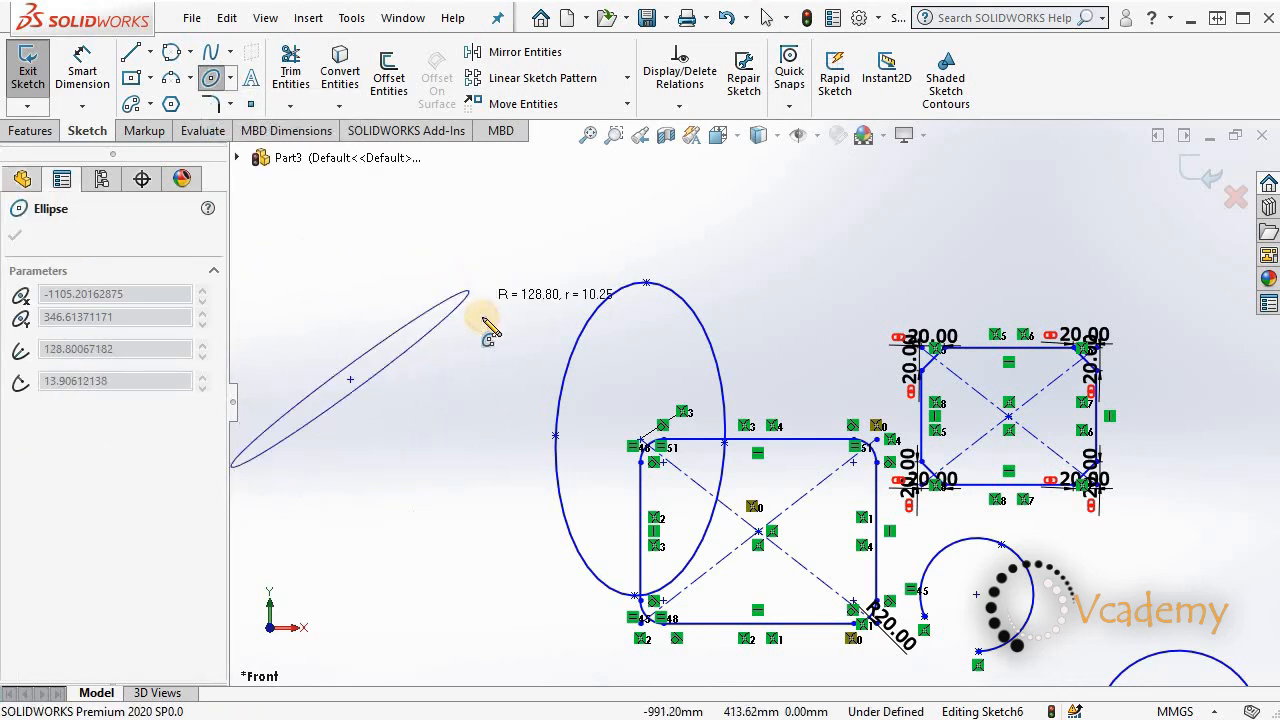
left_click(476, 388)
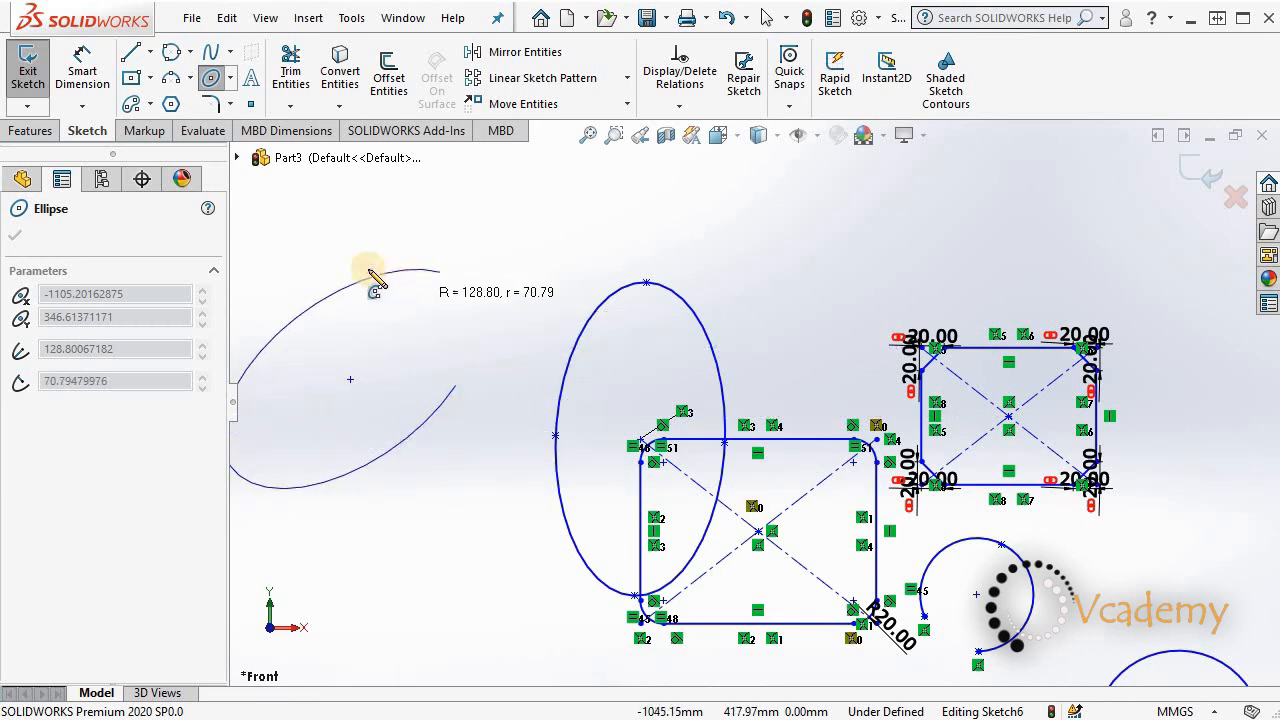
left_click(439, 272)
mouse_move(425, 453)
middle_mouse_down("ctrl")
mouse_move(428, 391)
mouse_move(608, 408)
middle_mouse_up("ctrl")
key("Escape")
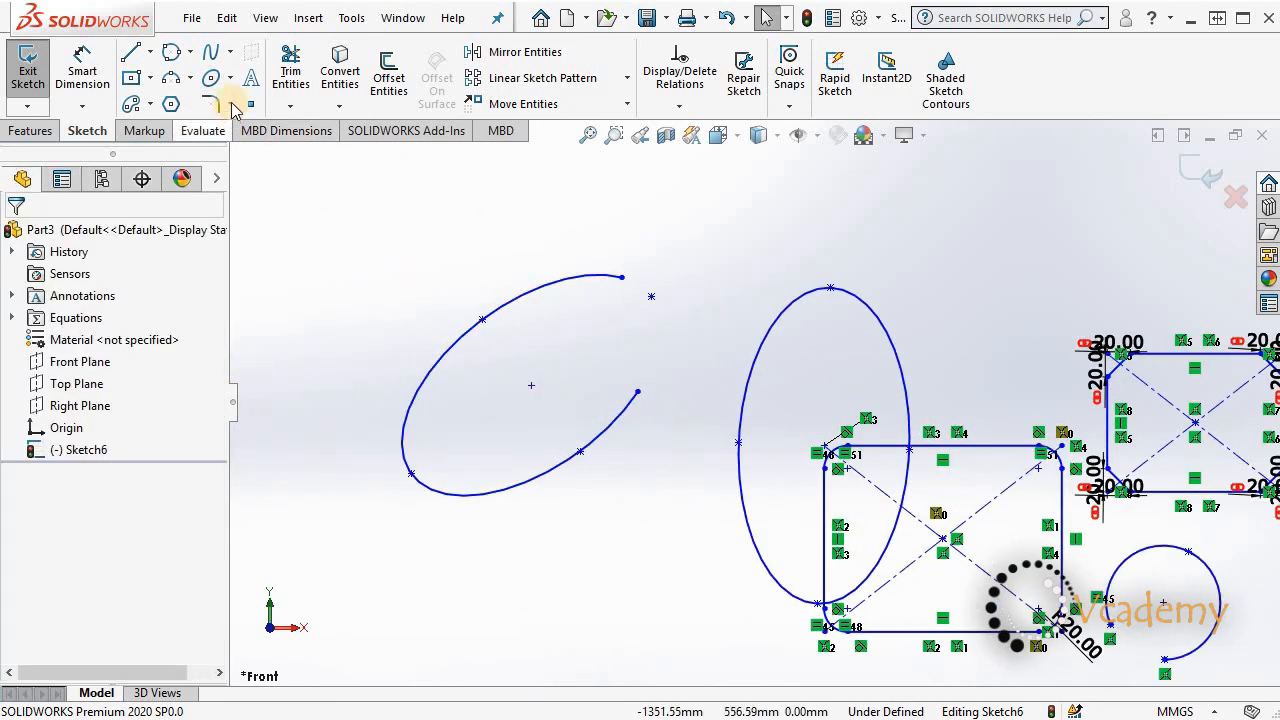
Step: Draw a short parabola segment with a focal distance of about 165 mm between the partial ellipse and the nearest arc slot
left_click(230, 80)
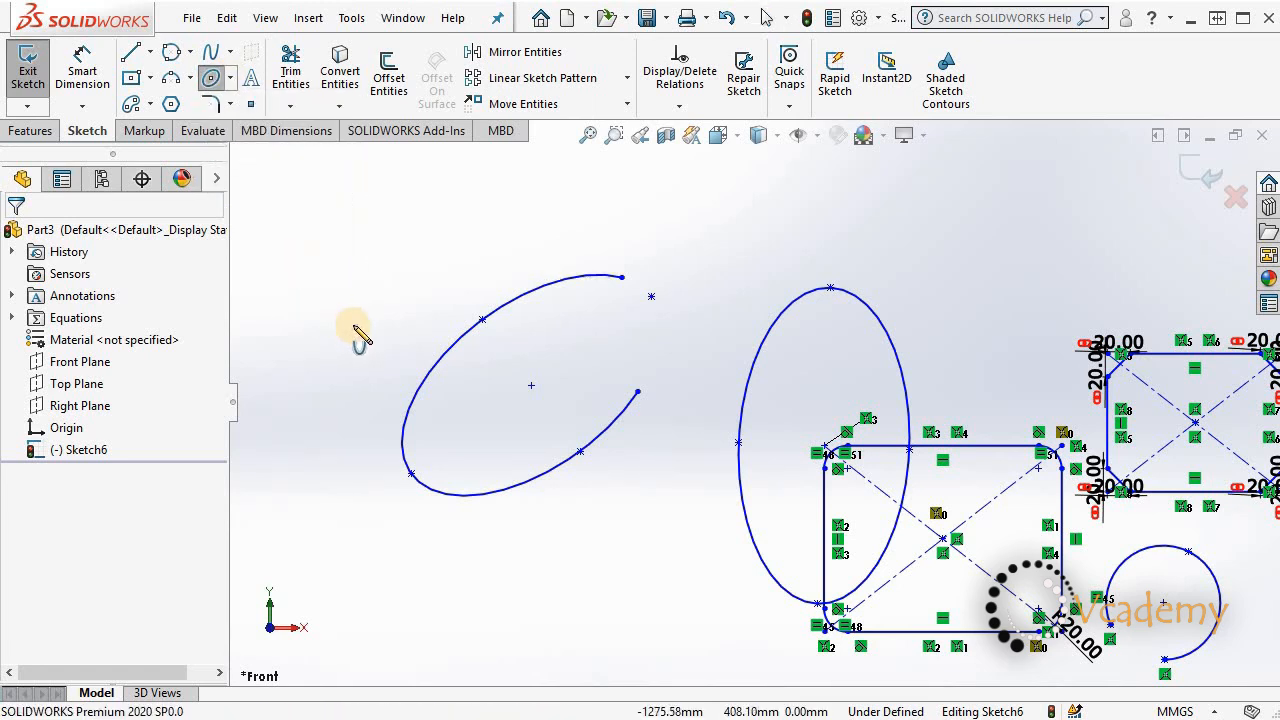
scroll(398, 311, "up", 3)
scroll(359, 283, "down", 2)
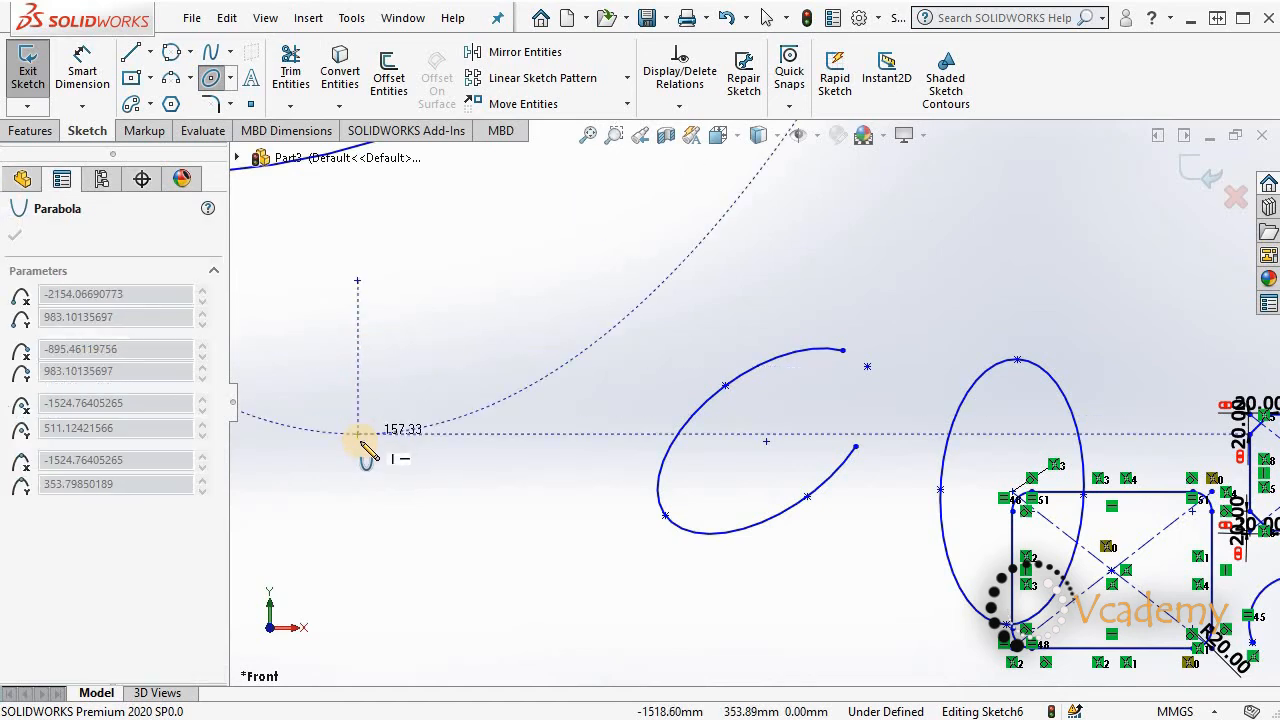
left_click(357, 441)
scroll(494, 298, "up", 2)
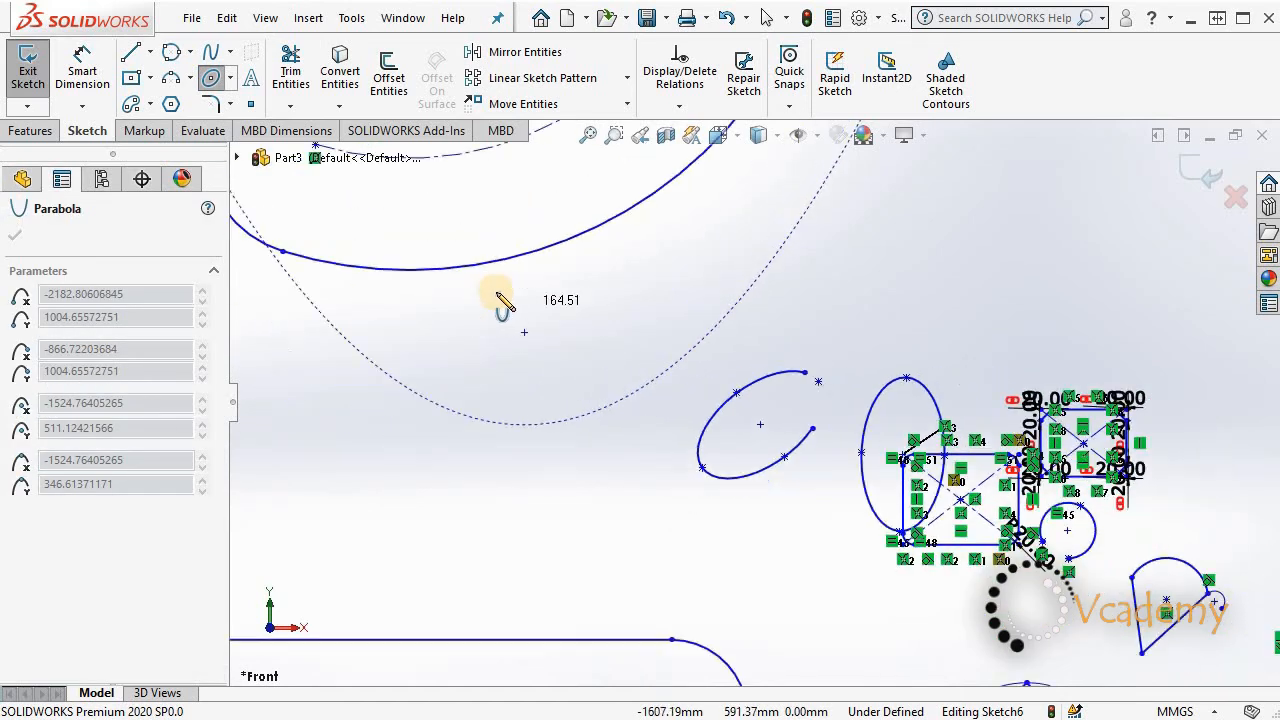
scroll(660, 335, "up", 3)
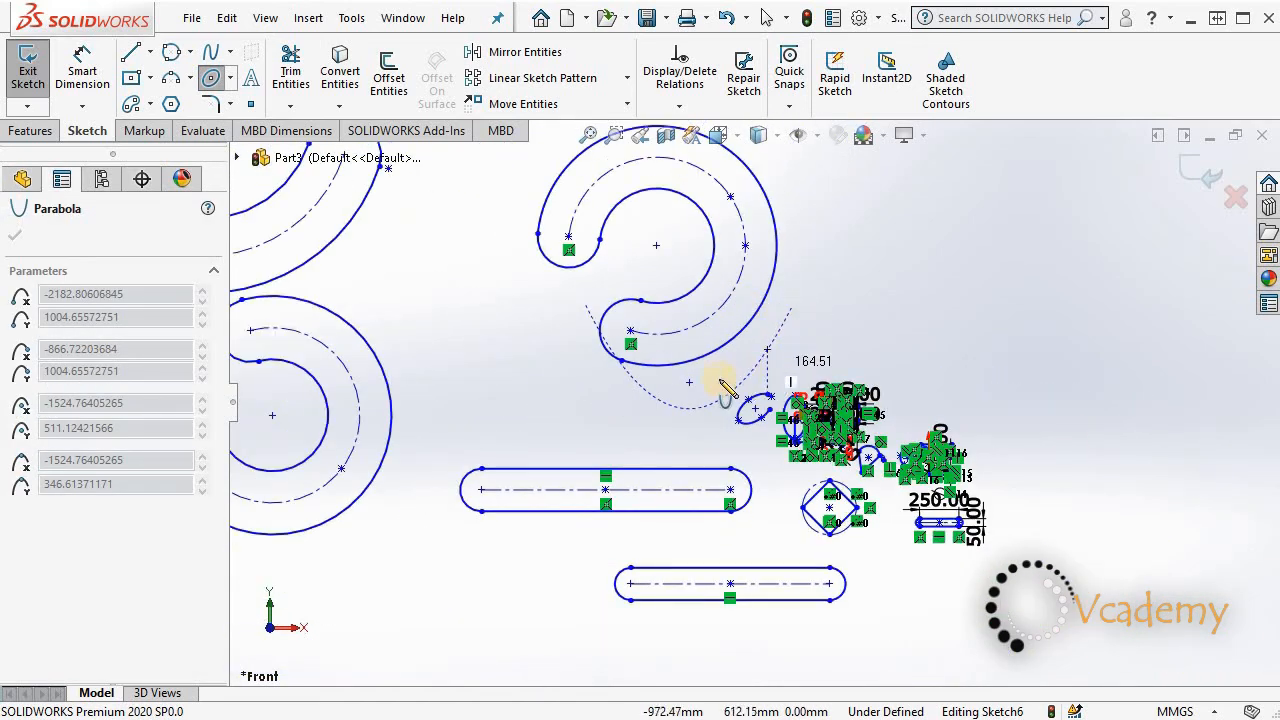
left_click(678, 410)
scroll(686, 412, "down", 3)
Step: Draw a second parabola, opening sideways toward the short one, with a focal distance of about 168 mm, above the long straight slot
left_click(231, 78)
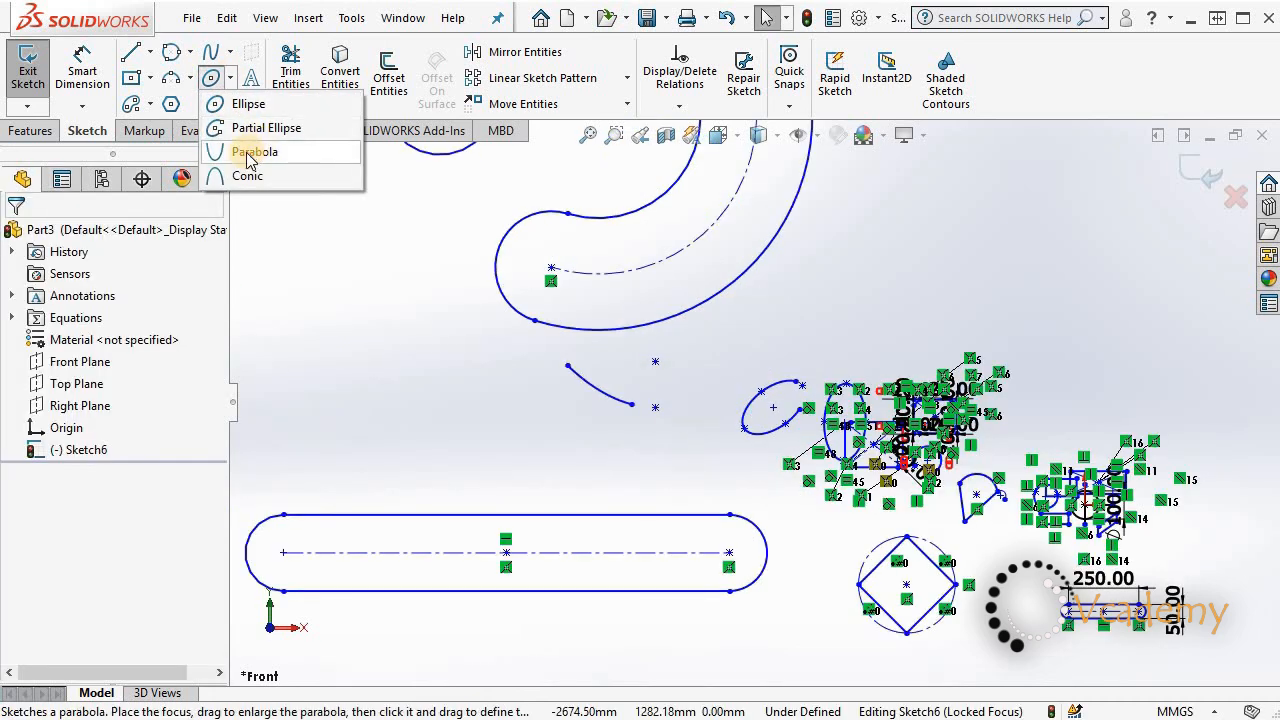
left_click(250, 152)
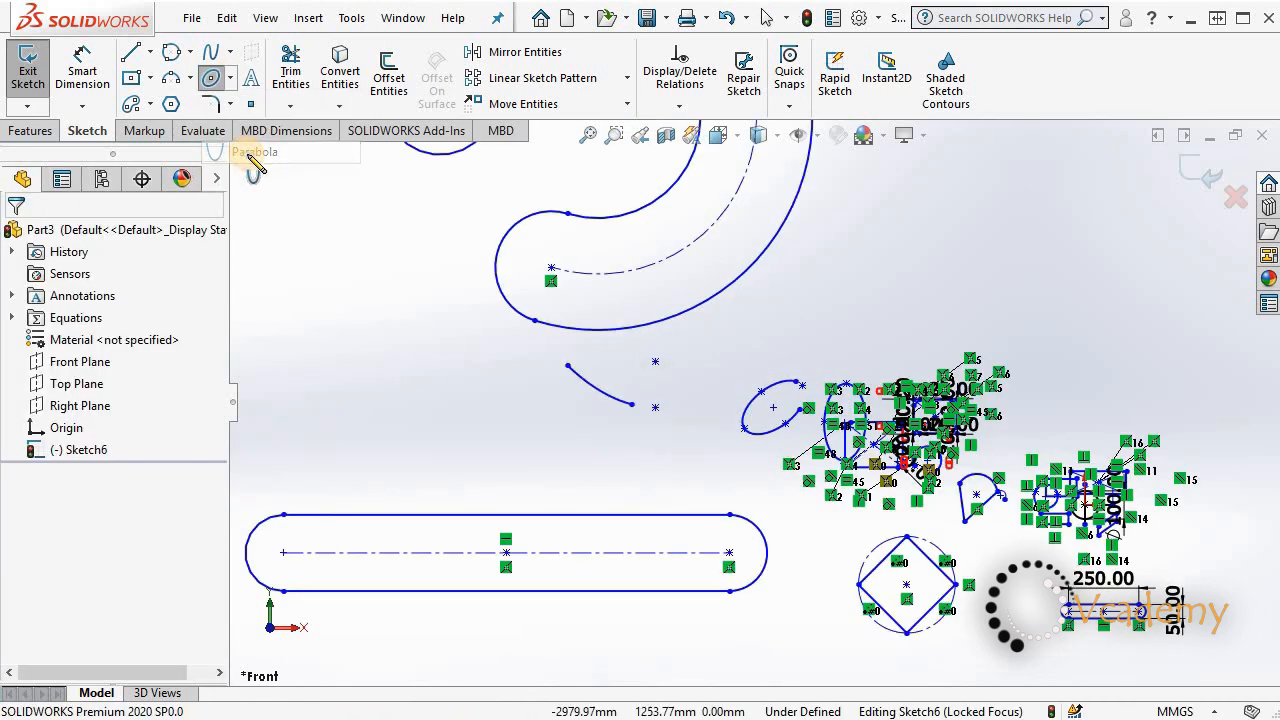
left_click(320, 380)
scroll(334, 343, "up", 4)
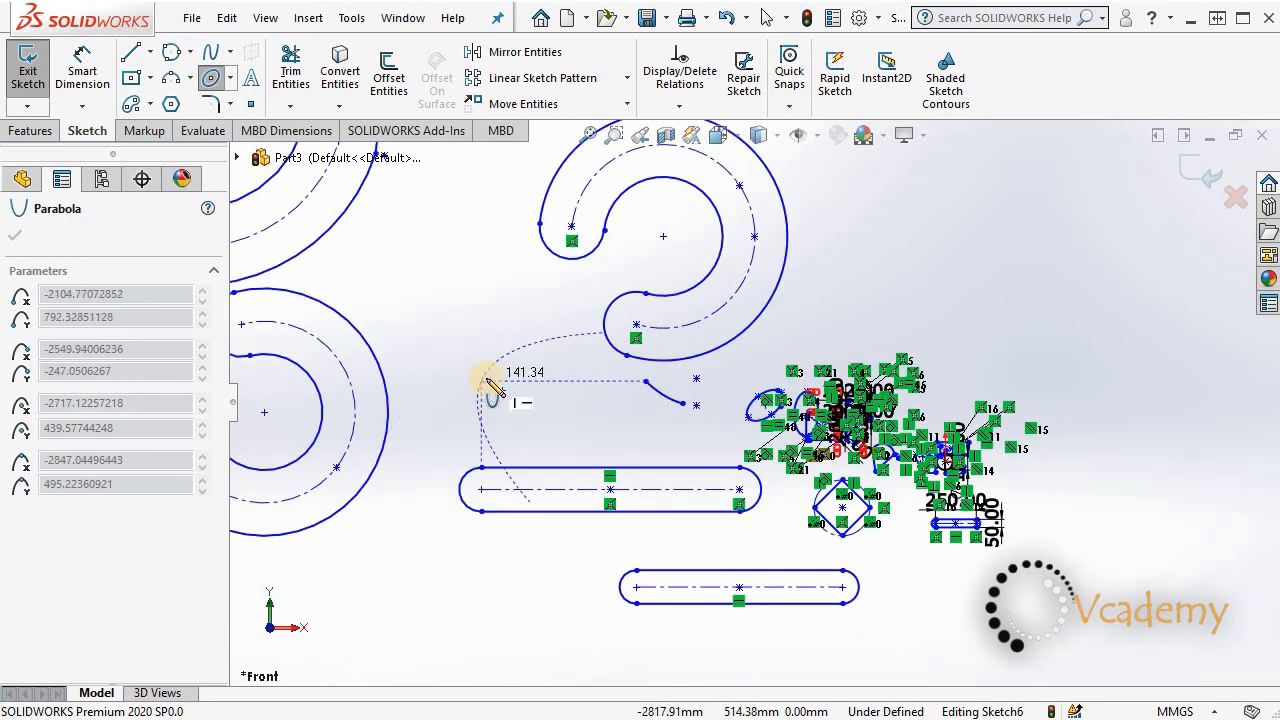
left_click(517, 334)
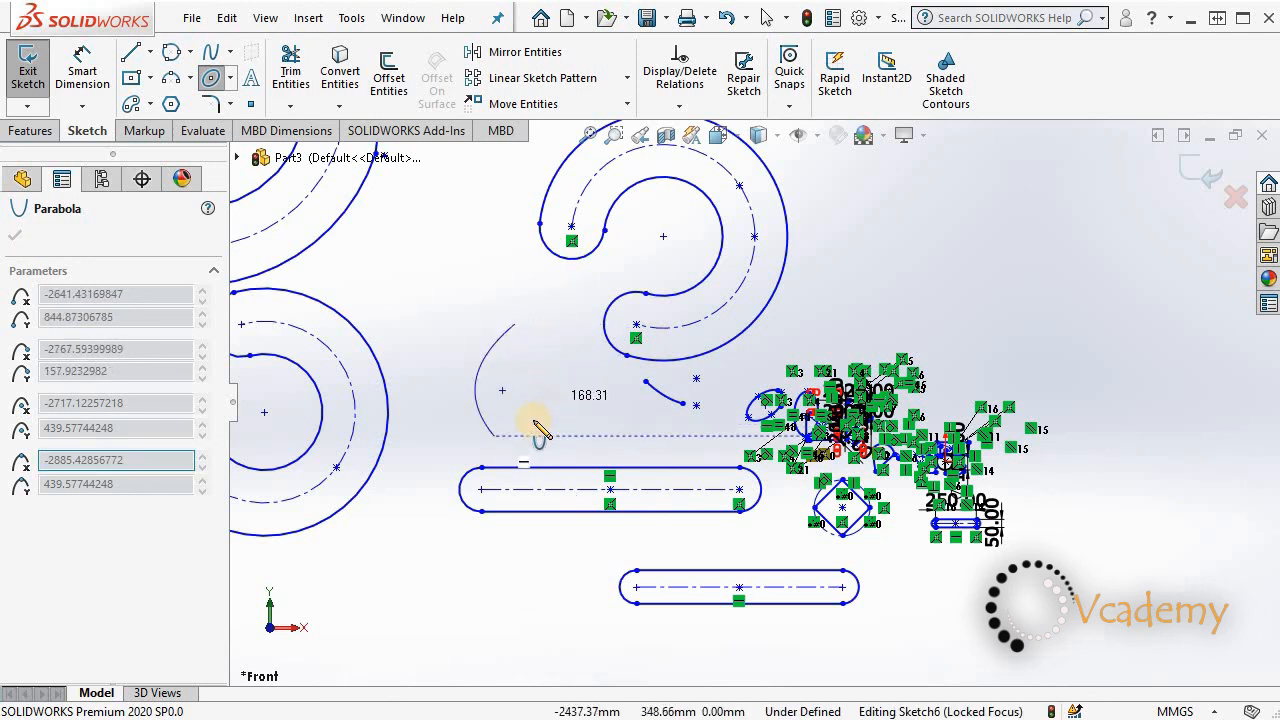
left_click(510, 447)
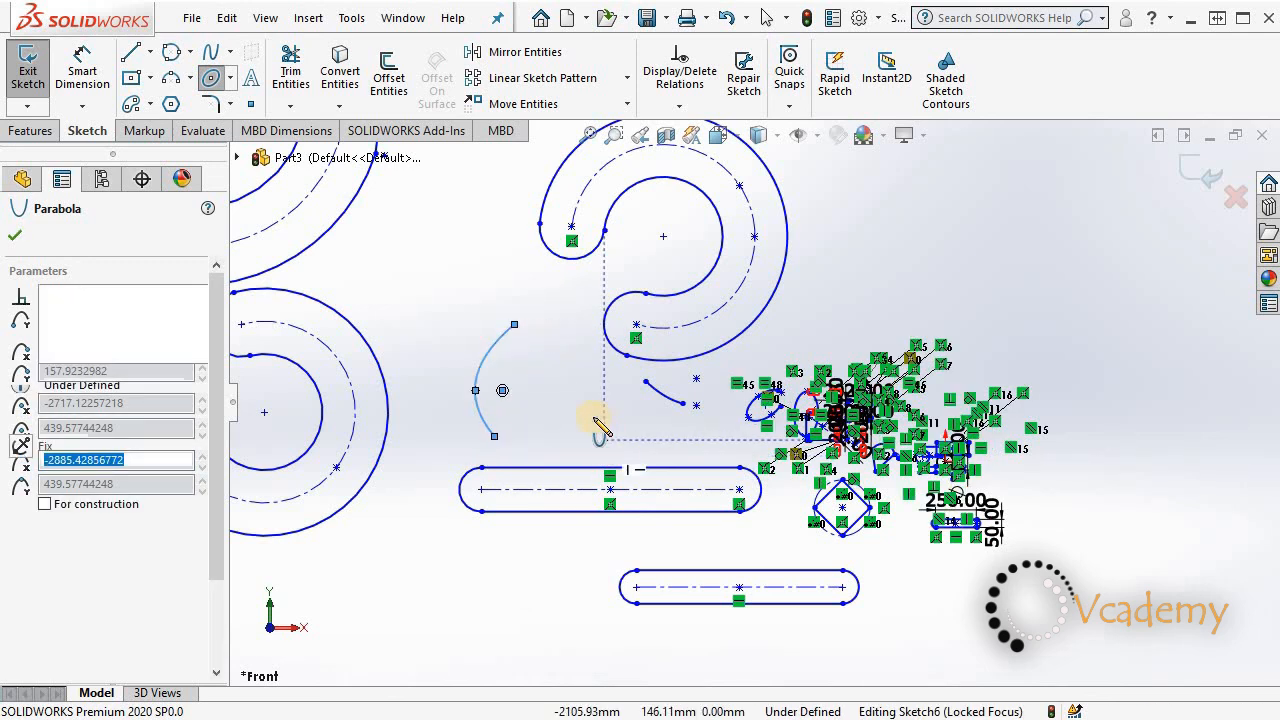
scroll(600, 405, "down", 3)
key("Escape")
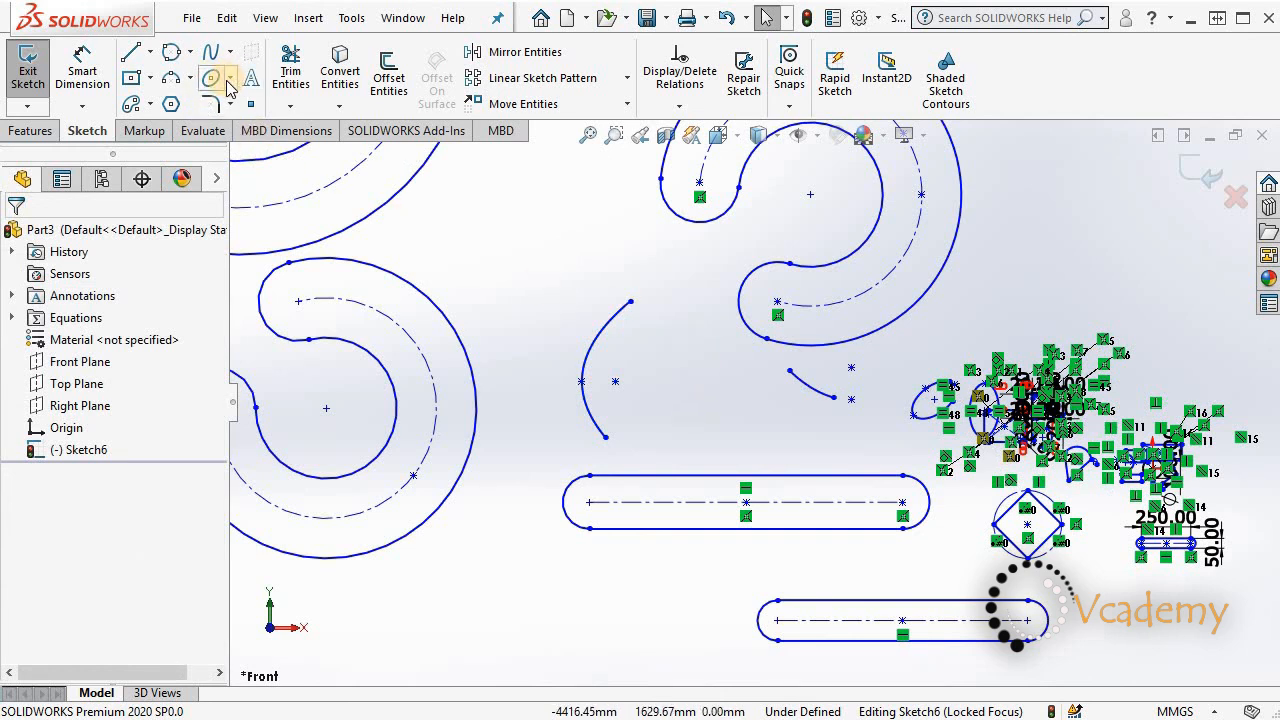
scroll(900, 432, "up", 3)
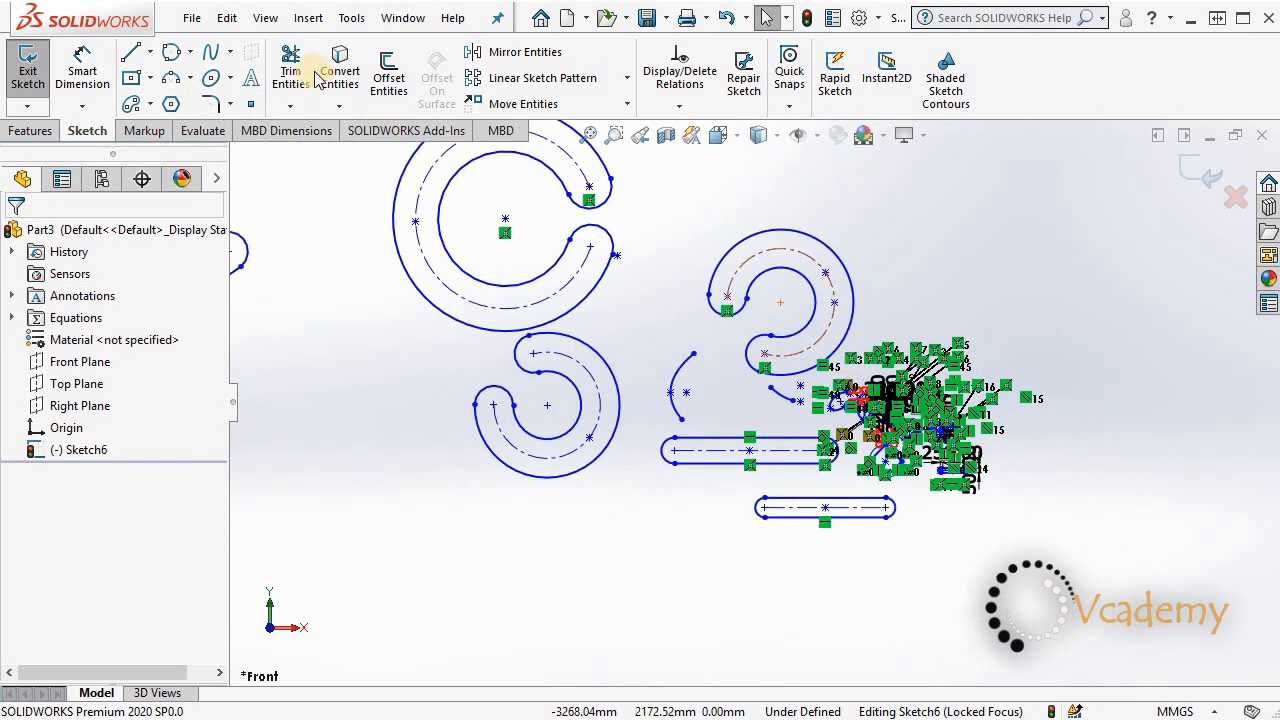
left_click(235, 80)
left_click(229, 80)
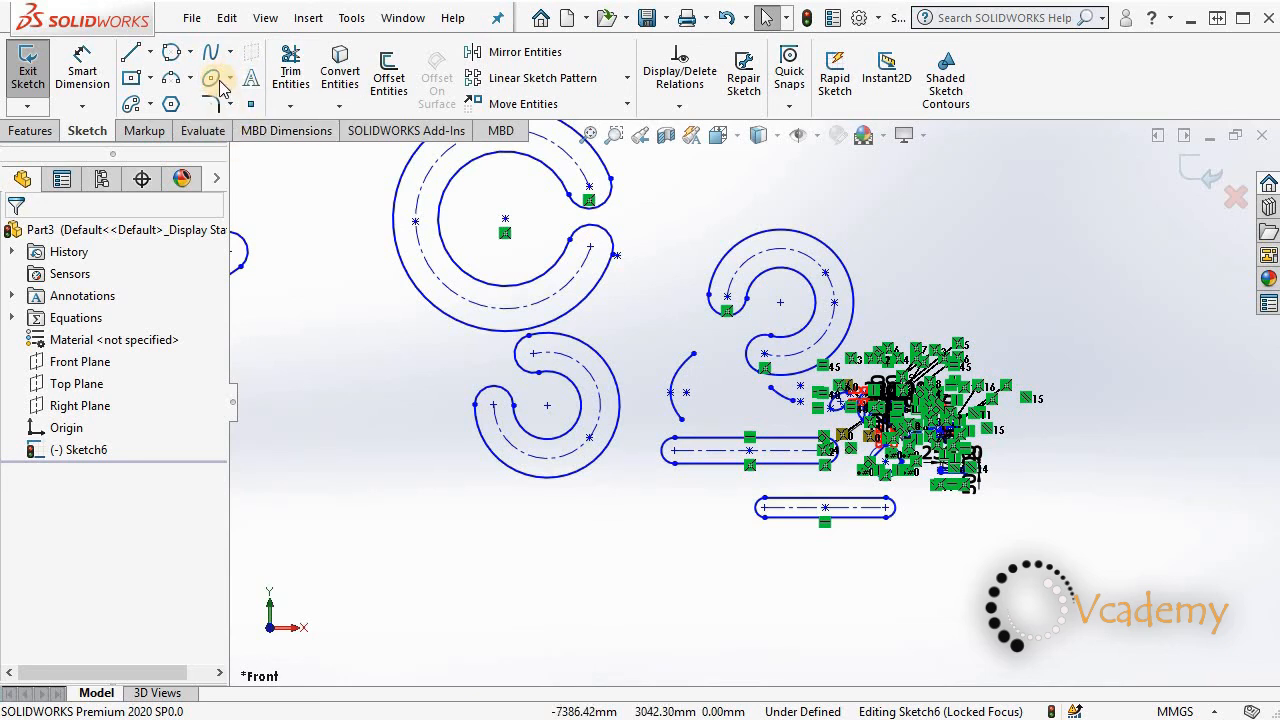
left_click(232, 80)
left_click(229, 80)
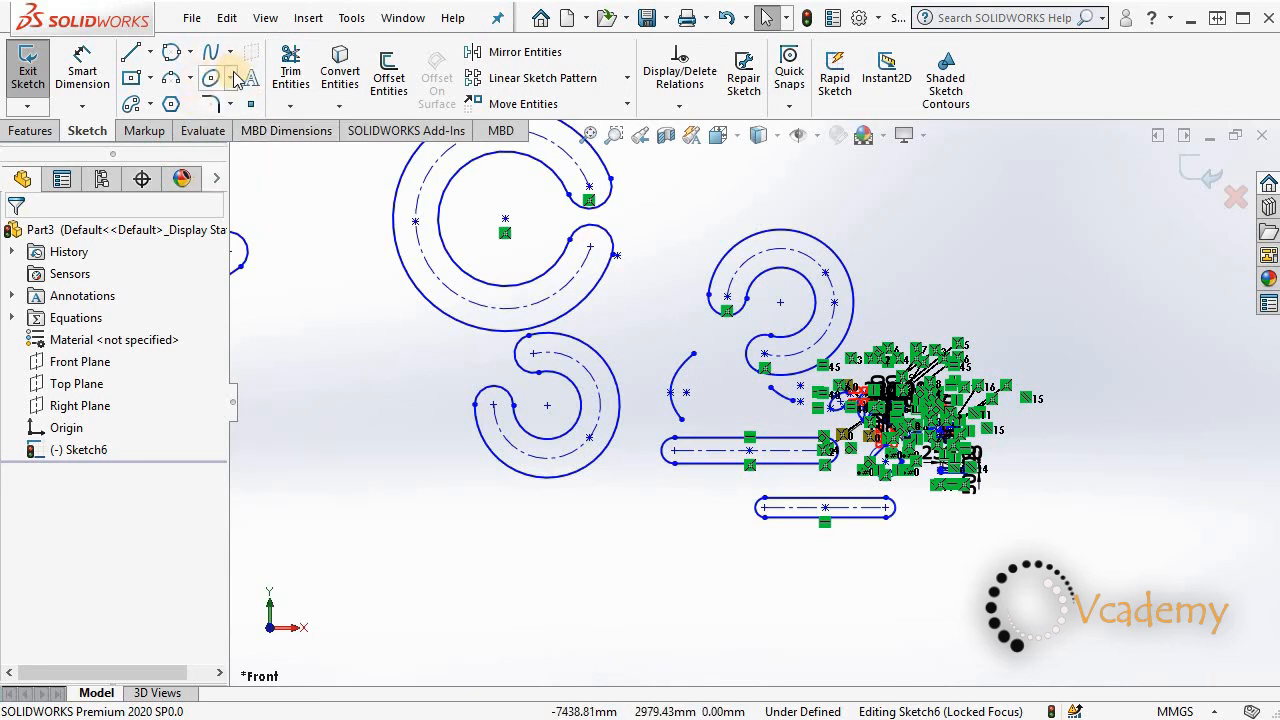
left_click(236, 80)
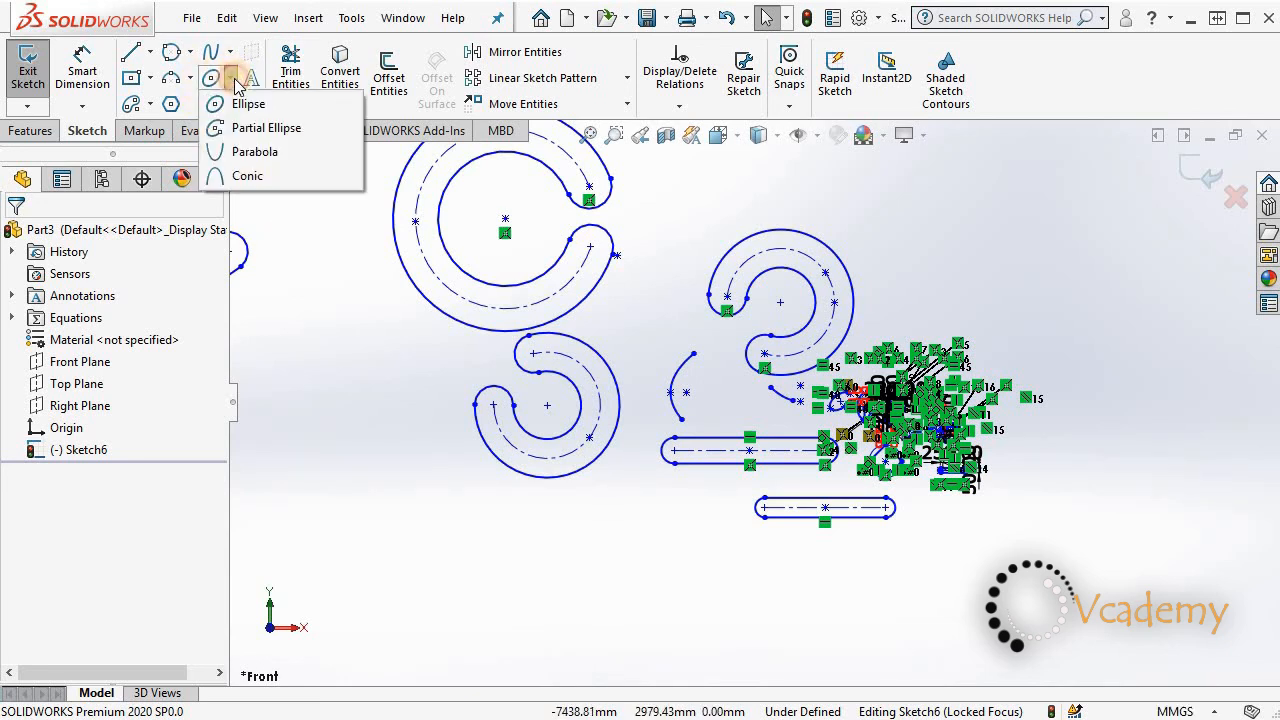
left_click(245, 176)
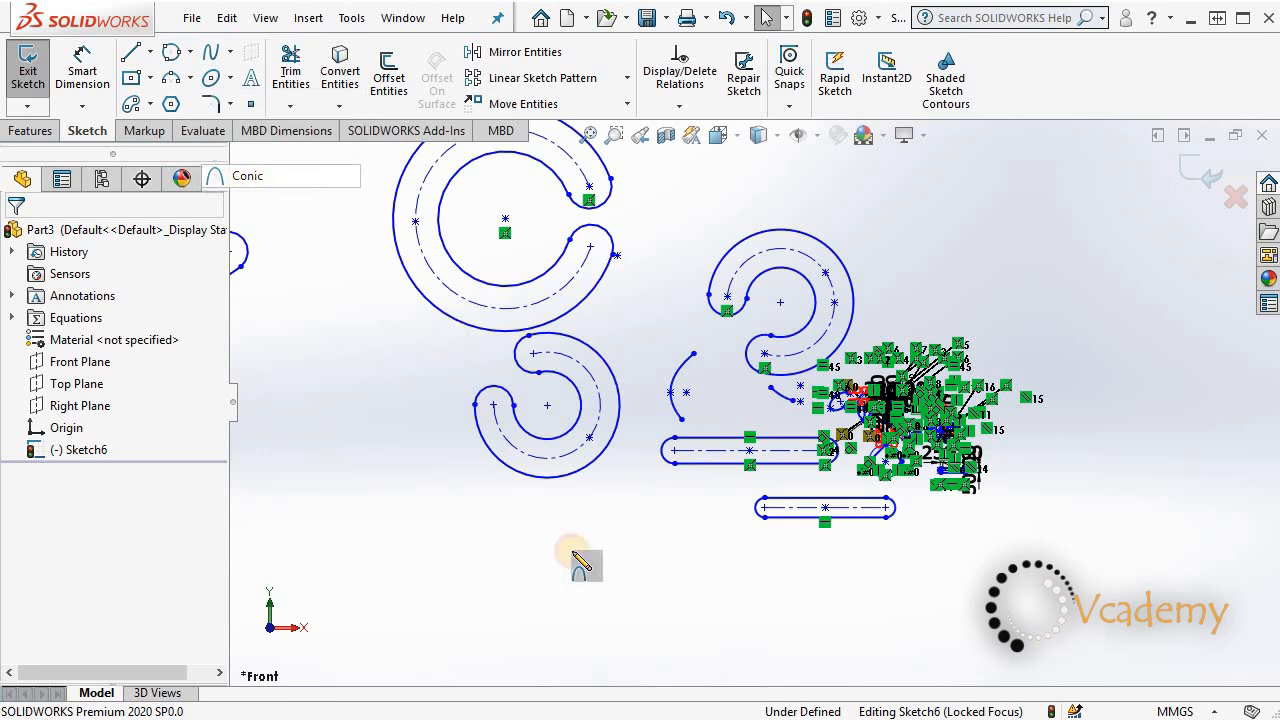
left_click(370, 516)
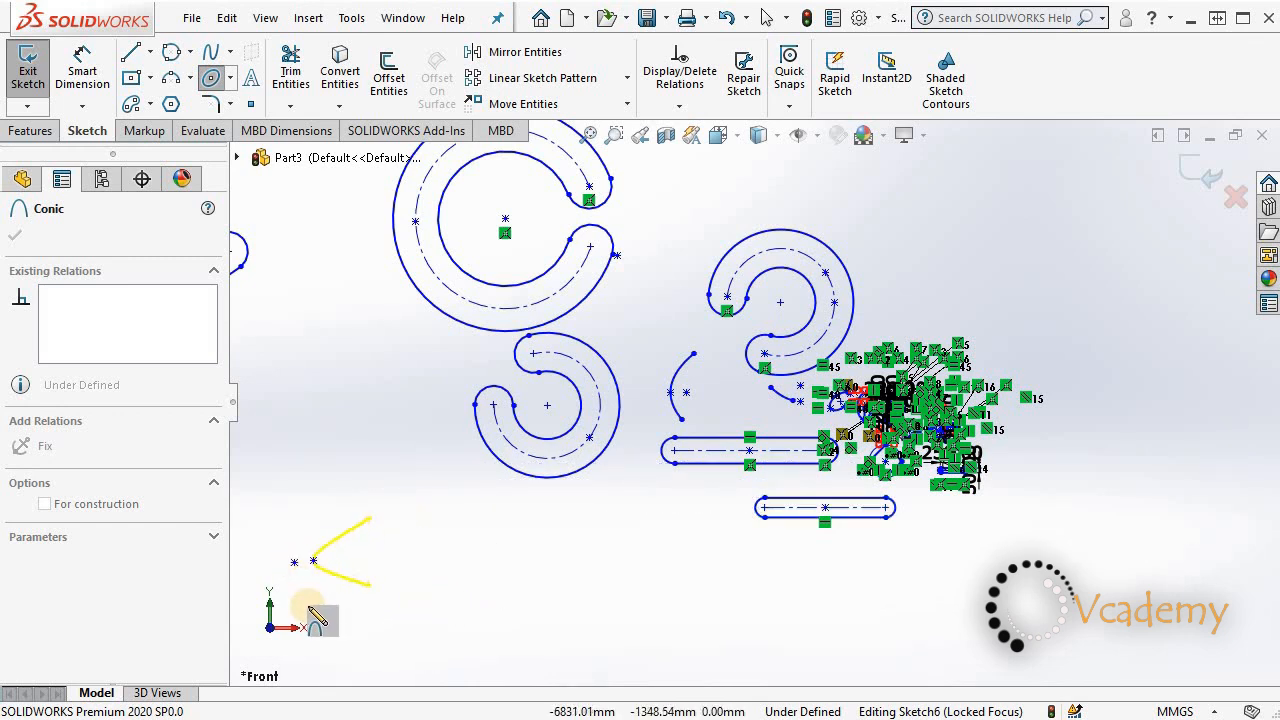
key("z")
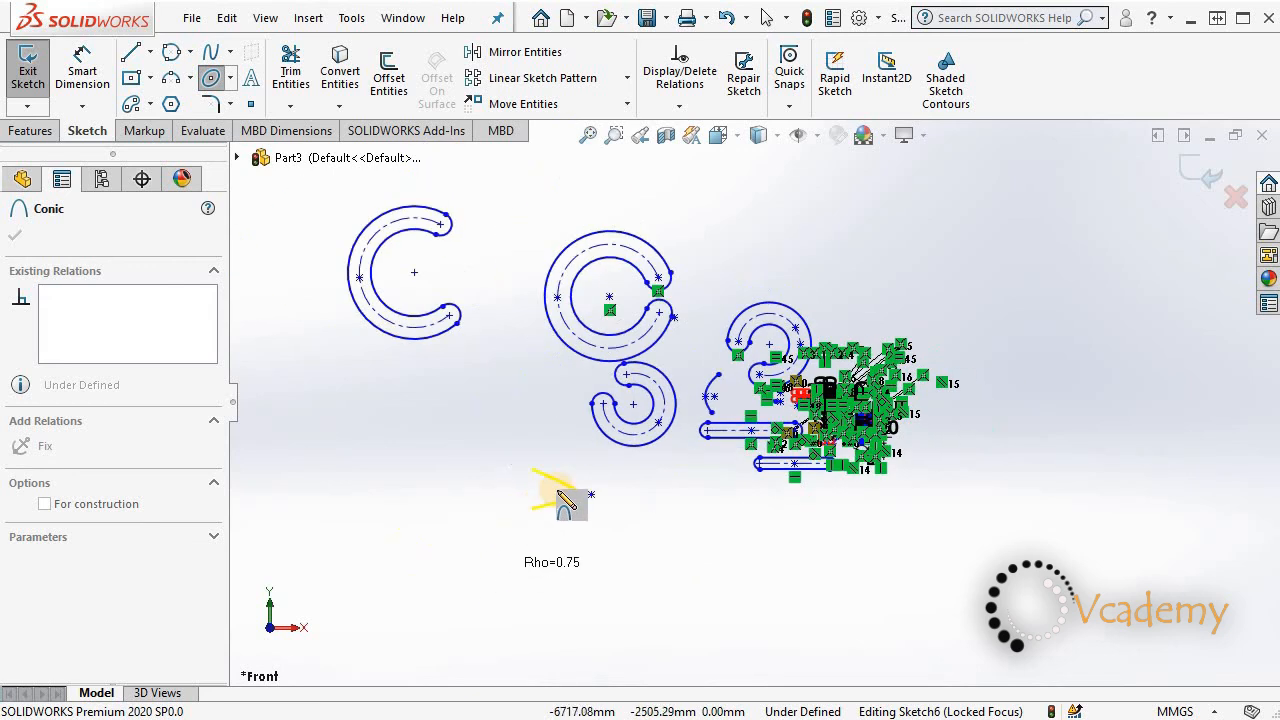
middle_click_drag(565, 503, 805, 337, "ctrl")
key("Escape")
Step: Draw a conic curve with rho 0.75 between two vertically aligned endpoints in the empty area below the arc slots
middle_click_drag(800, 395, 514, 334, "ctrl")
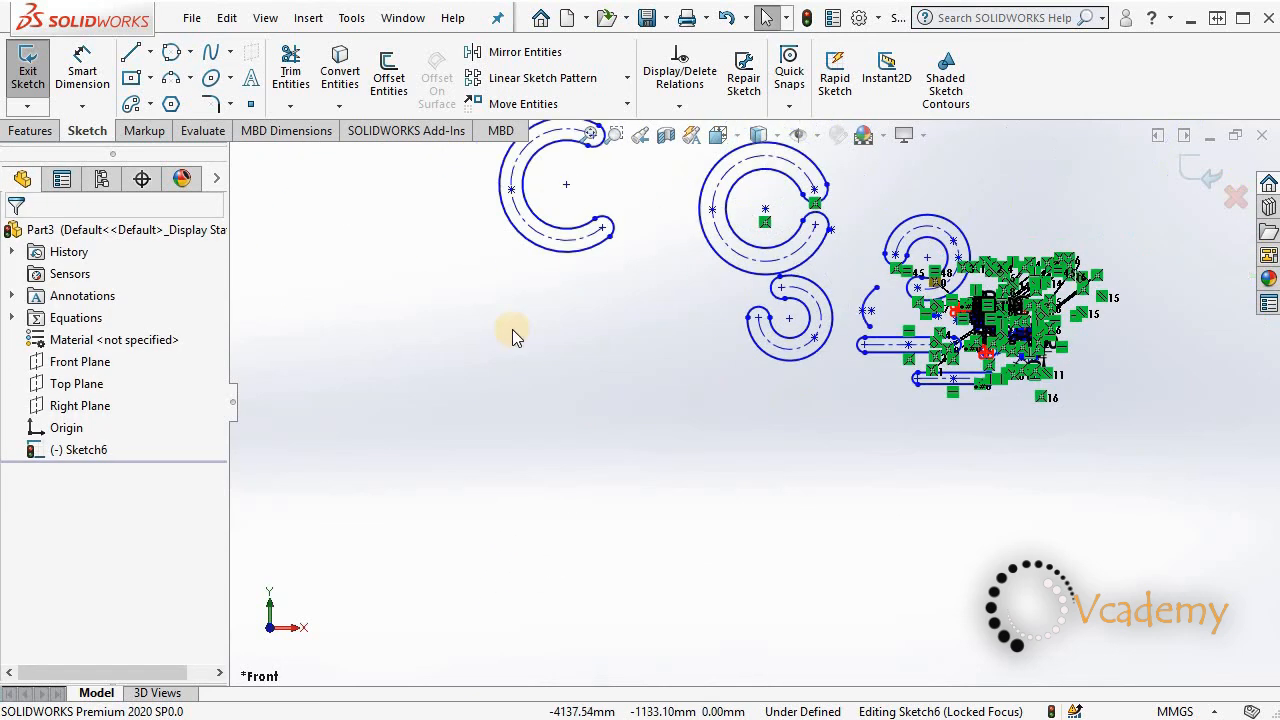
left_click(230, 80)
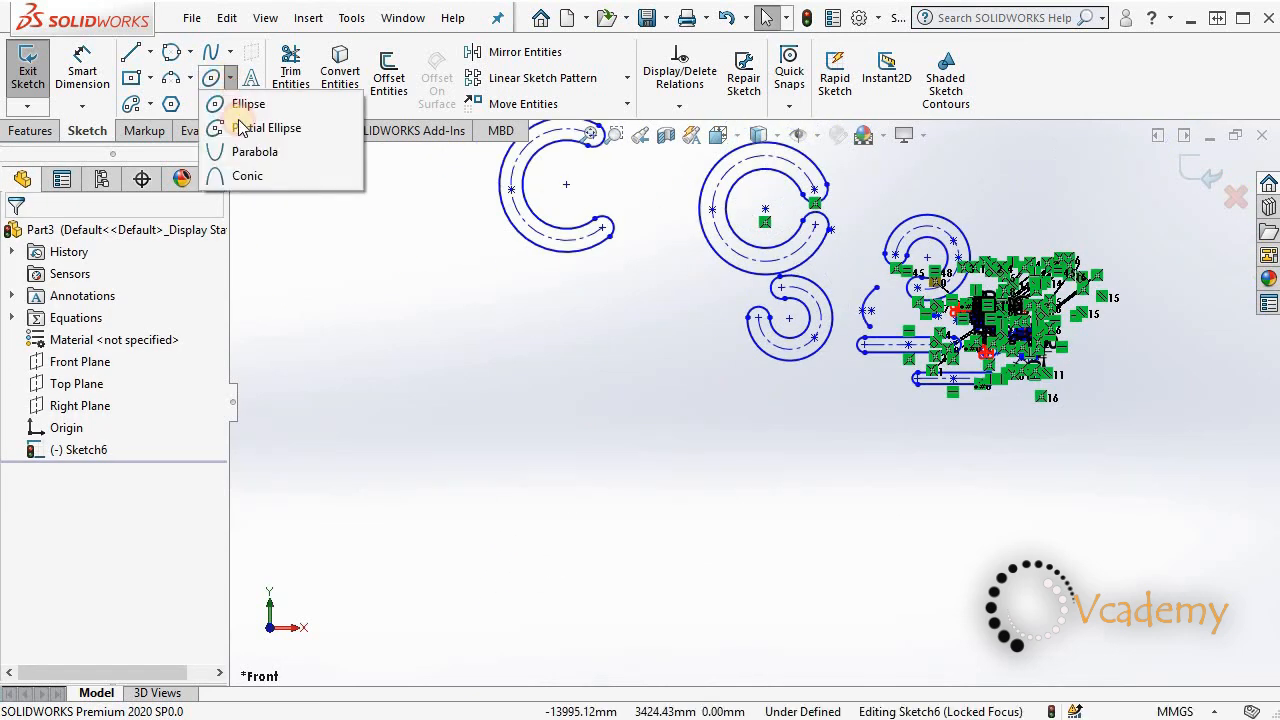
left_click(243, 172)
left_click(548, 512)
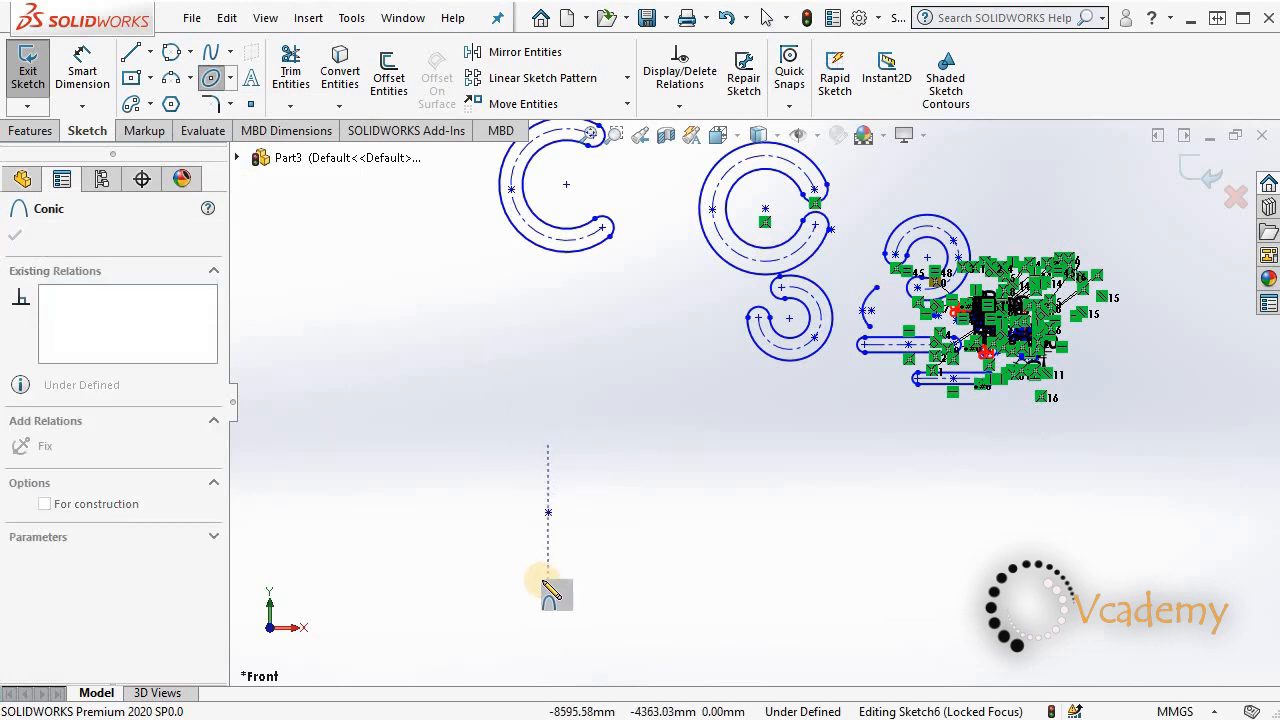
left_click(548, 586)
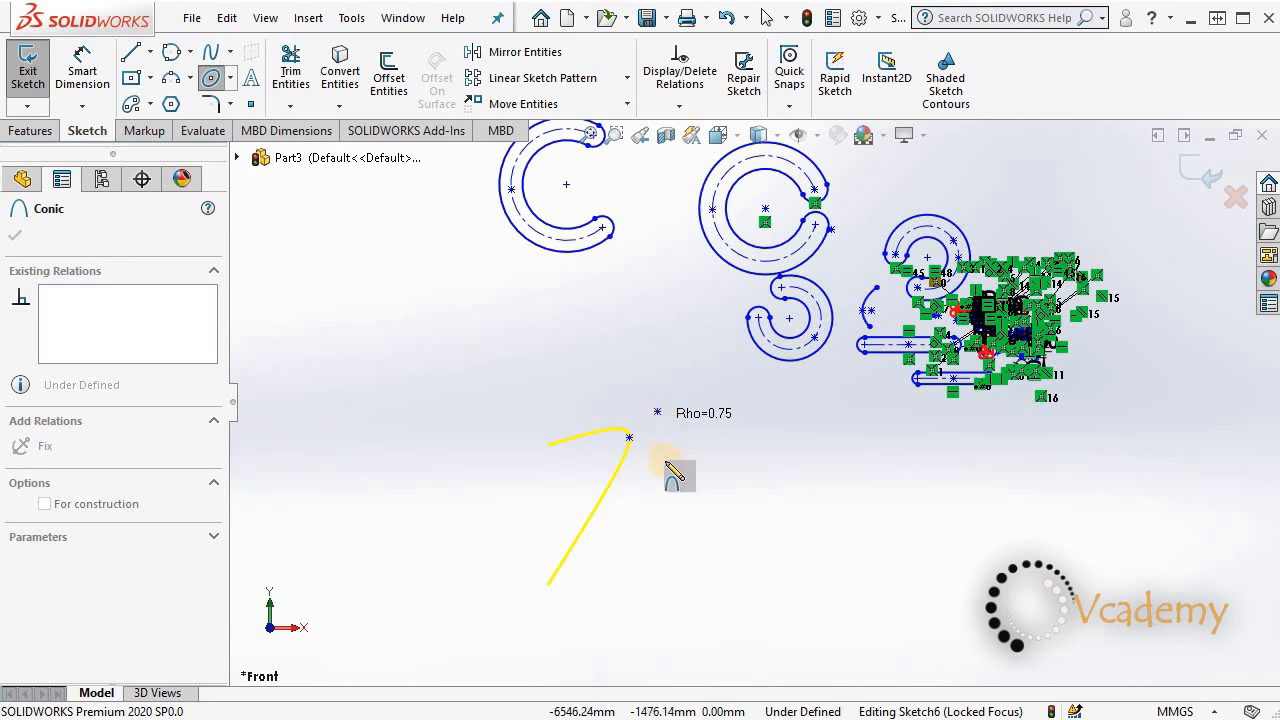
left_click(654, 560)
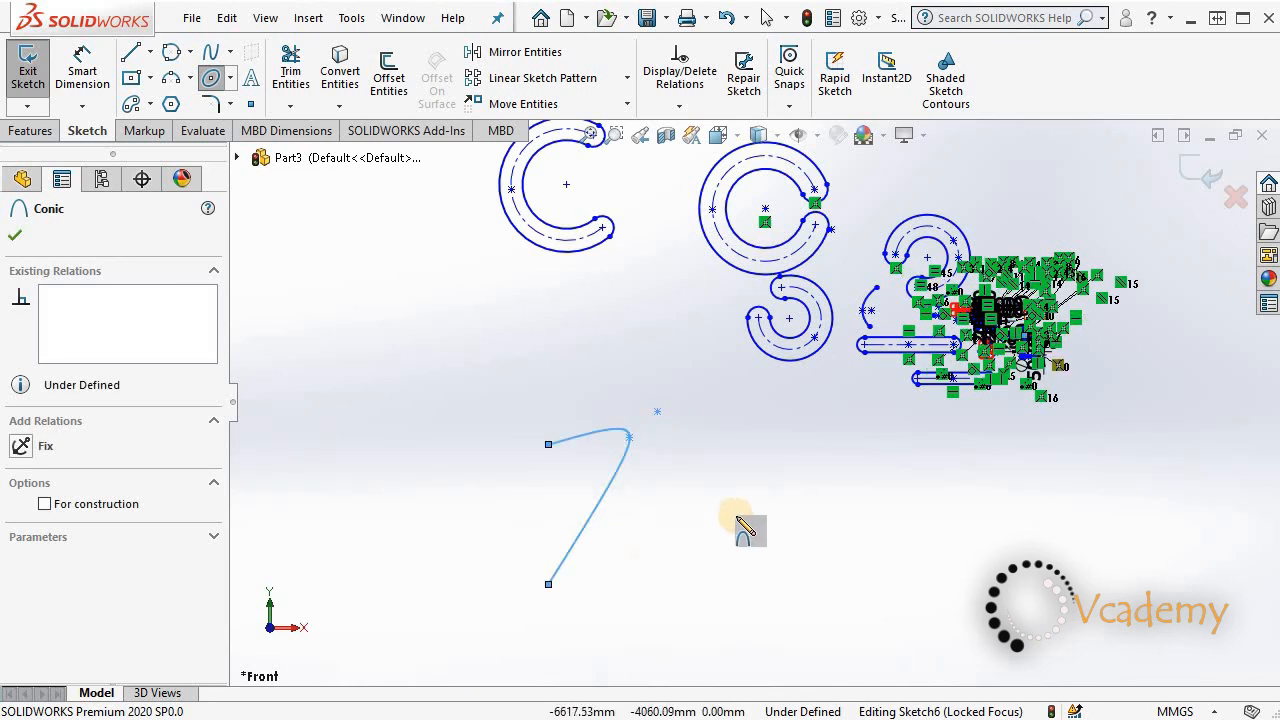
scroll(672, 492, "up", 2)
scroll(740, 420, "down", 4)
scroll(815, 310, "up", 4)
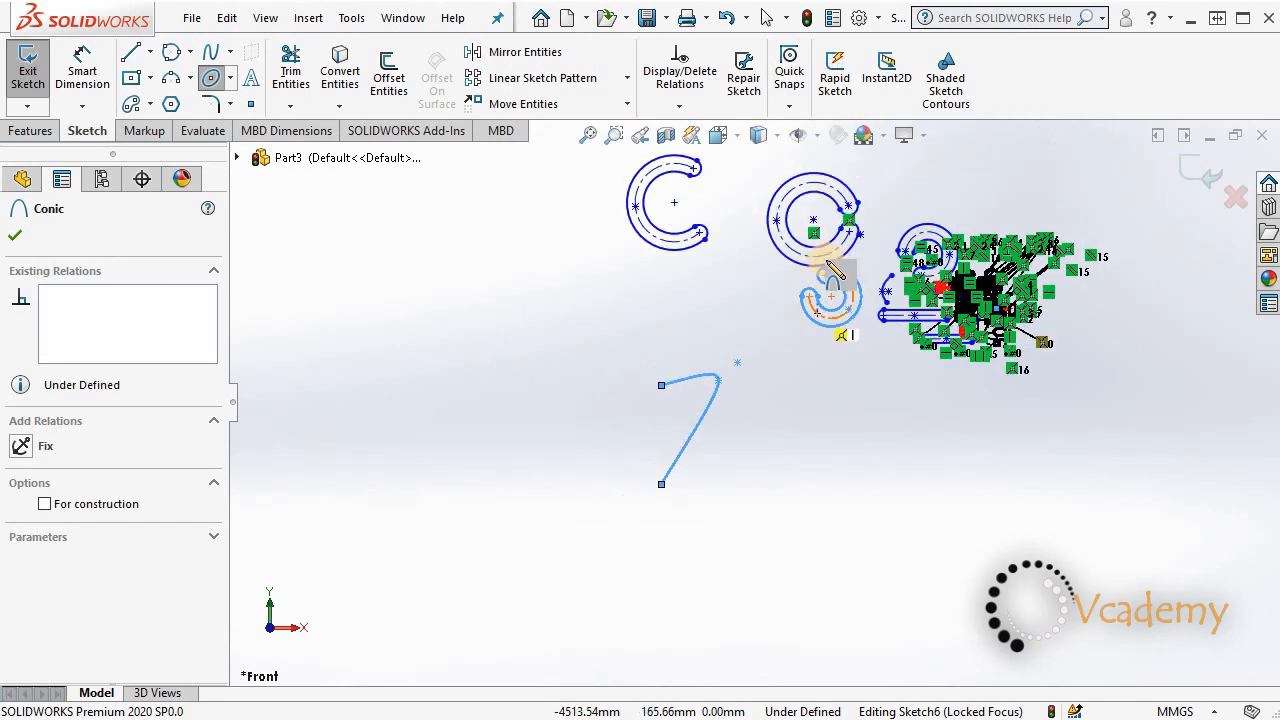
scroll(832, 270, "down", 4)
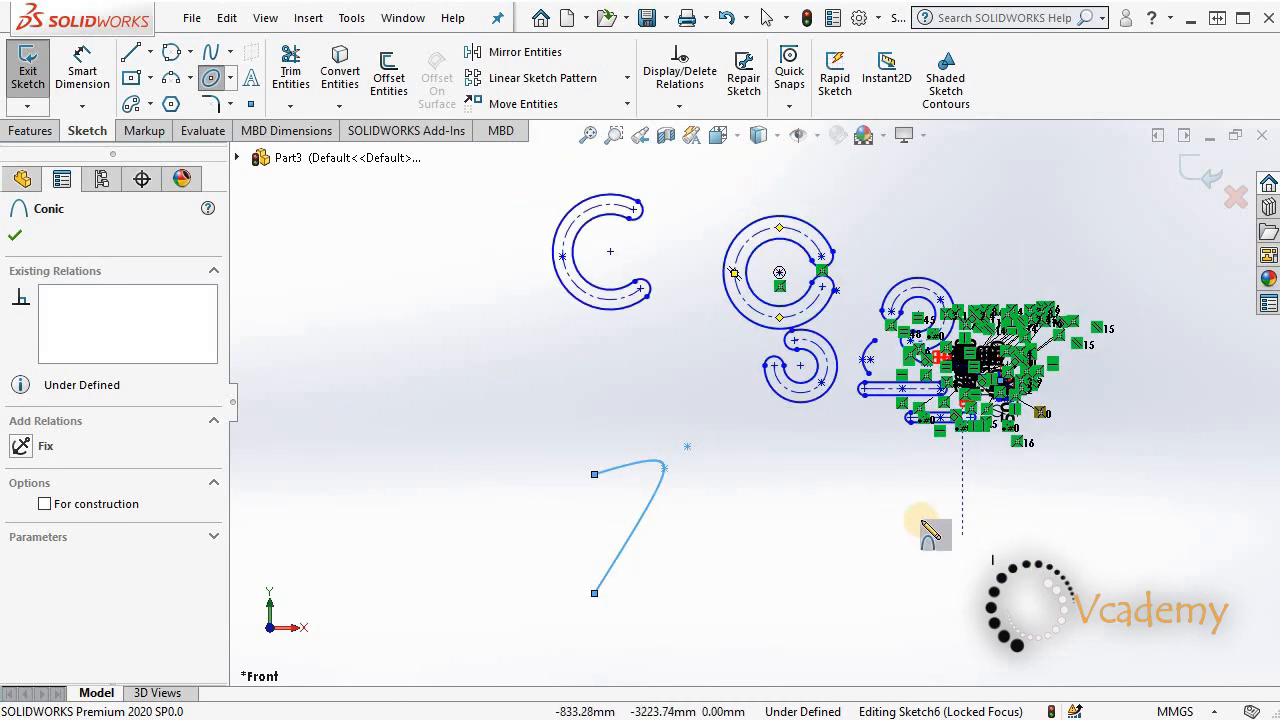
key("Escape")
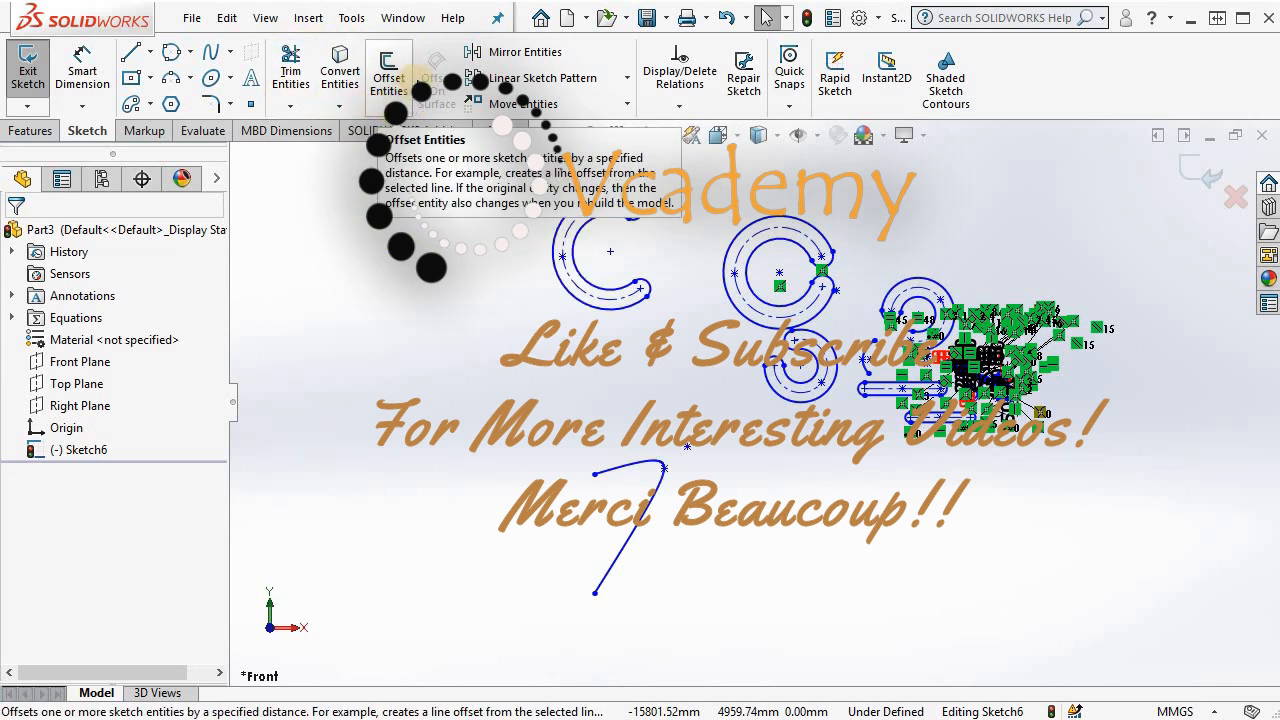
scroll(760, 560, "up", 3)
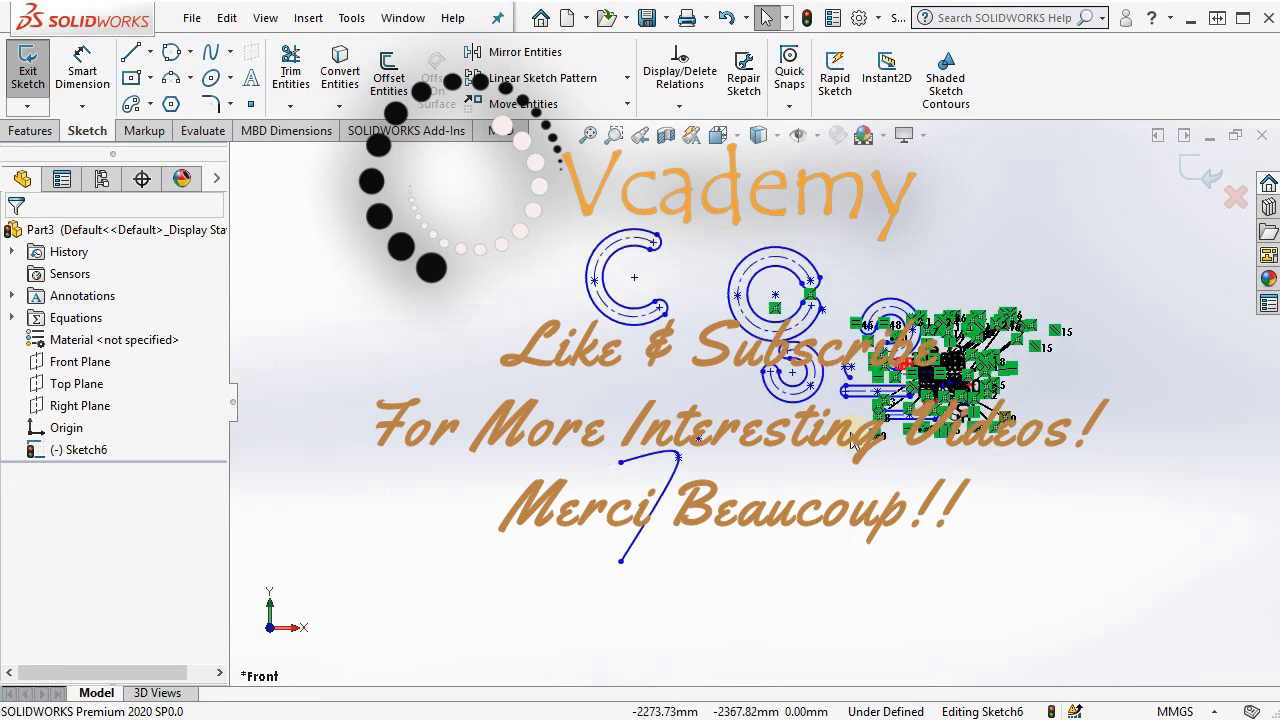